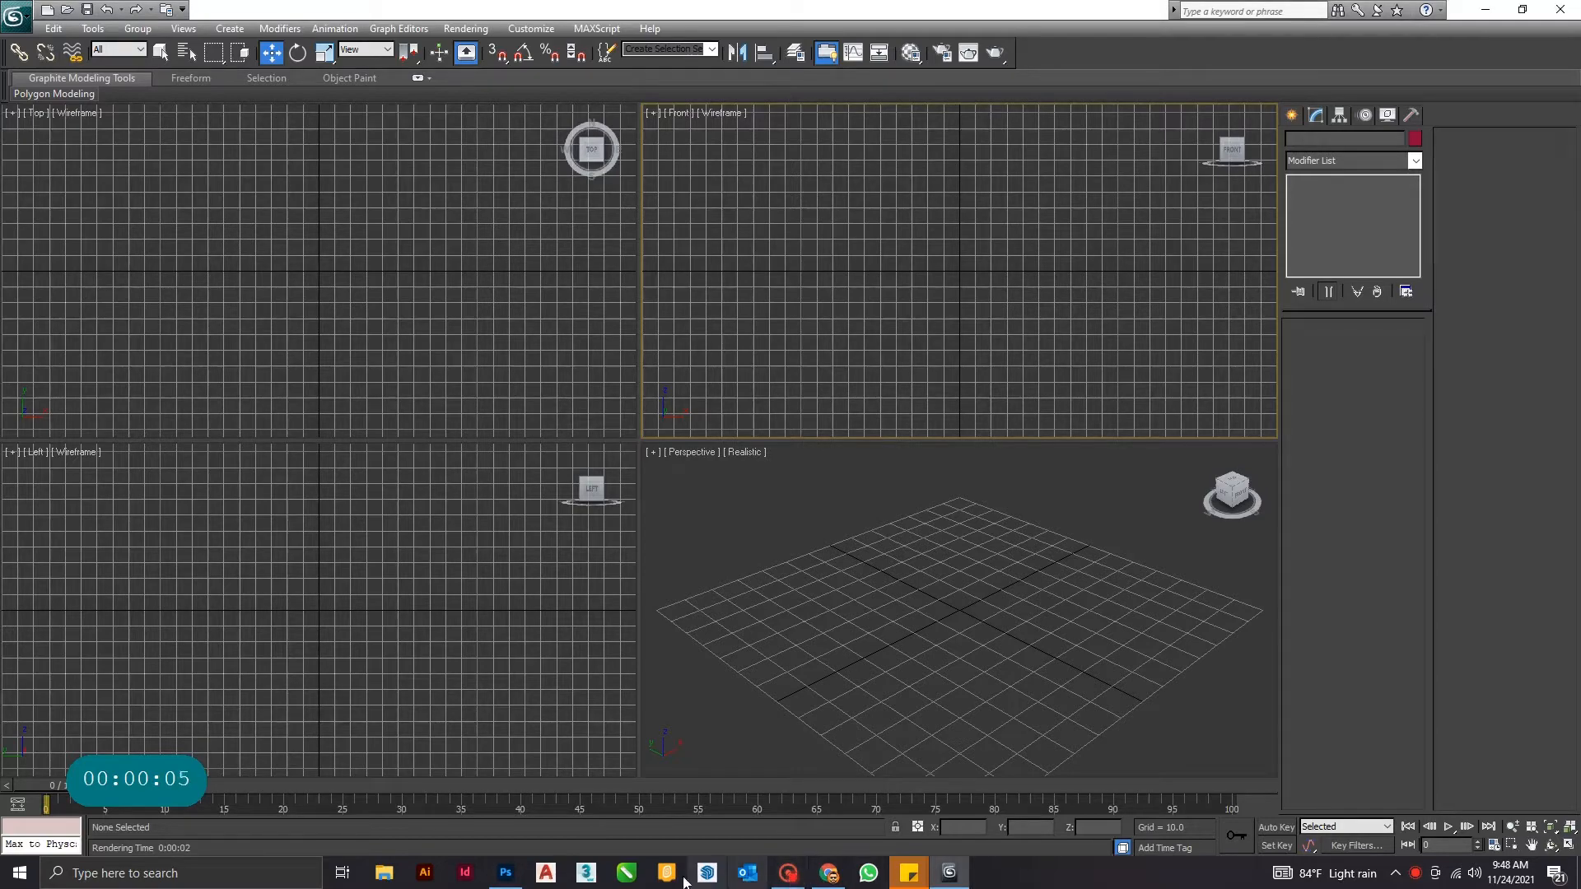
- Switch to Photoshop, cancel the accidental crop and zoom the knitted-fabric image to 200%
click(506, 876)
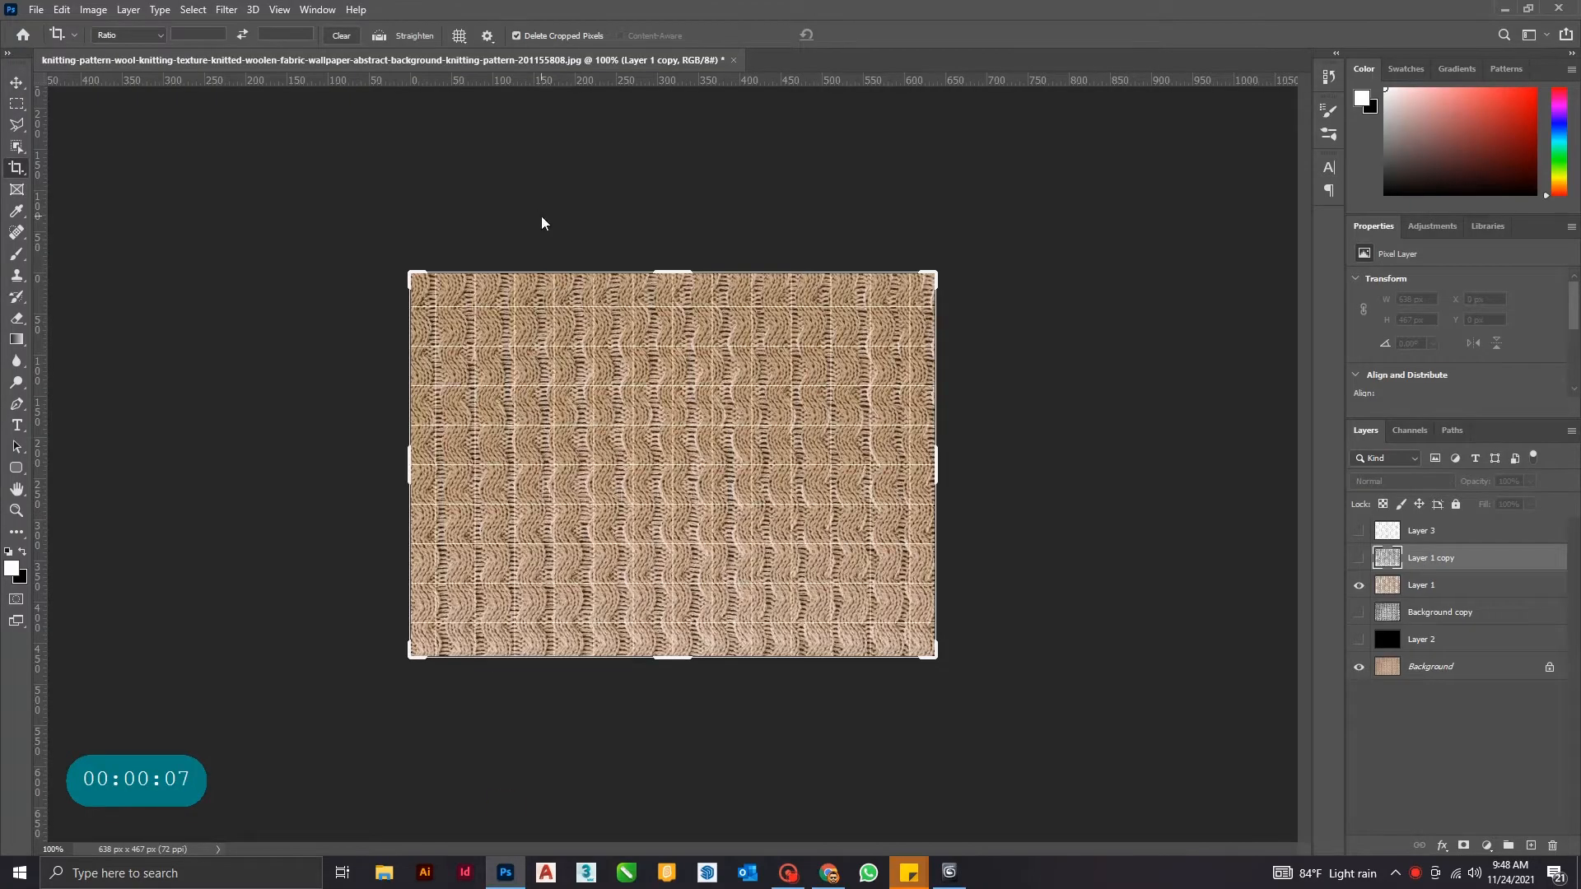
click(602, 471)
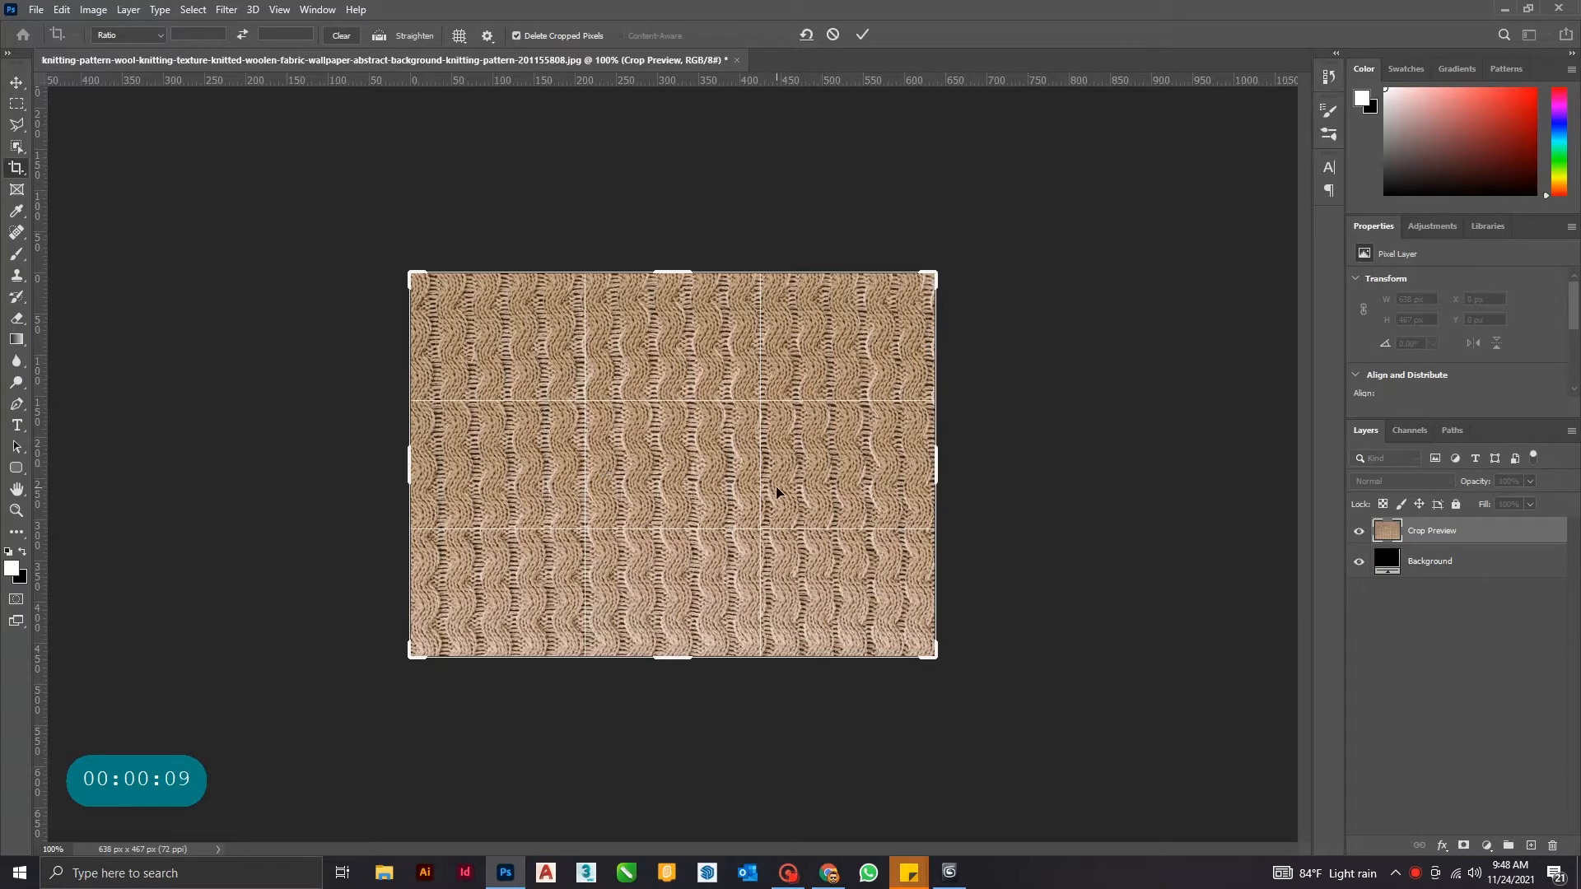
key(Escape)
key(z)
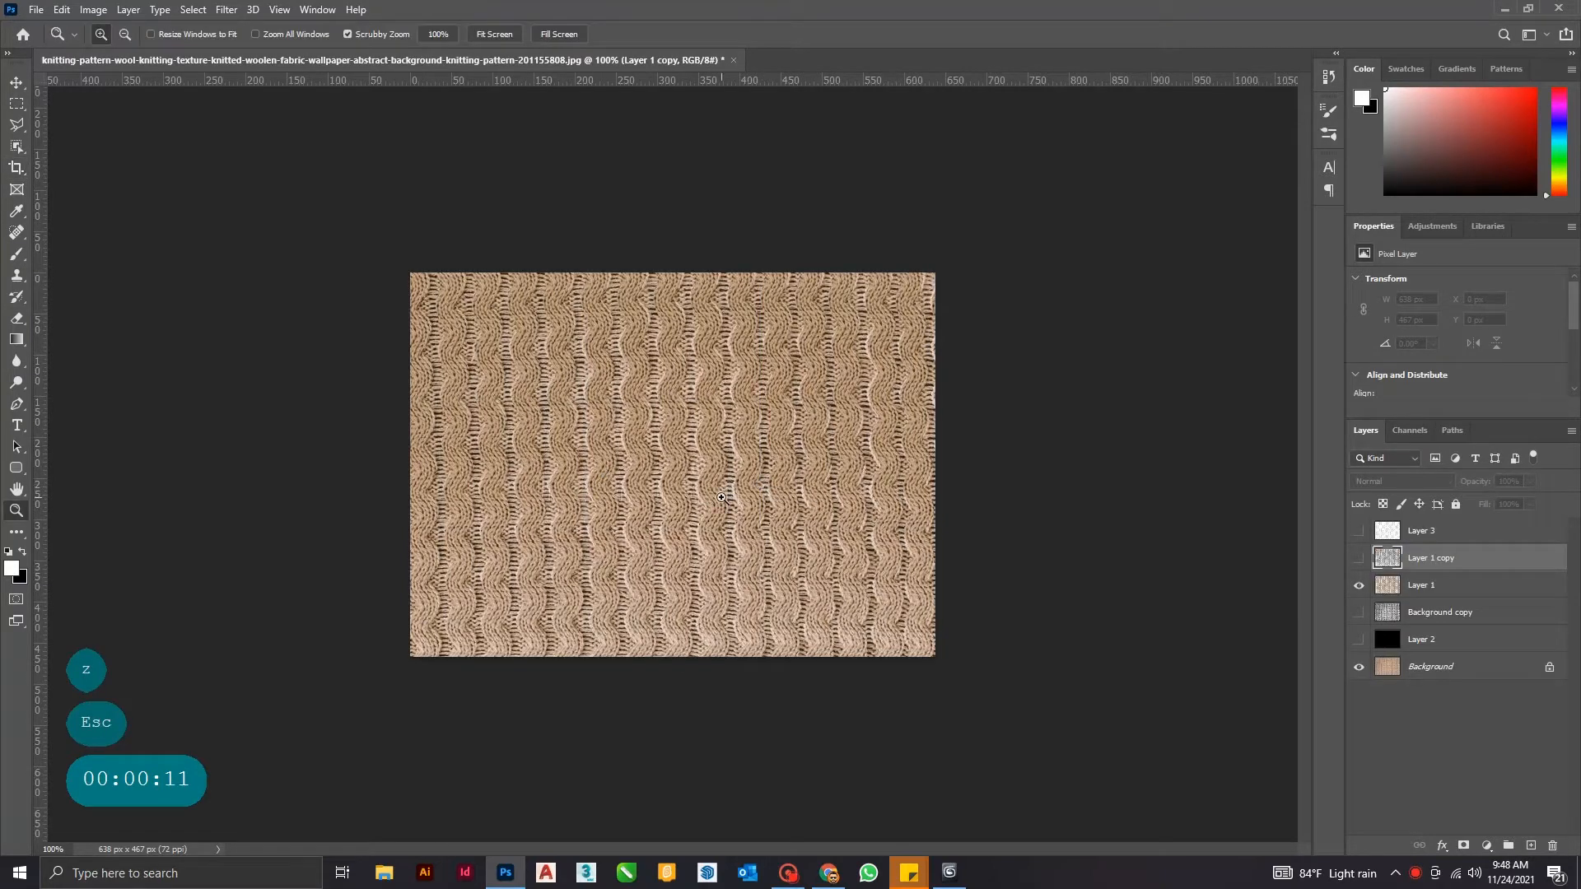
click(727, 492)
scroll(728, 492, down, 1)
scroll(728, 491, up, 2)
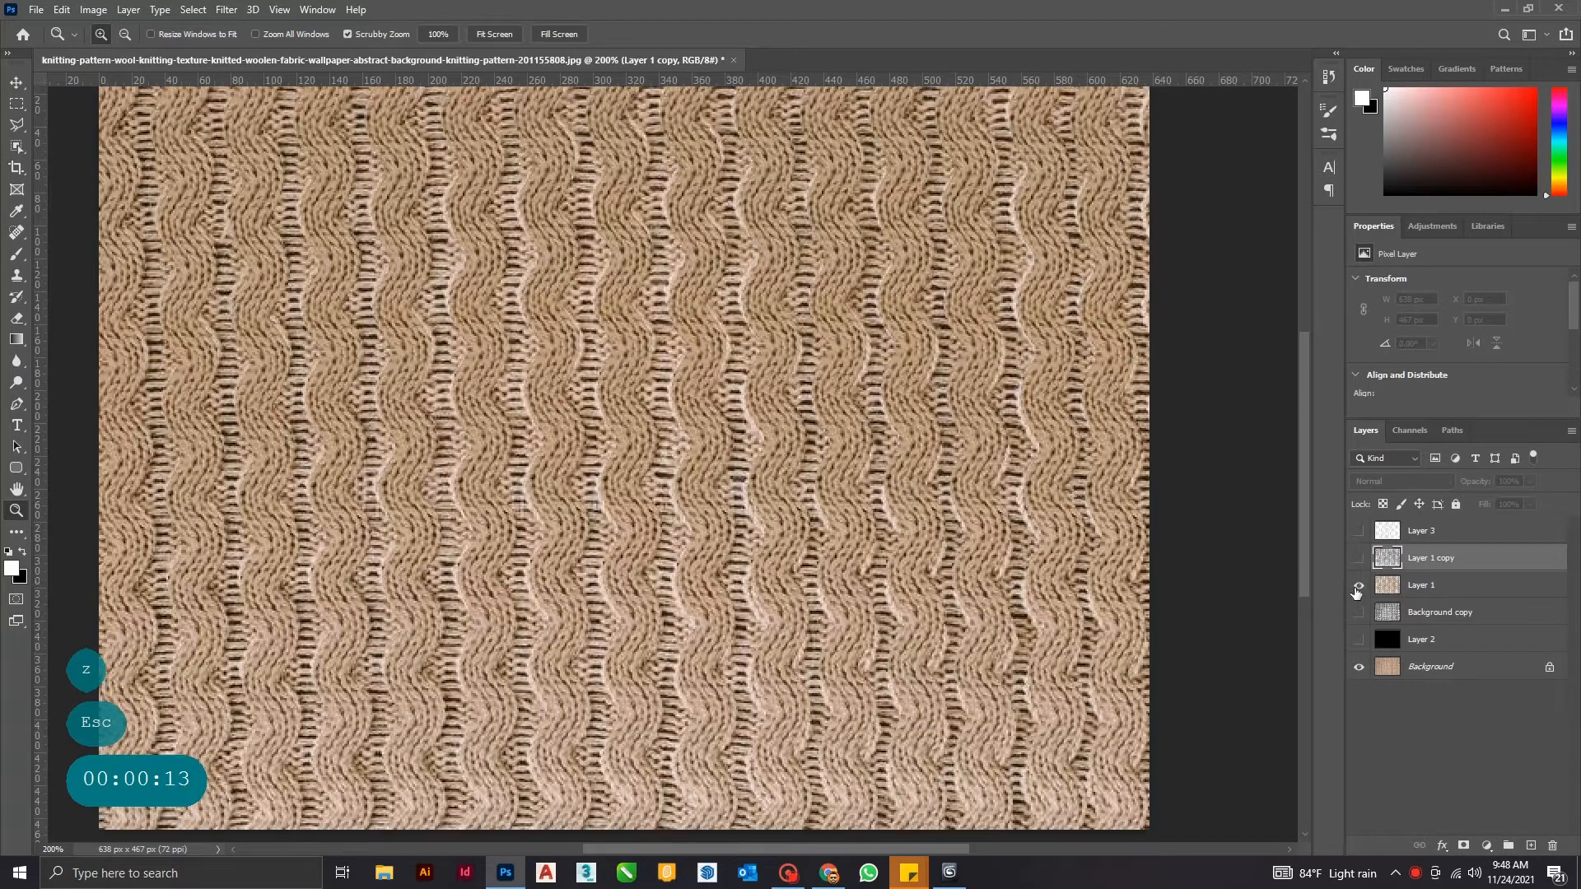
- Preview Layer 1 copy, Layer 3, Layer 2 and Background copy one at a time, leaving only the Background layer shown
click(1359, 565)
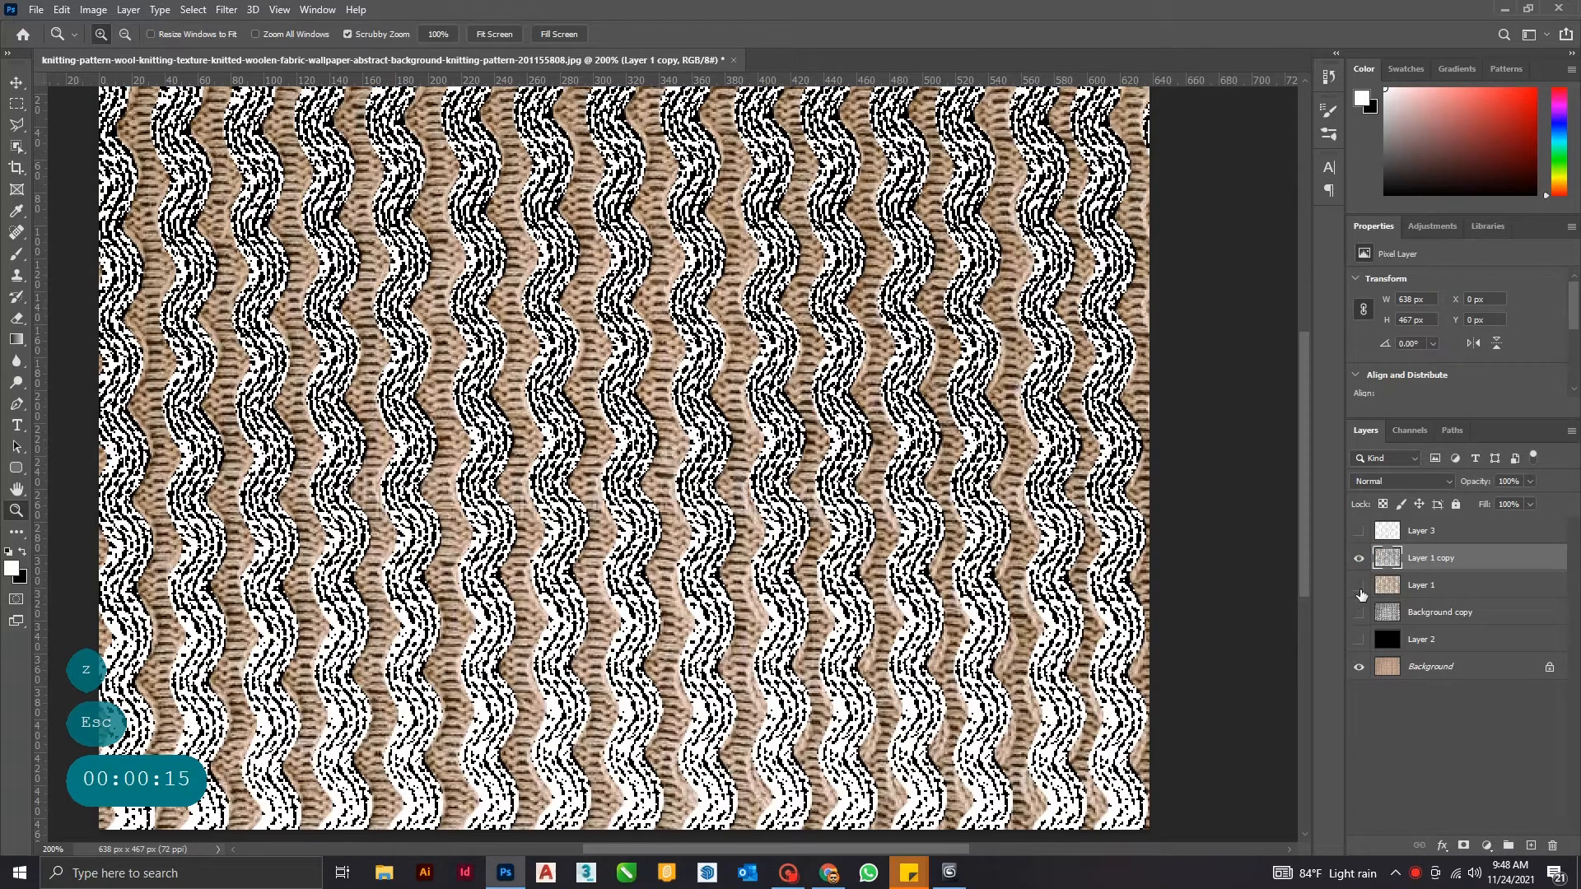
click(1360, 558)
click(1359, 531)
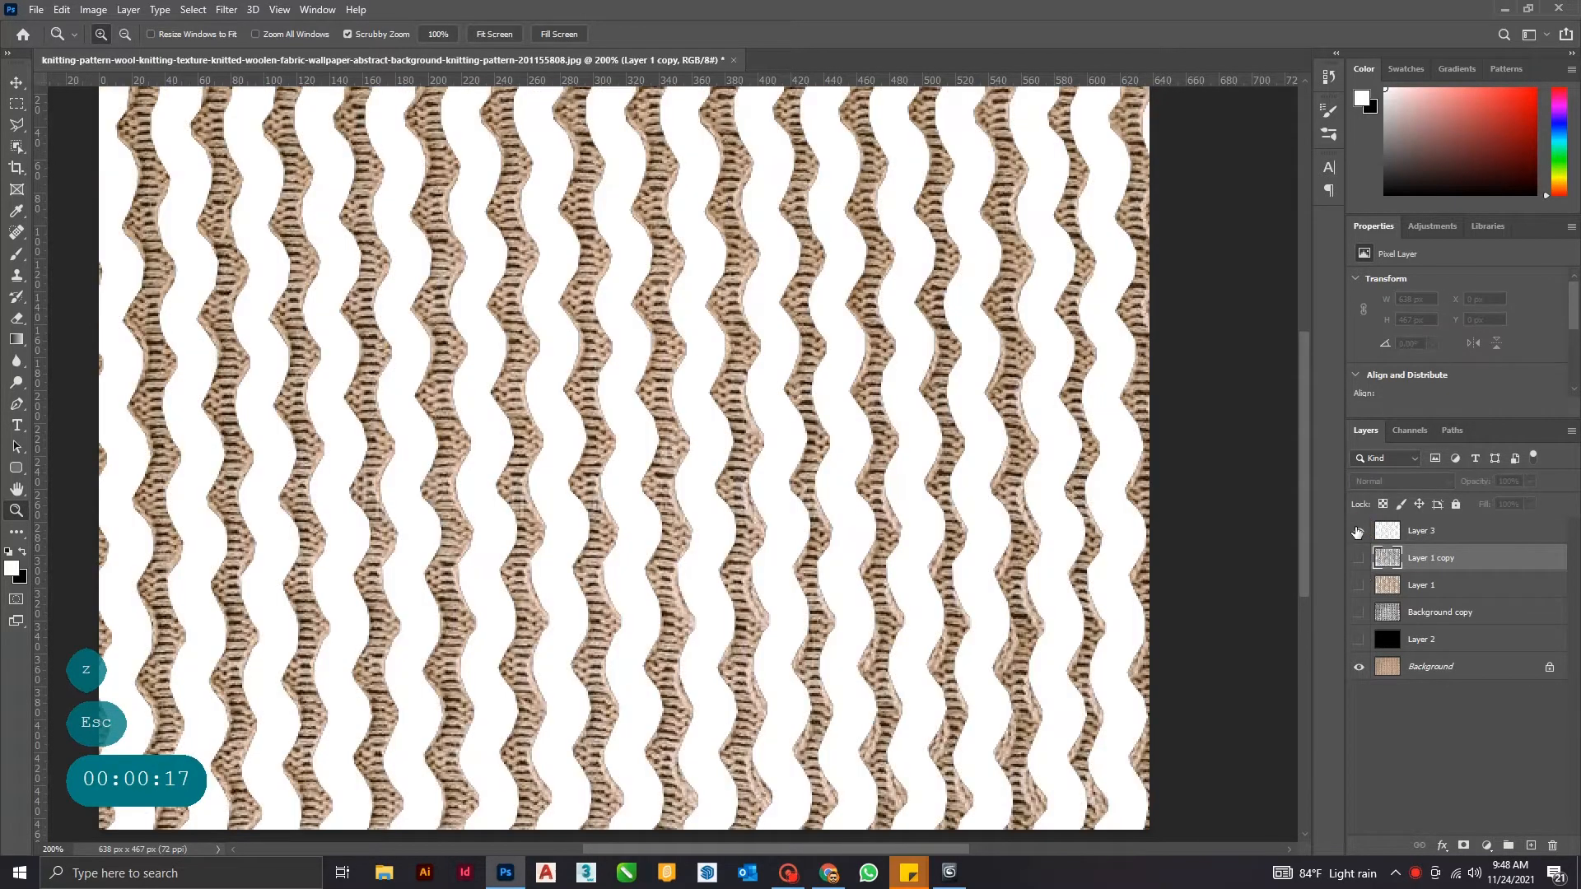
click(1357, 532)
click(1358, 641)
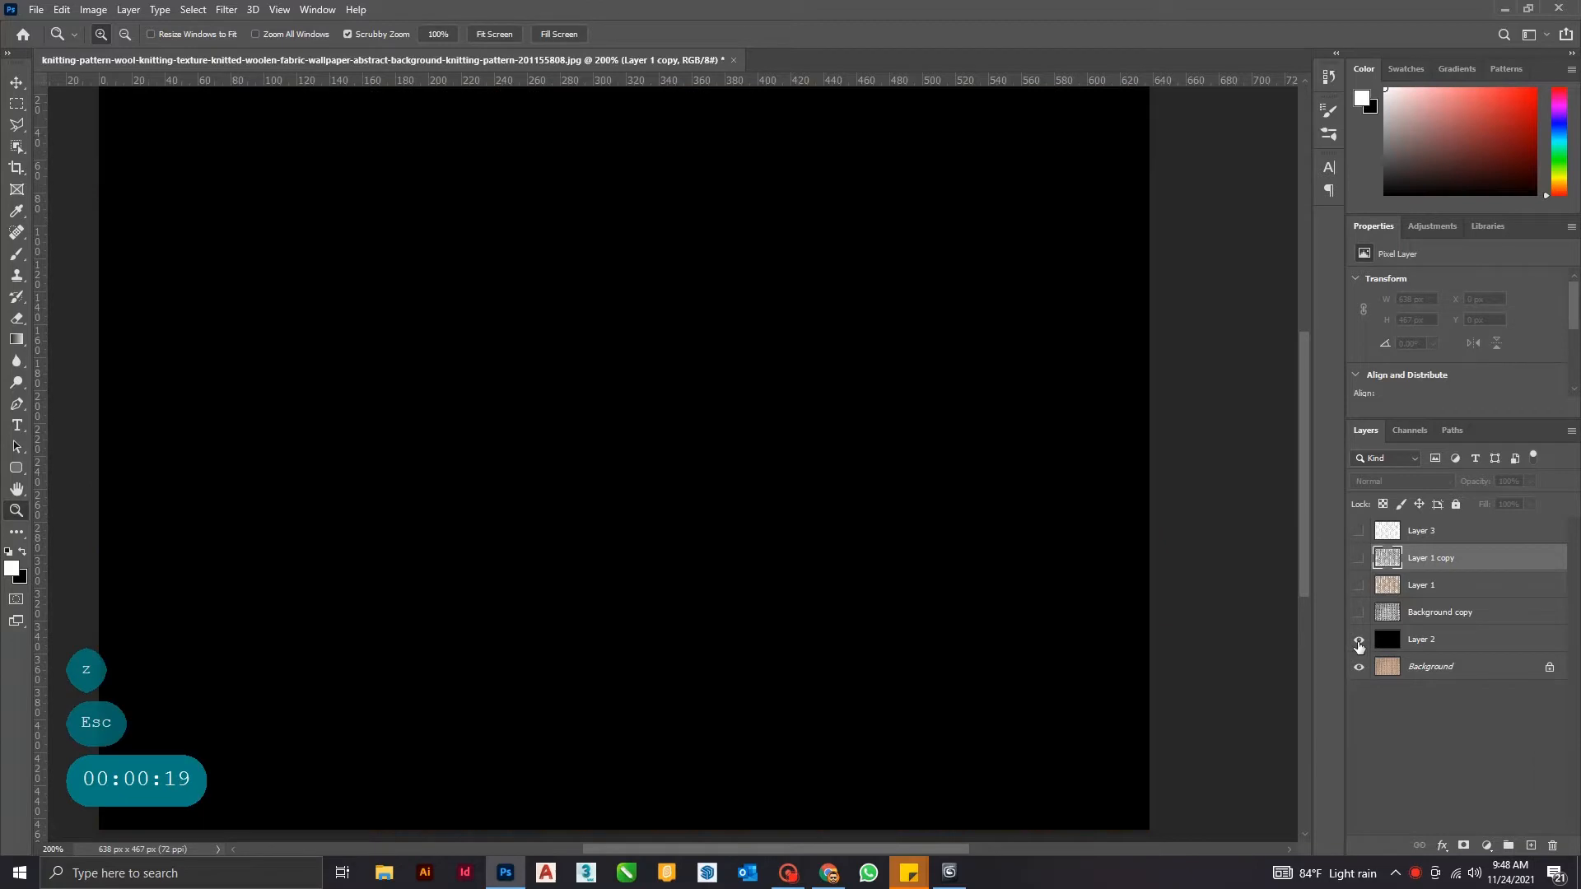
click(1359, 642)
click(1359, 613)
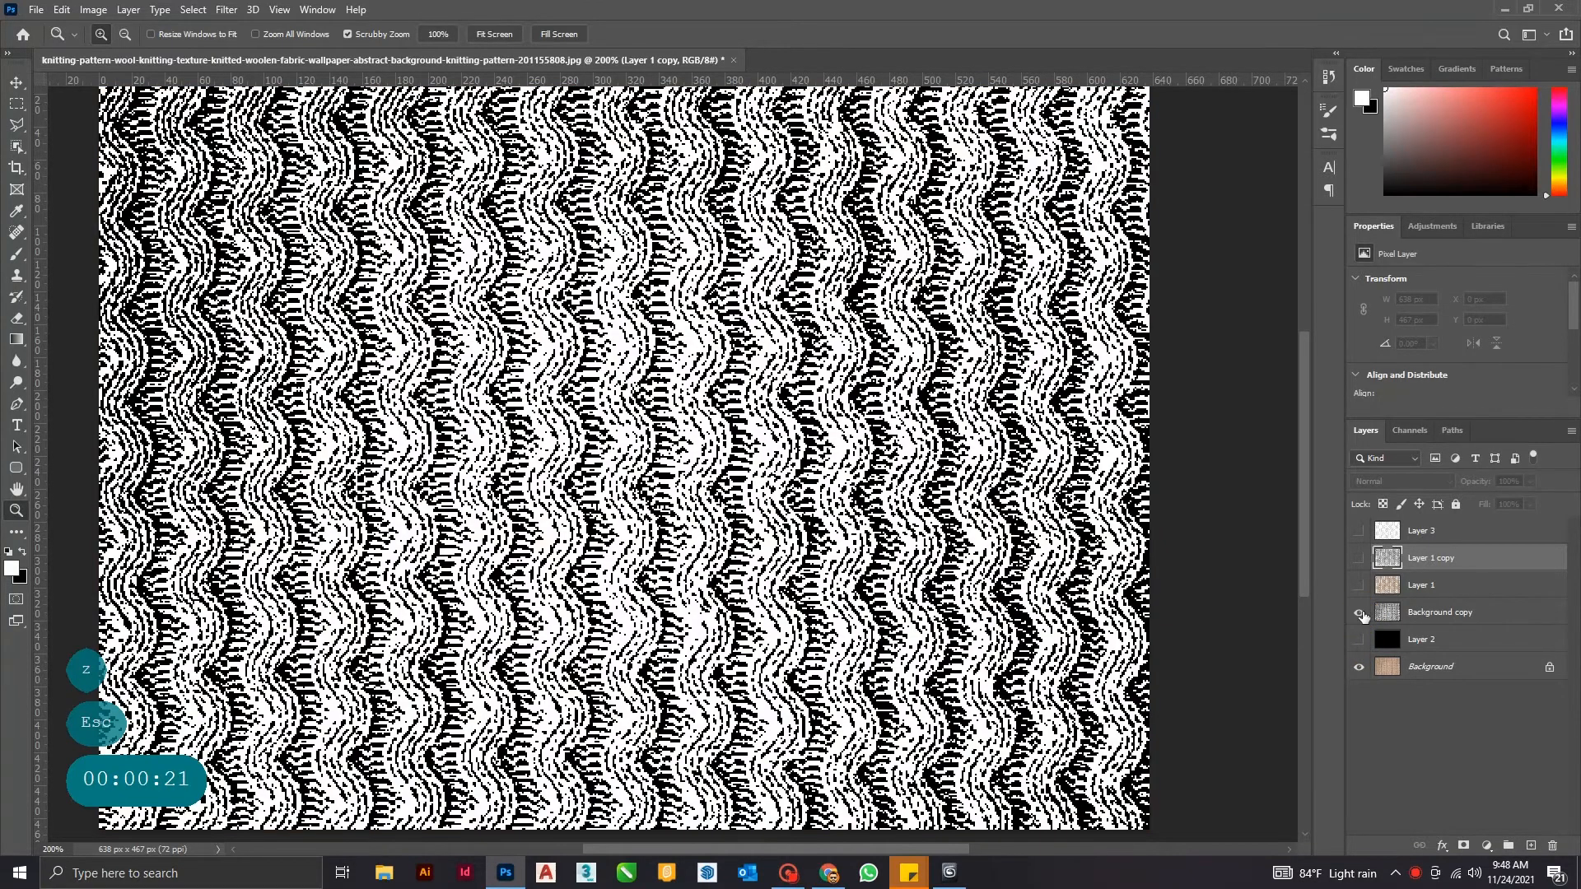
click(1359, 613)
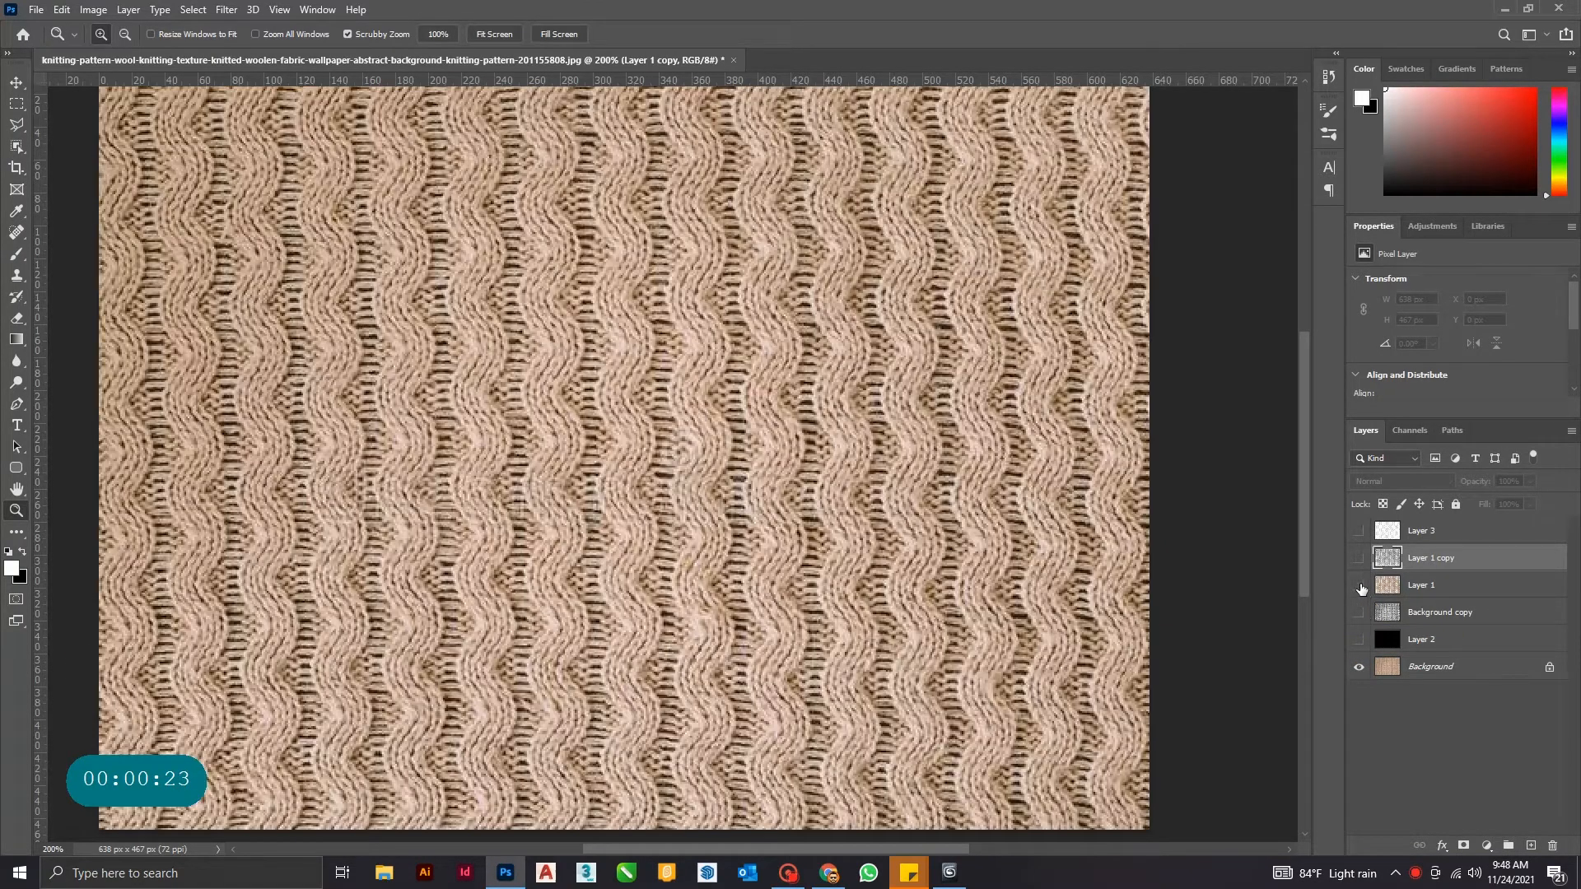
- Compare Layer 1 copy over Layer 1, the Background and black Layer 2, and check Layer 3 over the Background
click(1359, 586)
click(1359, 559)
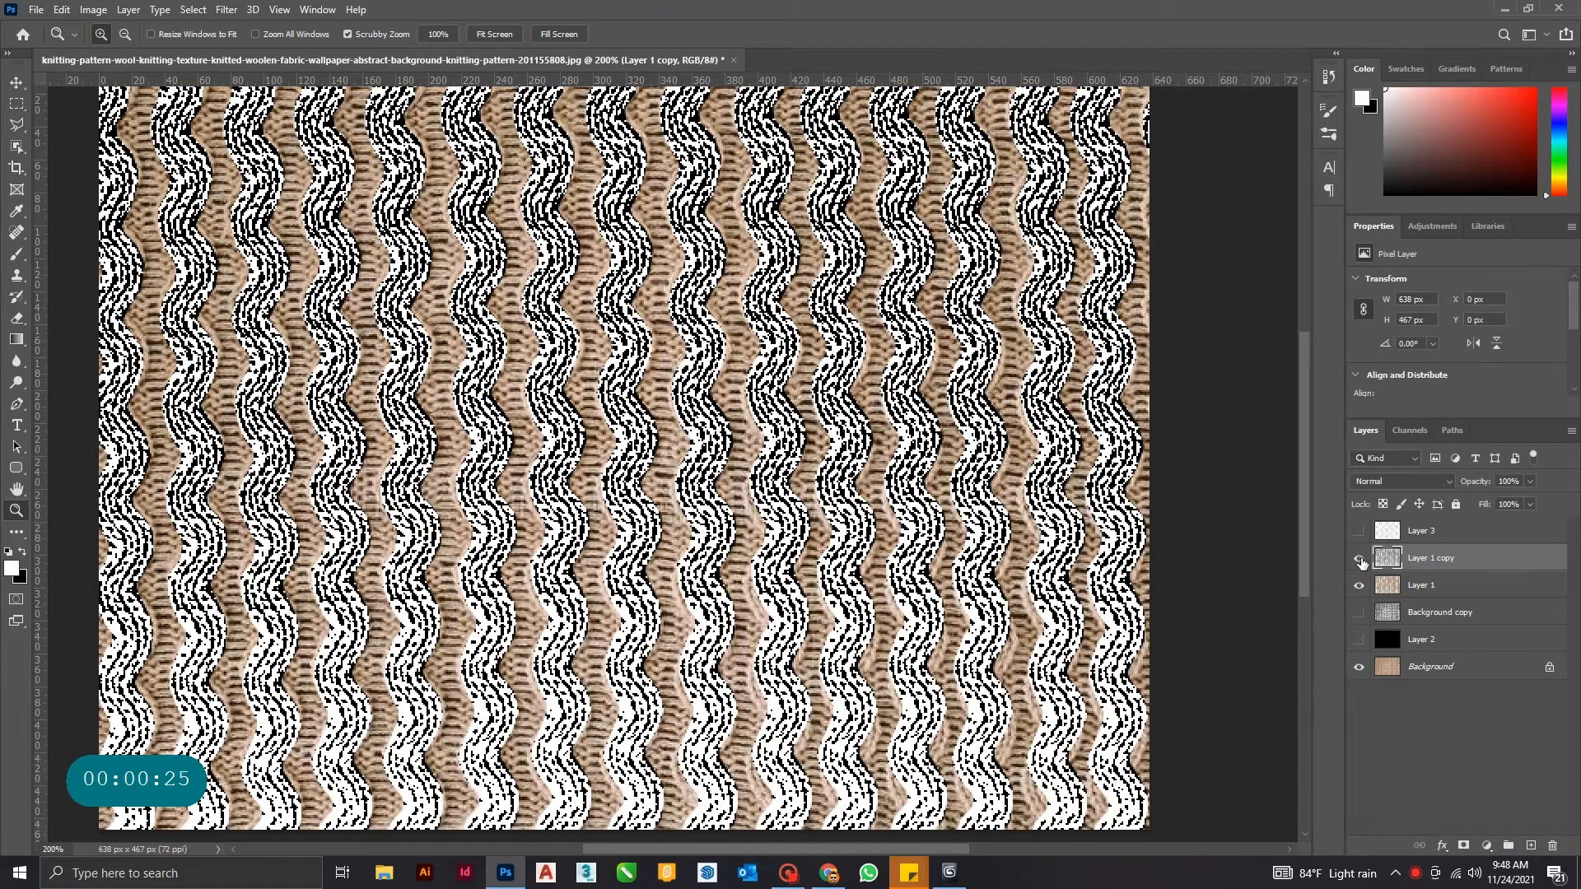
click(1359, 585)
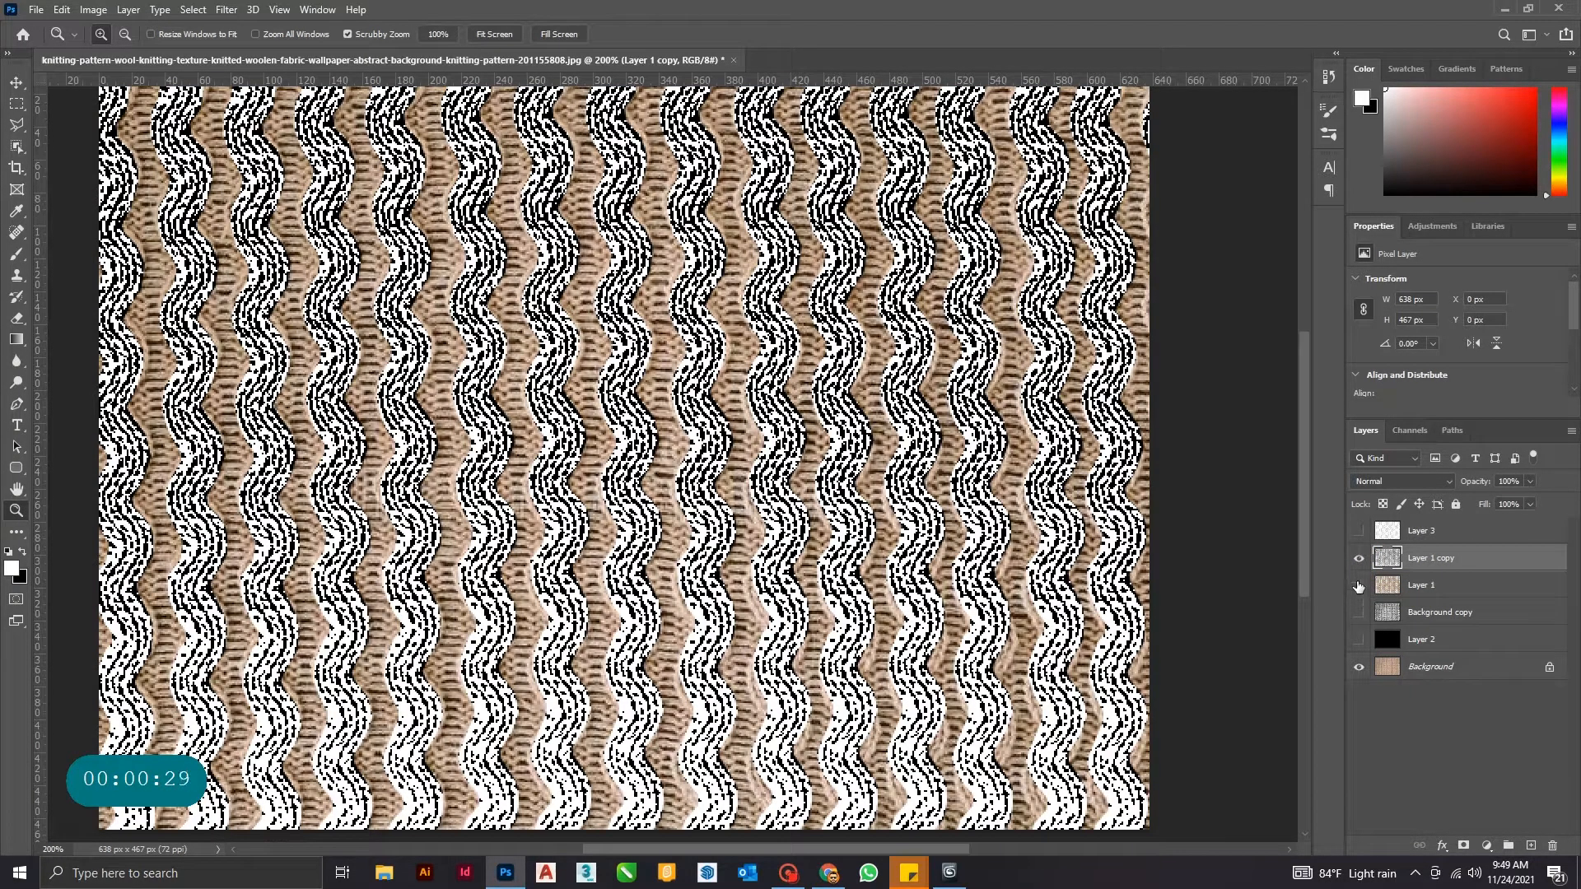
click(1359, 640)
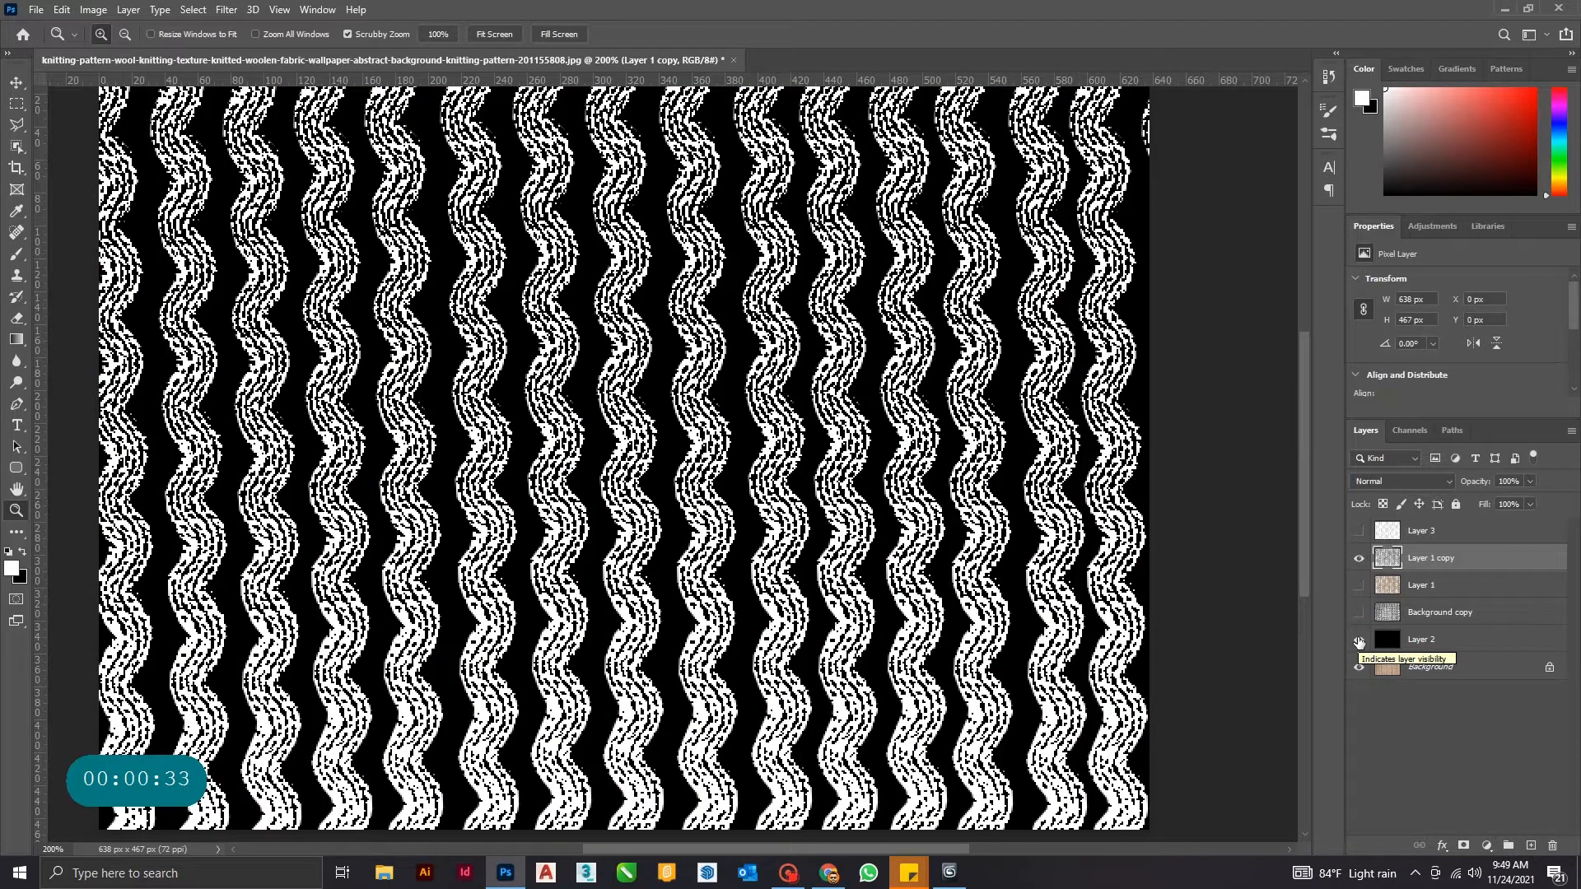
click(1359, 640)
click(1359, 558)
click(1359, 531)
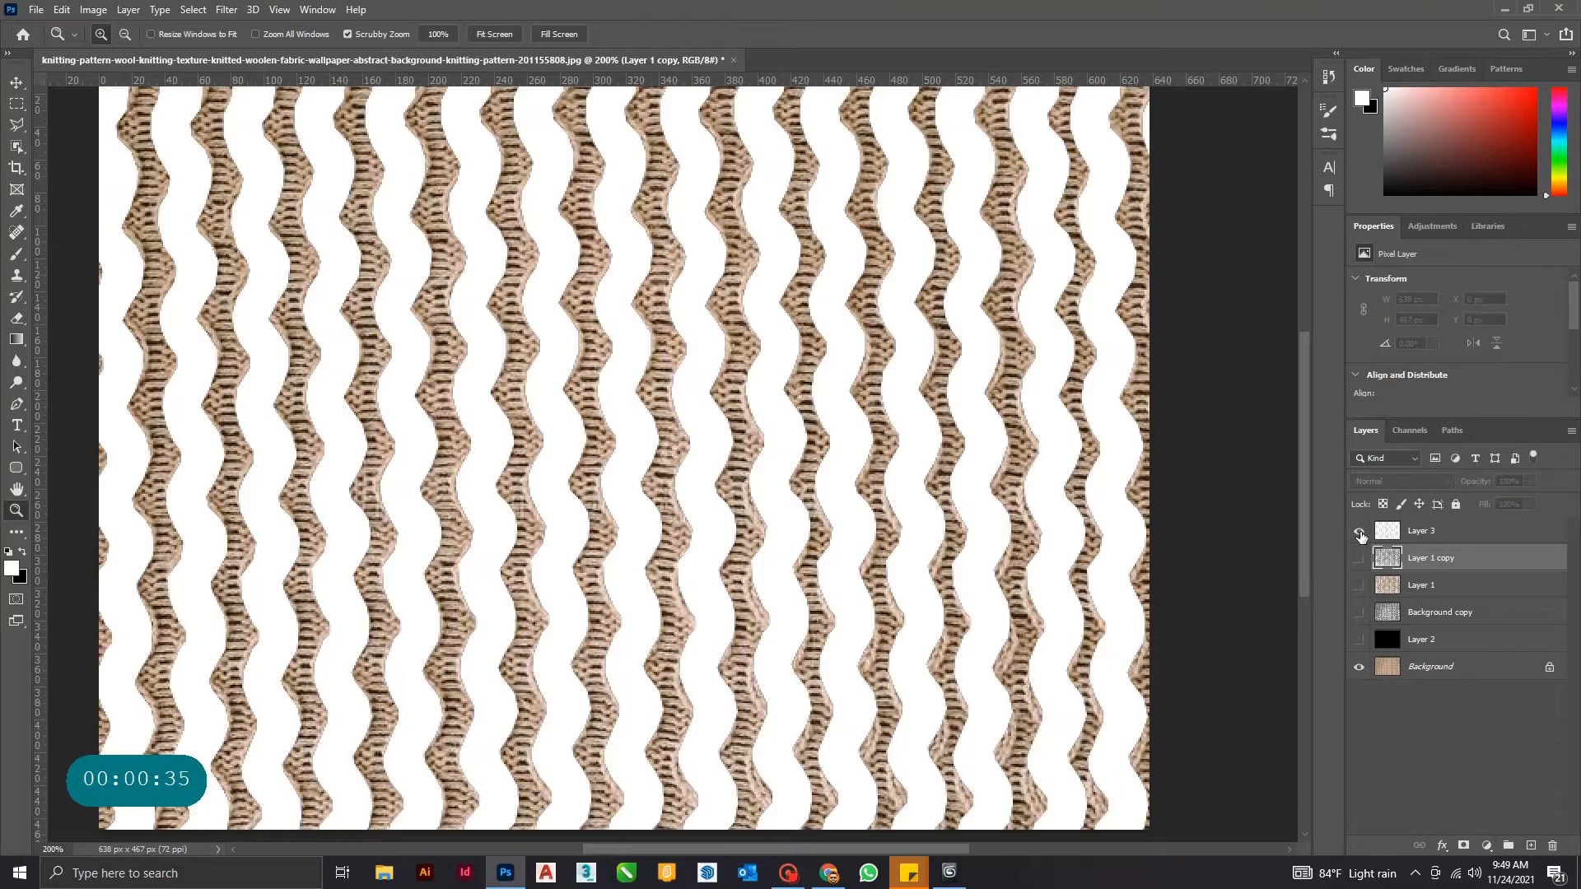
click(1360, 531)
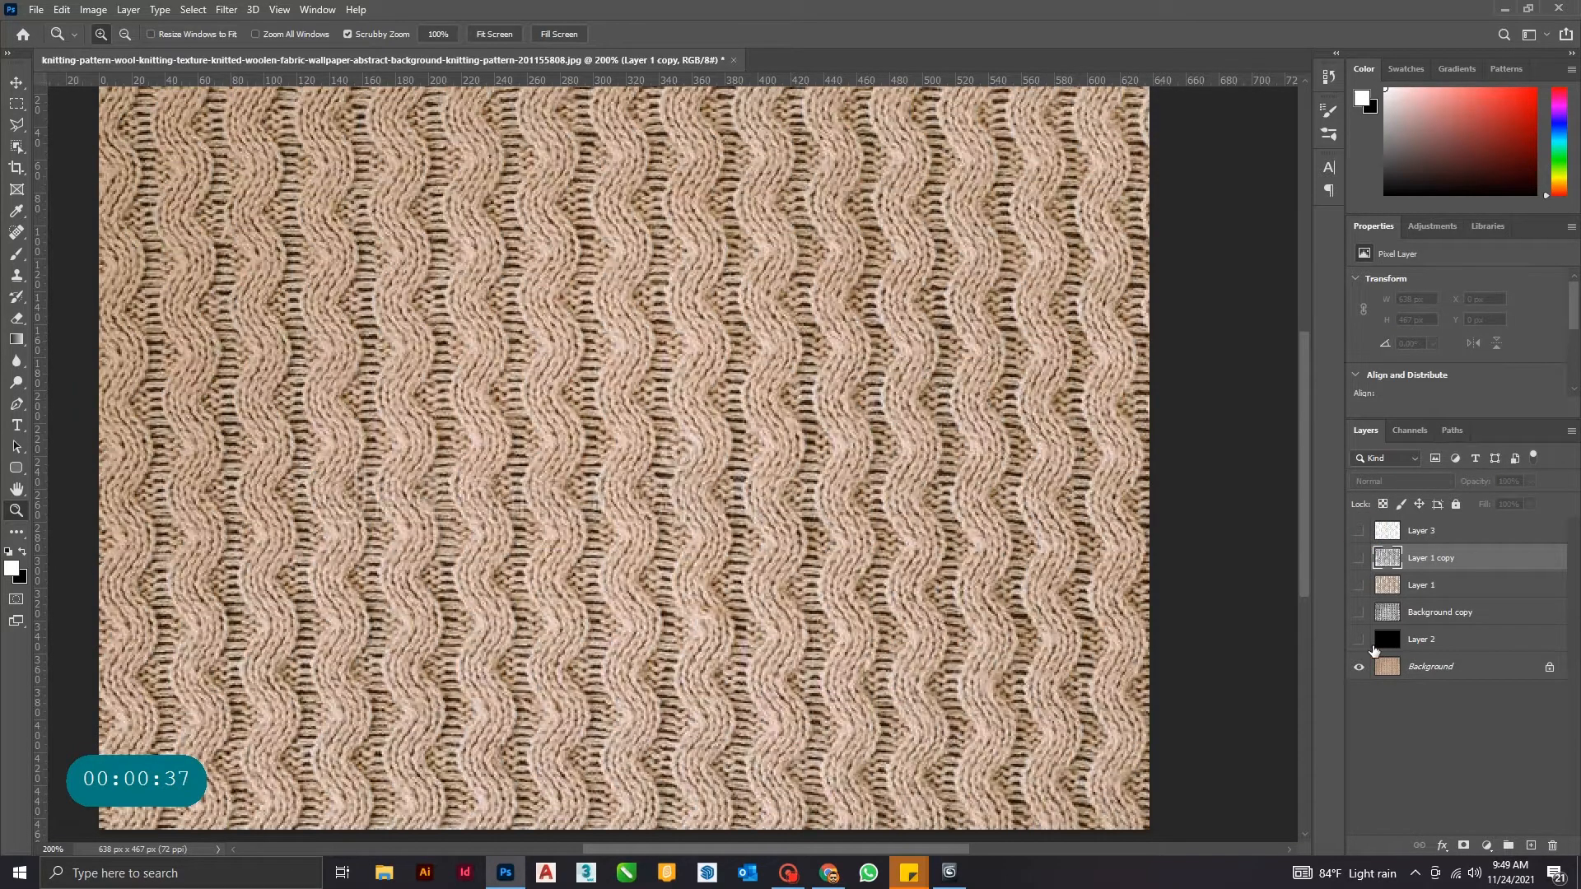
- Show Layer 3 over black Layer 2 with Layer 1 copy hidden, giving the plain black-and-white wave mask
click(1359, 641)
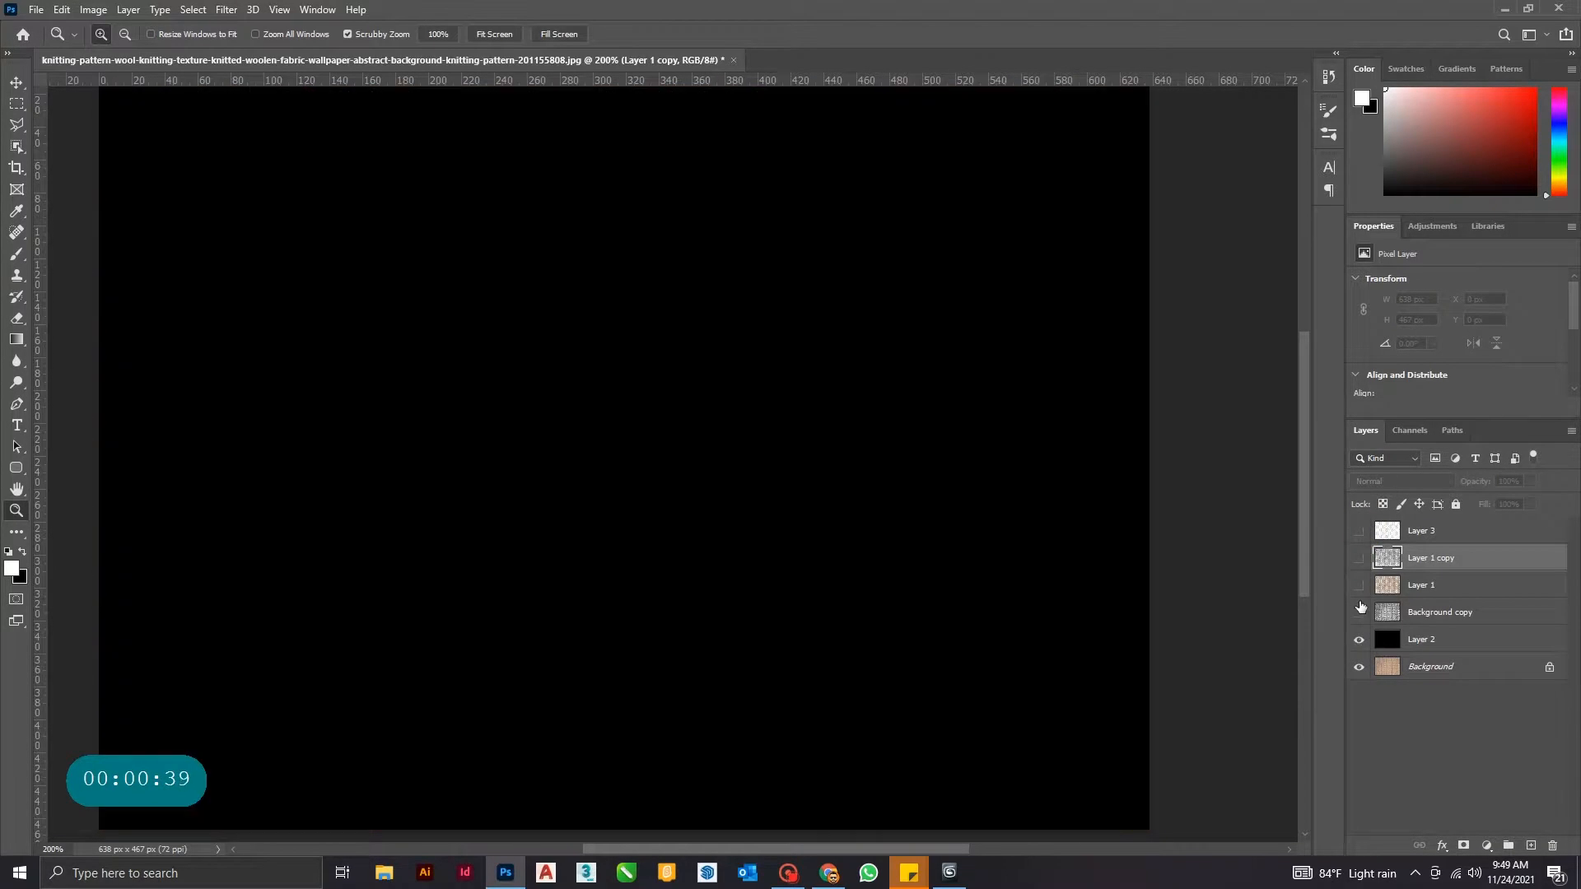
click(1359, 558)
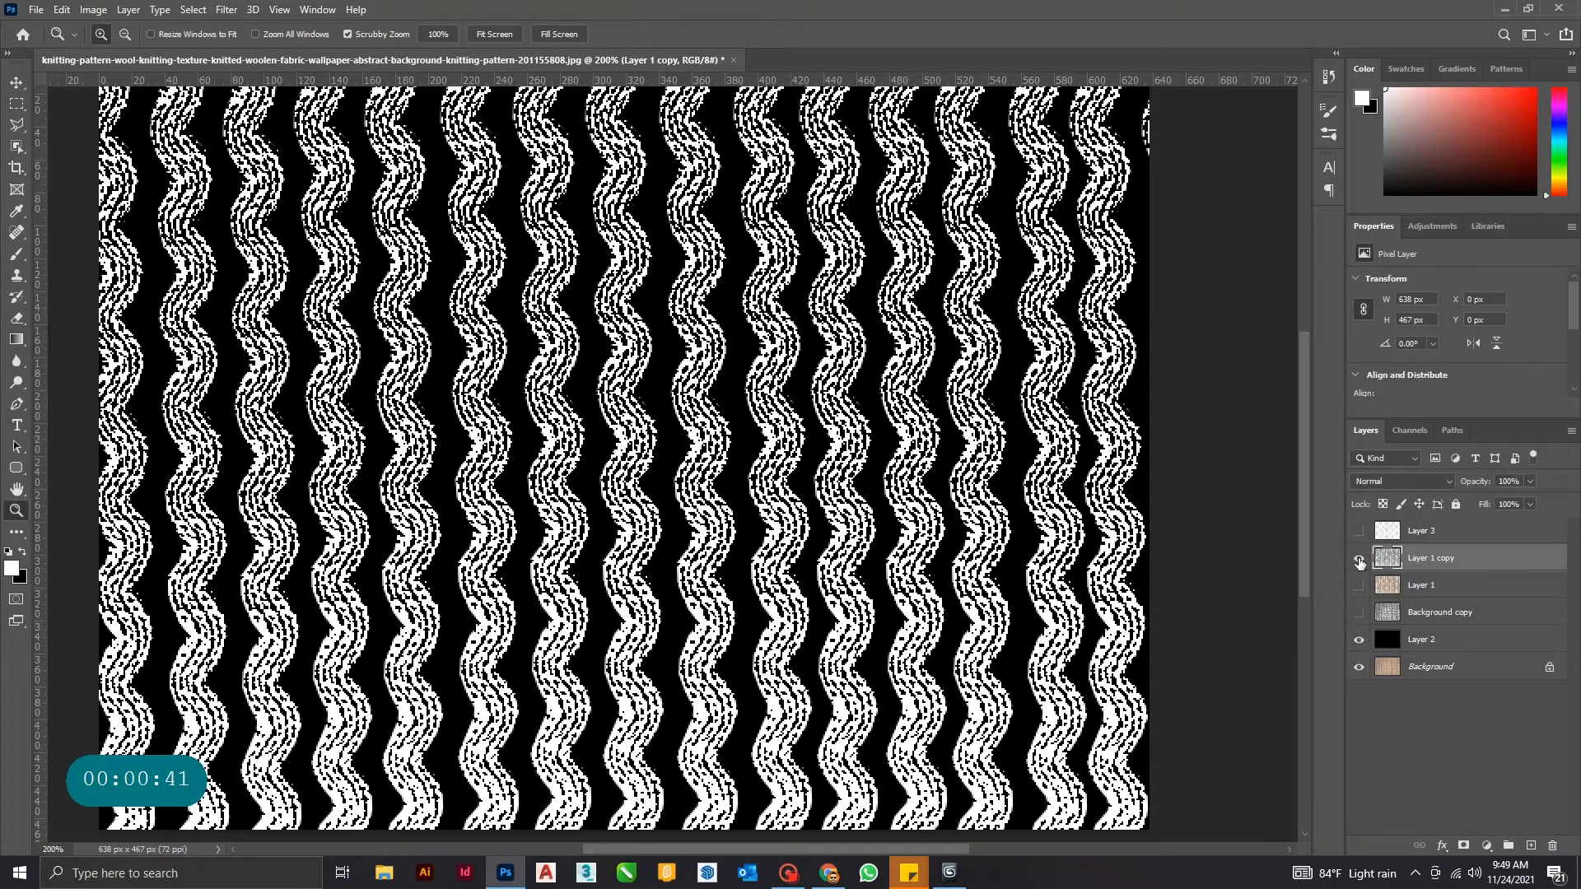
click(1359, 558)
click(1359, 531)
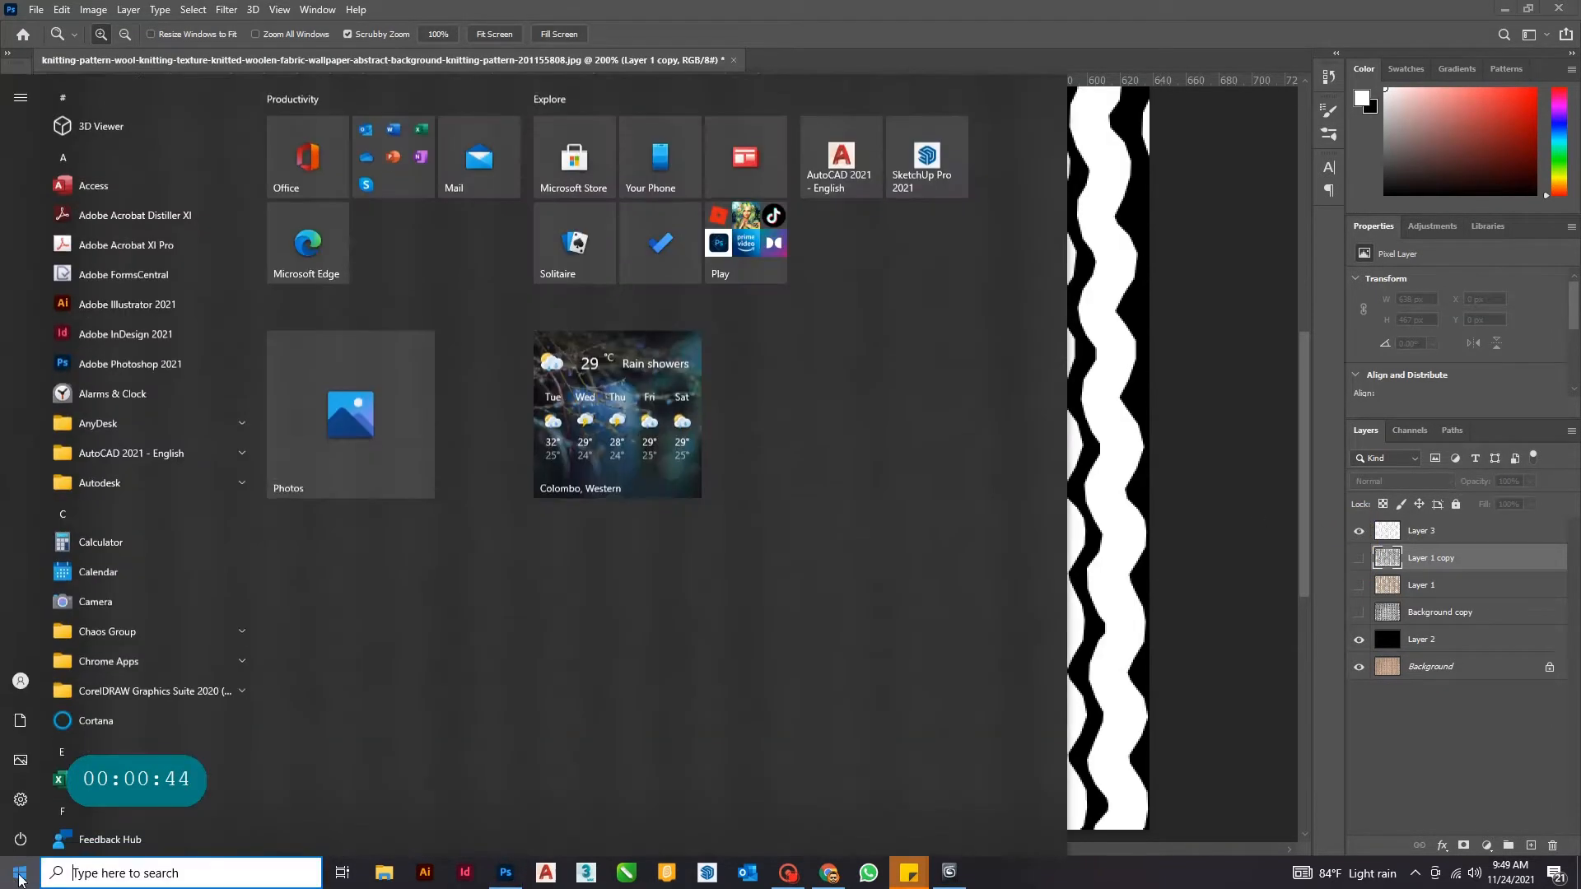
- Open Notepad, start a list with the entry "01." and minimize its window
click(20, 872)
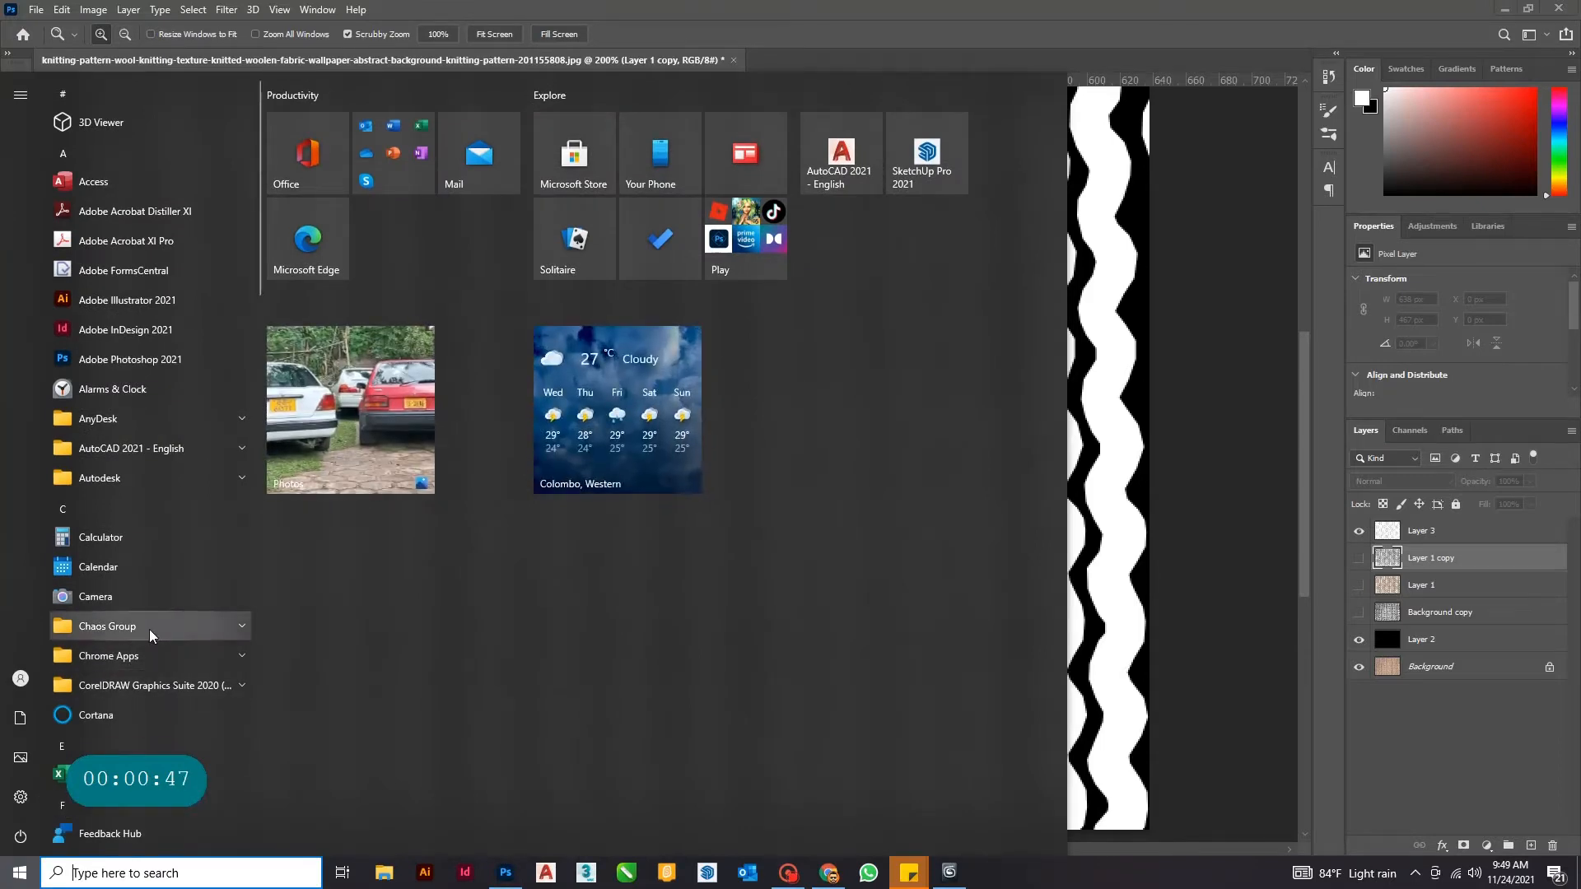
text(not)
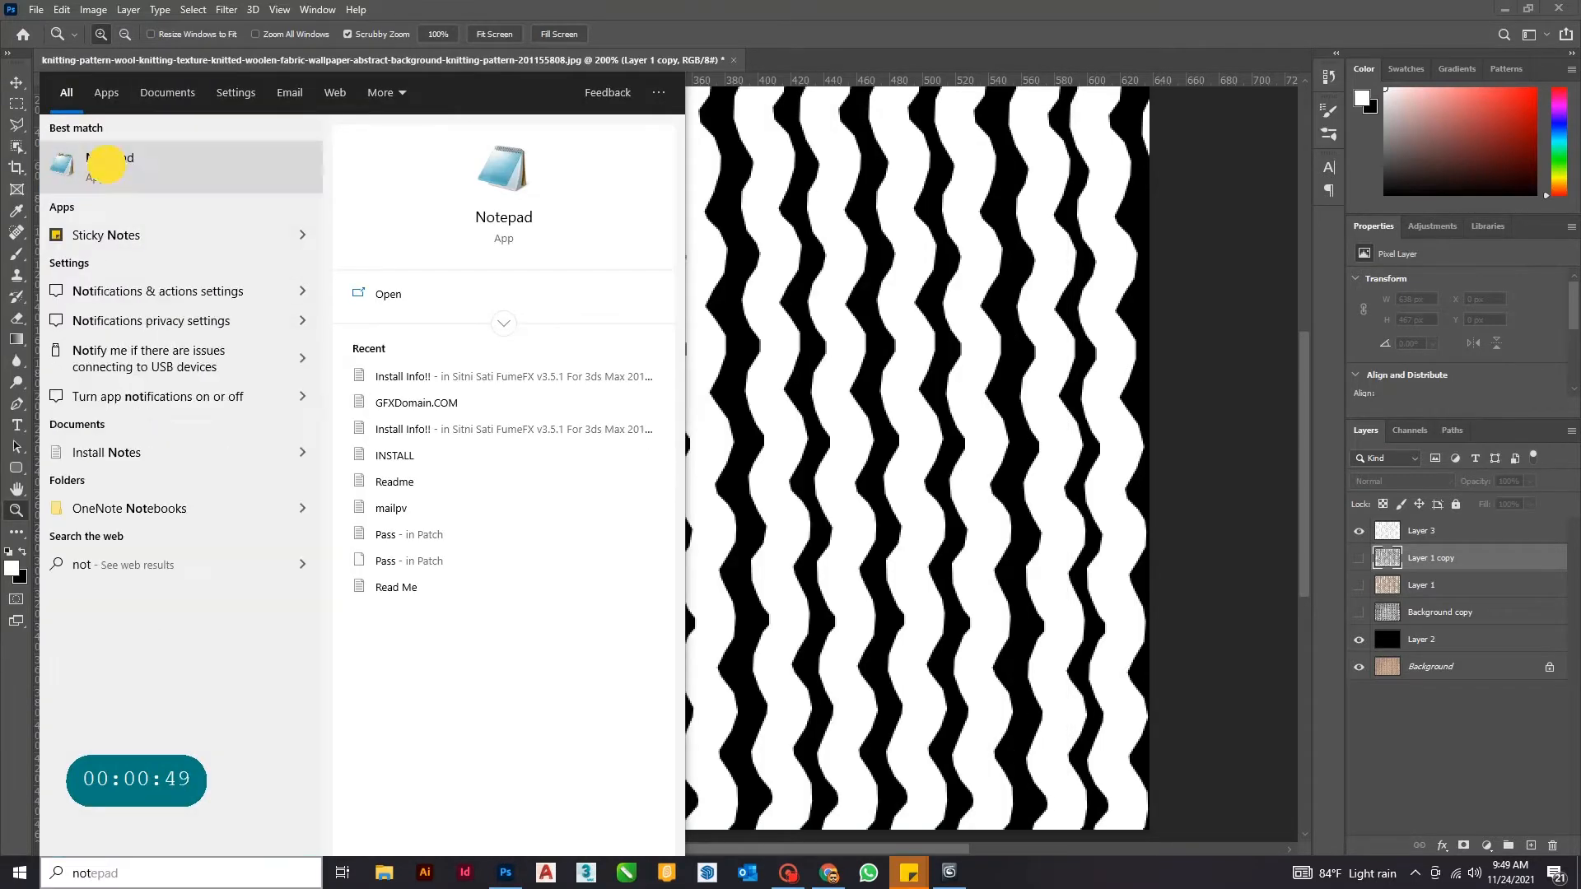
key(Return)
drag(0, 187, 553, 144)
text(01.)
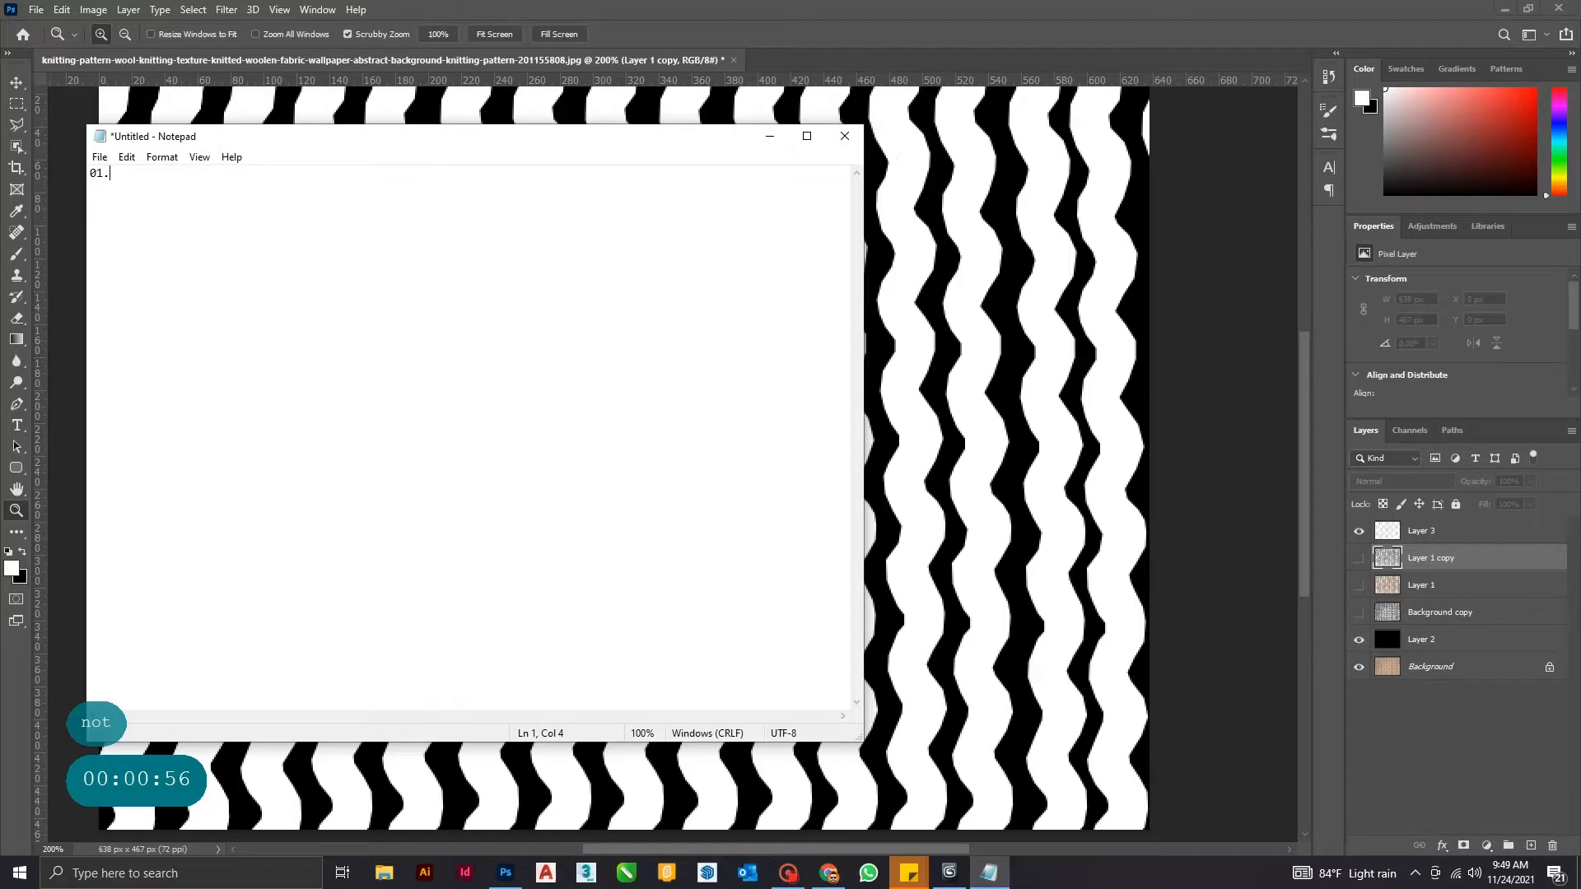
click(769, 135)
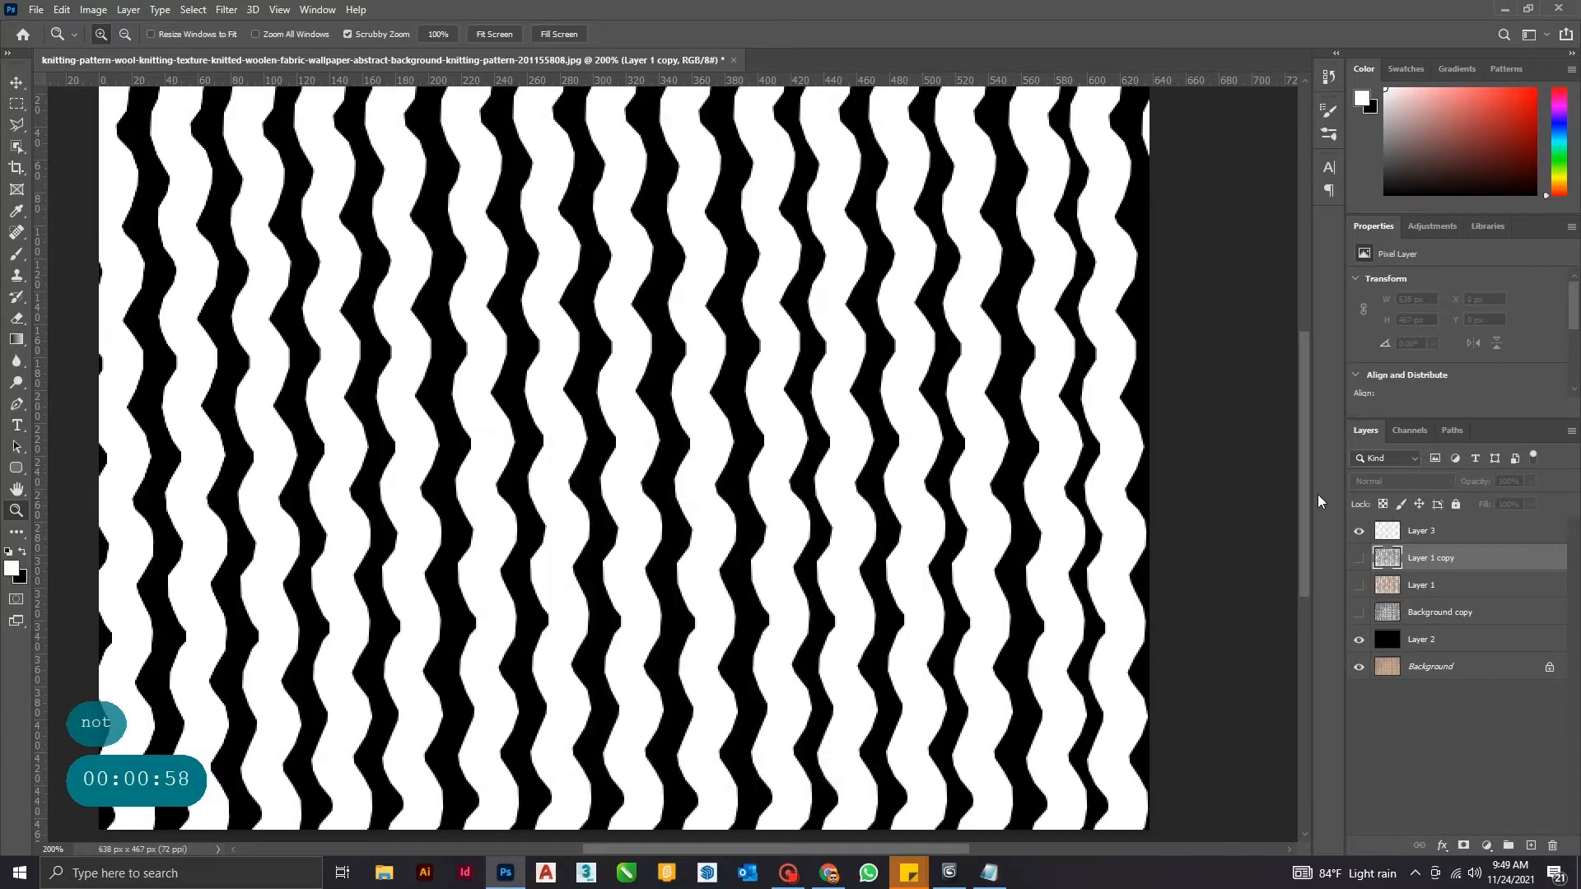
- Hide Layer 3 and show Layer 1 copy and Background copy together over Layer 2 for the detailed stitch map
click(1360, 531)
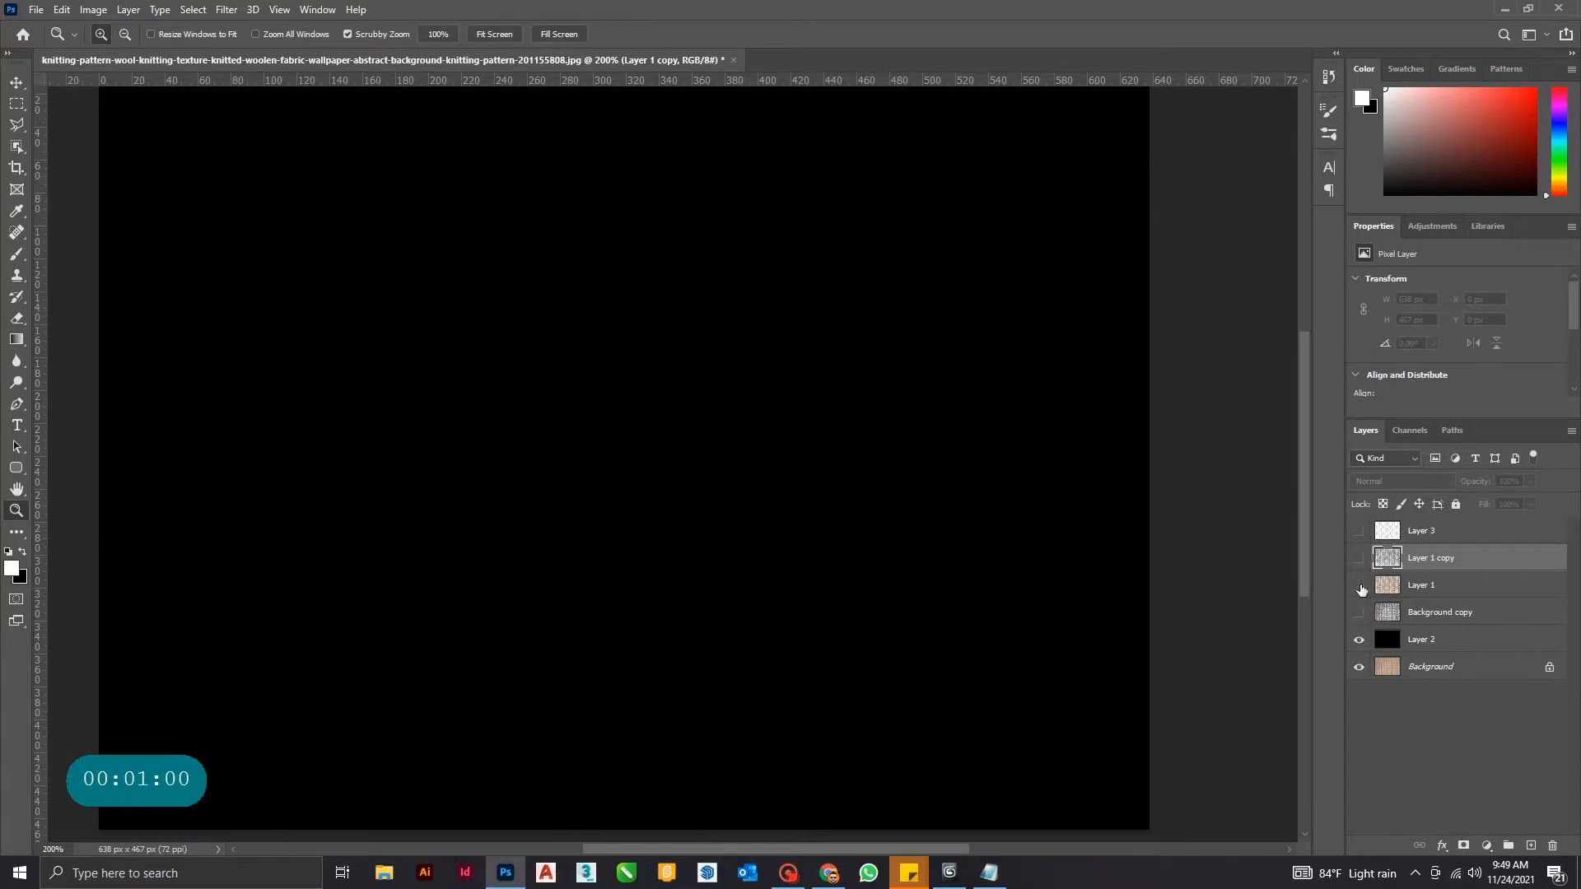
click(1359, 614)
click(1359, 558)
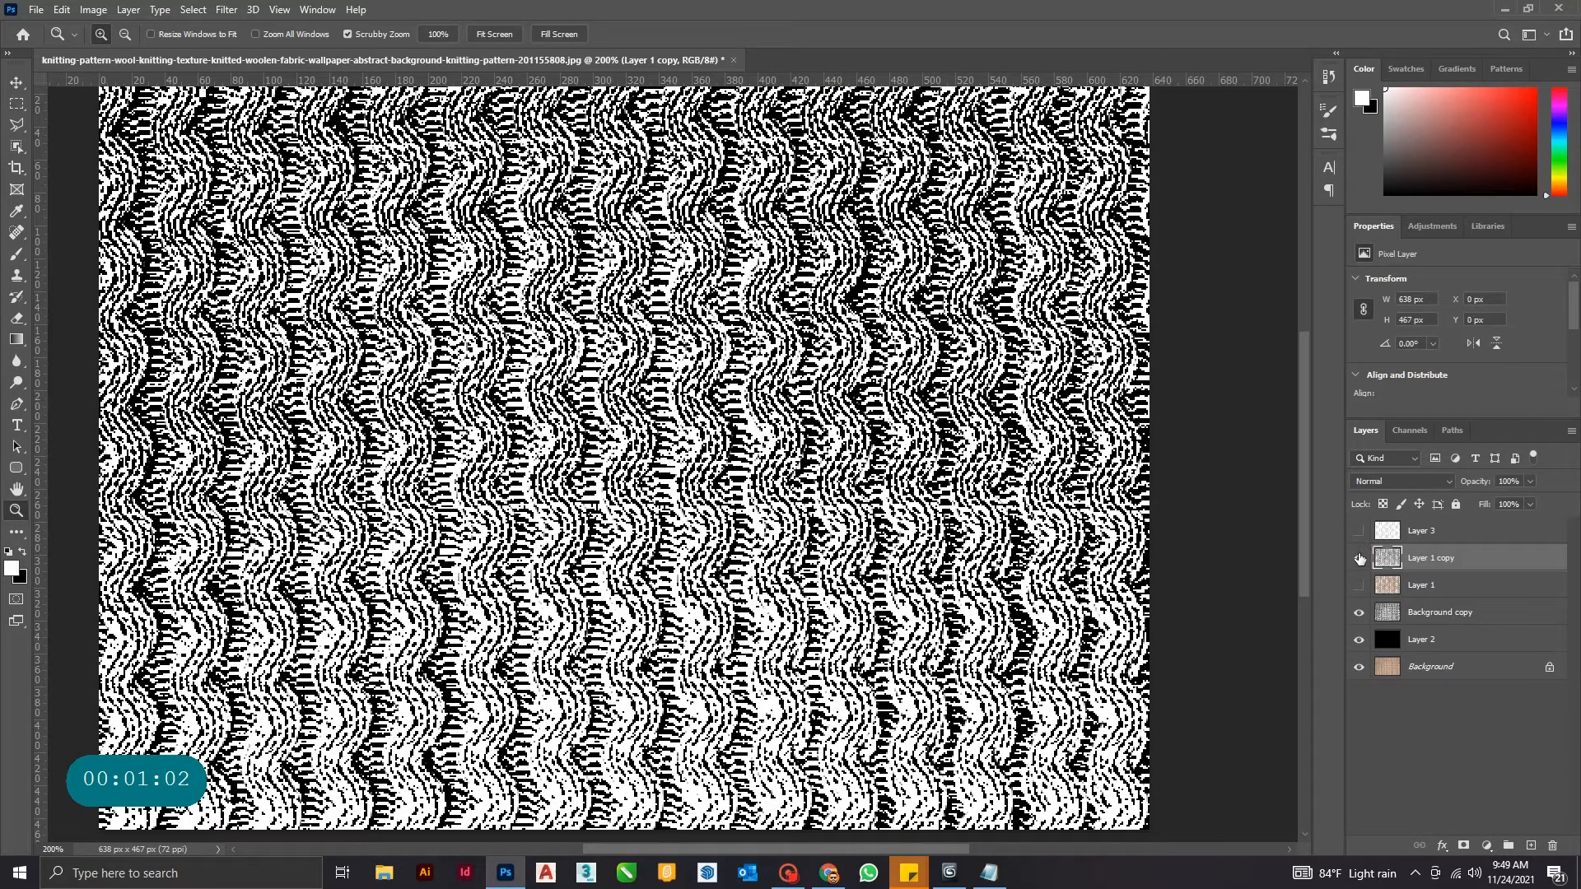
click(1359, 558)
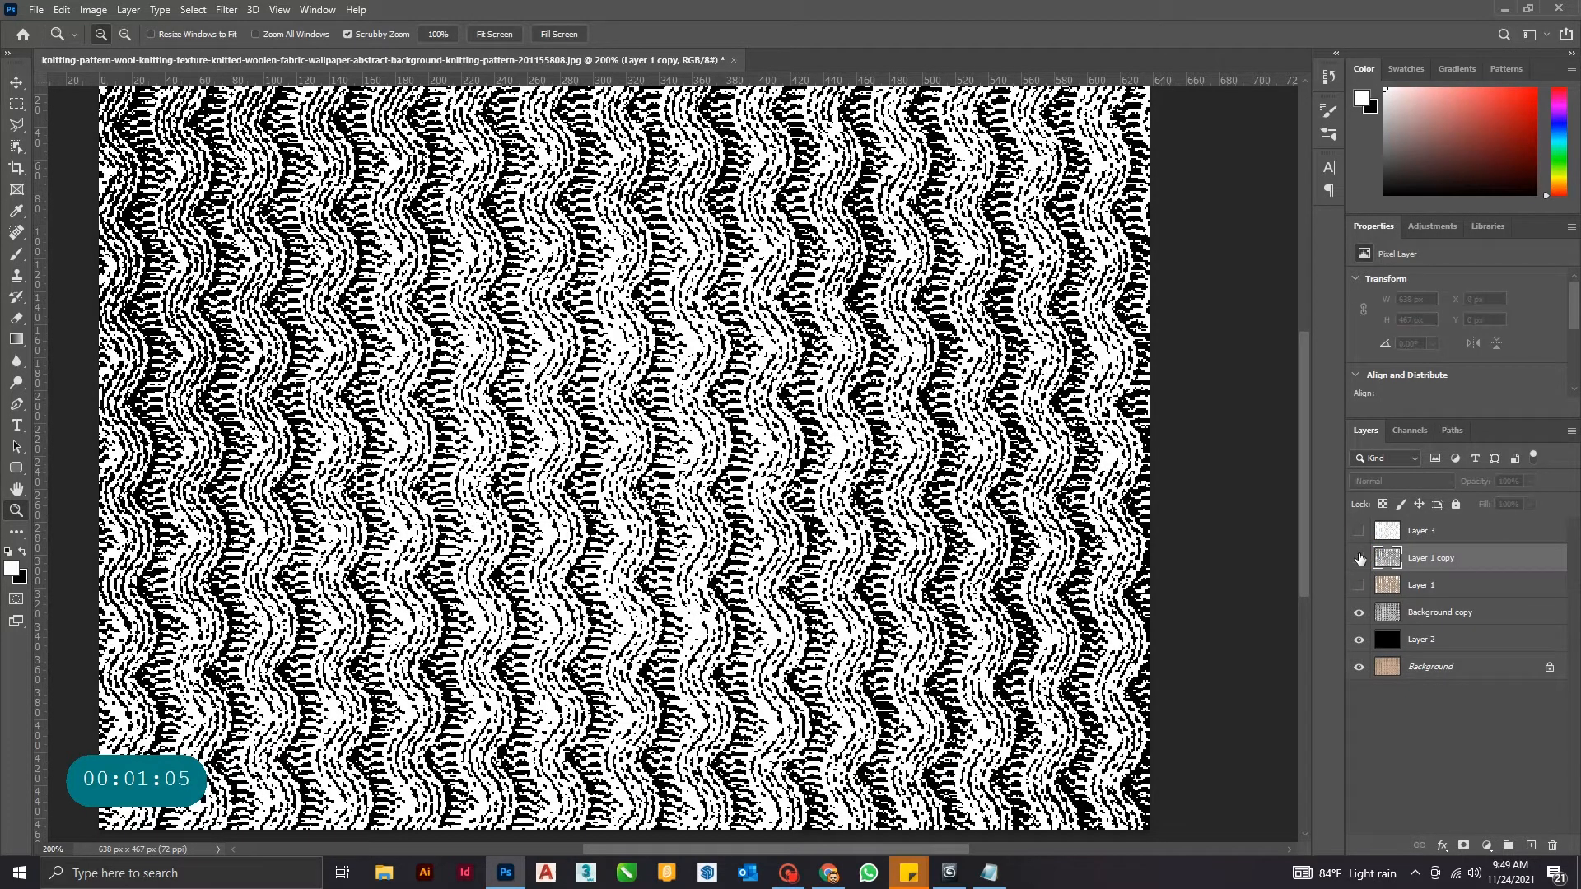
click(1358, 612)
click(1359, 558)
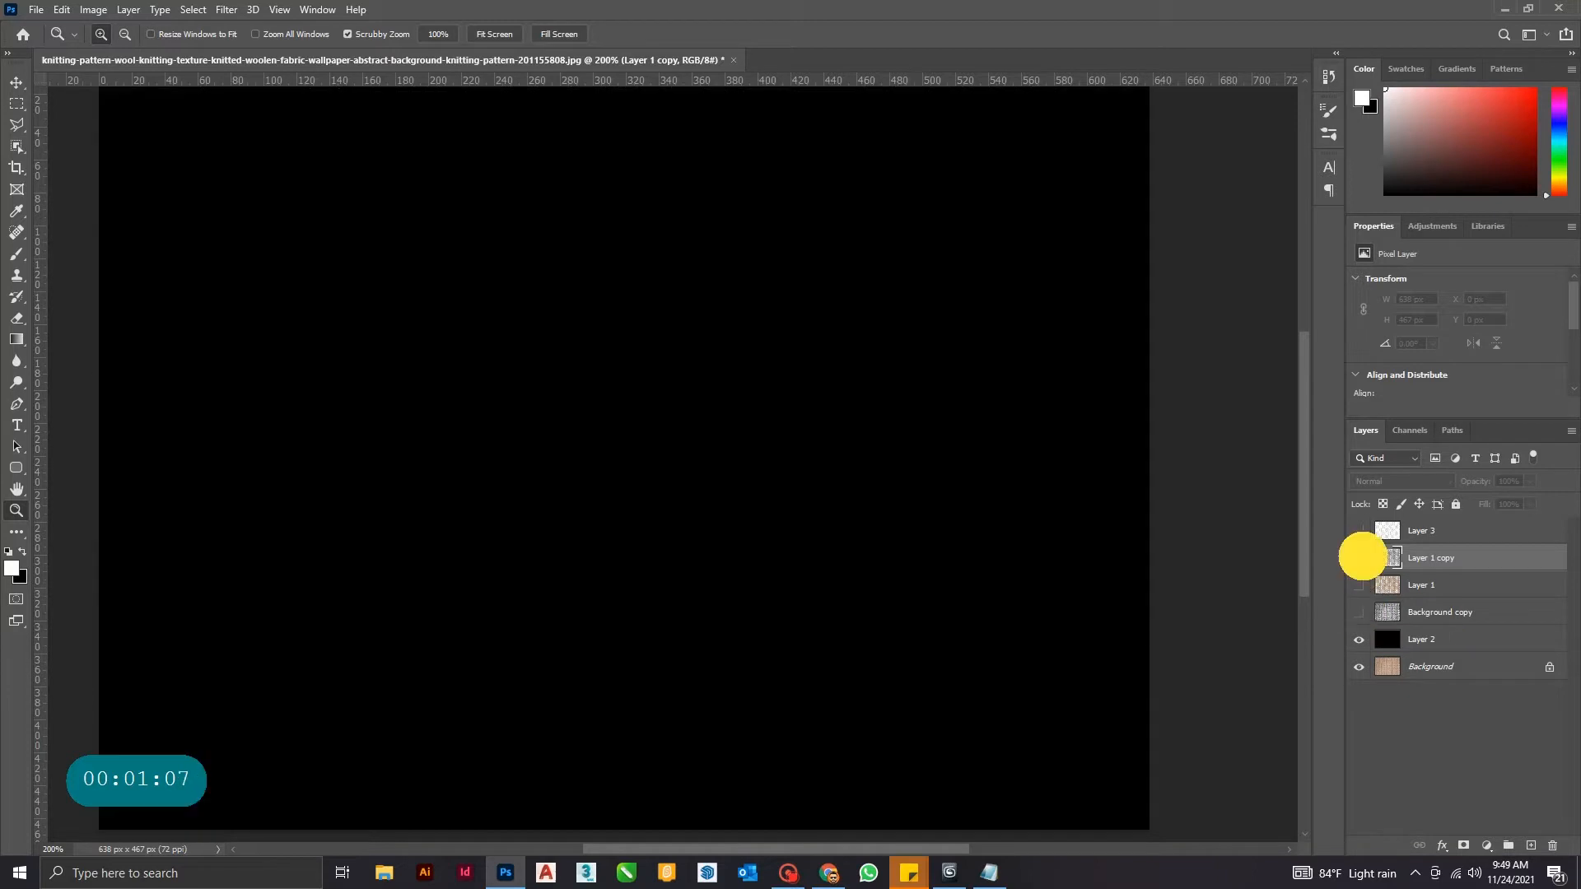
click(1359, 613)
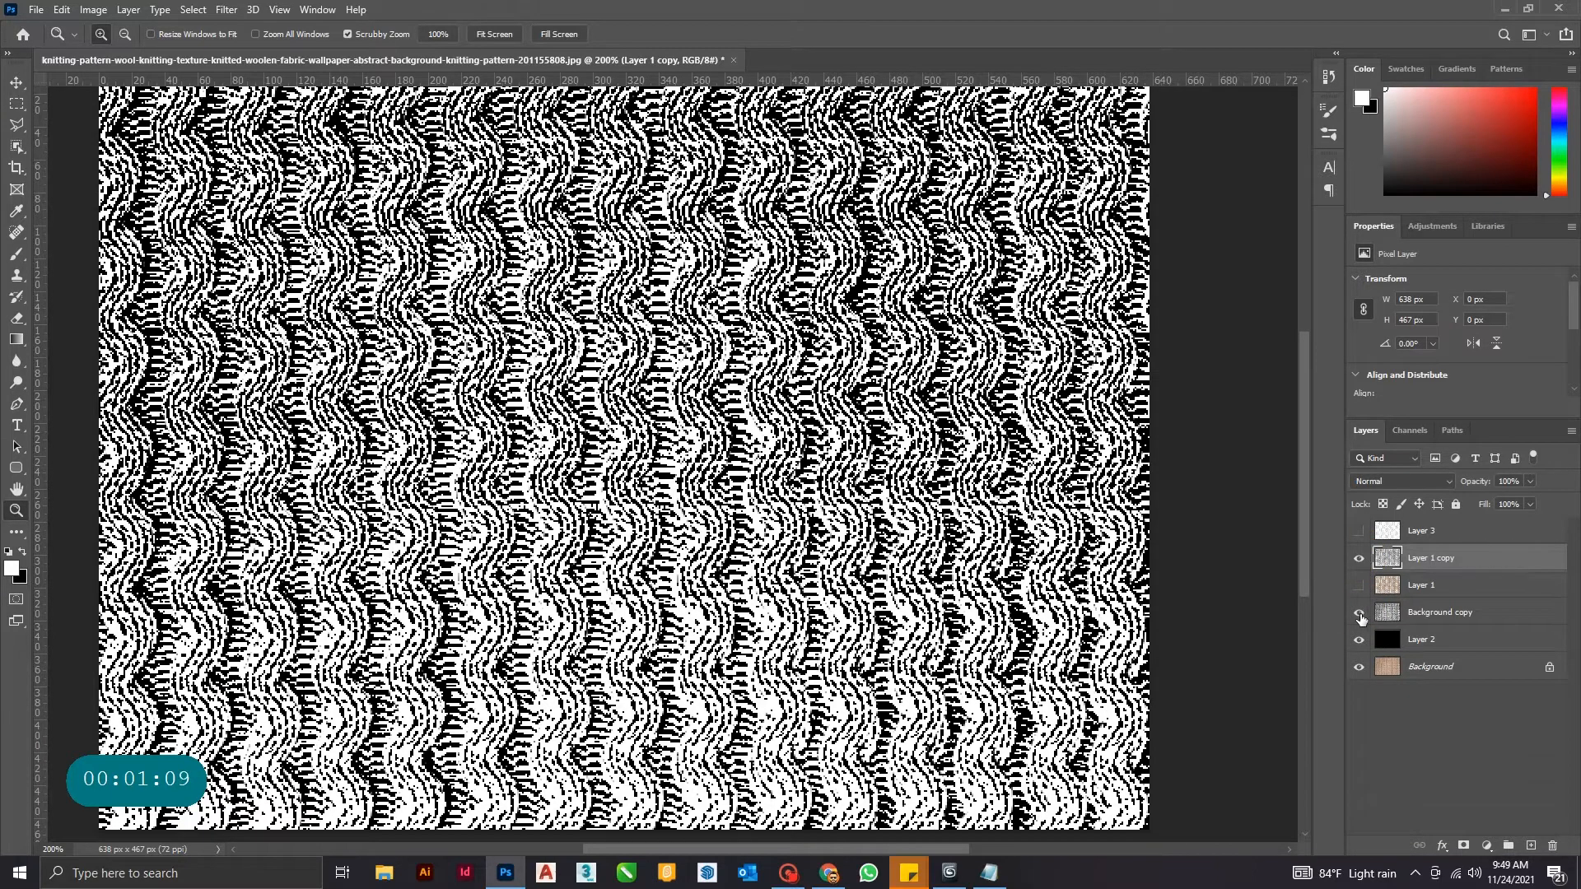
- Add a second line "02.-->" to the Notepad list and minimize its window
click(989, 872)
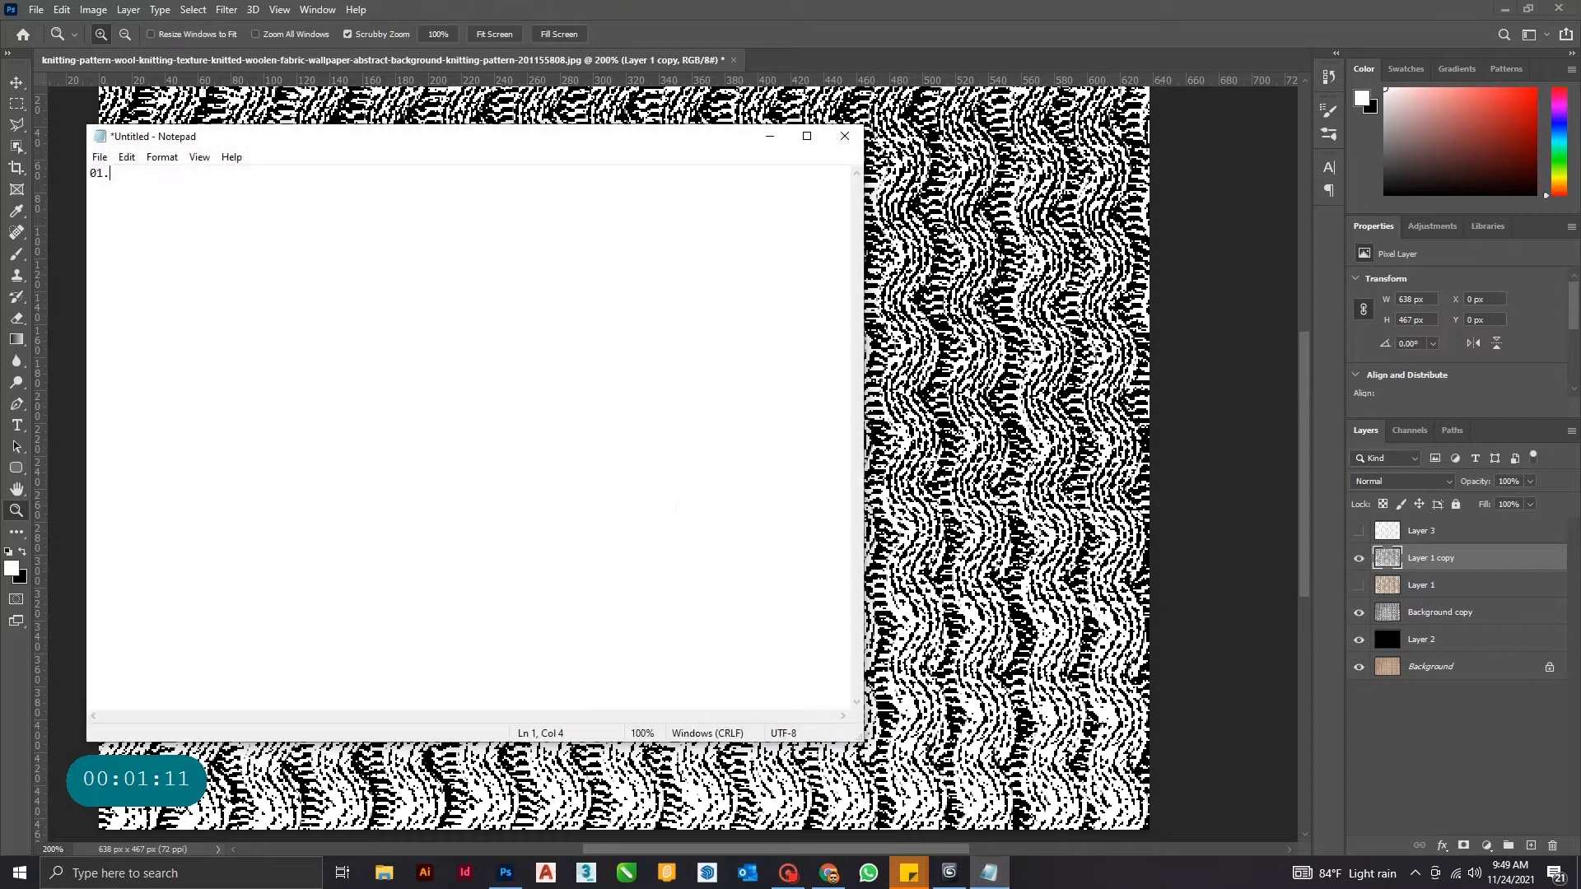
click(141, 180)
key(Return)
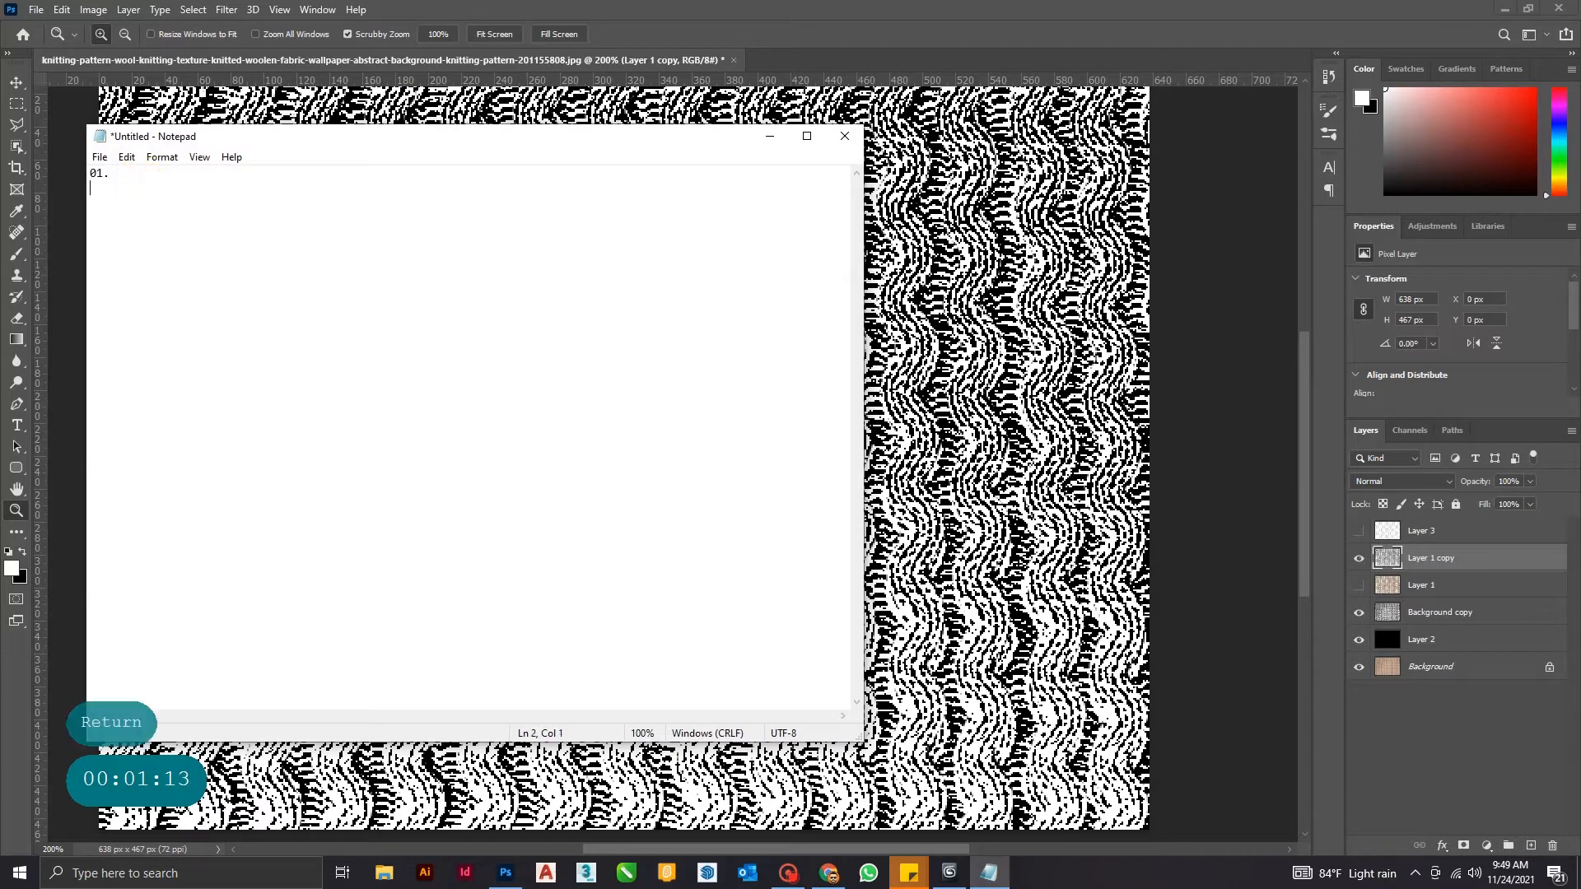
text(0)
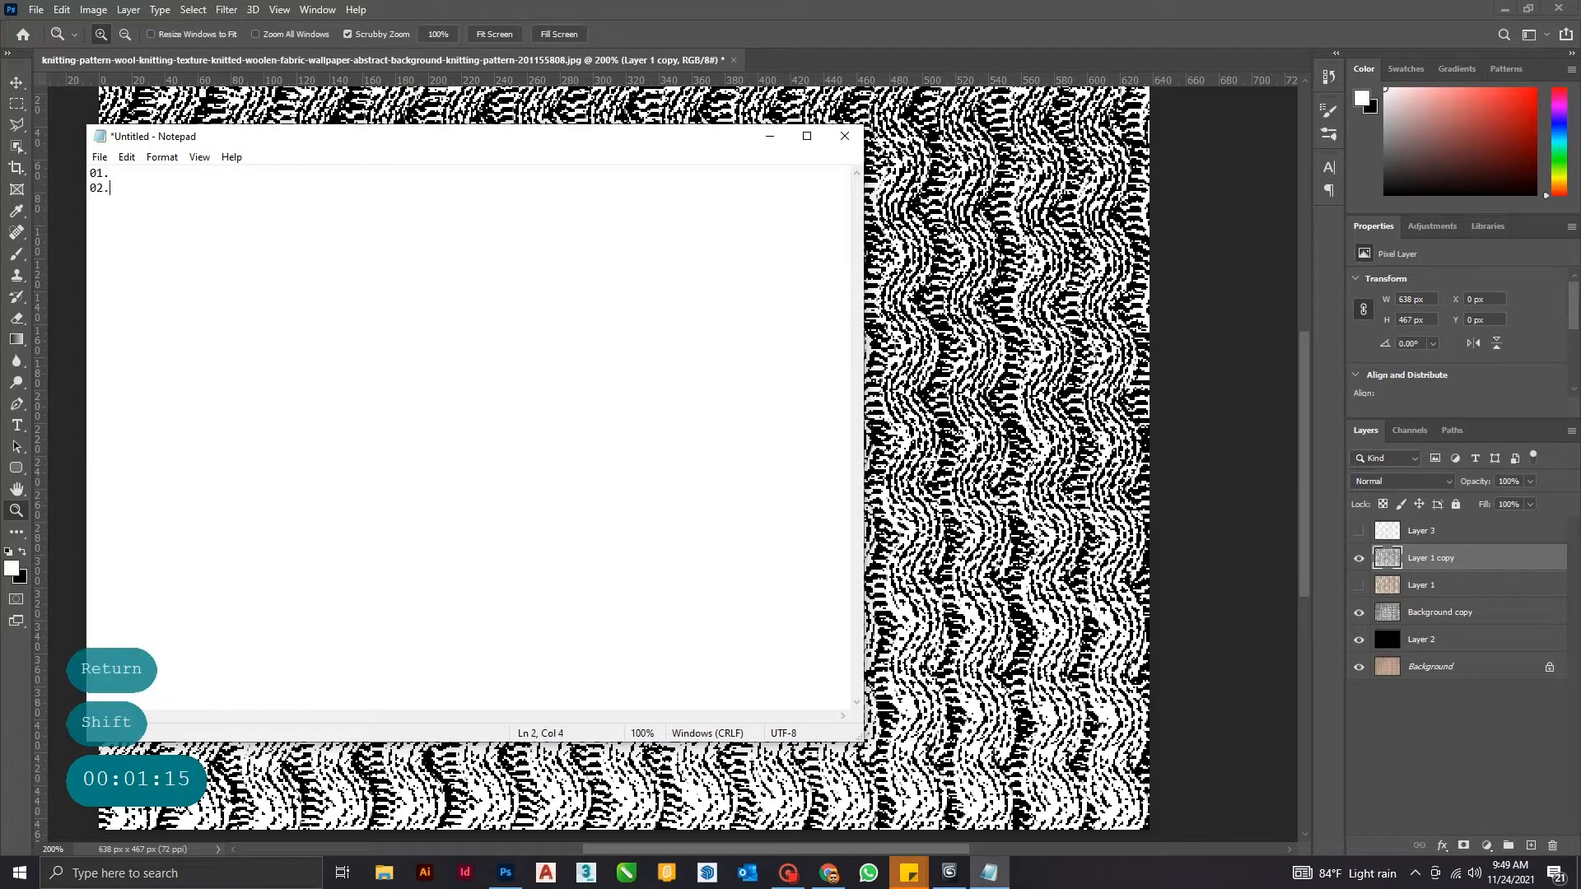
text(2.-->)
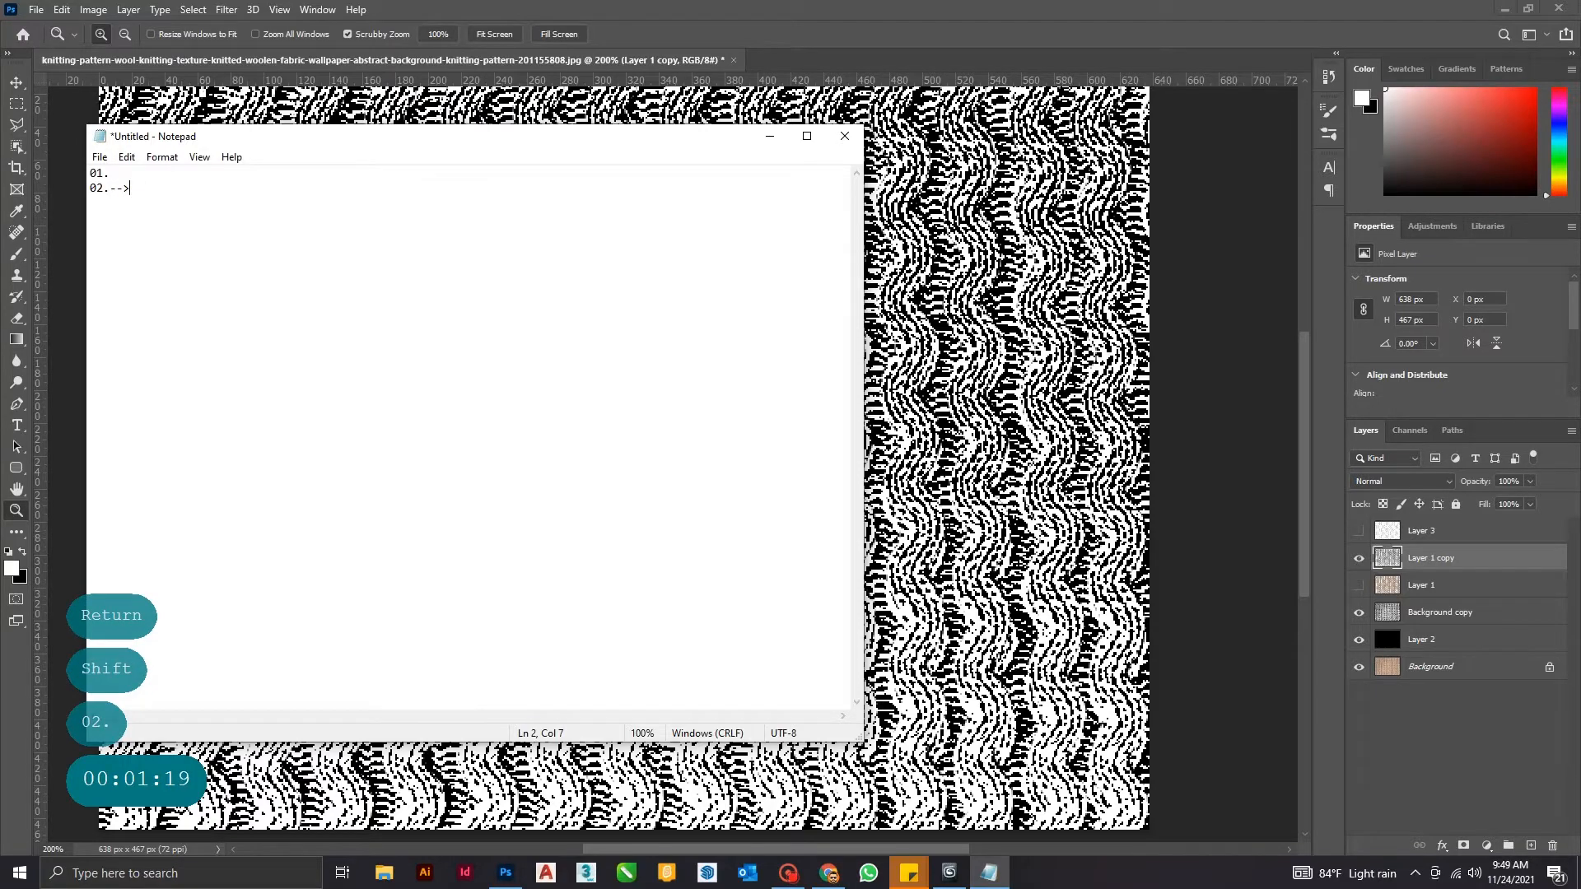
click(770, 136)
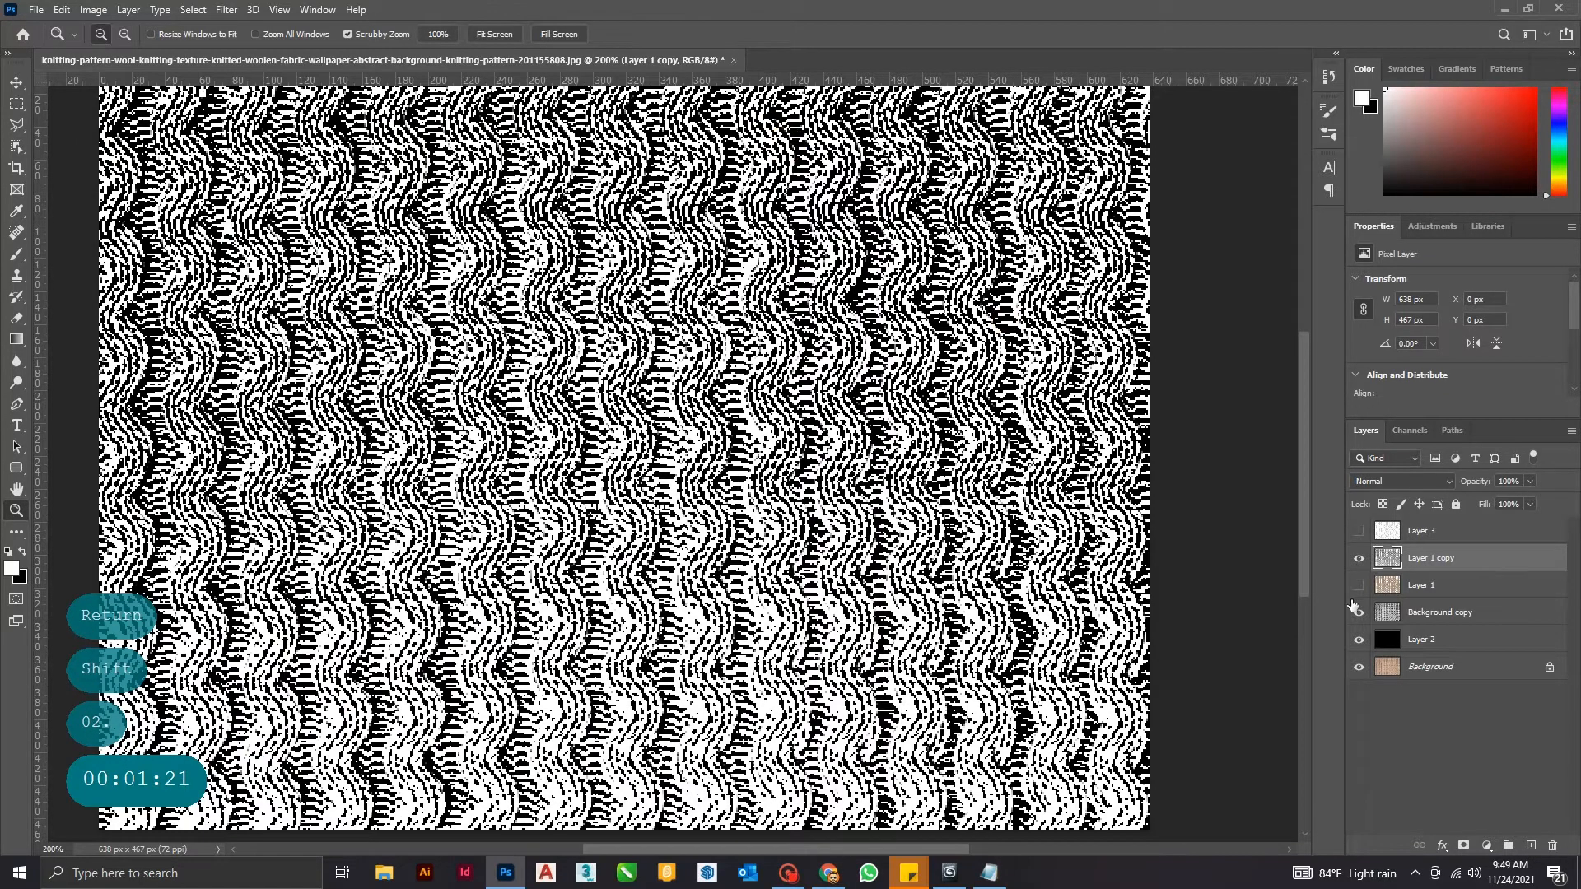
- Hide Layer 1 copy, Background copy and Layer 2, and show Layer 1 over the Background as the colour texture
click(1358, 558)
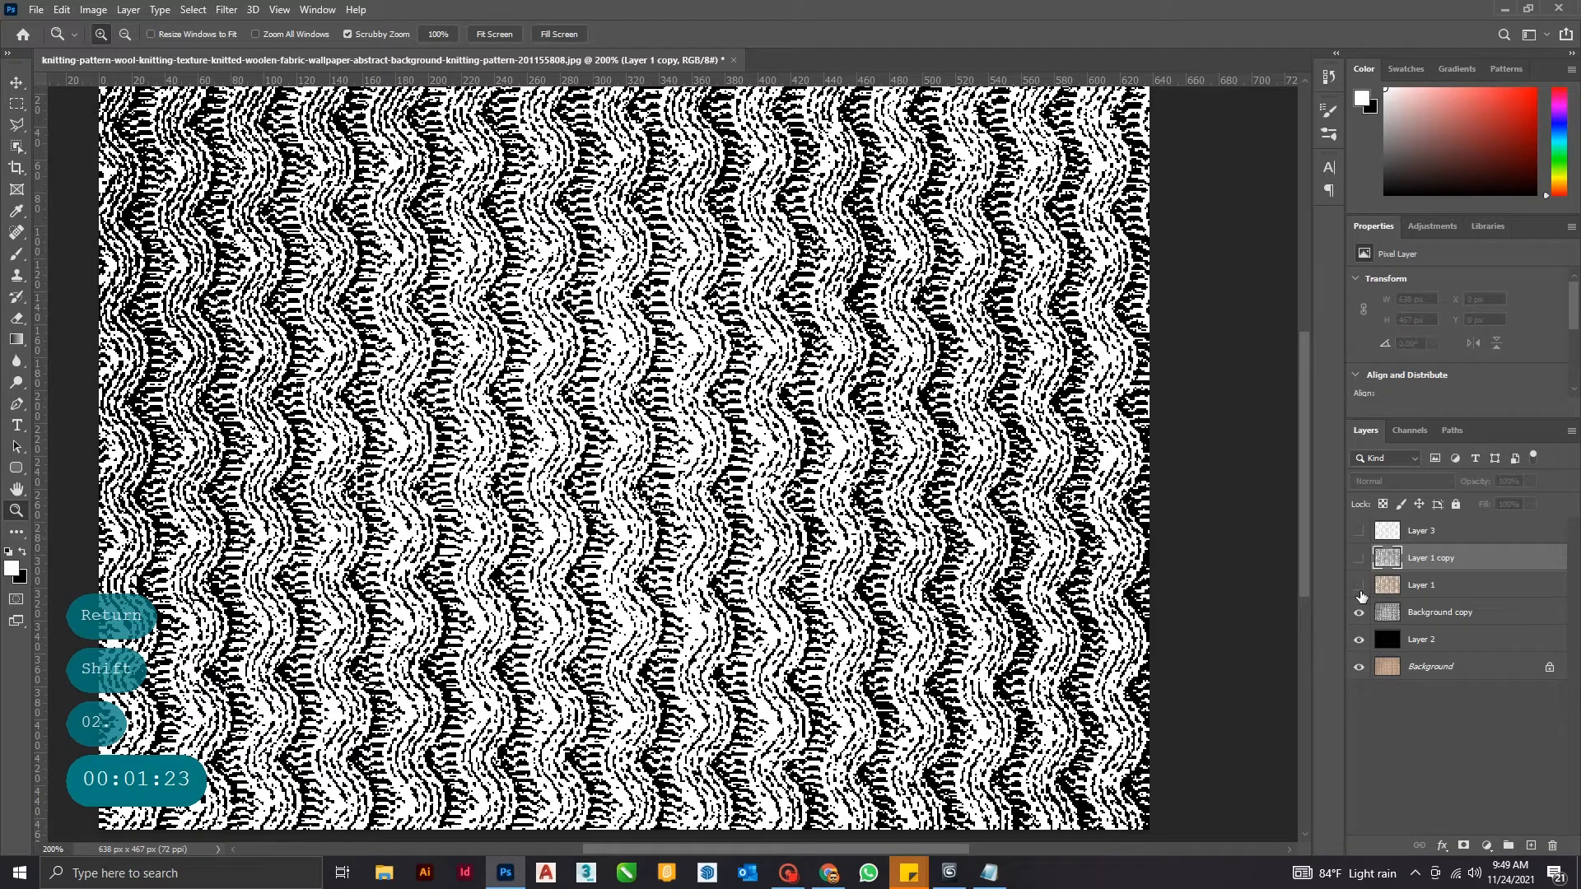
click(1358, 612)
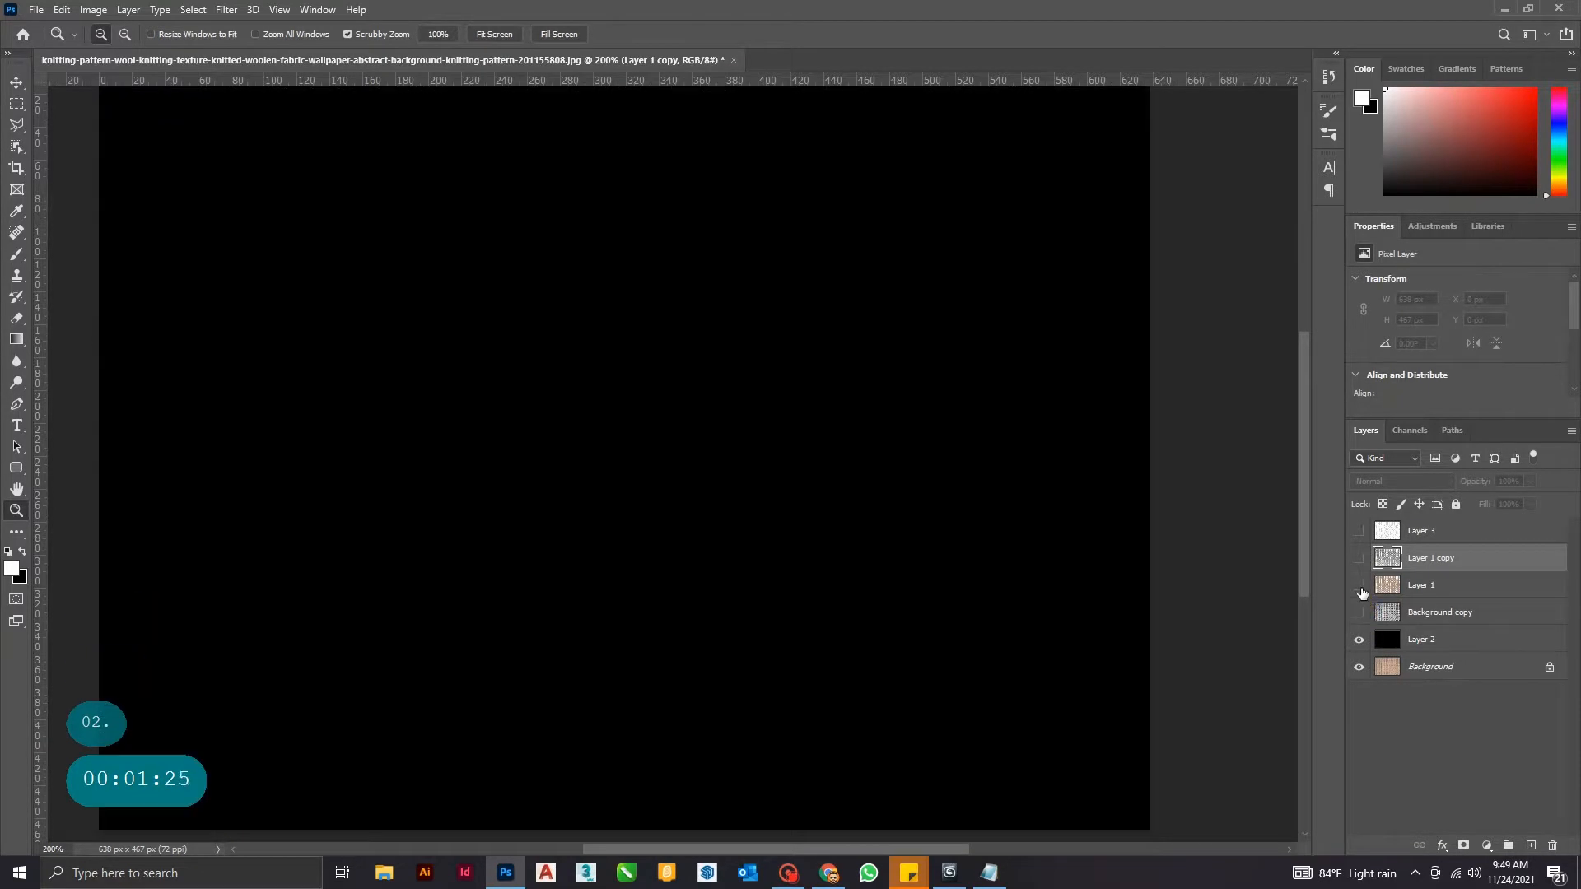
click(1359, 585)
click(1360, 640)
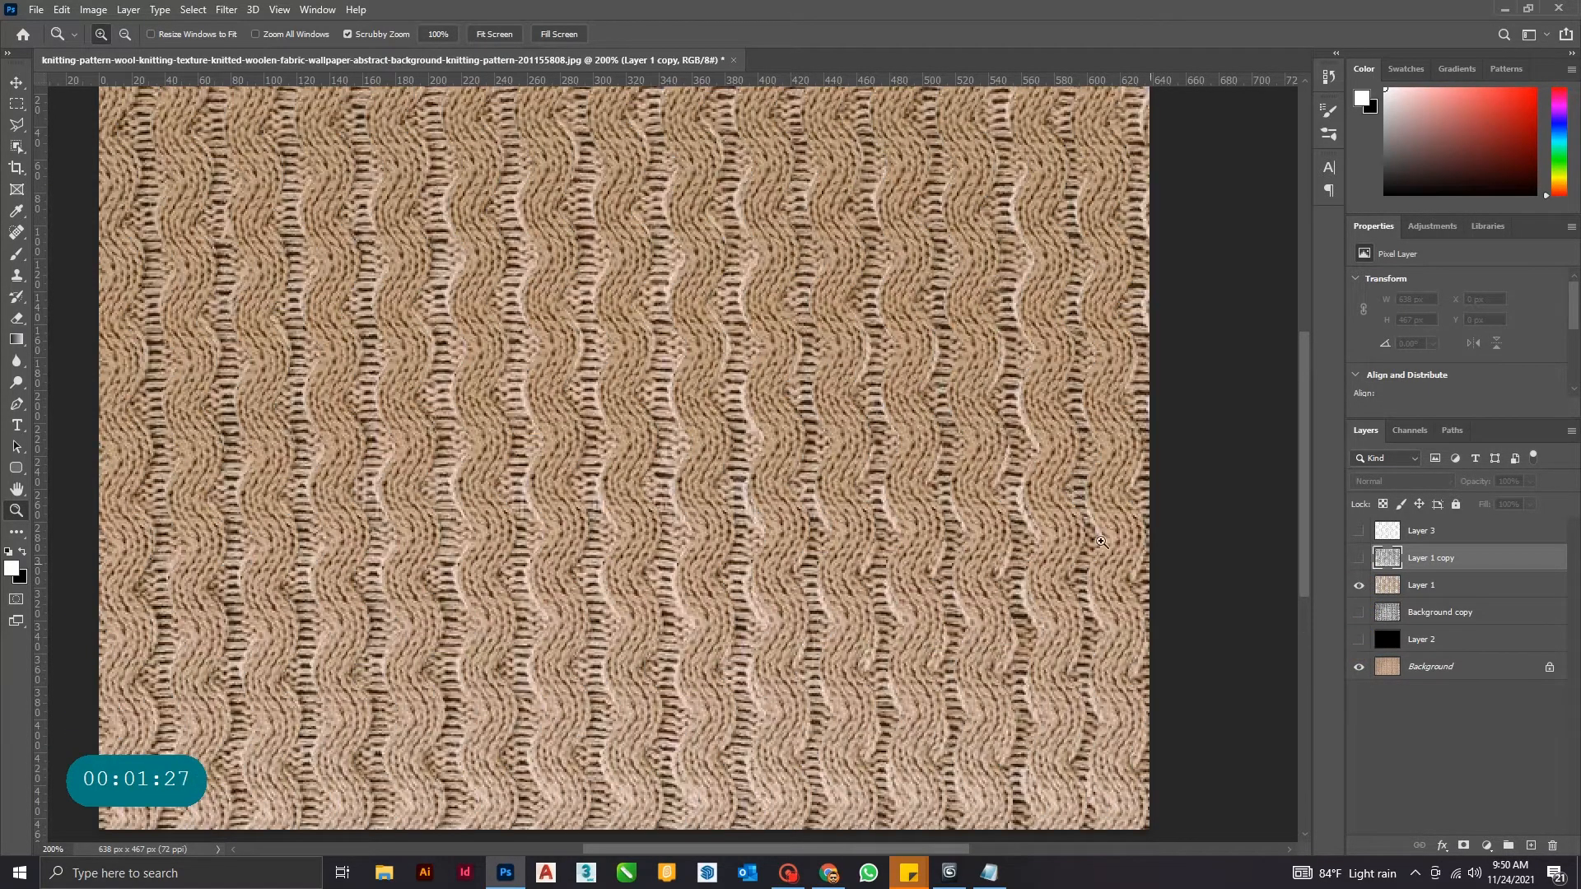
- Add a third line "03.---->" to the Notepad list, narrow its window and minimize it
click(989, 872)
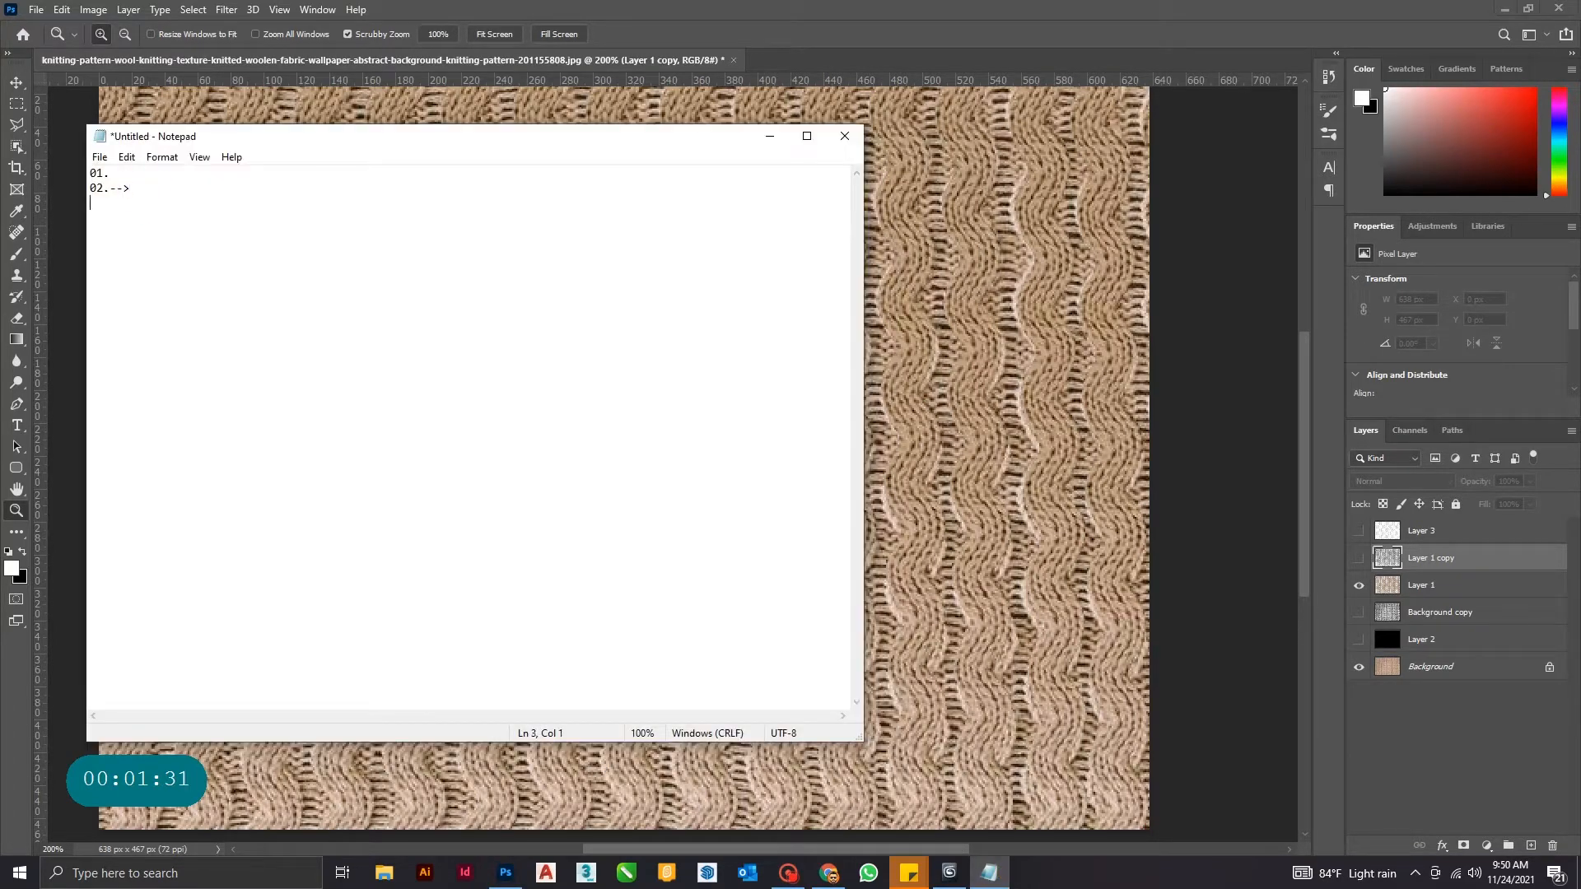
text(03.---->)
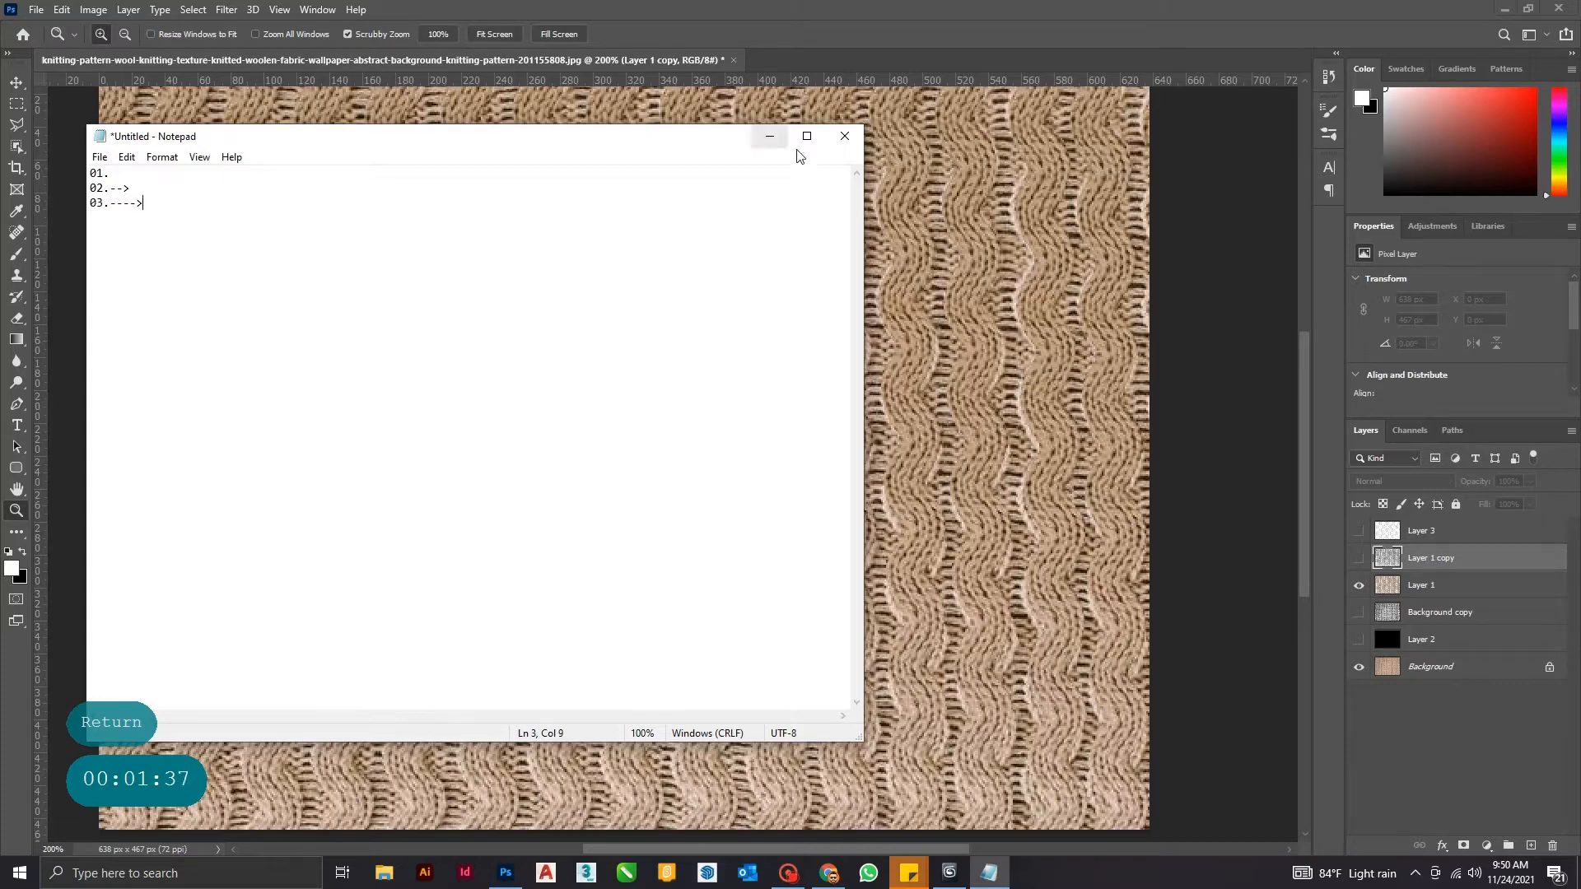
drag(862, 247, 480, 179)
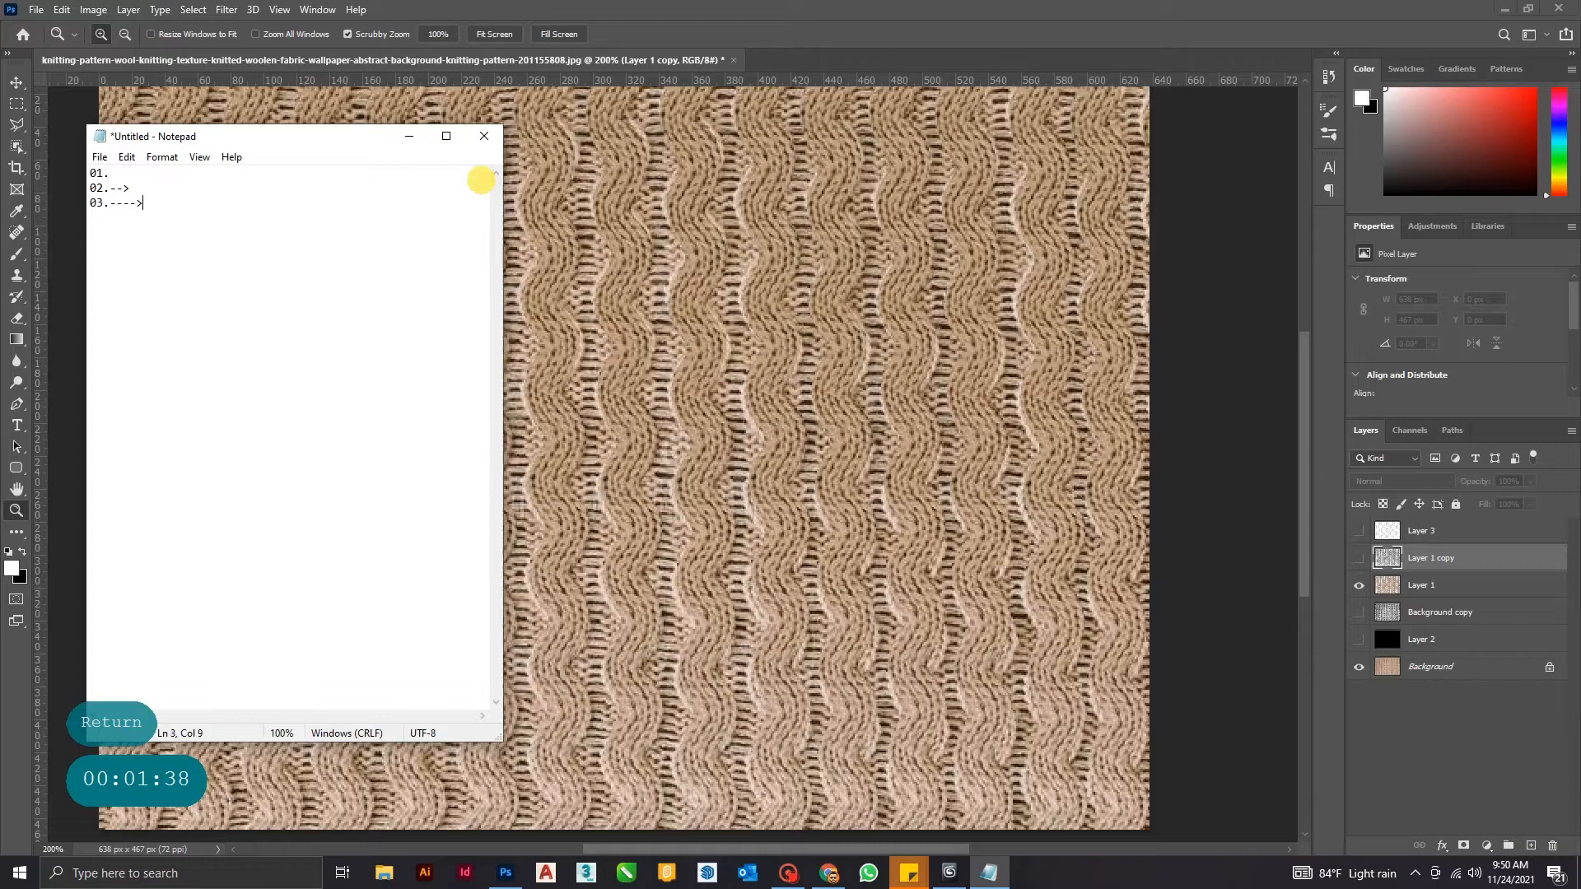
click(409, 136)
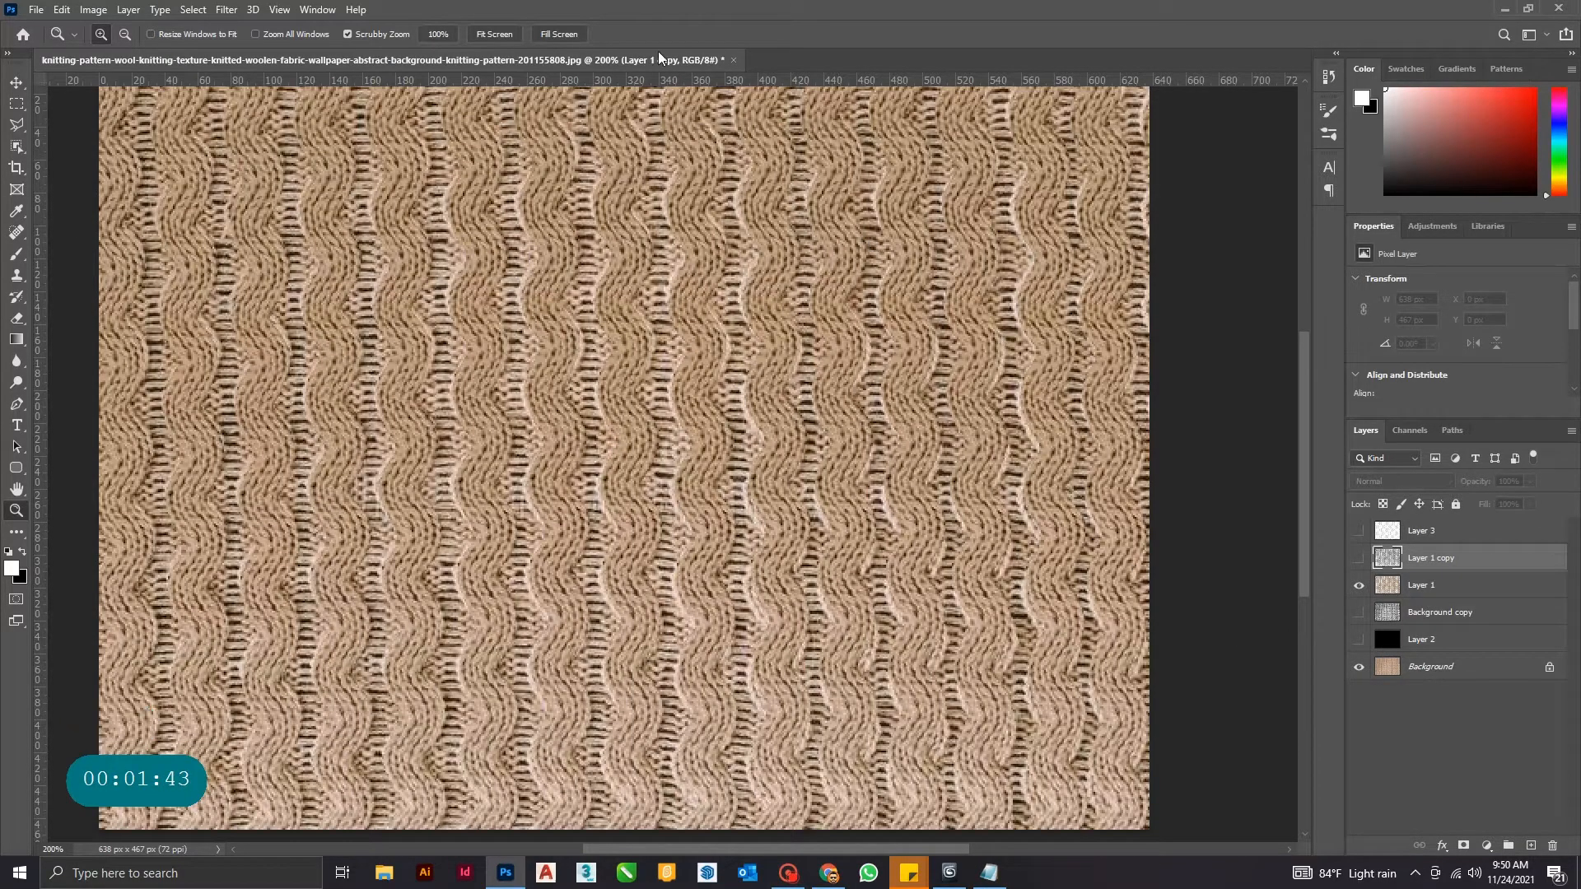
- Float the layered texture document and open the black-and-white wavy stripe map from the vray materials folder in its own floating window
drag(658, 59, 668, 157)
double_click(659, 113)
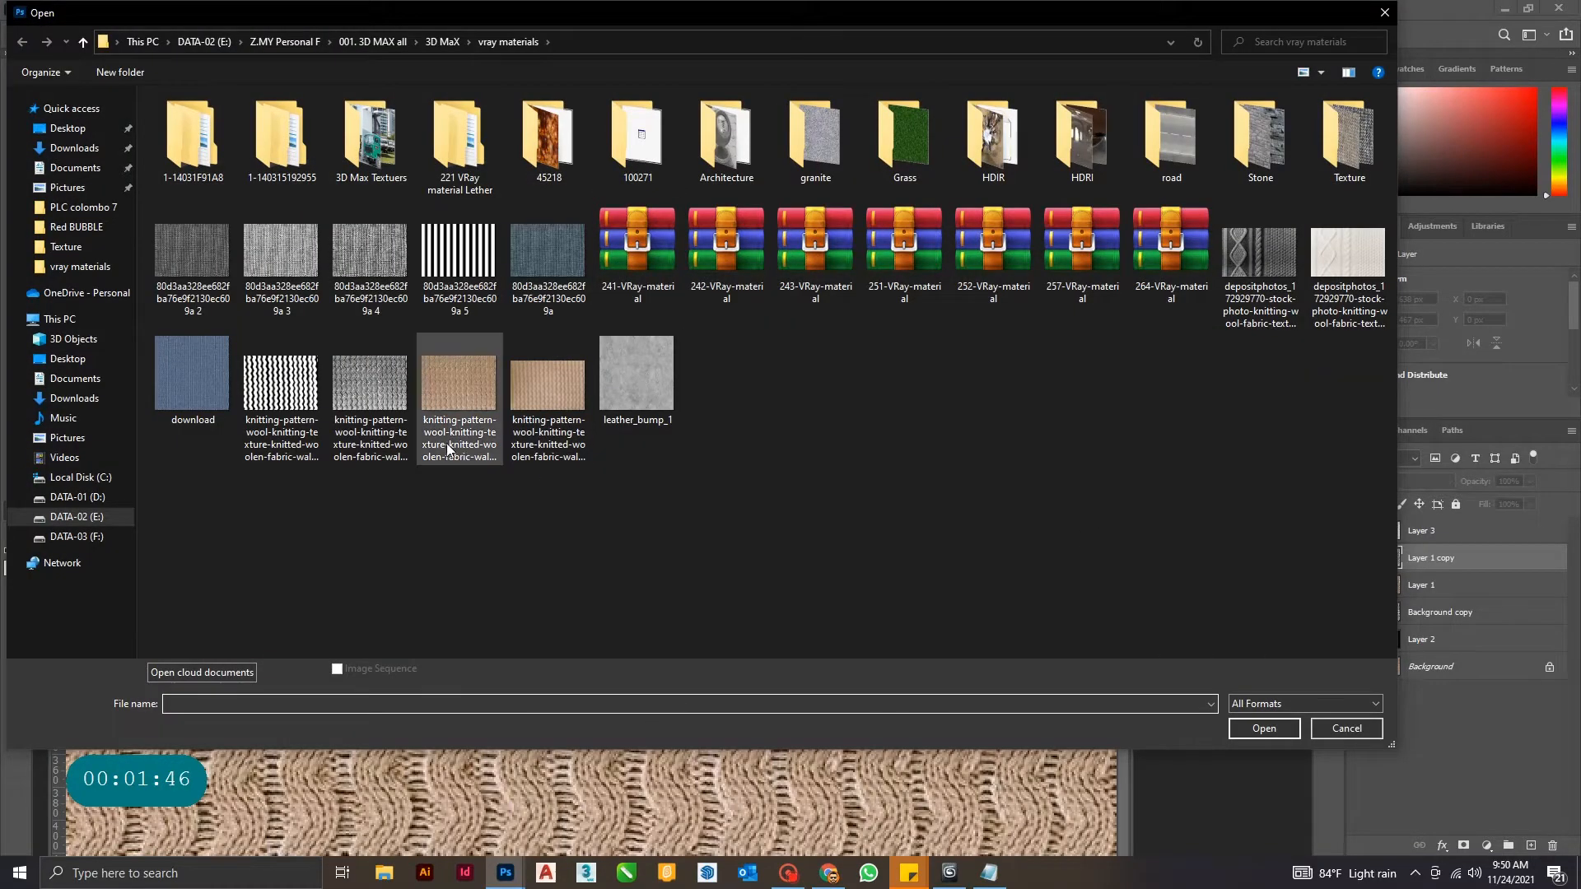
double_click(301, 387)
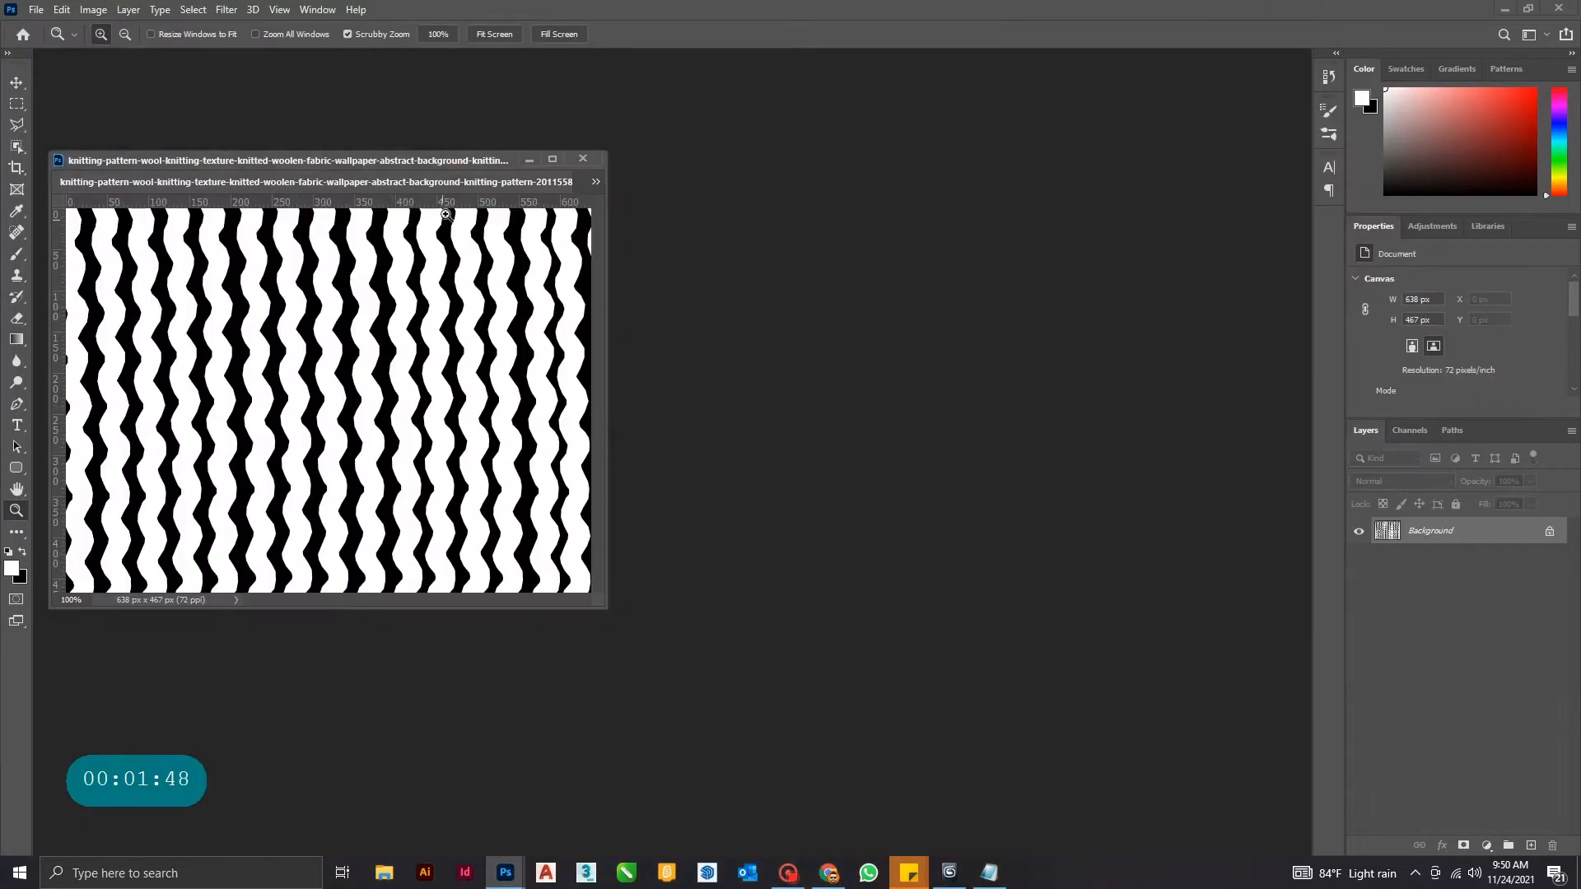
drag(461, 182, 741, 116)
- Open the black-and-white stitch map and the beige knit colour texture, and arrange each in its own floating window in a cascade
double_click(798, 69)
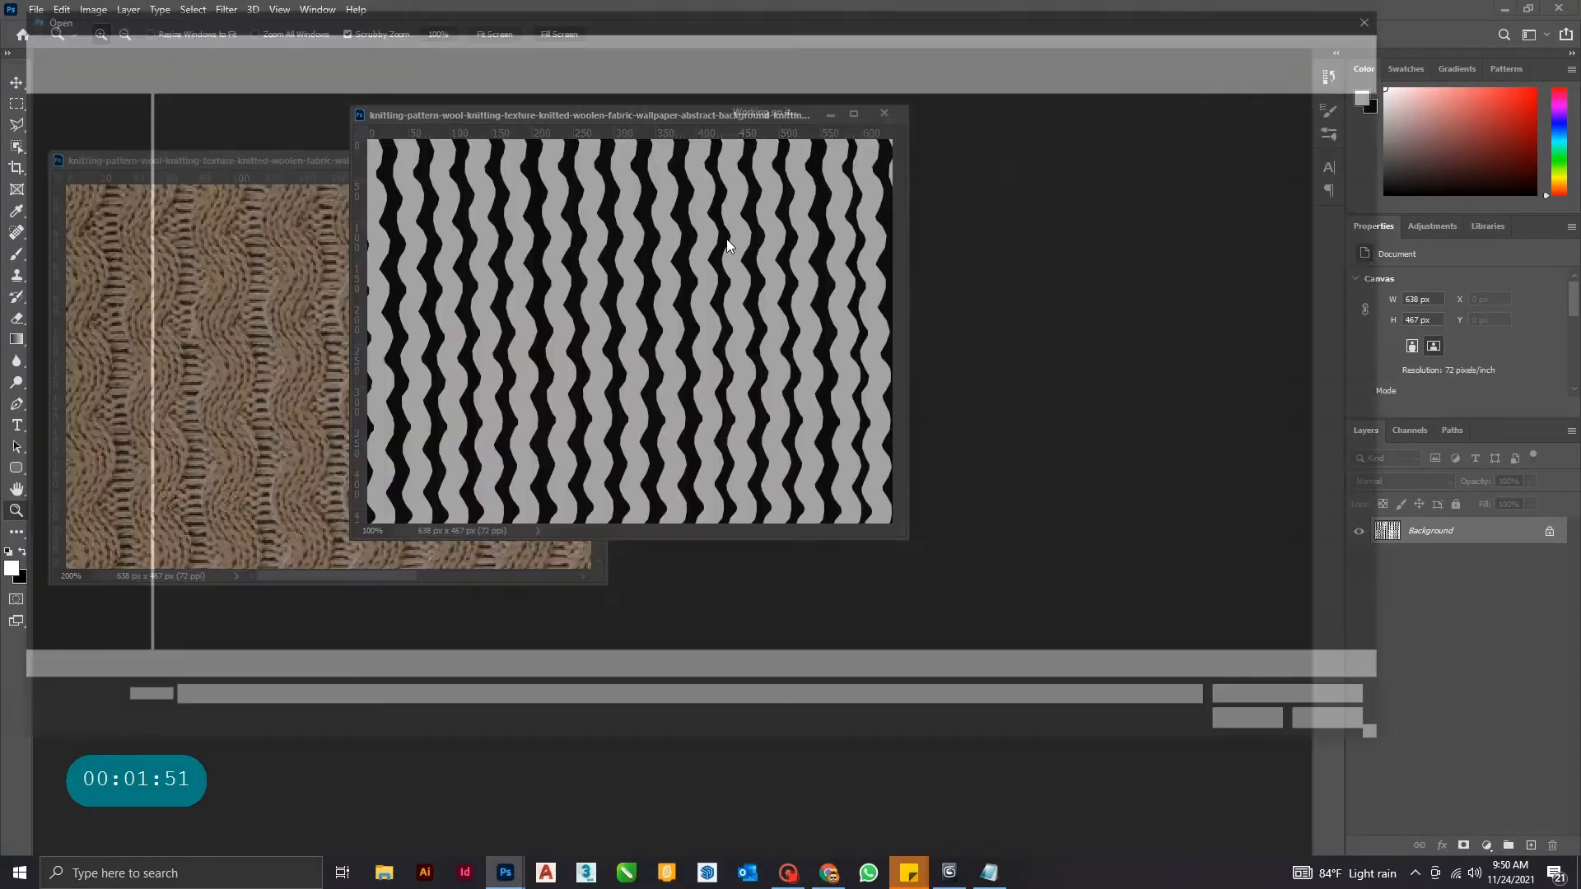
double_click(378, 375)
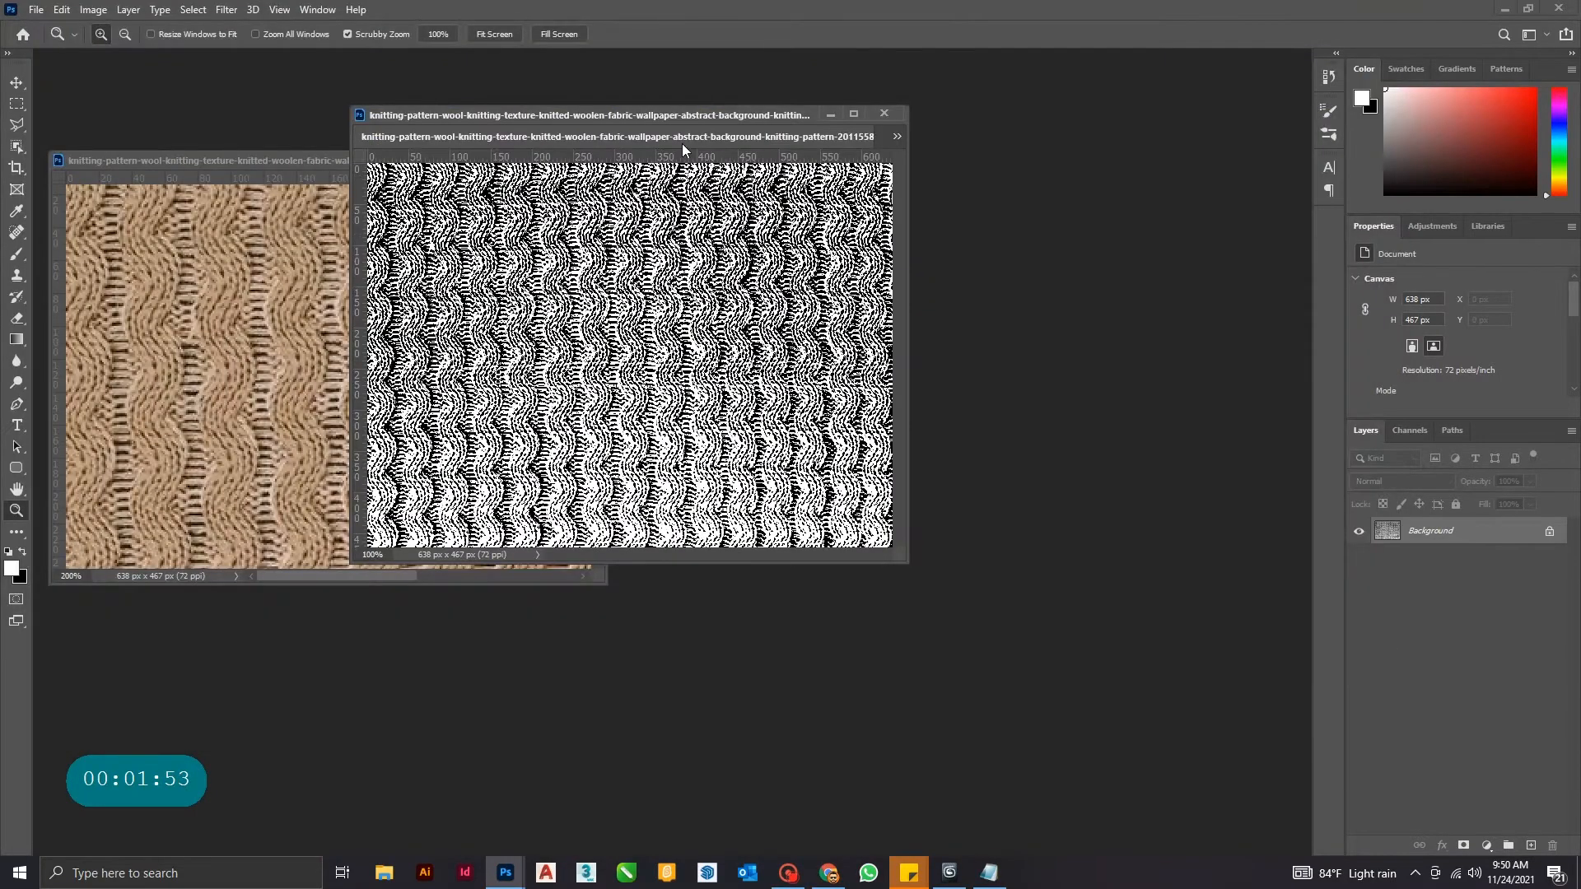
drag(684, 150, 771, 252)
double_click(1016, 166)
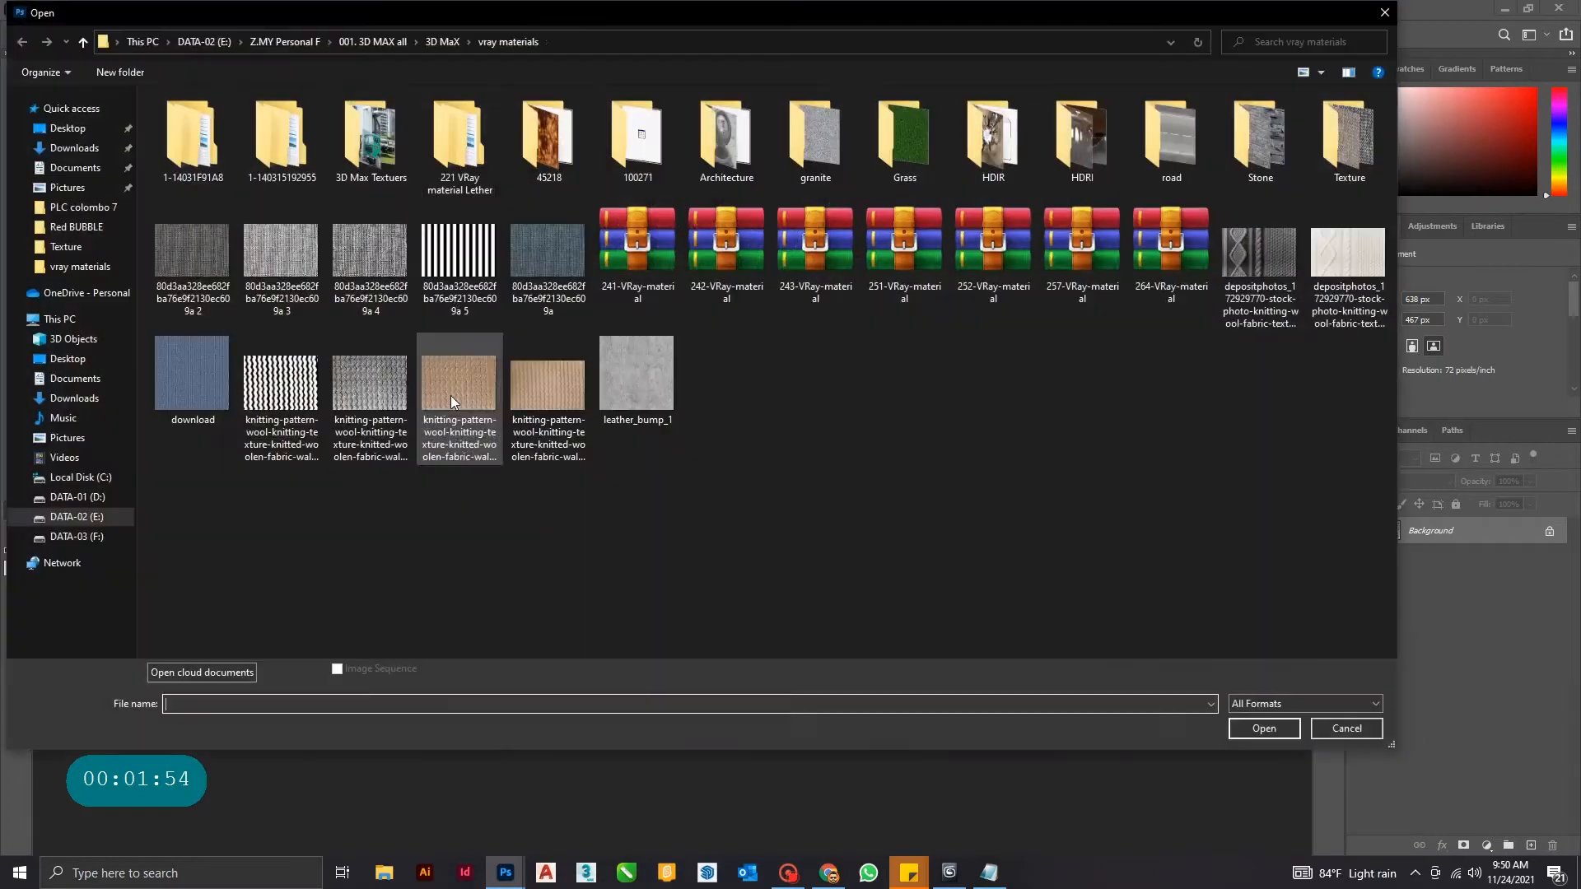
double_click(435, 399)
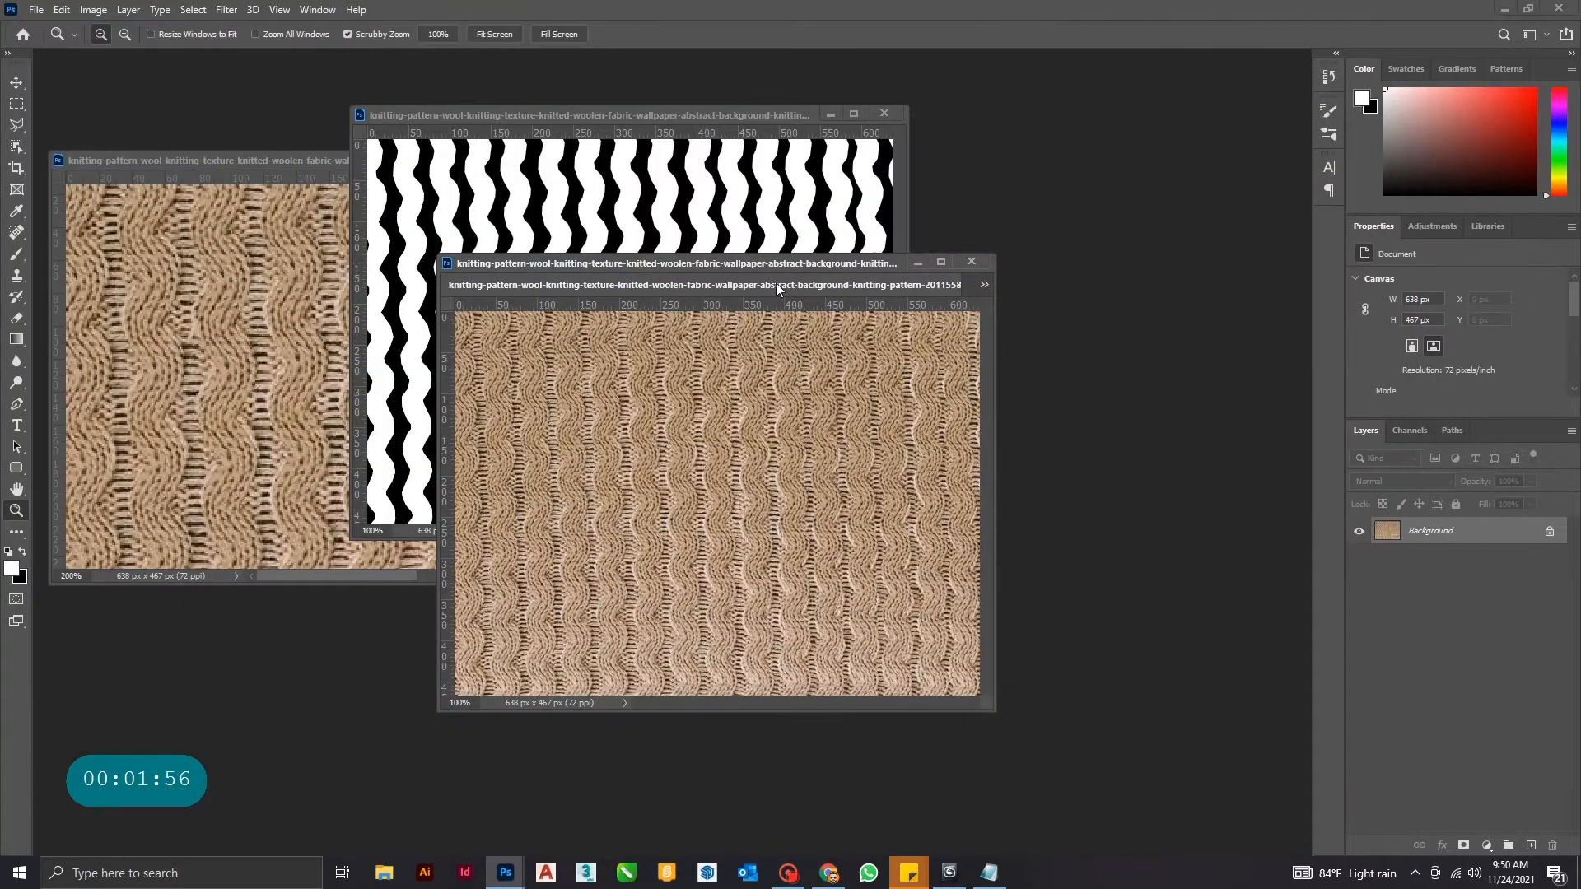
drag(778, 287, 1014, 379)
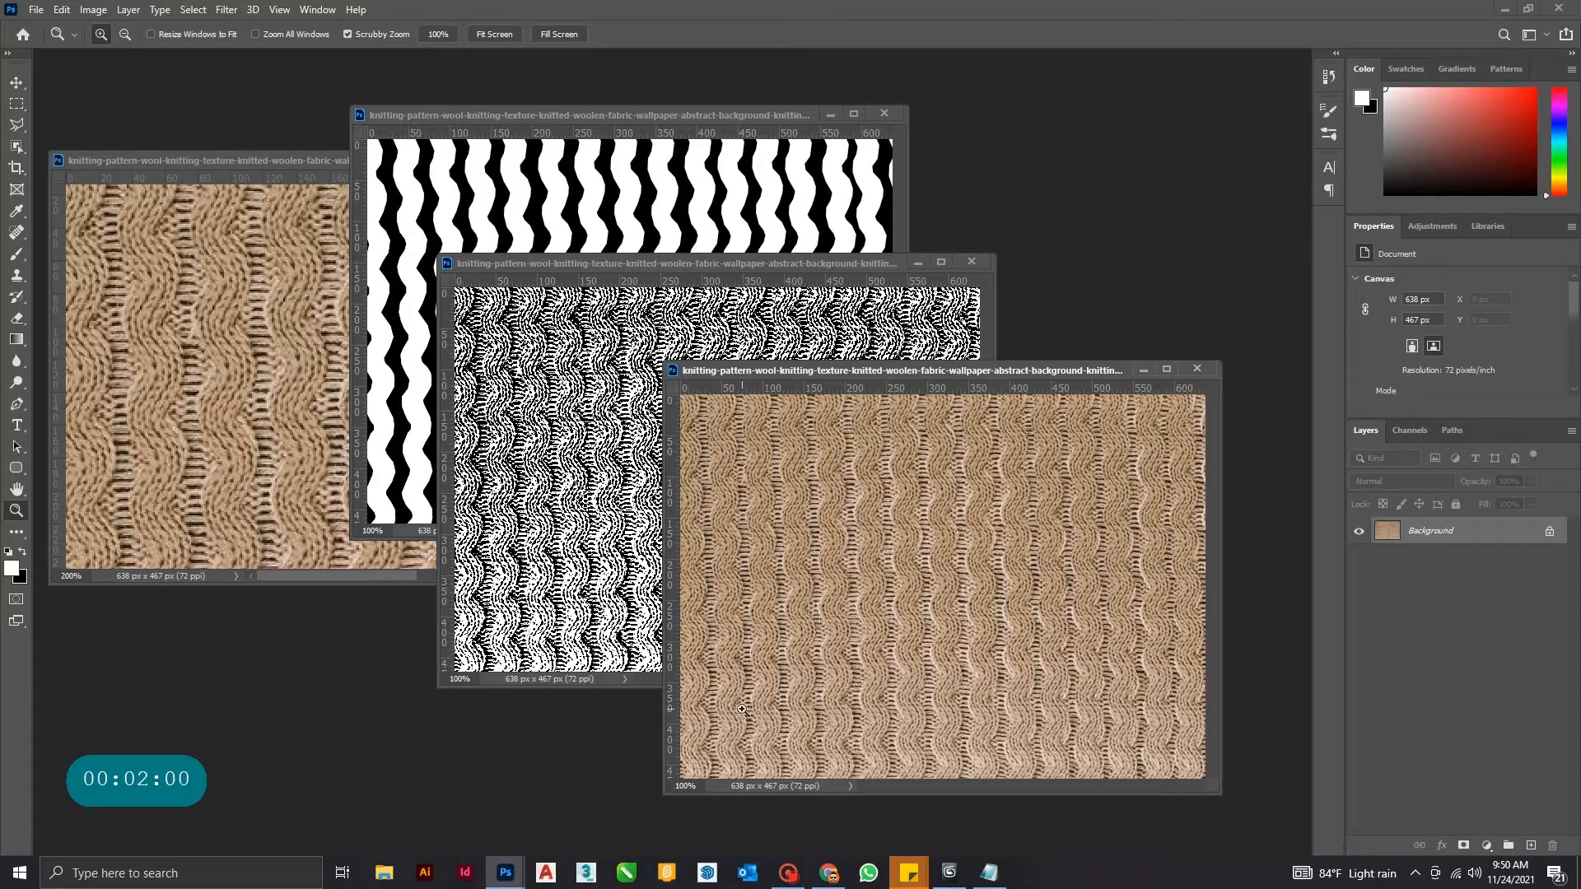
- Switch to 3ds Max, activate the Top viewport and bring up the standard primitives for creation
click(949, 872)
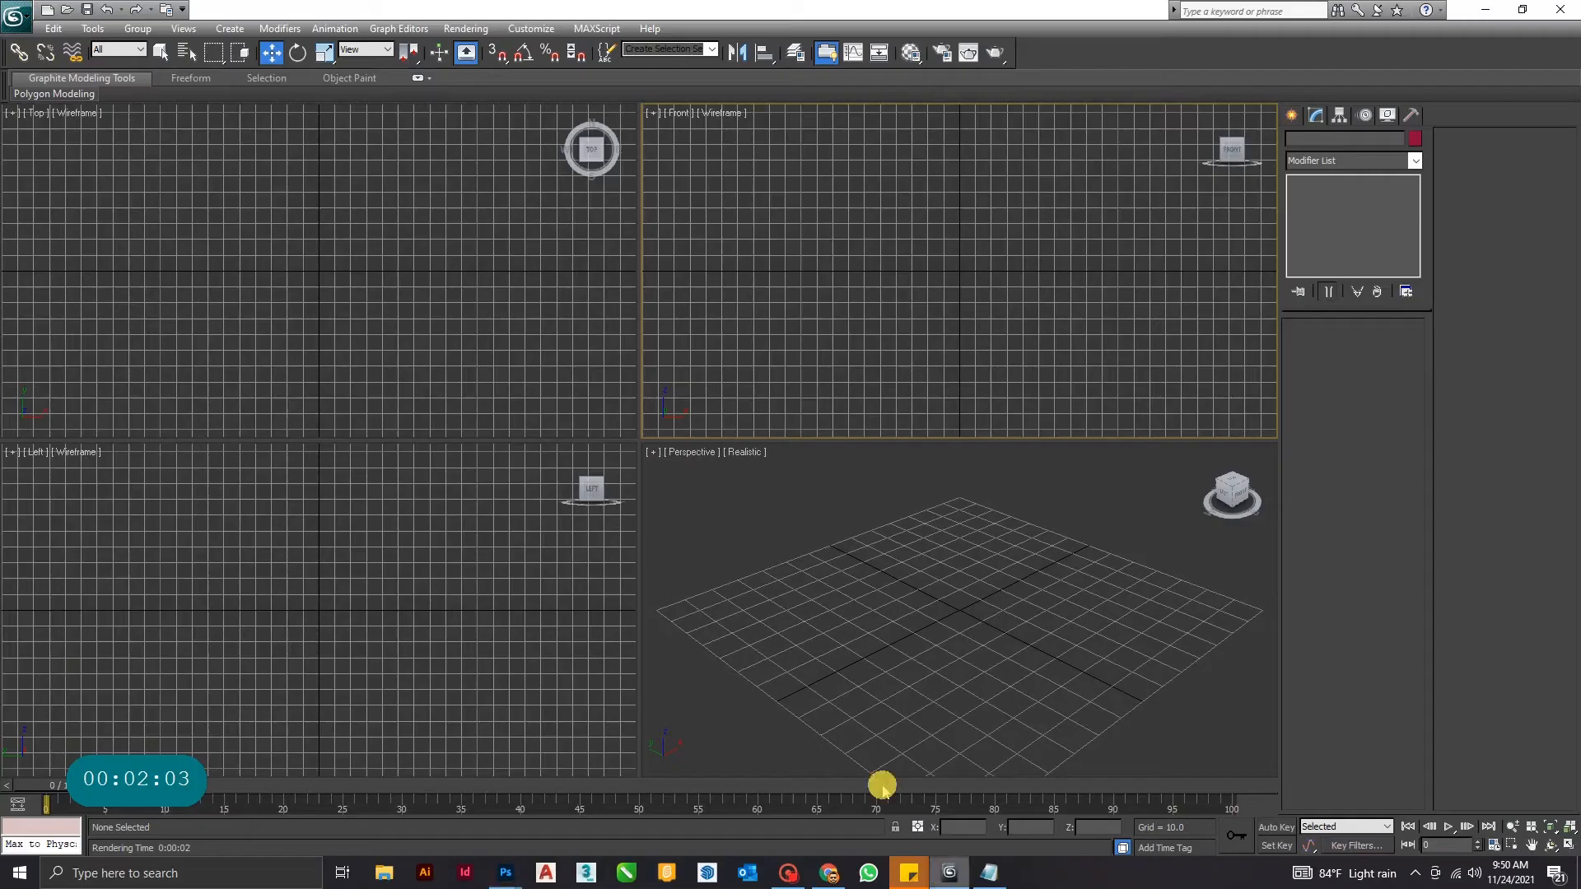
click(577, 360)
click(1290, 115)
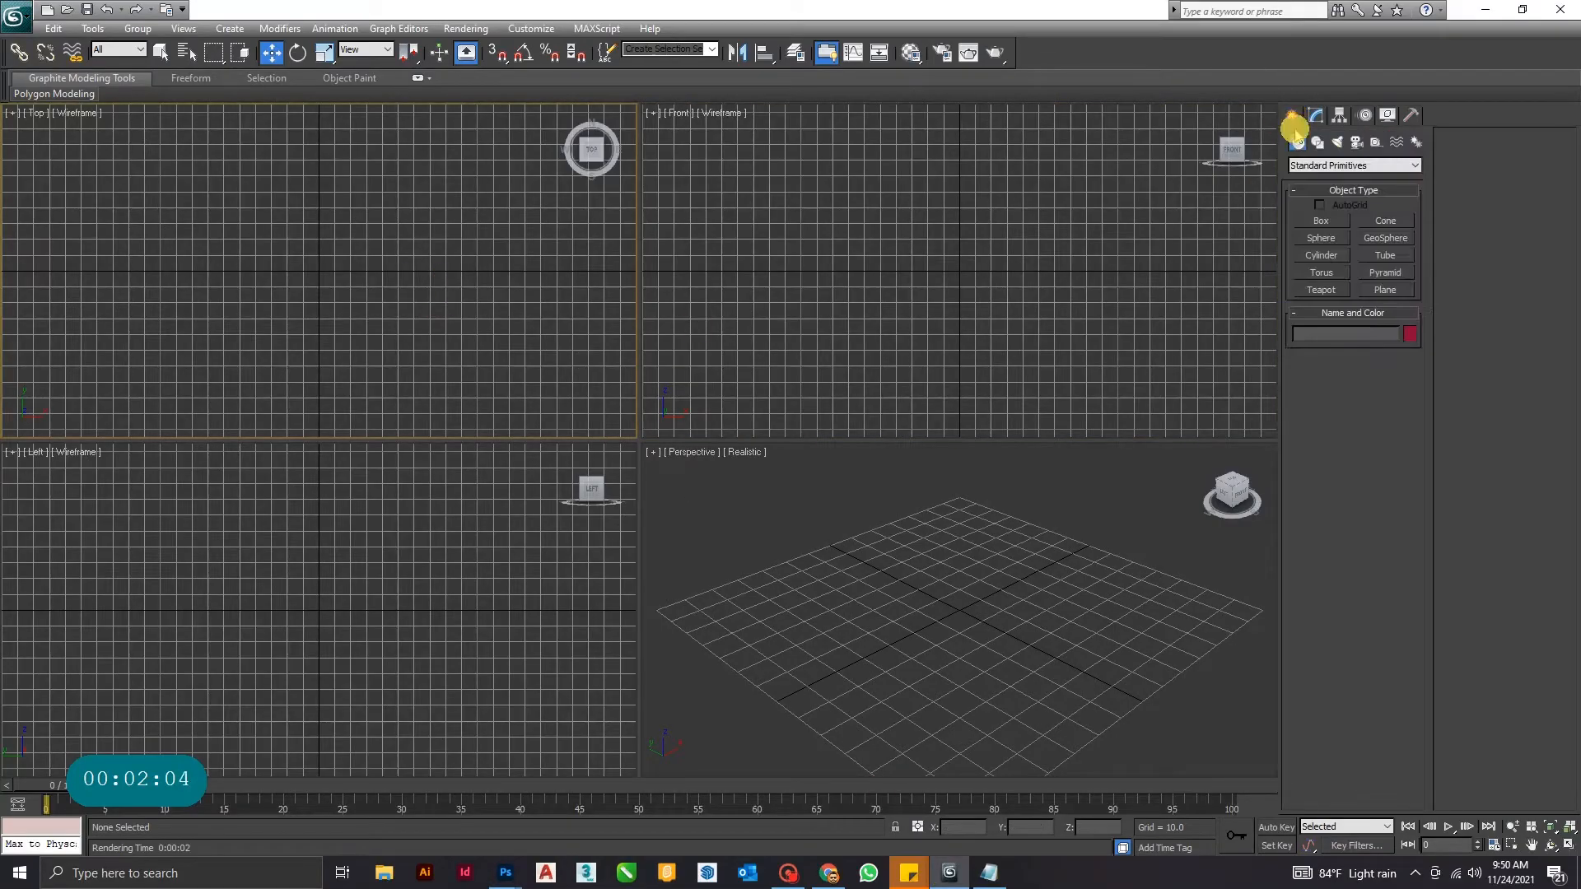
click(1321, 255)
drag(321, 272, 376, 338)
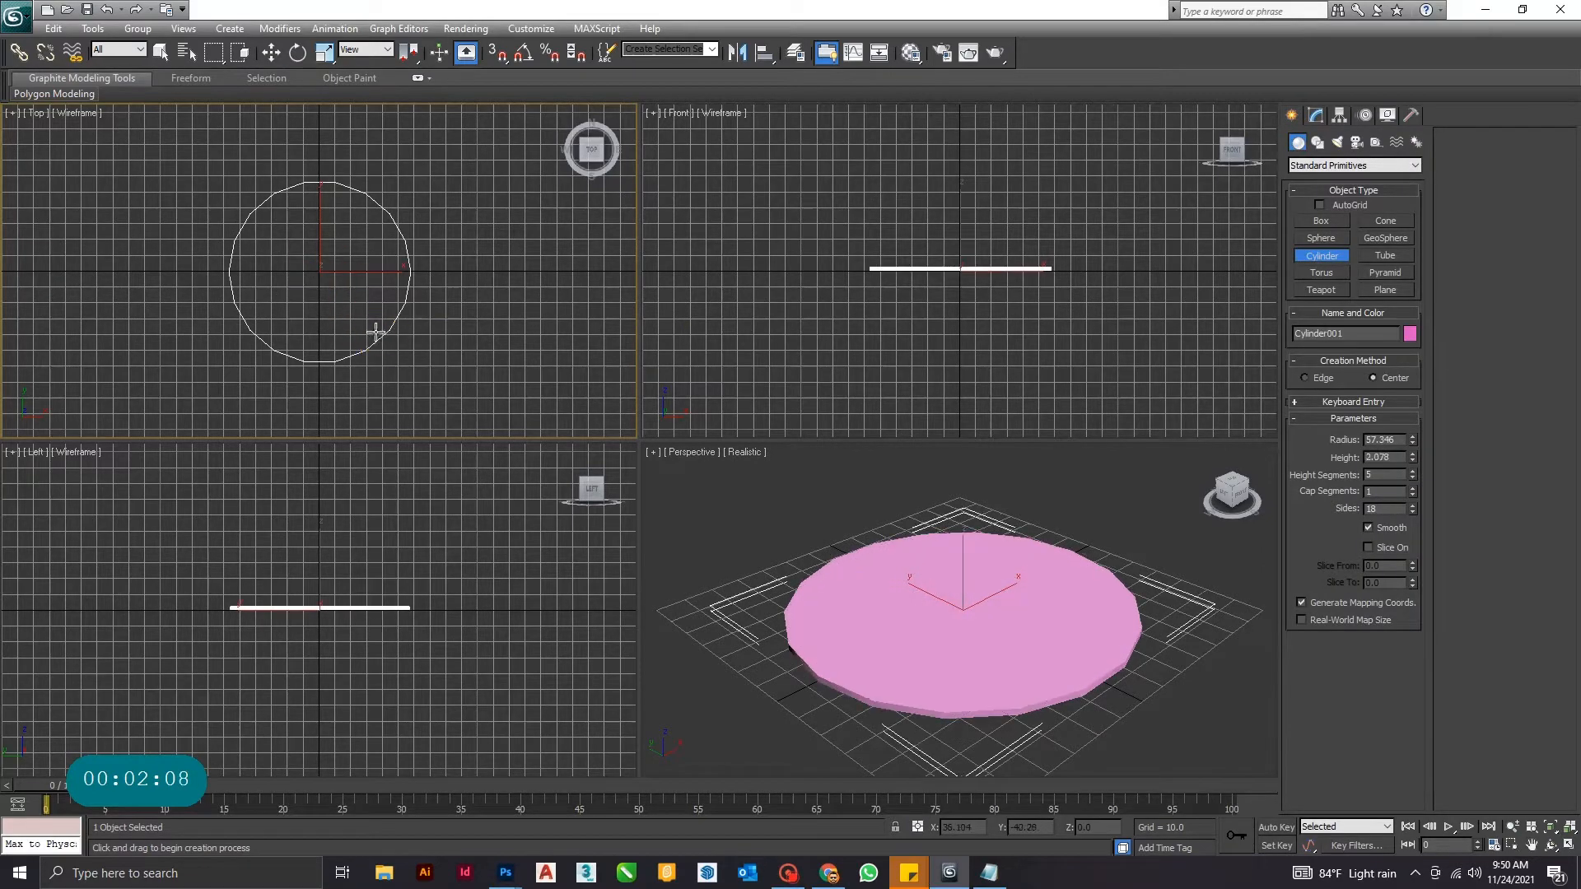
right_click(375, 339)
- Draw a sphere at the grid centre in the Top viewport and set its X and Y position to 0
click(1321, 238)
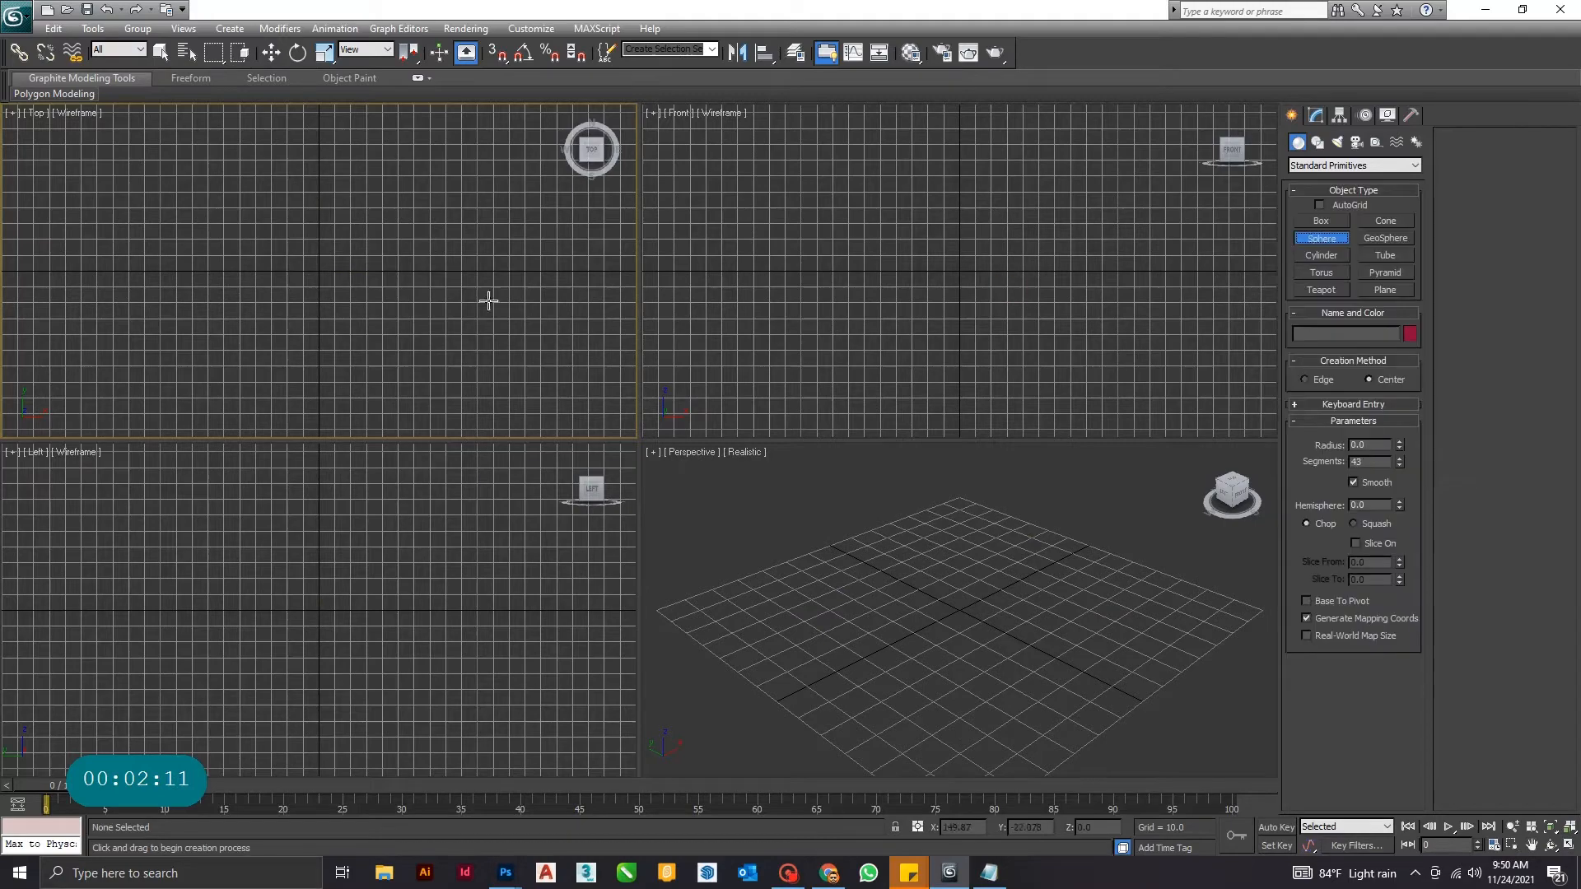
drag(319, 271, 379, 328)
right_click(379, 328)
right_click(272, 48)
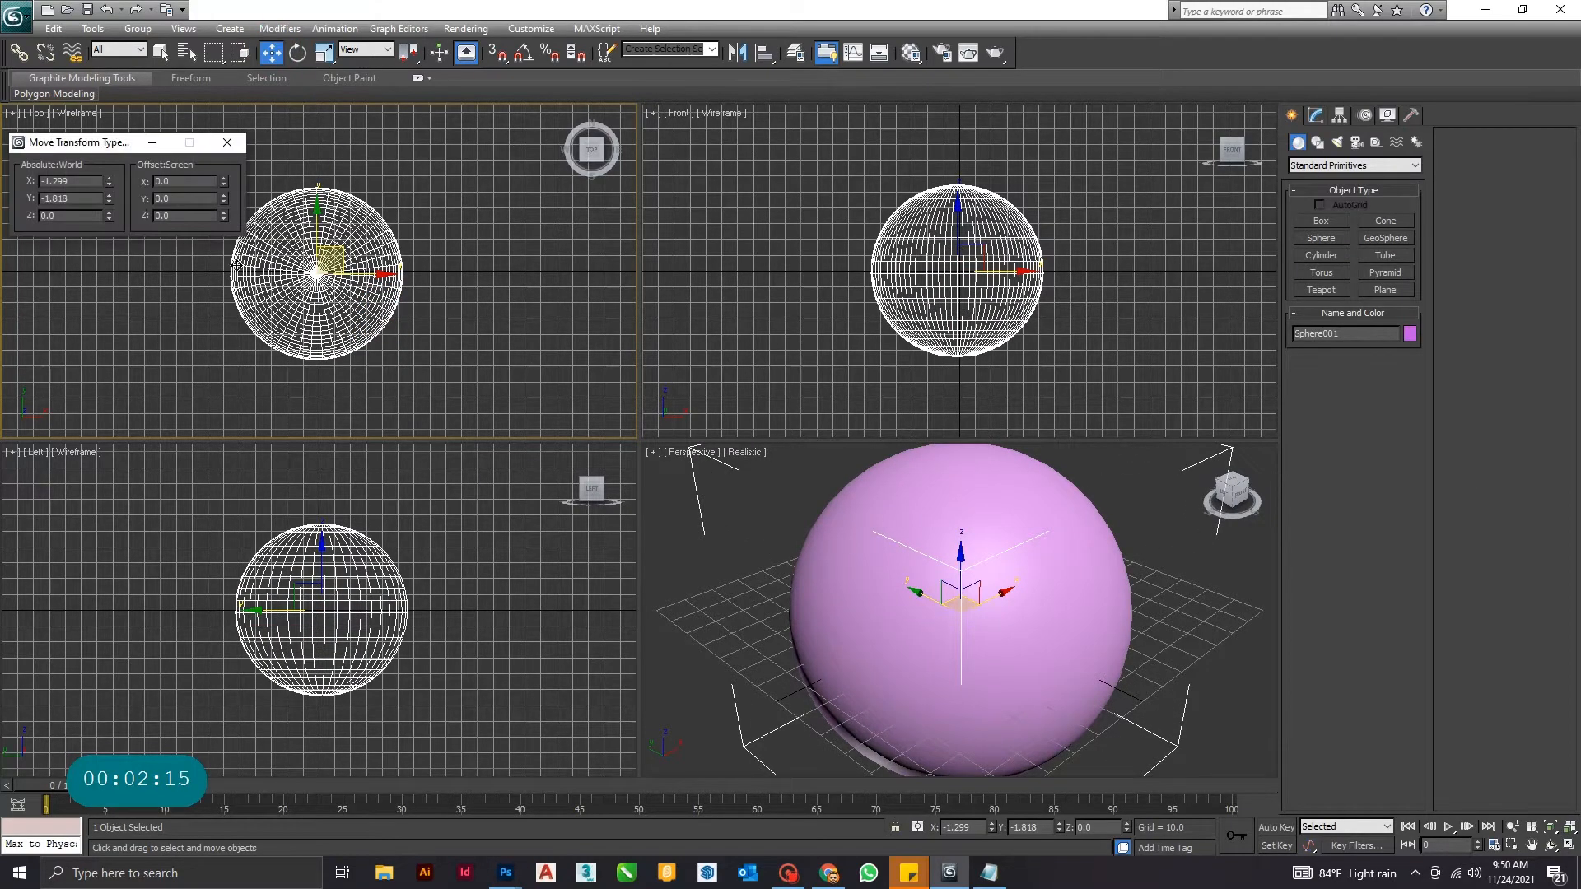
right_click(110, 198)
right_click(110, 179)
- Deselect the sphere and maximize the Perspective viewport with the sphere framed in it
click(805, 499)
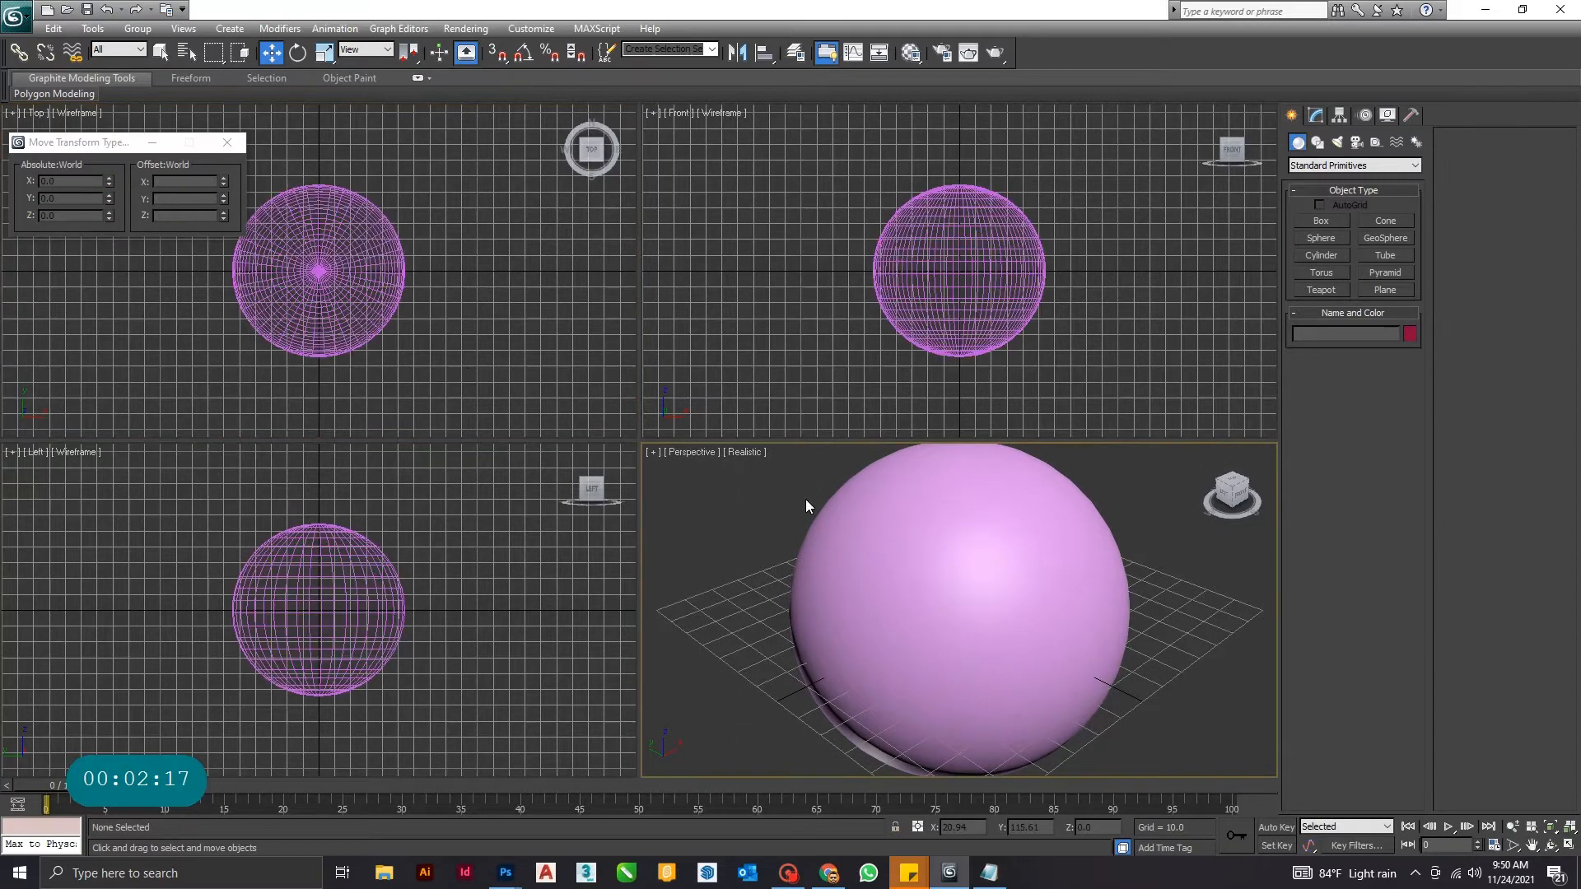
key(Delete)
key(z)
key(alt+w)
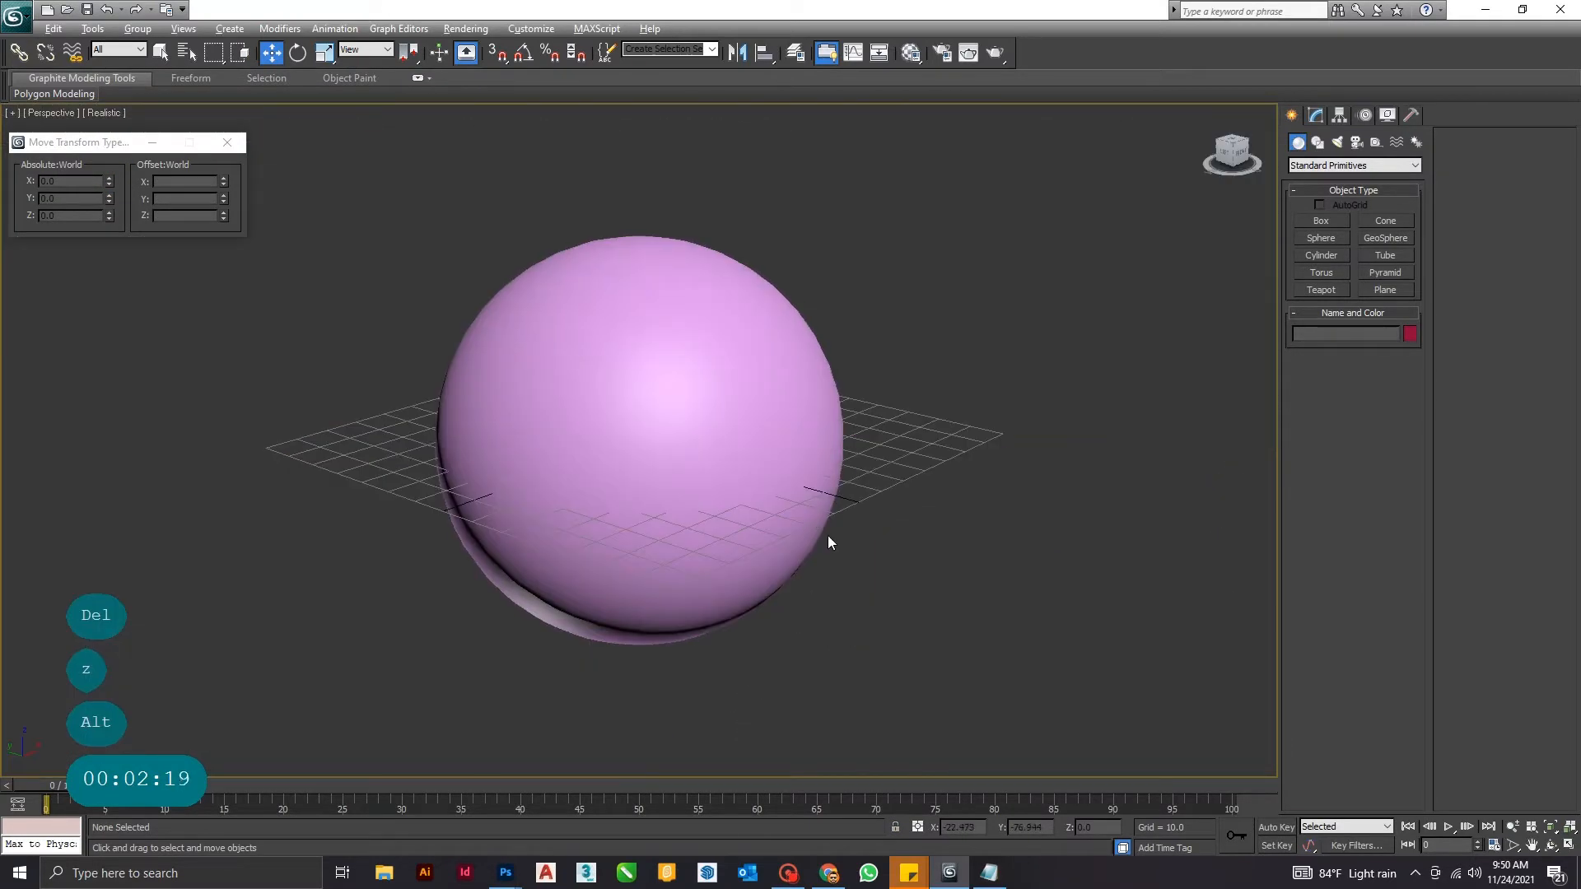
middle_drag(945, 536, 784, 586)
- Change the fourth Material Editor sample, 04 - Default, to a Blend material, discarding the old material
key(m)
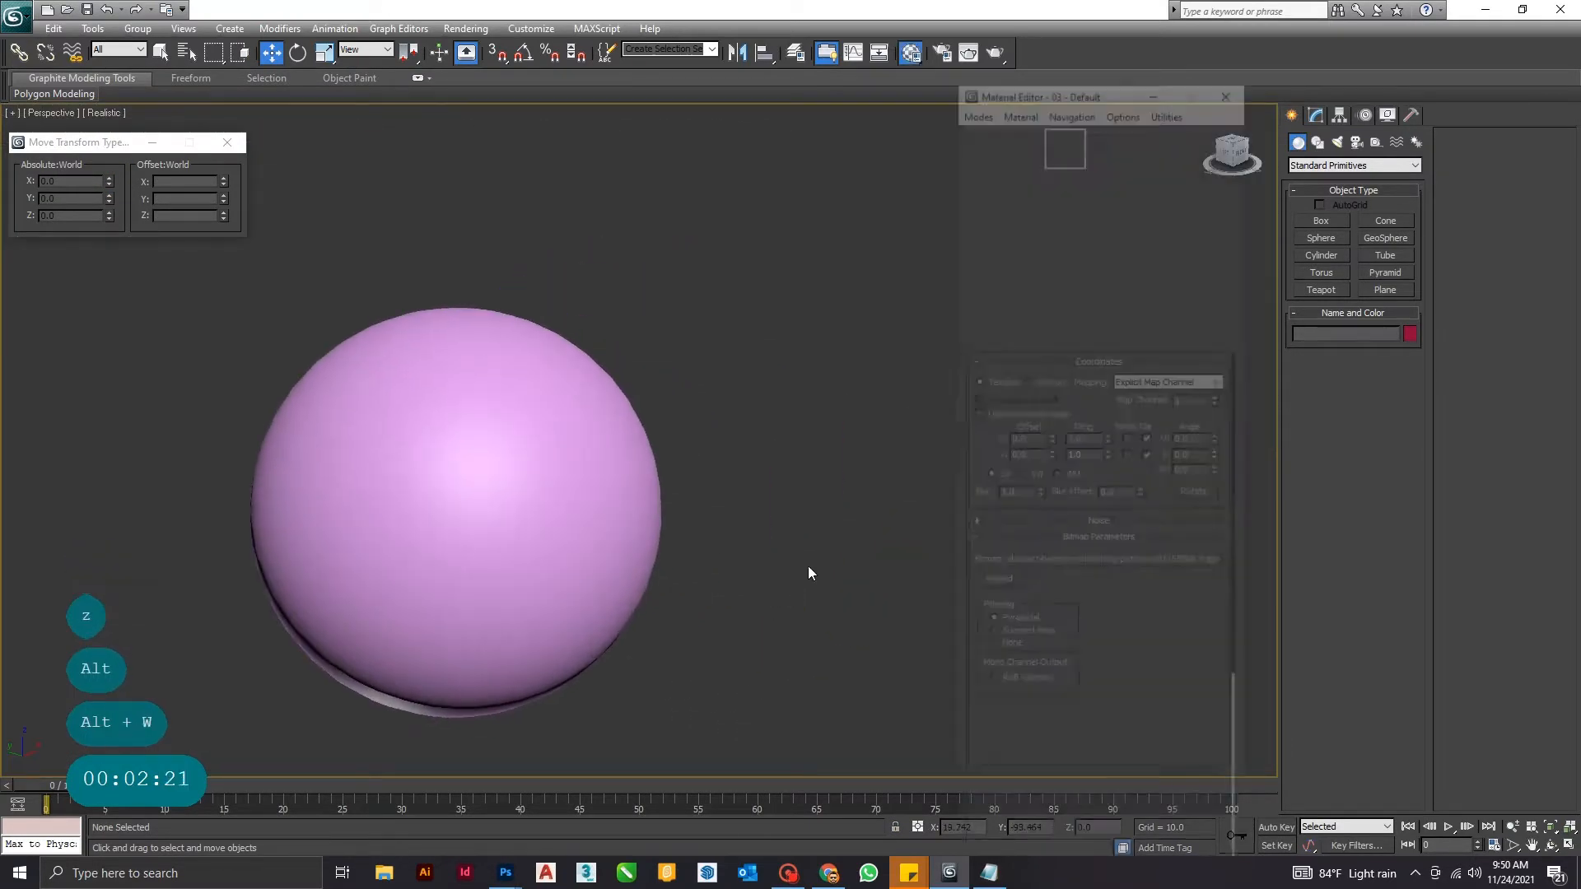
click(1106, 142)
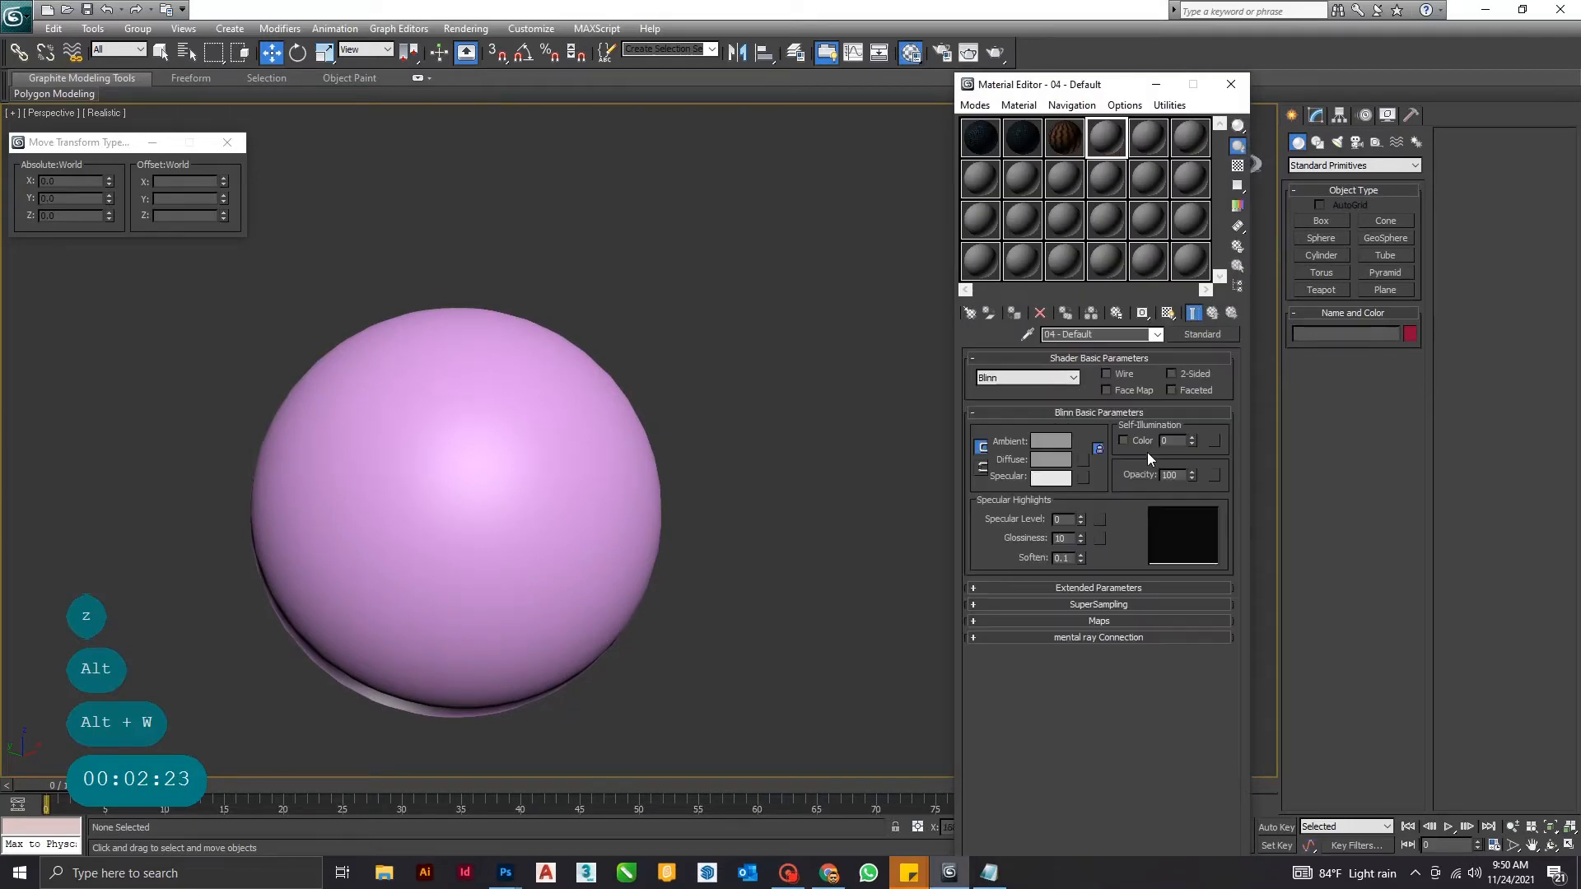
click(1202, 335)
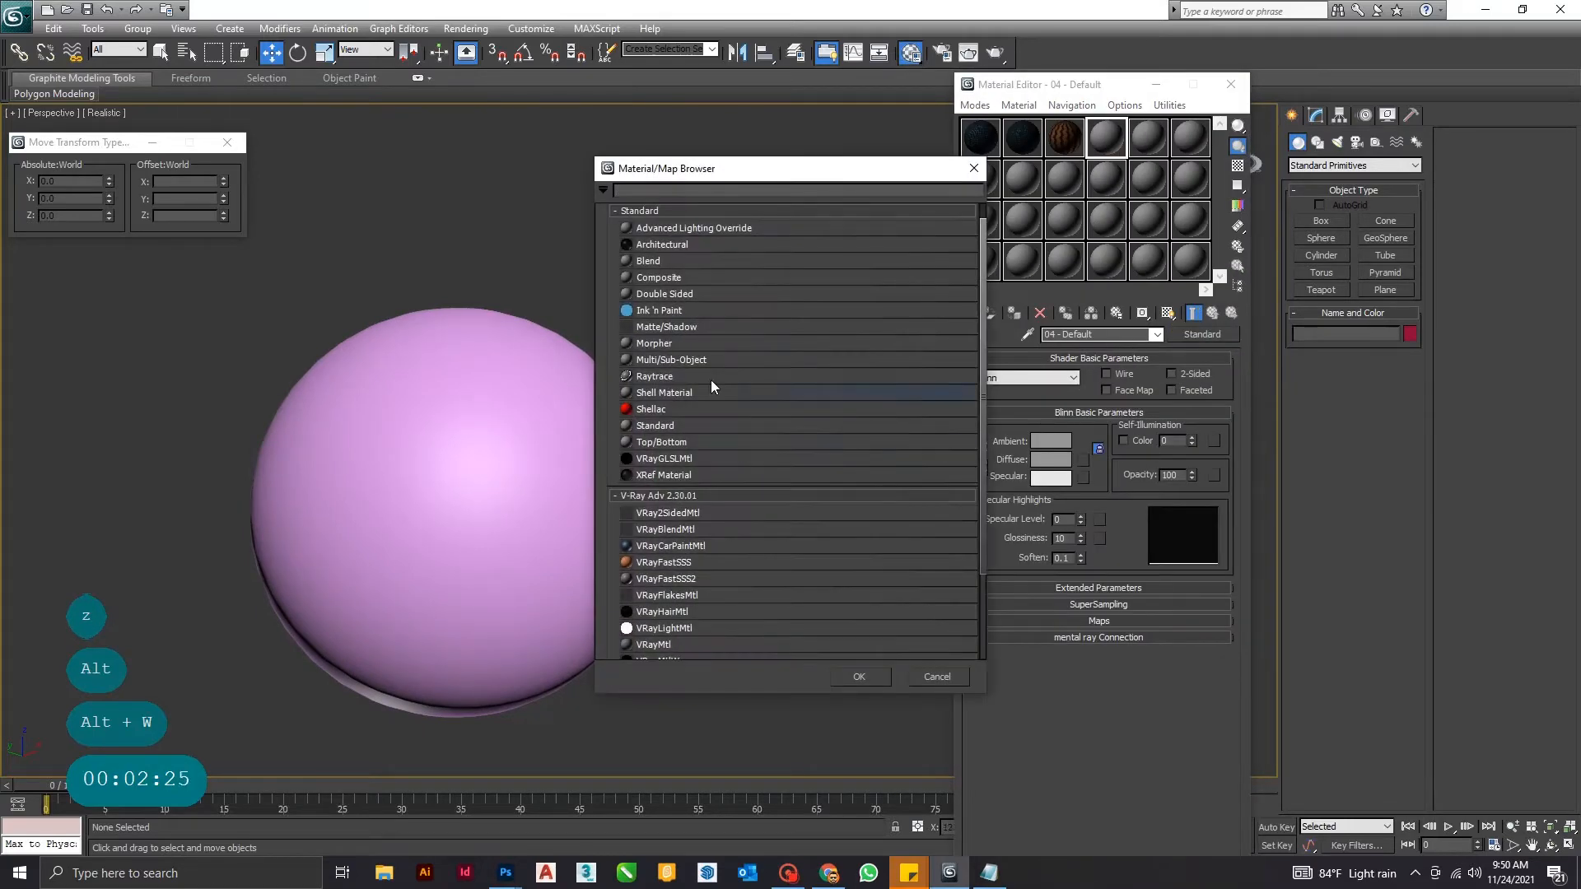
double_click(663, 275)
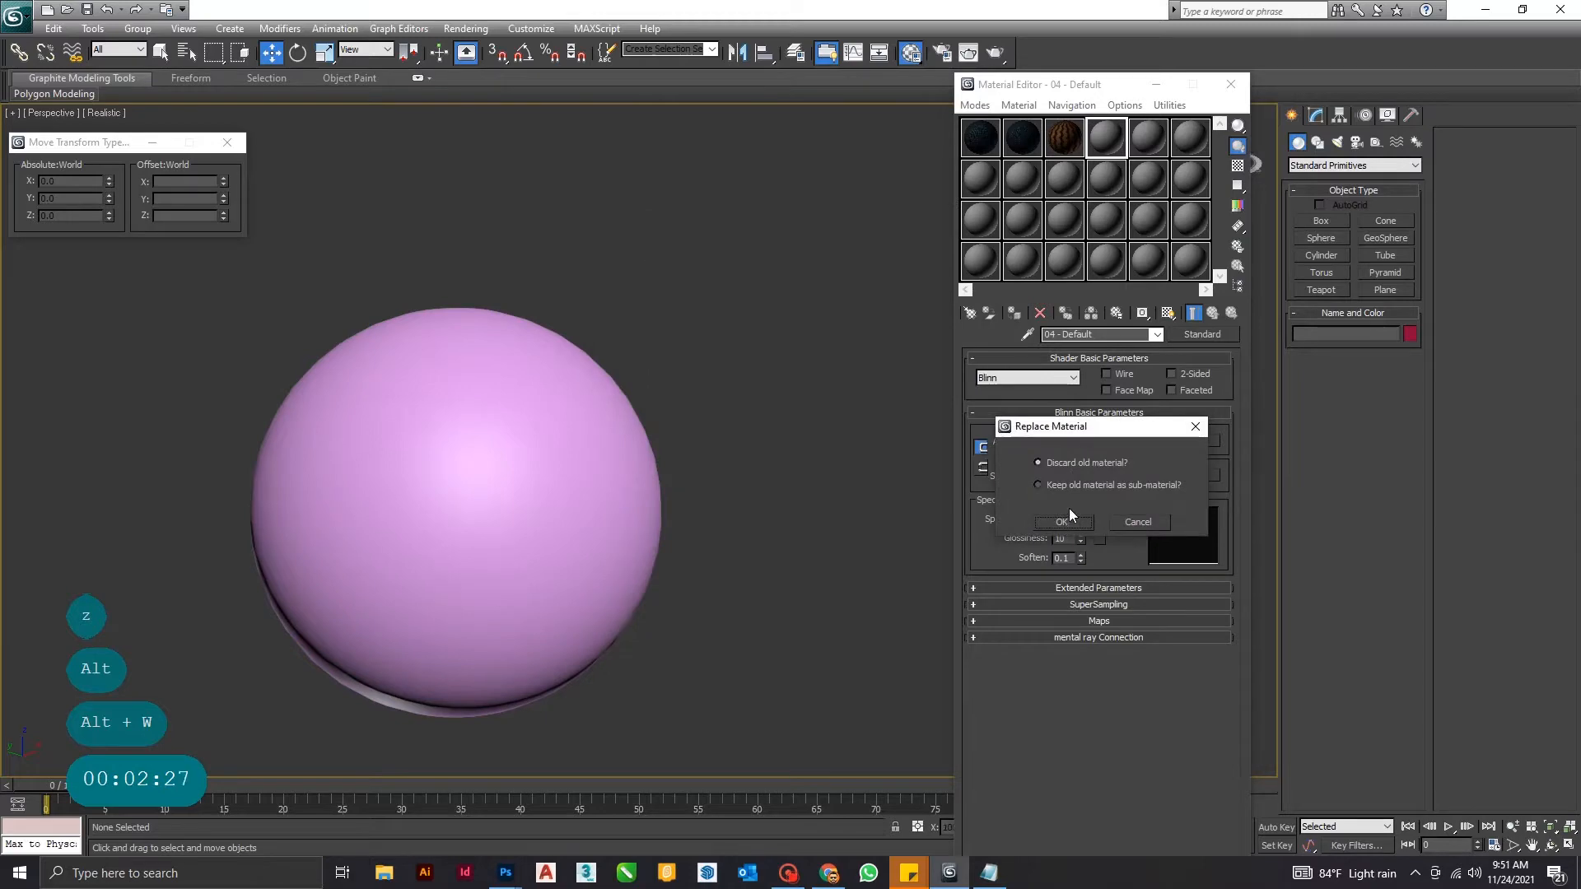
click(1062, 522)
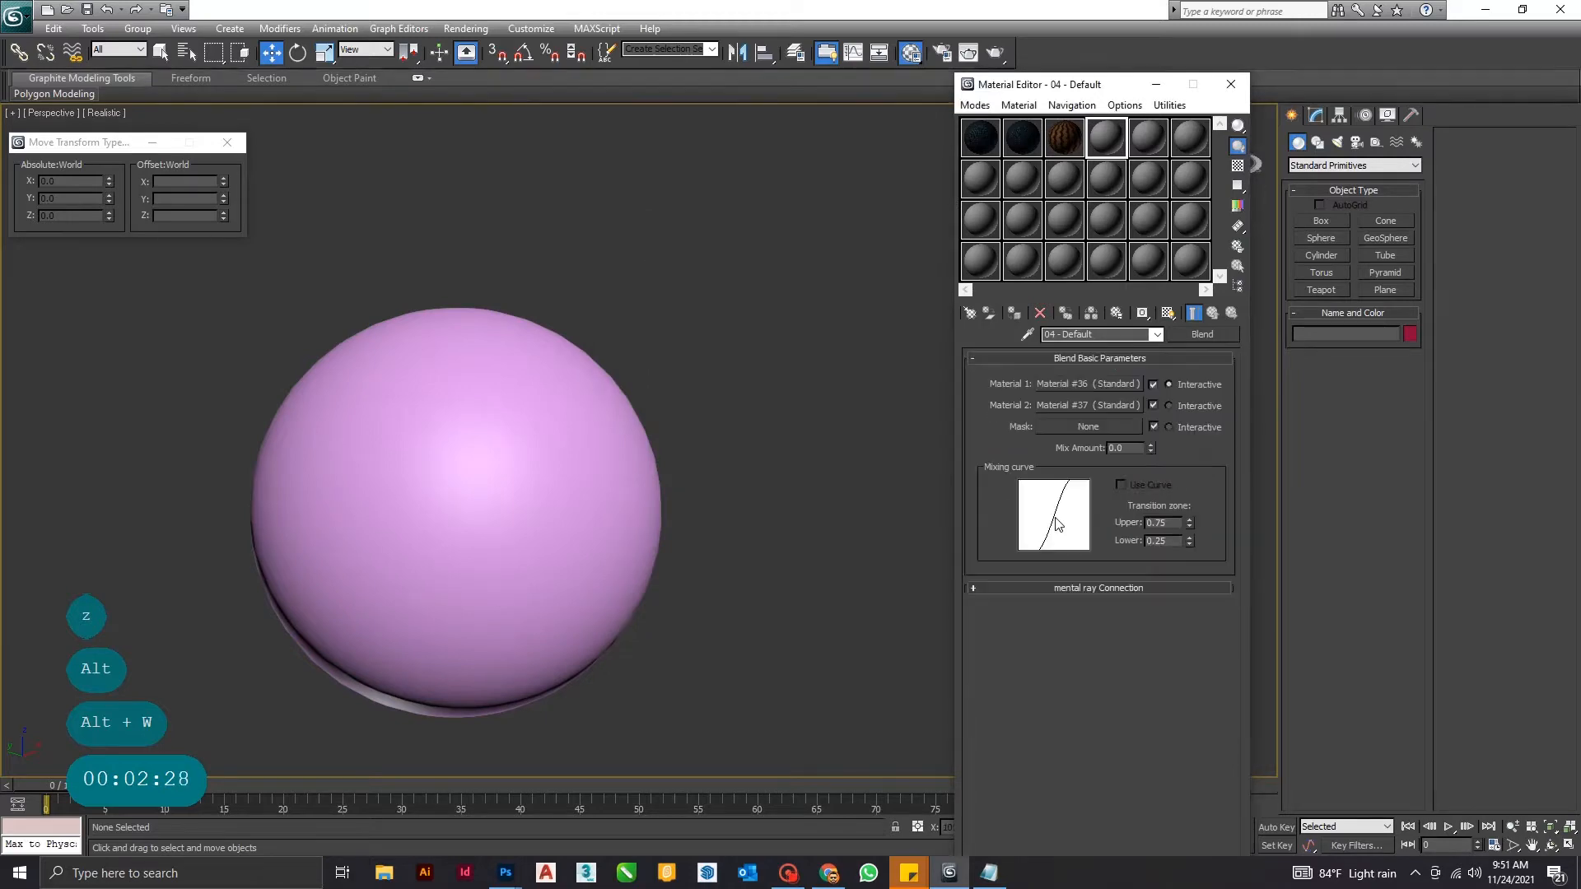
click(1088, 425)
double_click(635, 220)
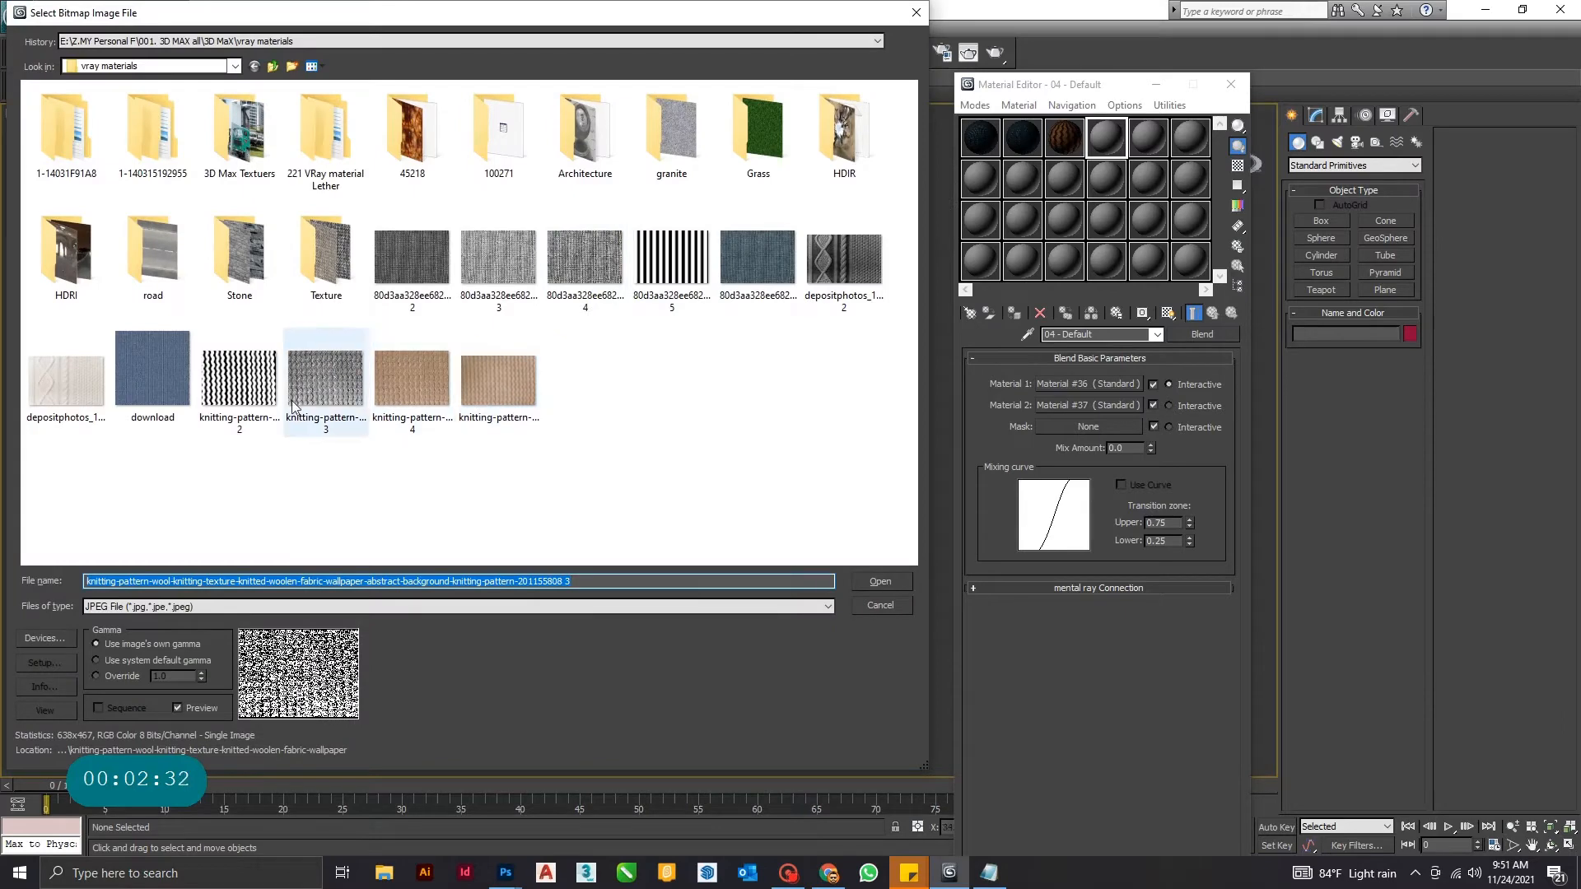
click(245, 424)
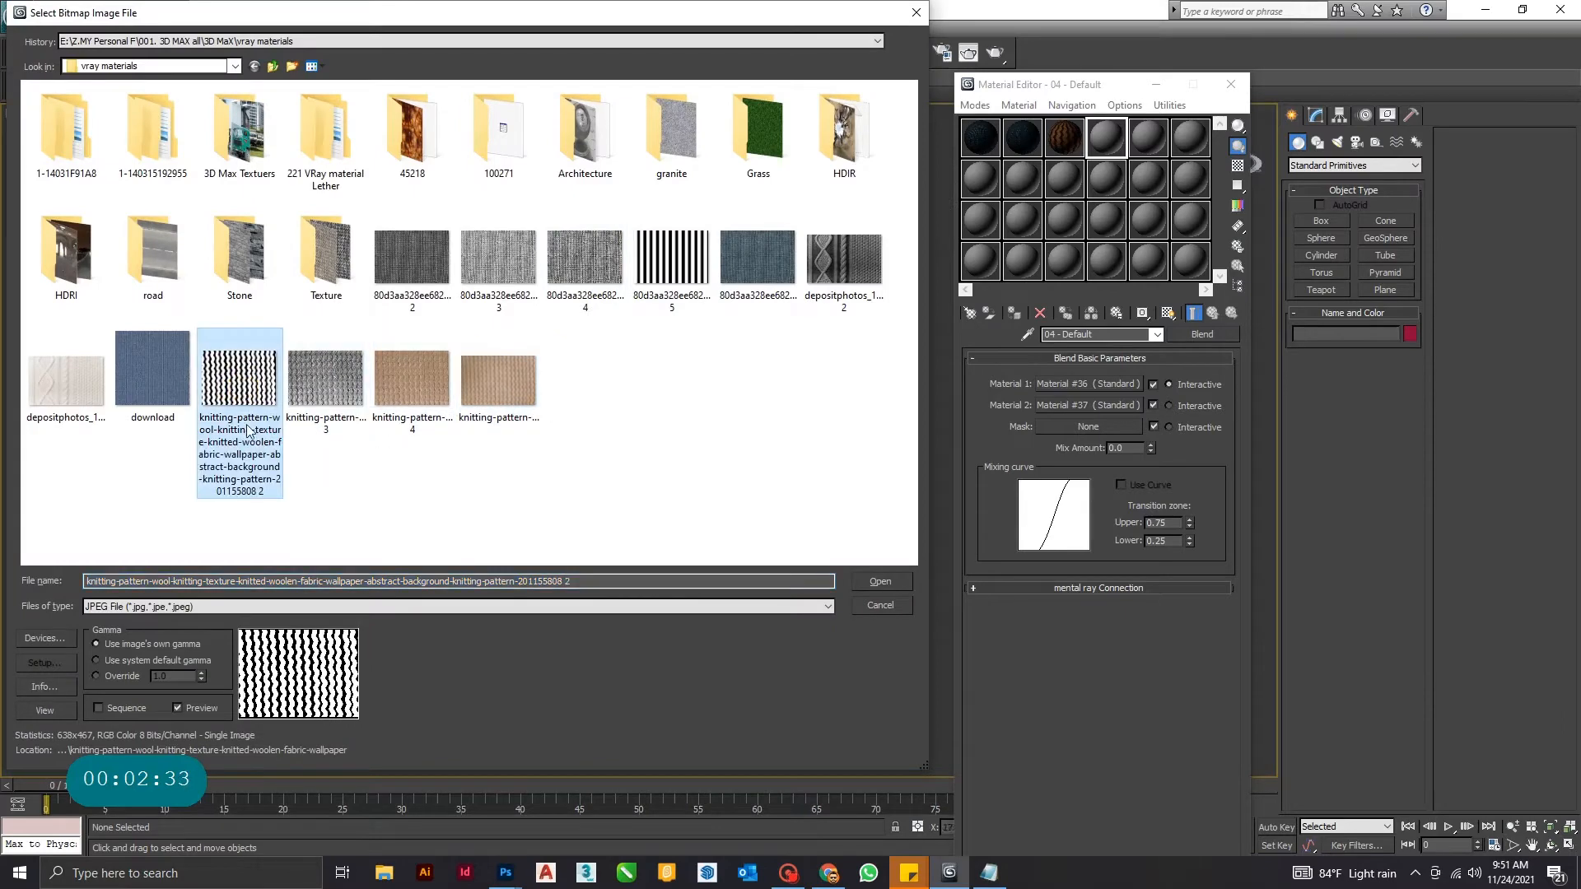
click(863, 581)
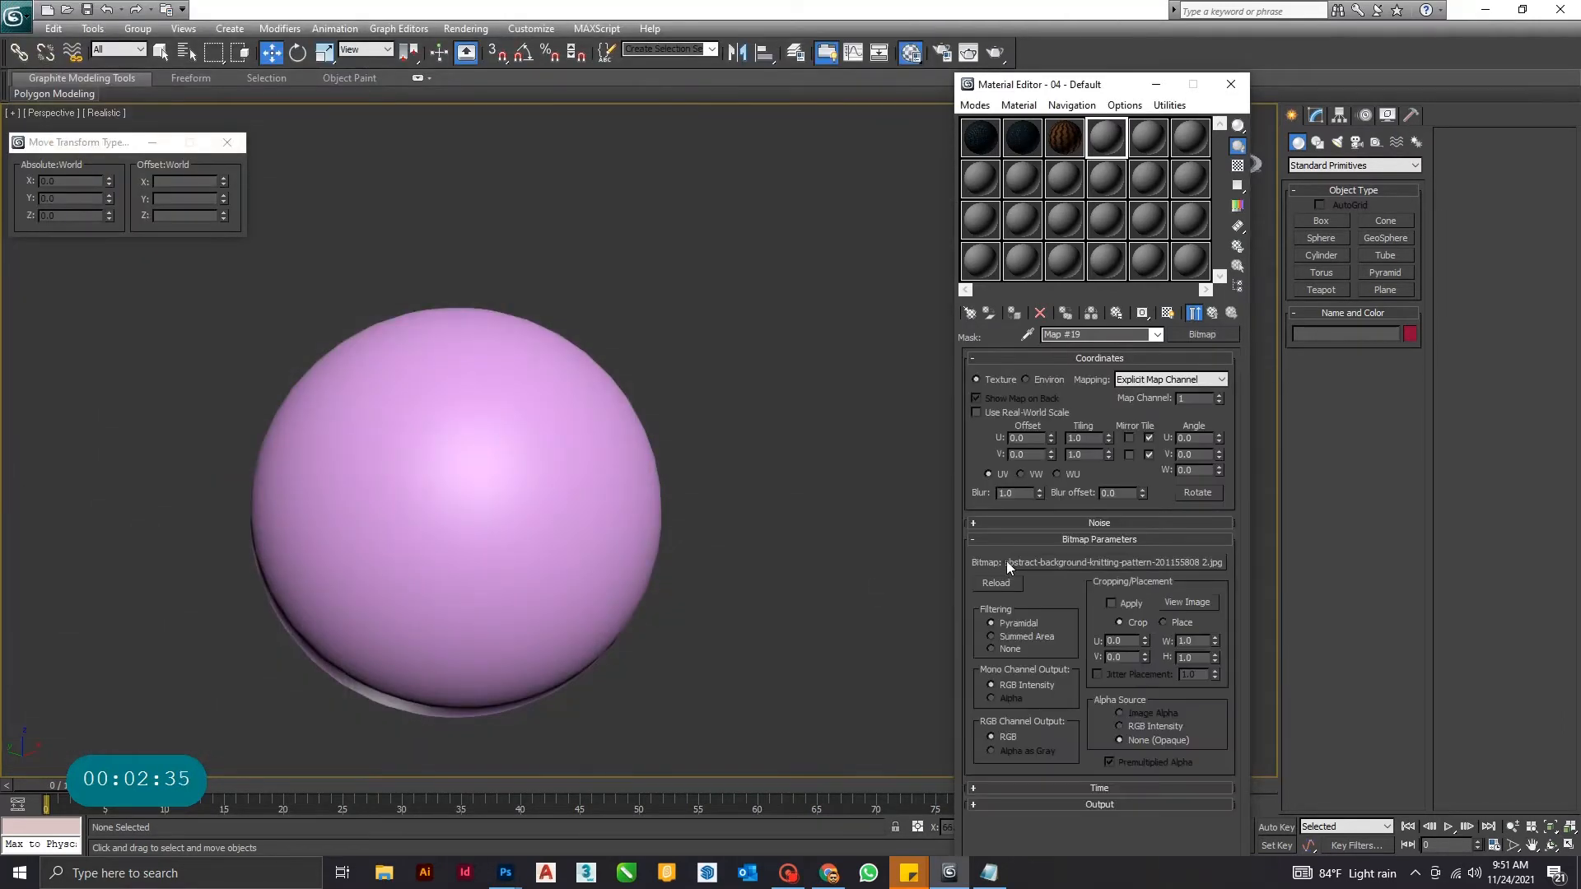
click(1213, 313)
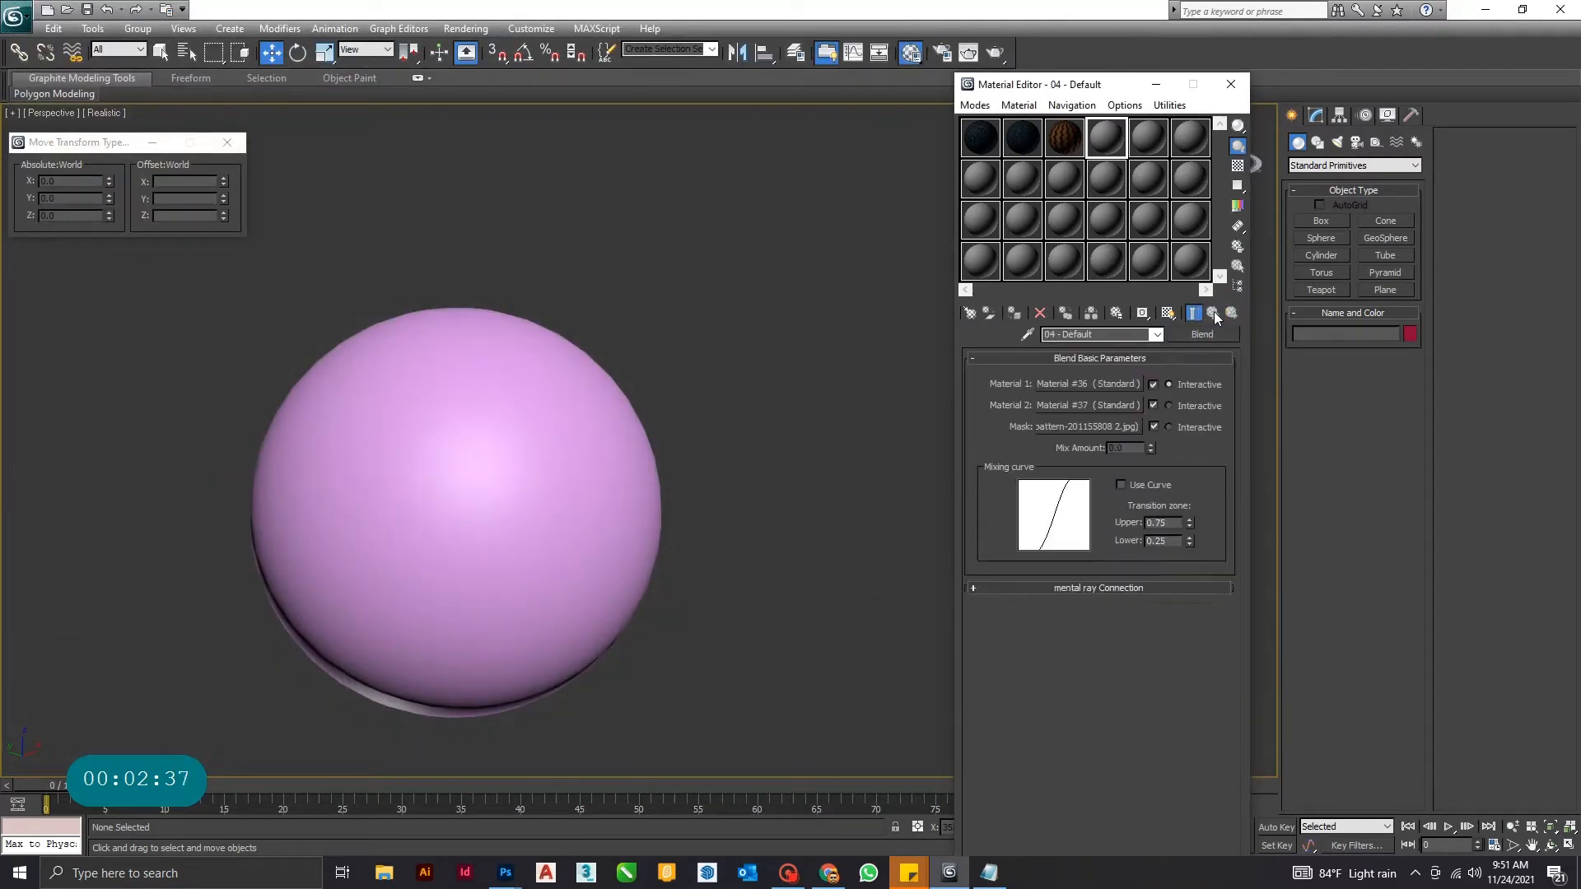
- Select the sphere, open the Blend material's enlarged sample preview and move that window partly aside
click(604, 444)
double_click(1104, 141)
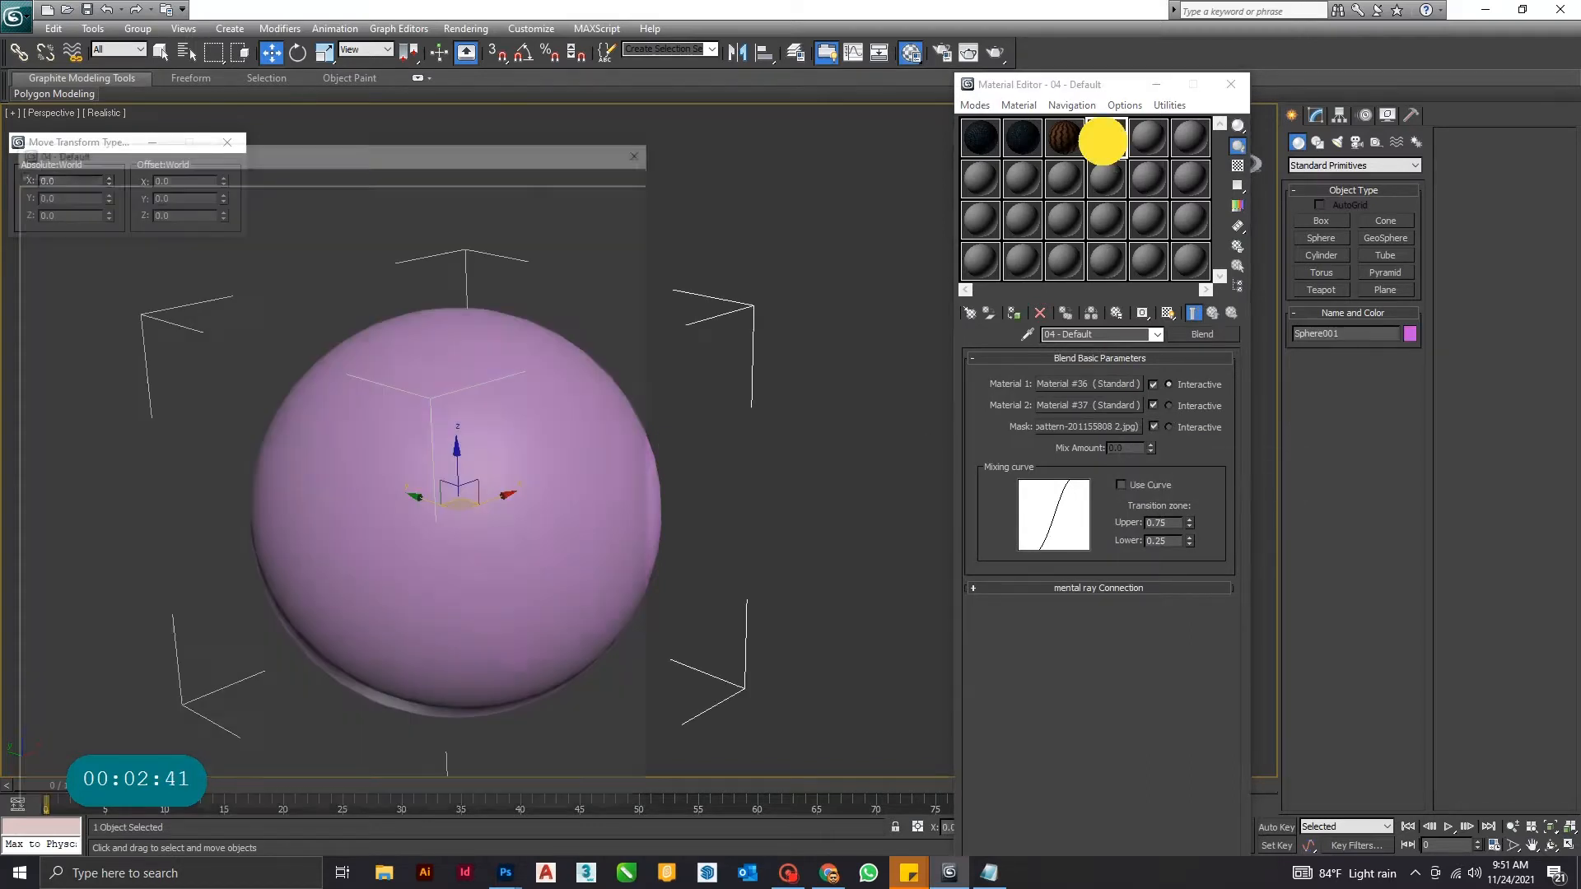
drag(575, 150, 508, 124)
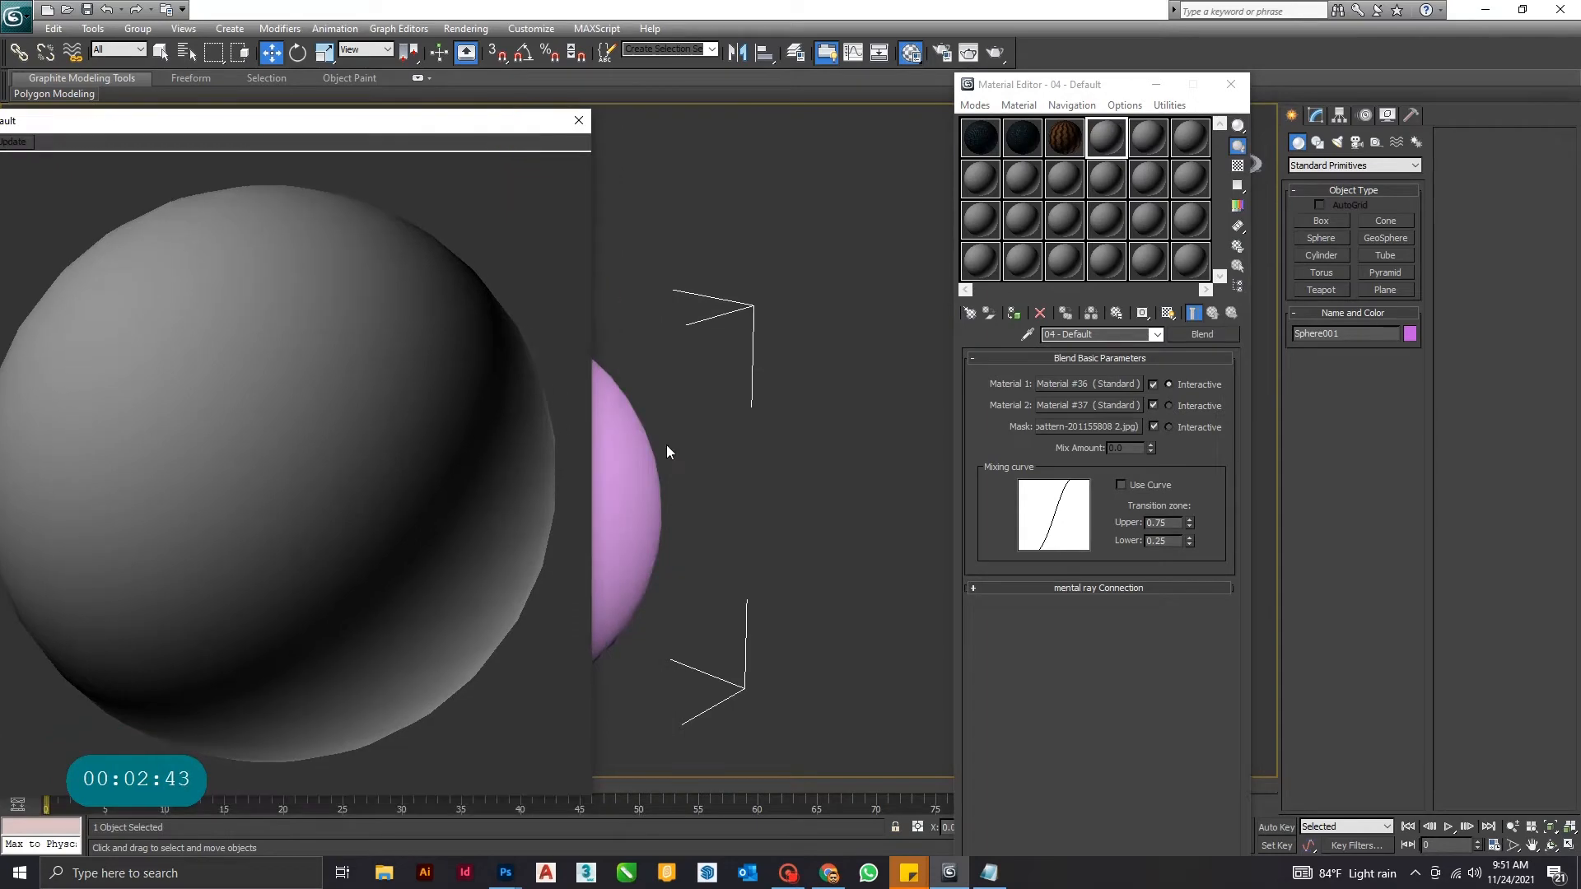
- Test-render the sphere in the Perspective viewport and close the rendered frame window
click(628, 462)
click(968, 51)
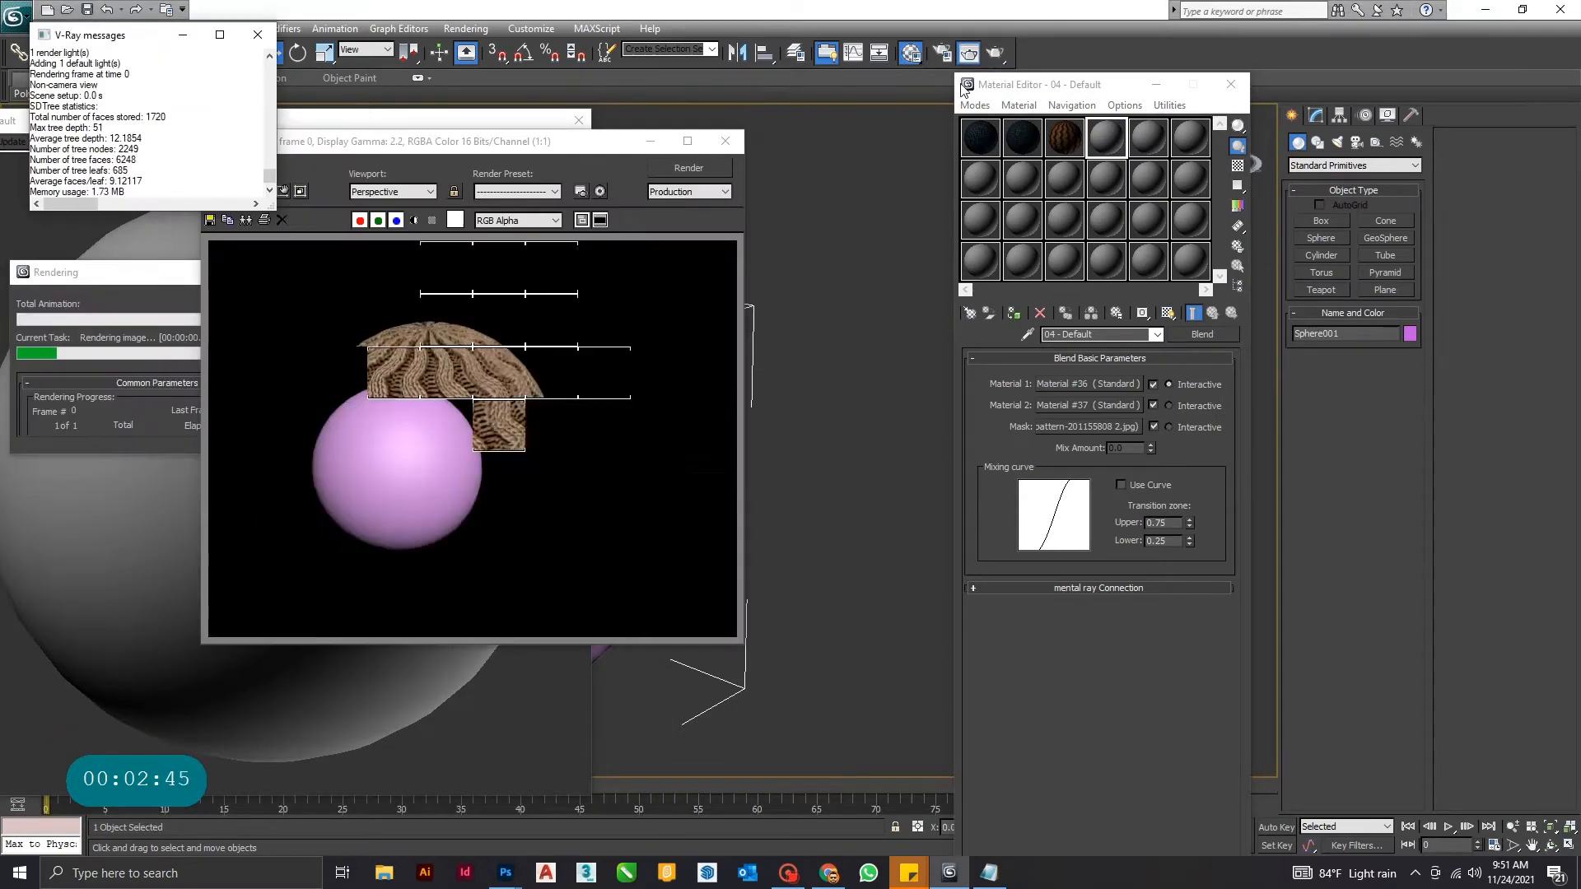
click(737, 142)
- Add a VRayDisplacementMod modifier to the sphere
click(1315, 115)
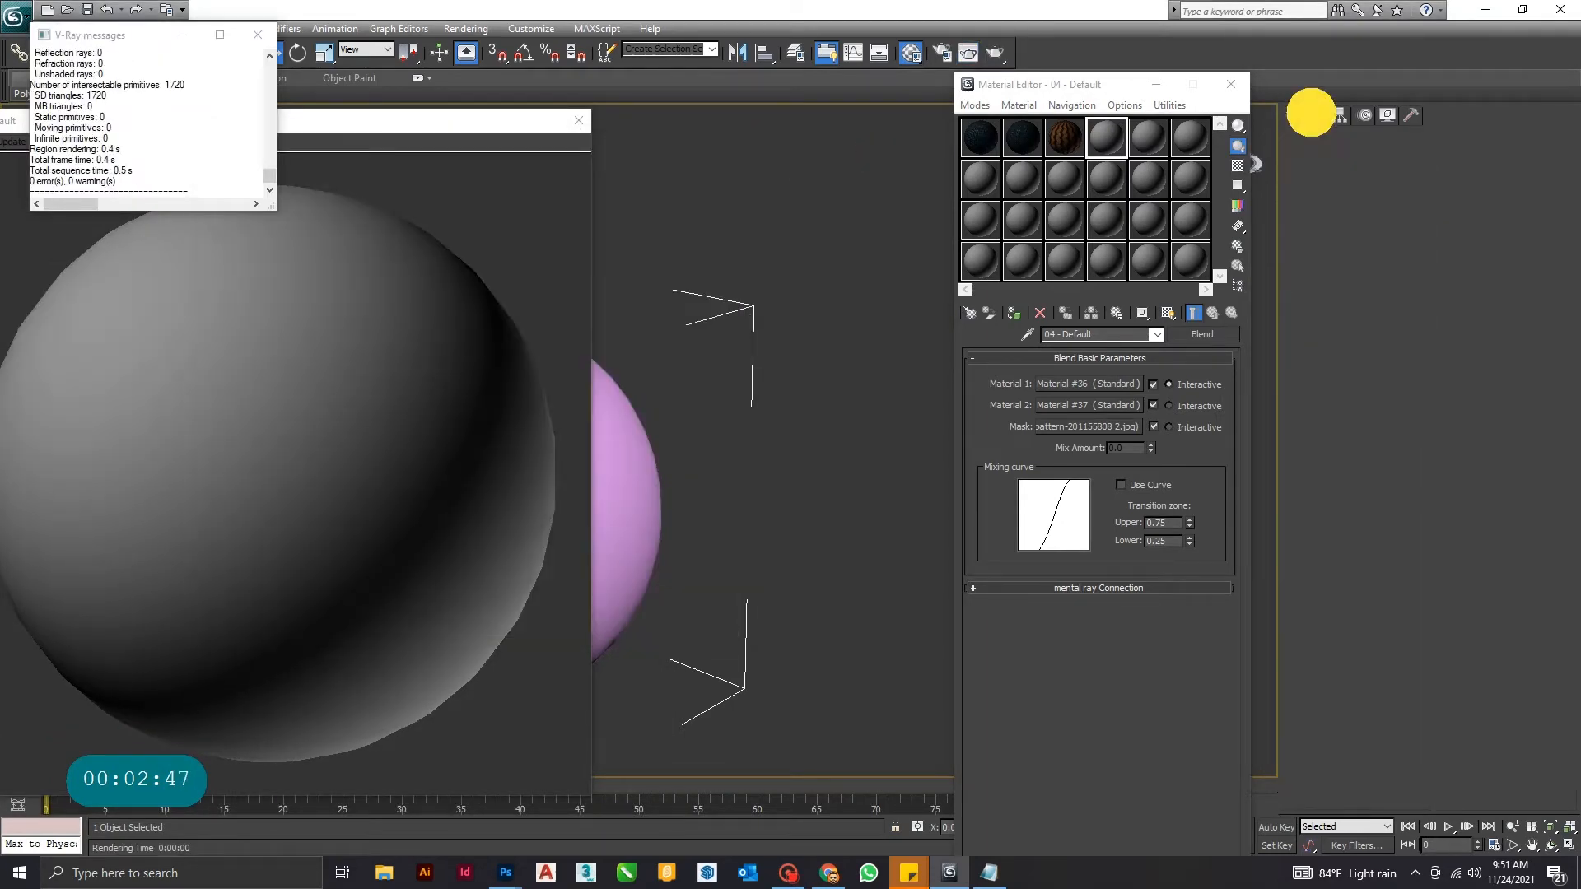
click(1332, 159)
scroll(1354, 574, down, 15)
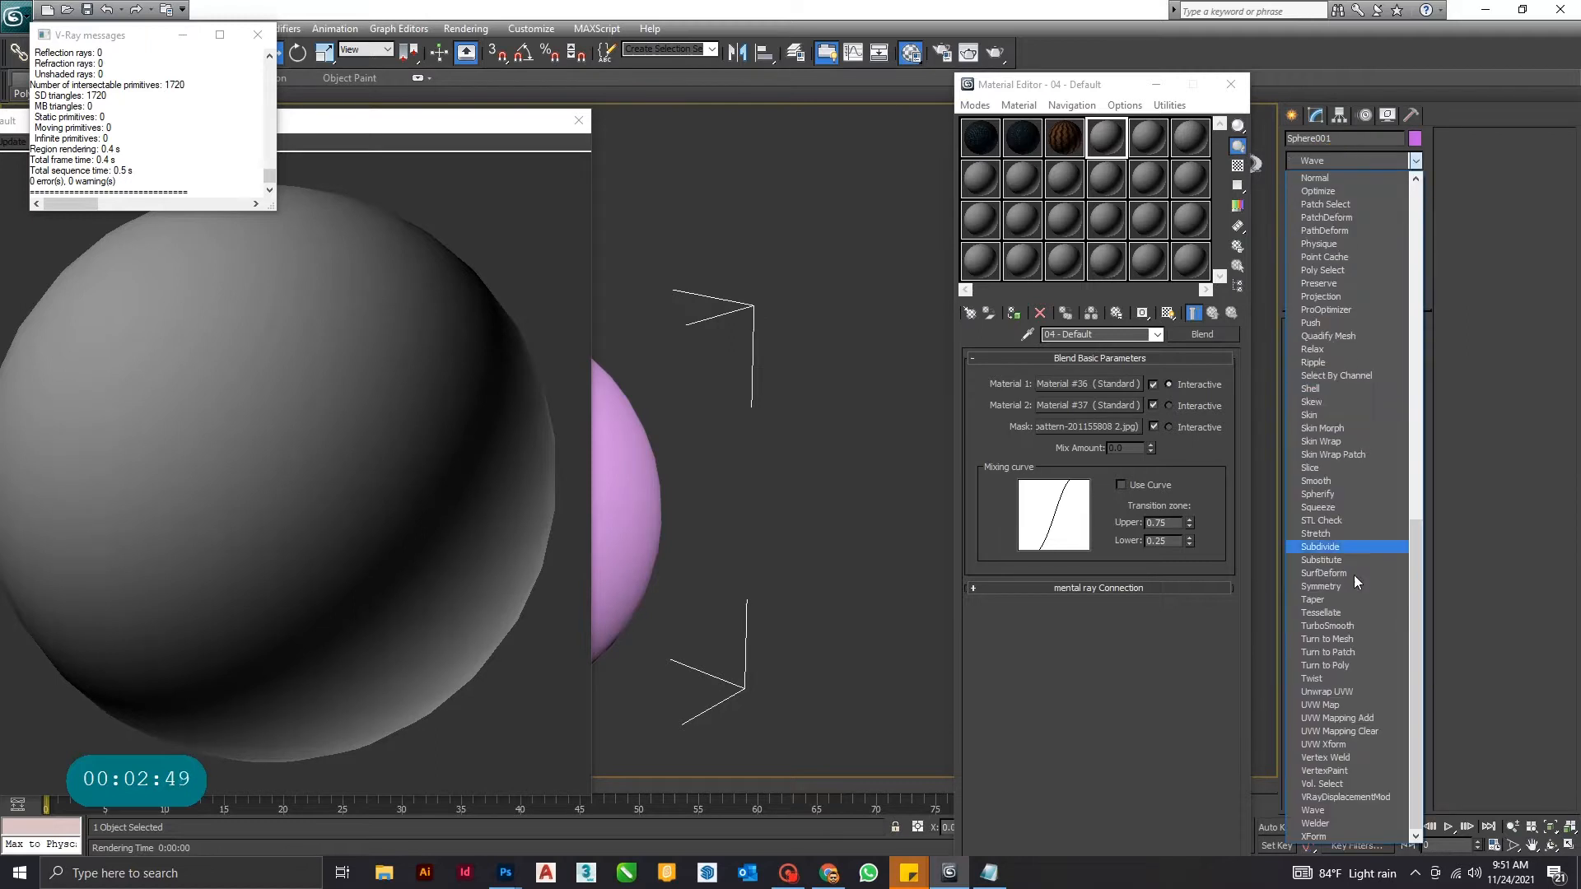
click(1363, 797)
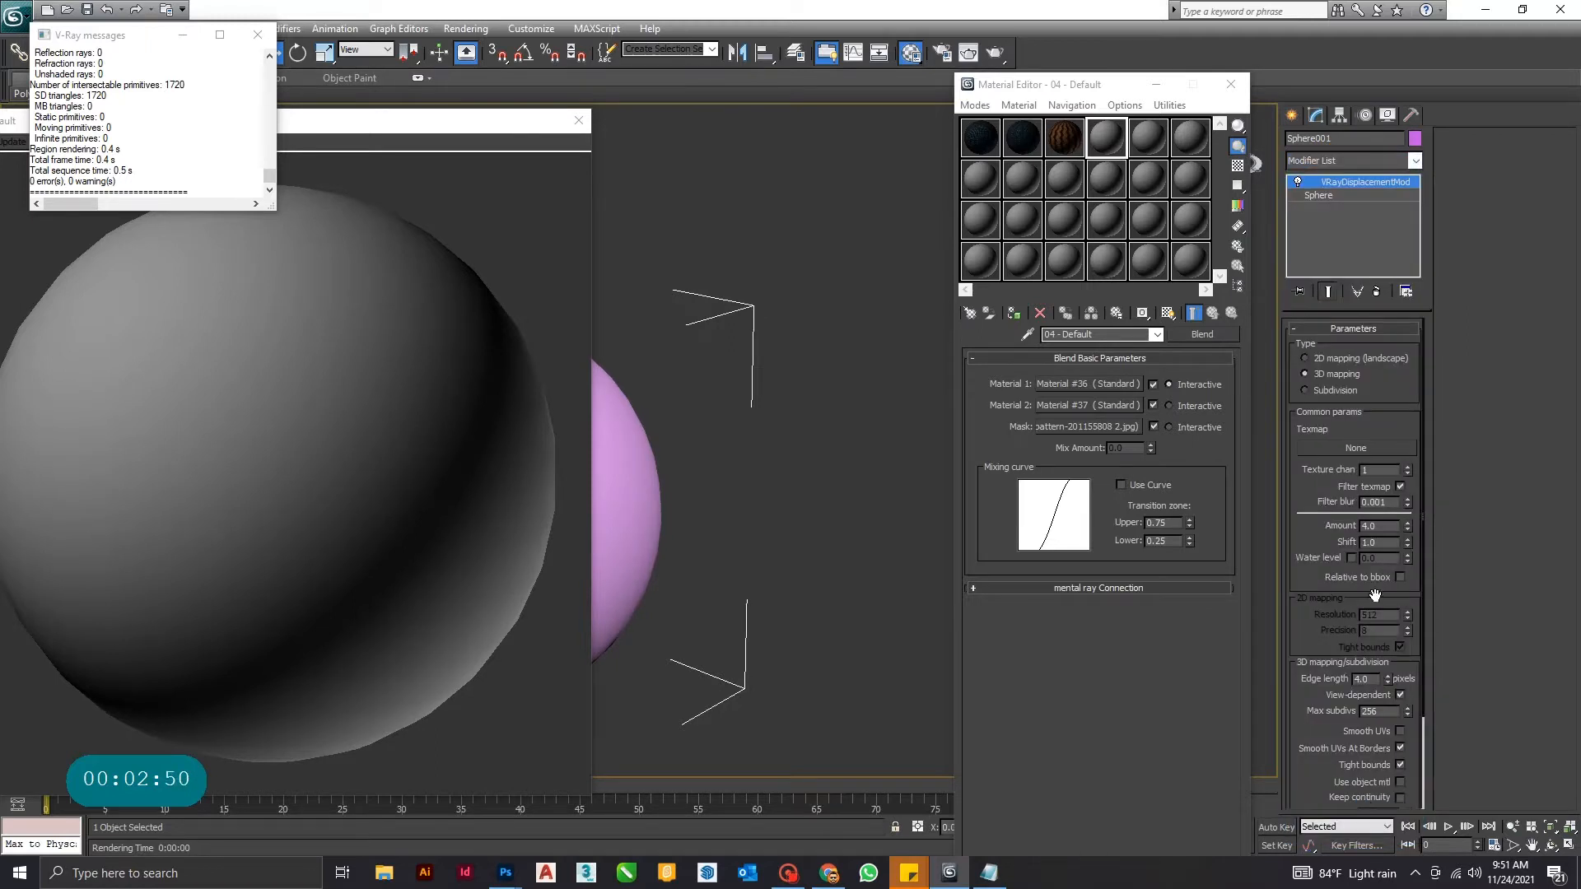
click(1370, 451)
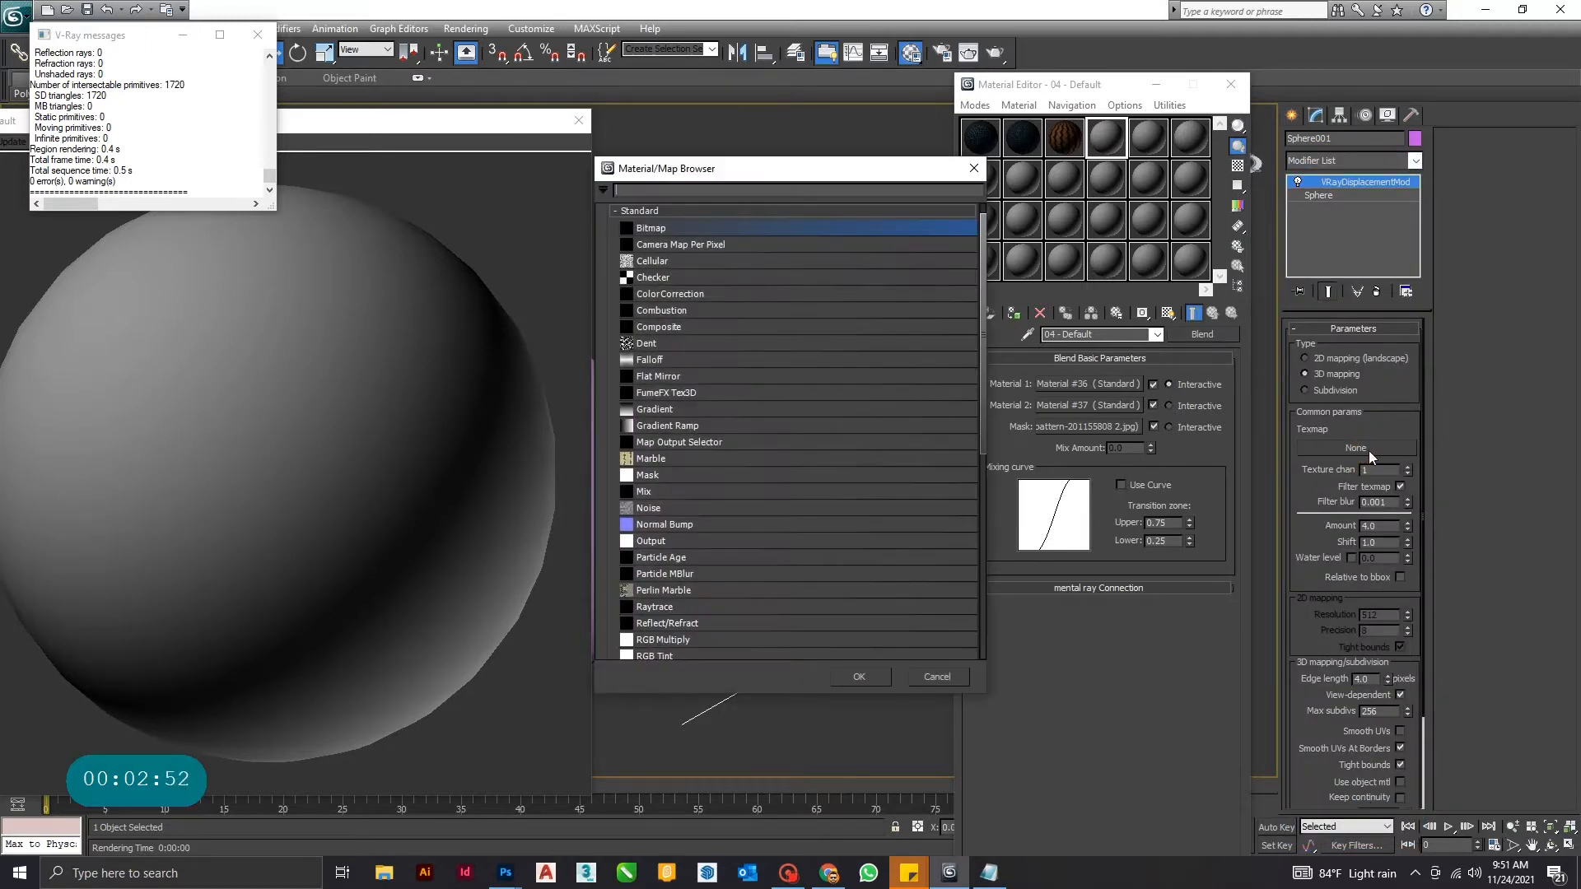
double_click(663, 229)
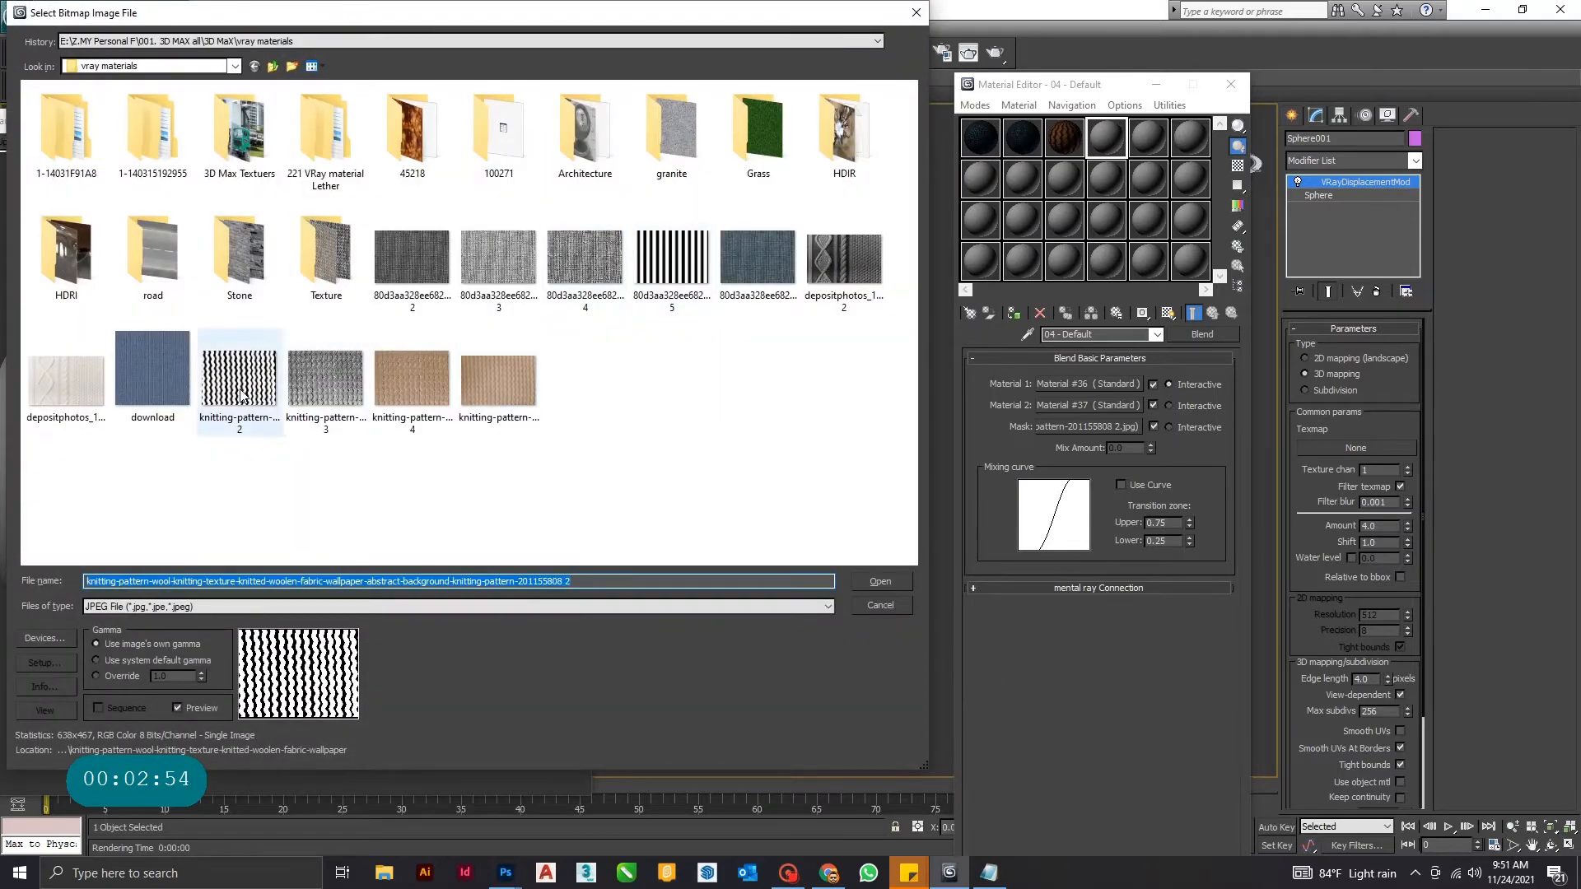
double_click(240, 391)
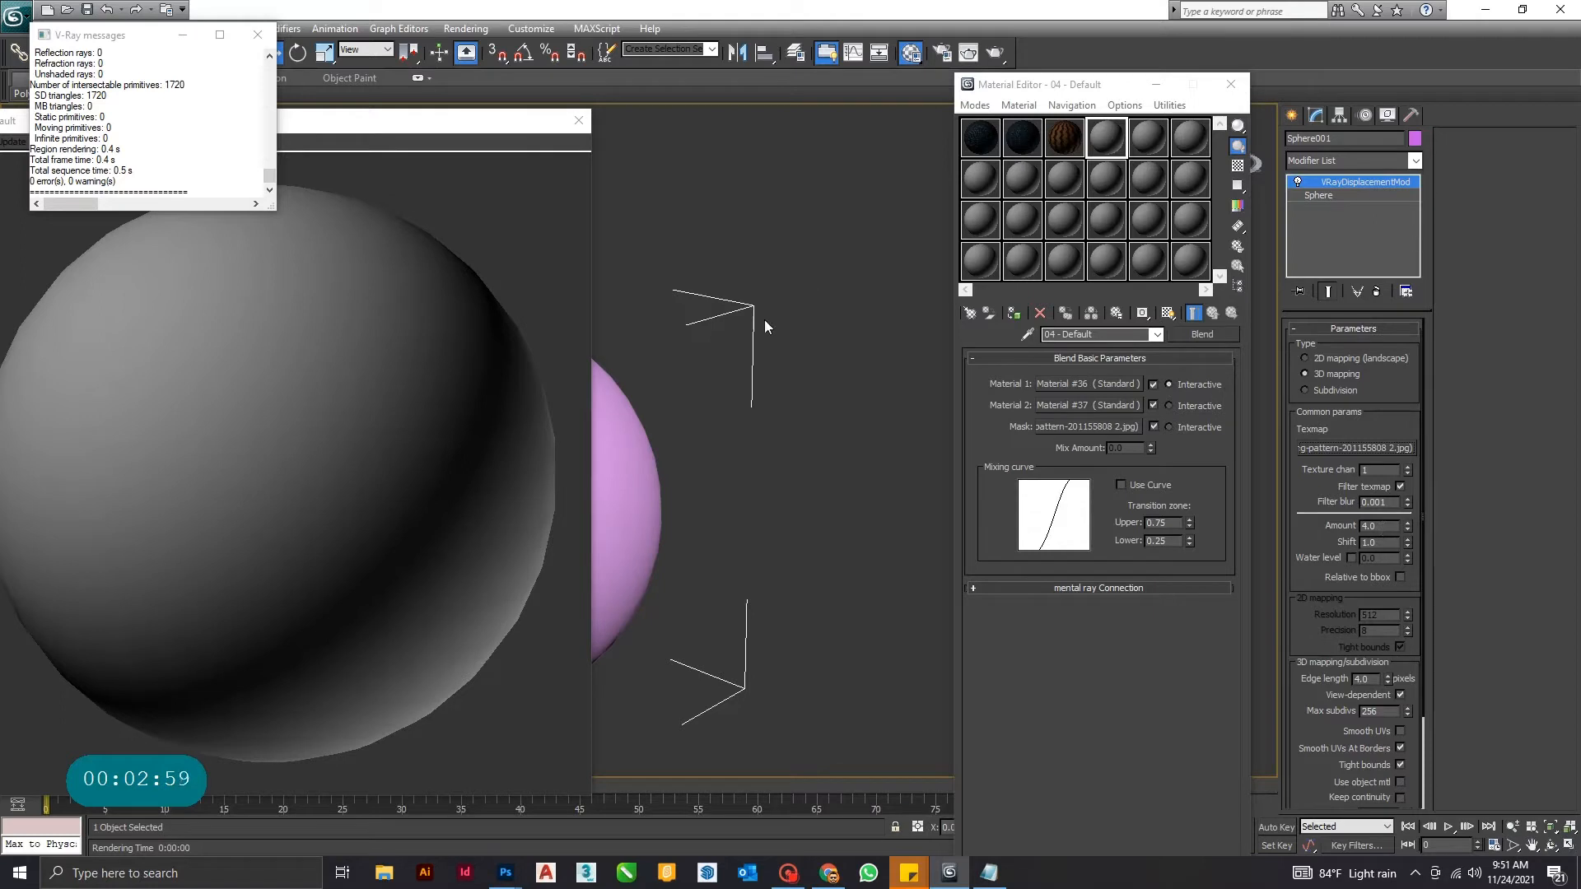
- Test-render the displaced sphere, bring the view closer for a second render and close each rendered frame
double_click(1366, 527)
click(971, 54)
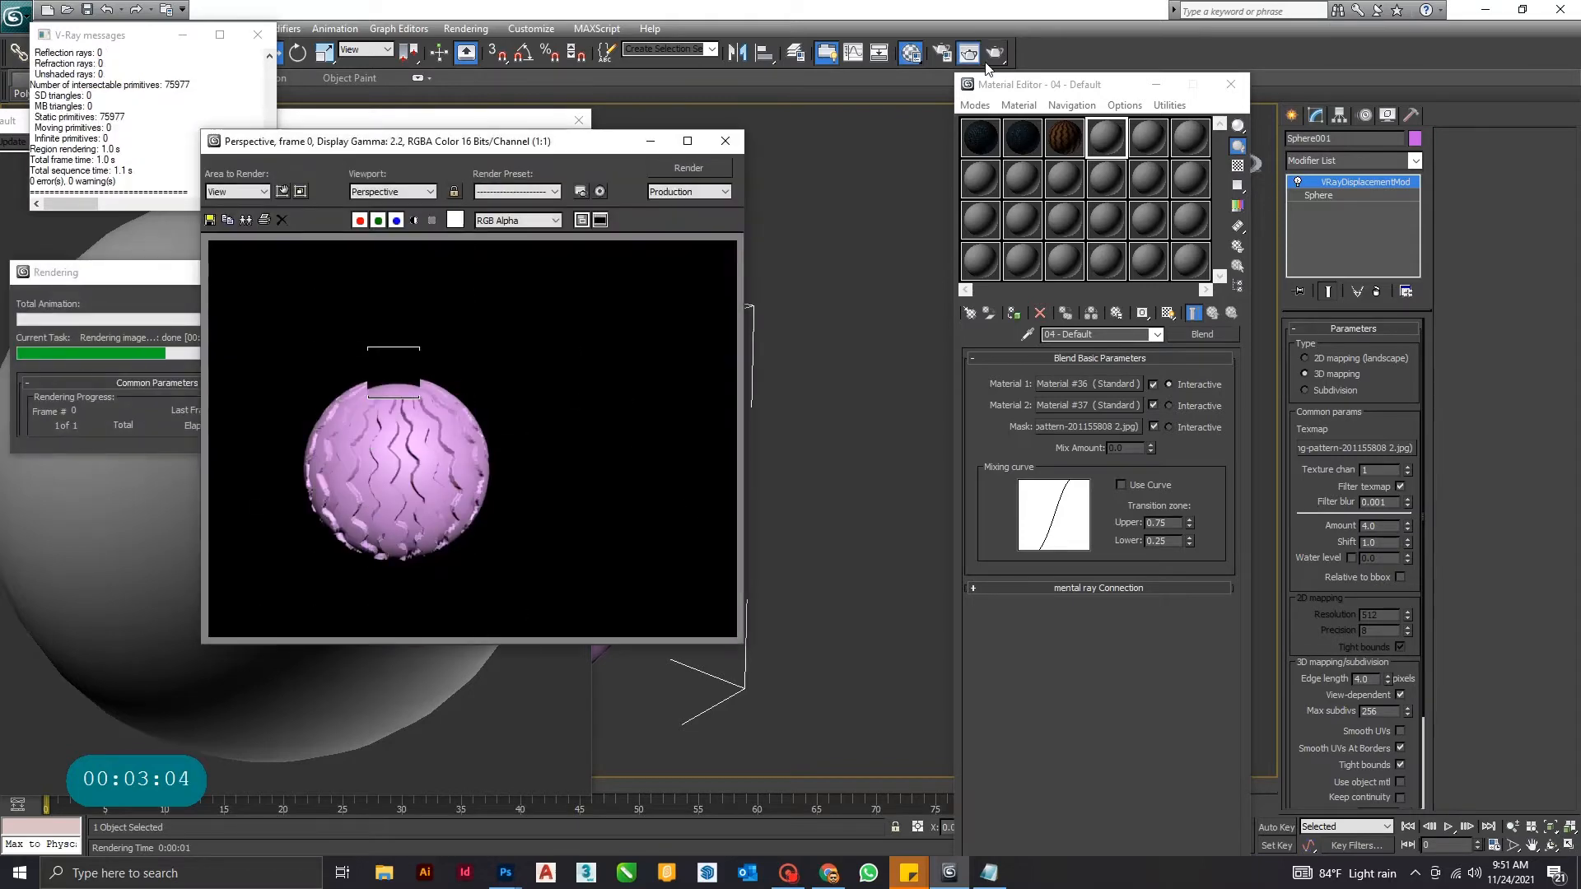
click(726, 141)
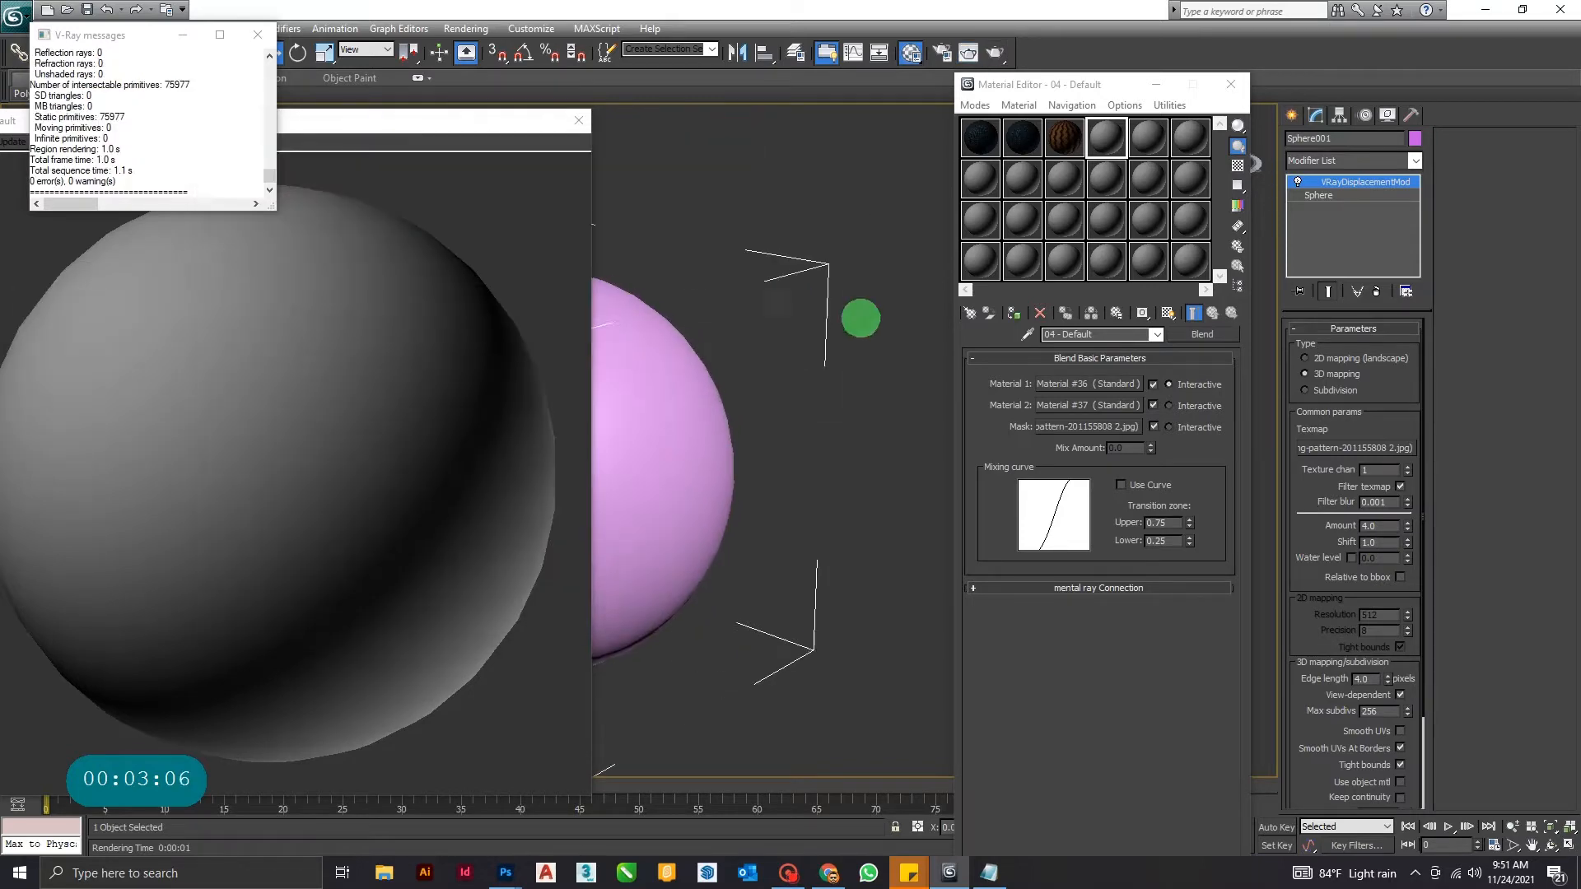
scroll(840, 330, up, 3)
click(992, 51)
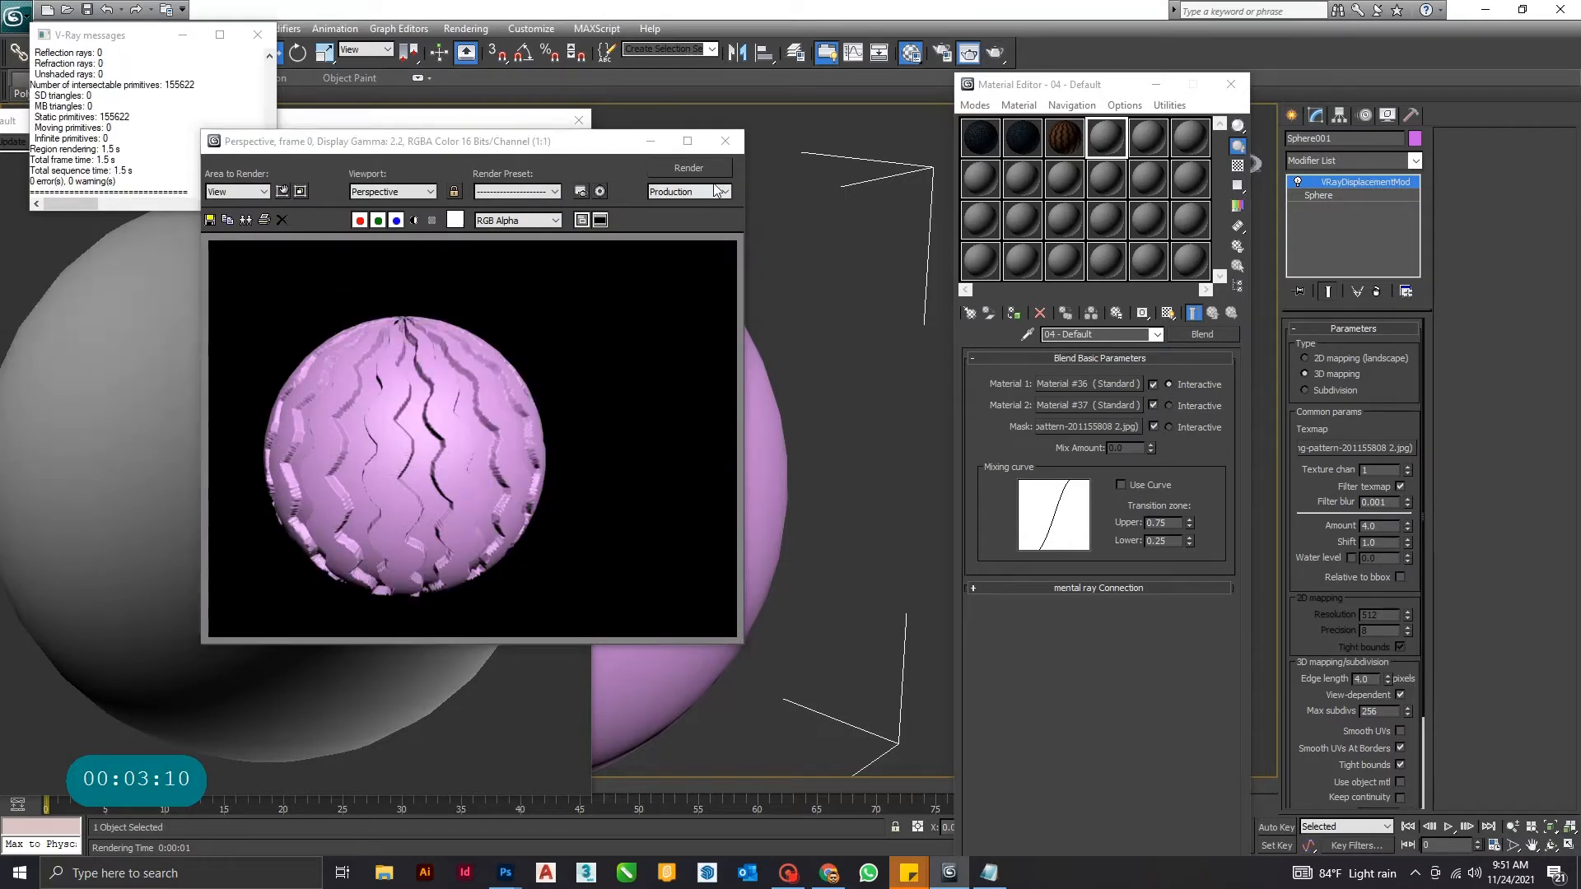
click(968, 52)
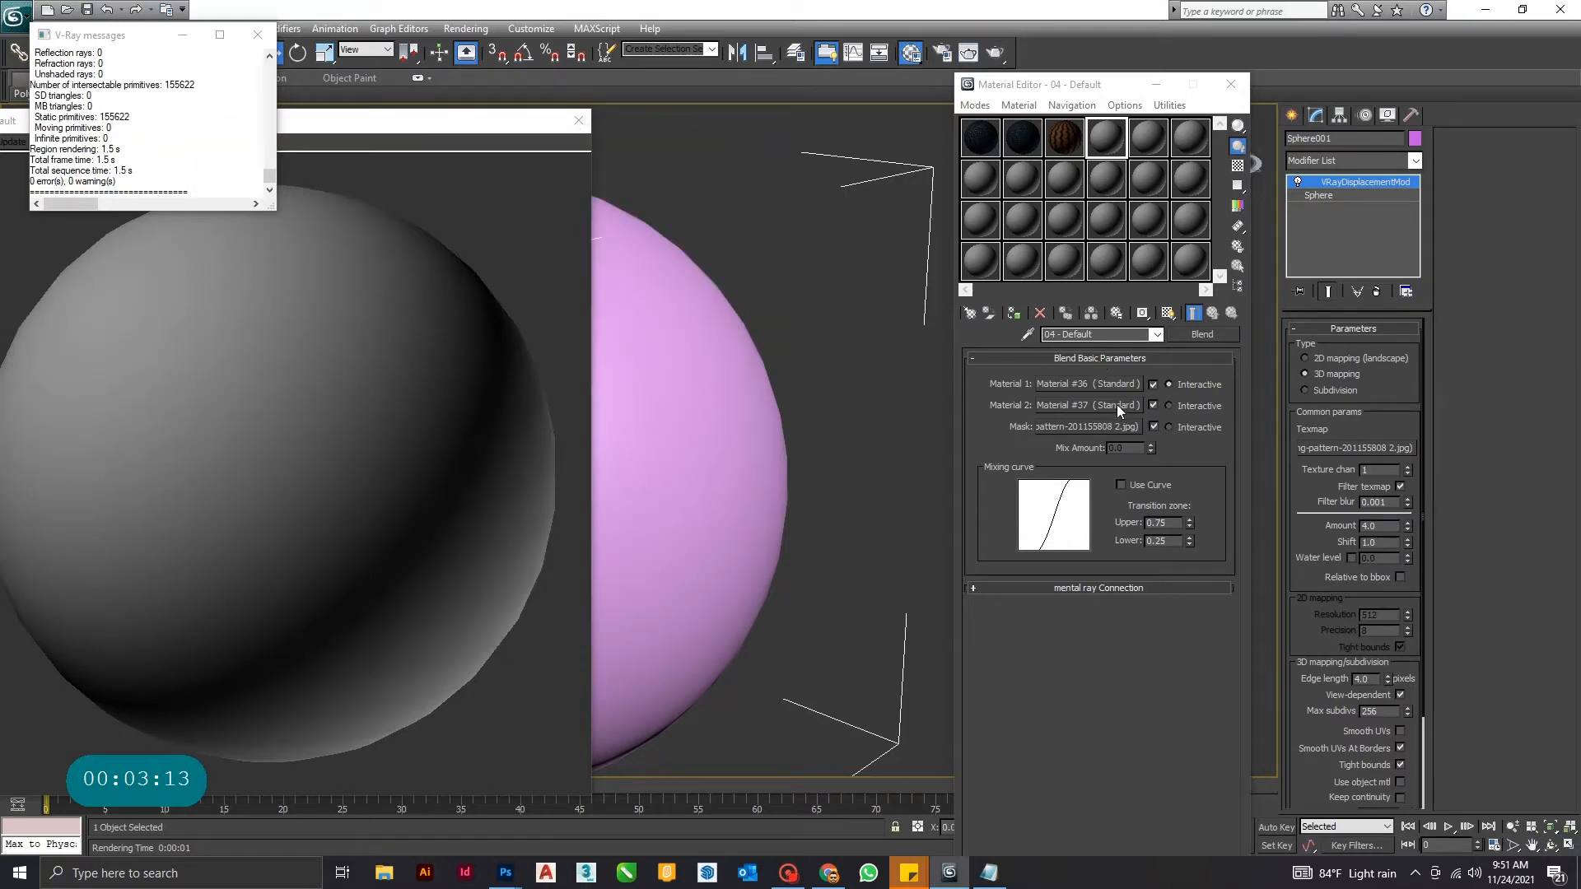
click(1117, 404)
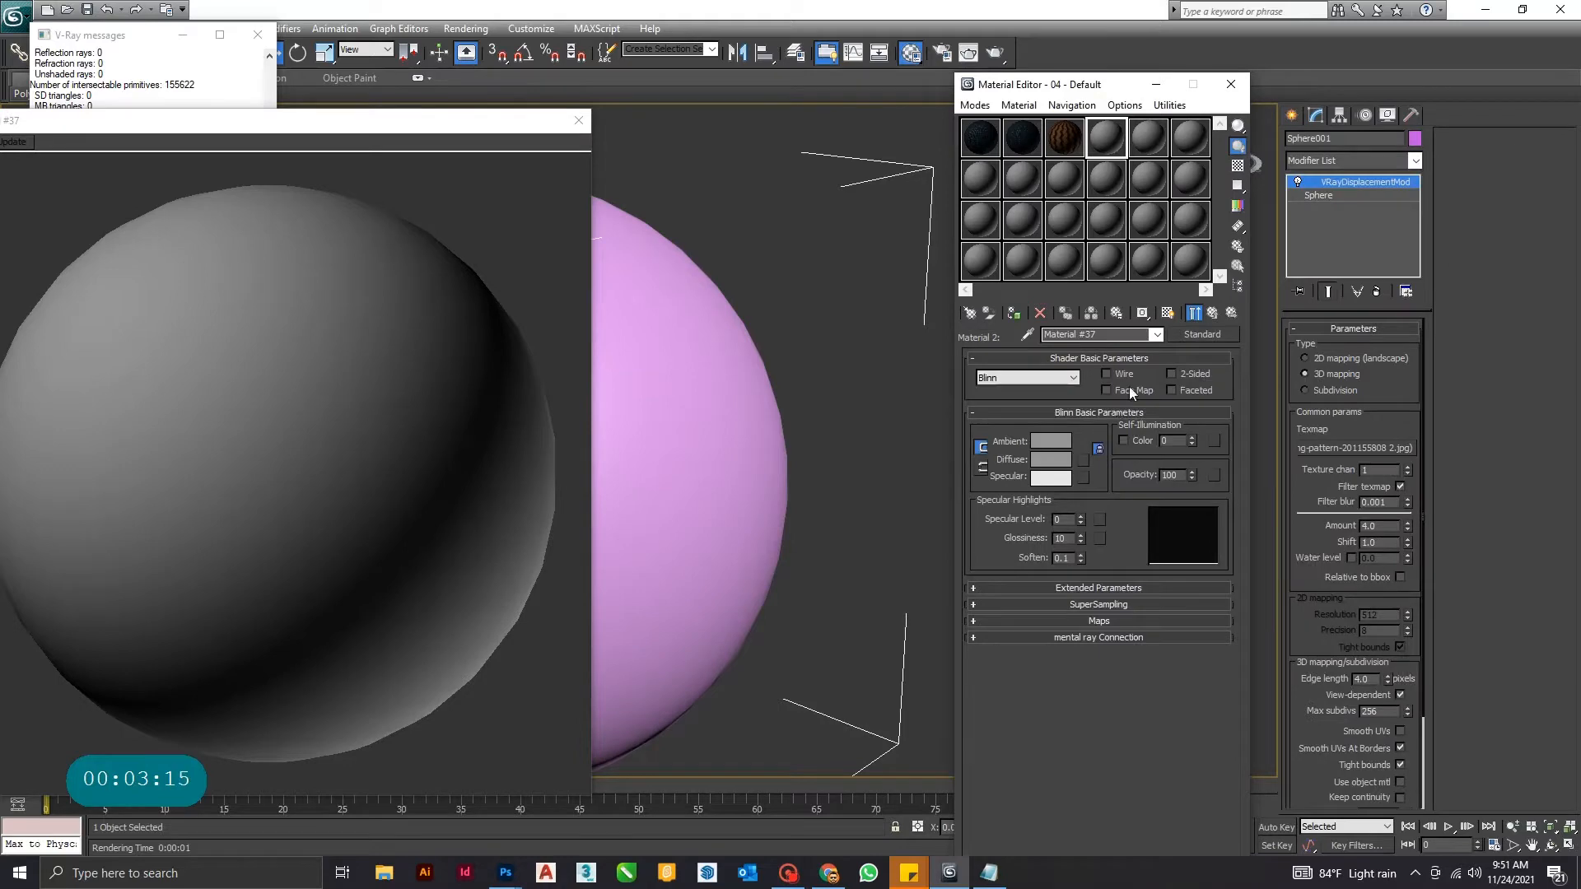
click(1195, 330)
double_click(677, 646)
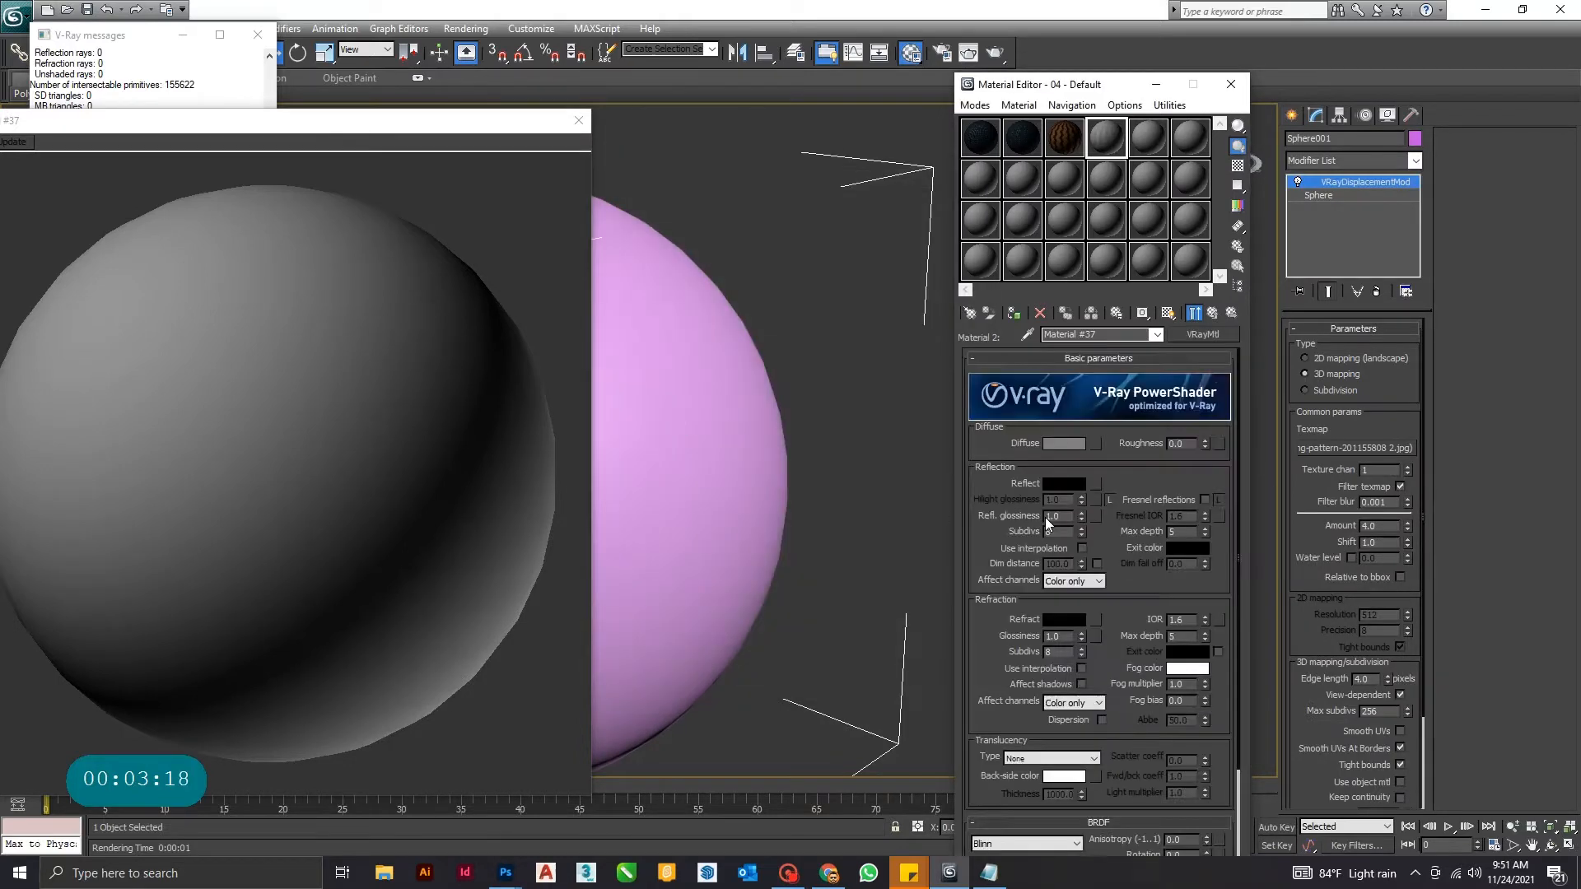
click(1095, 444)
double_click(650, 229)
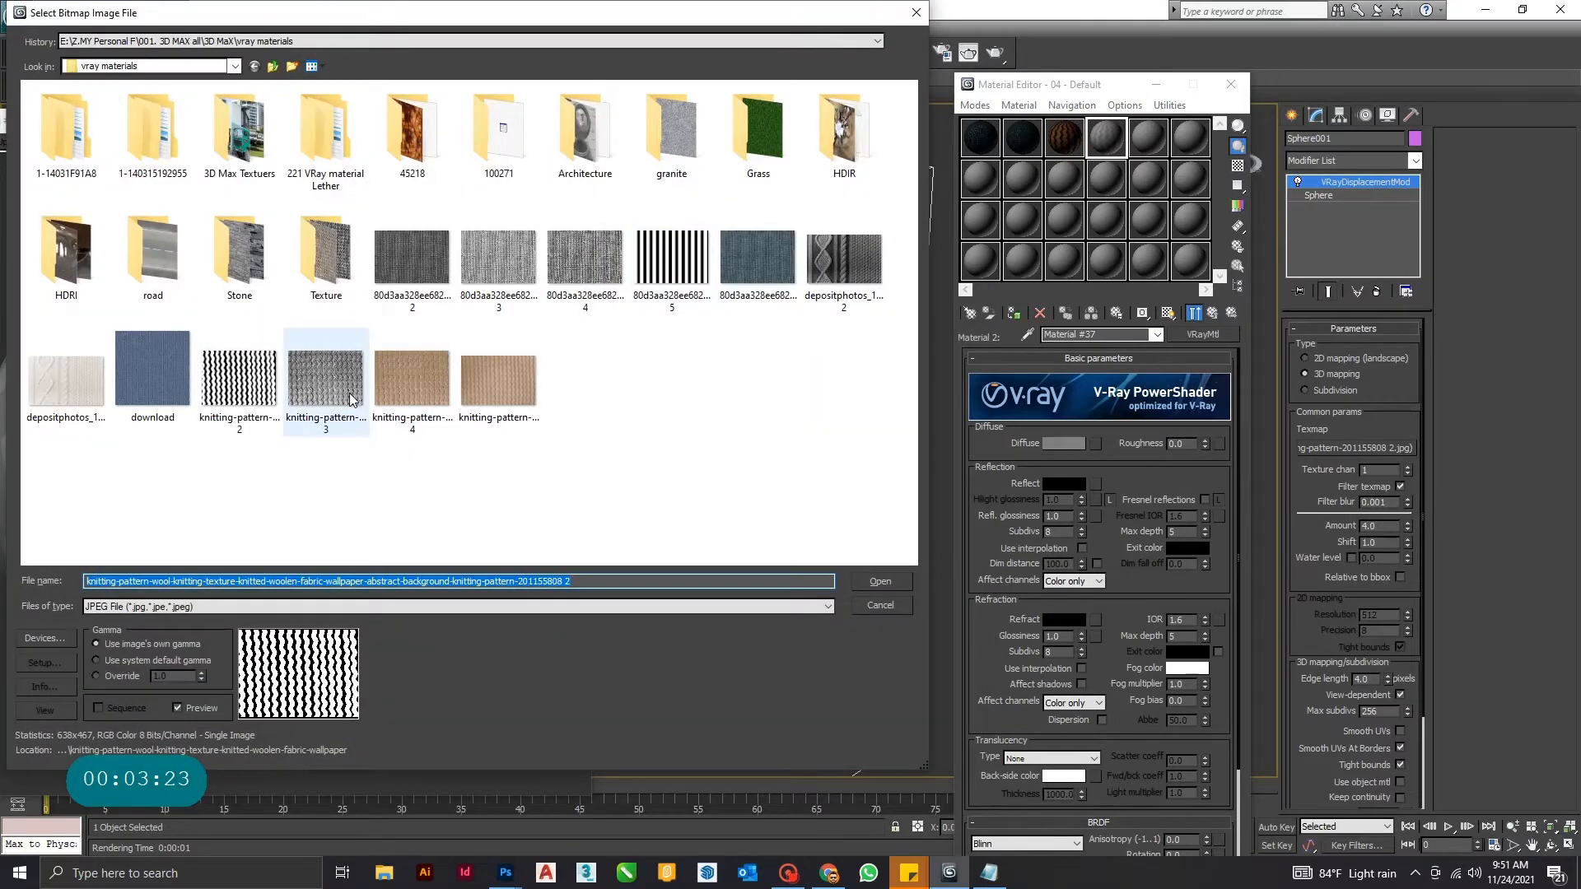
double_click(417, 389)
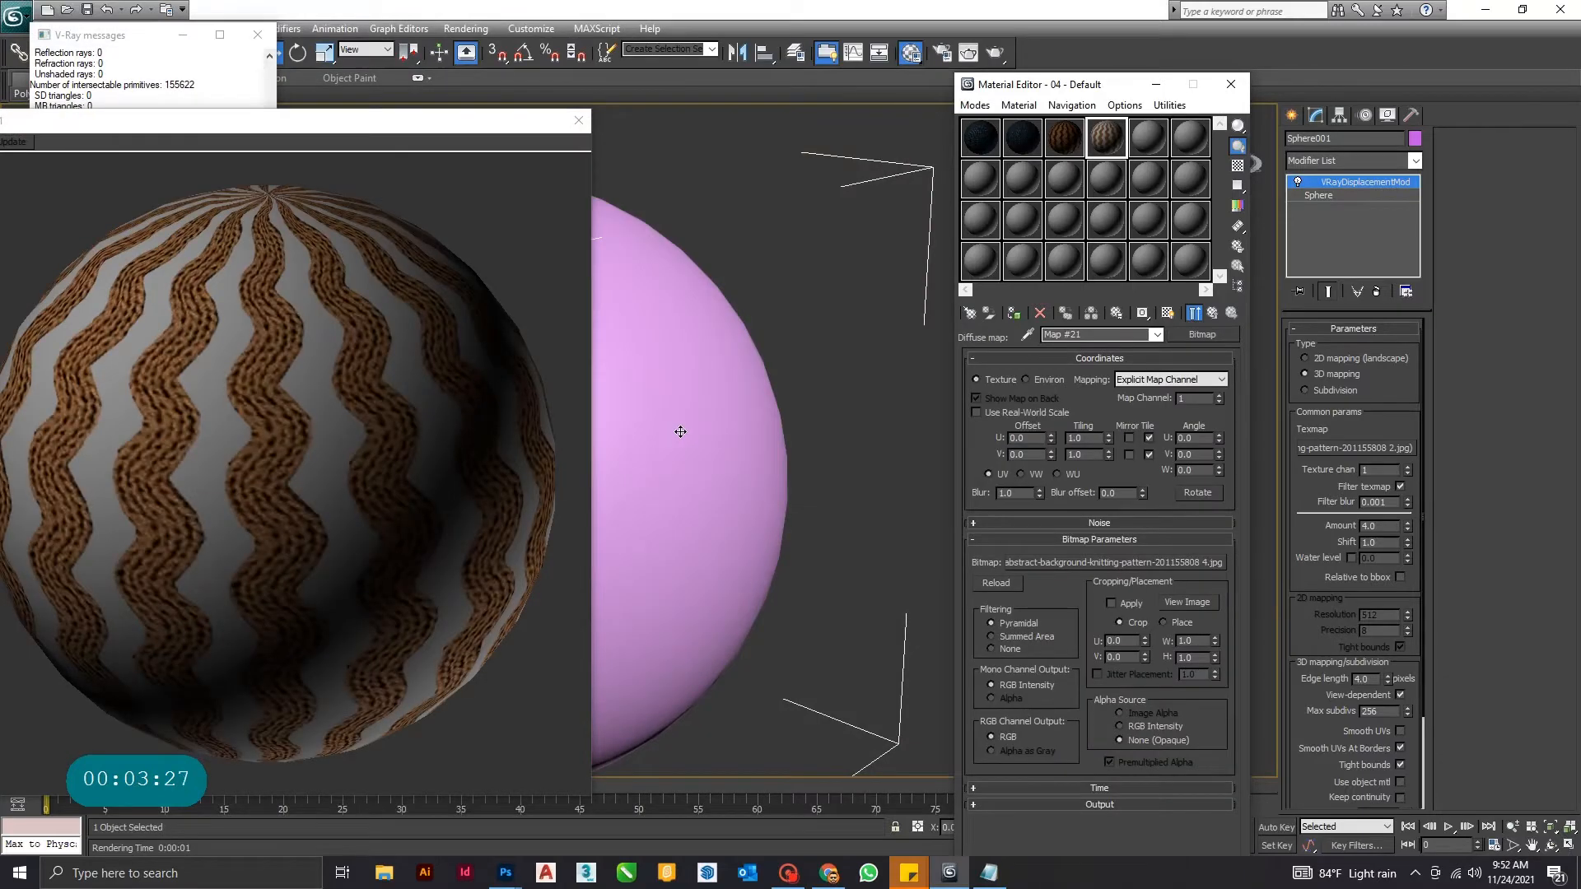
click(1210, 315)
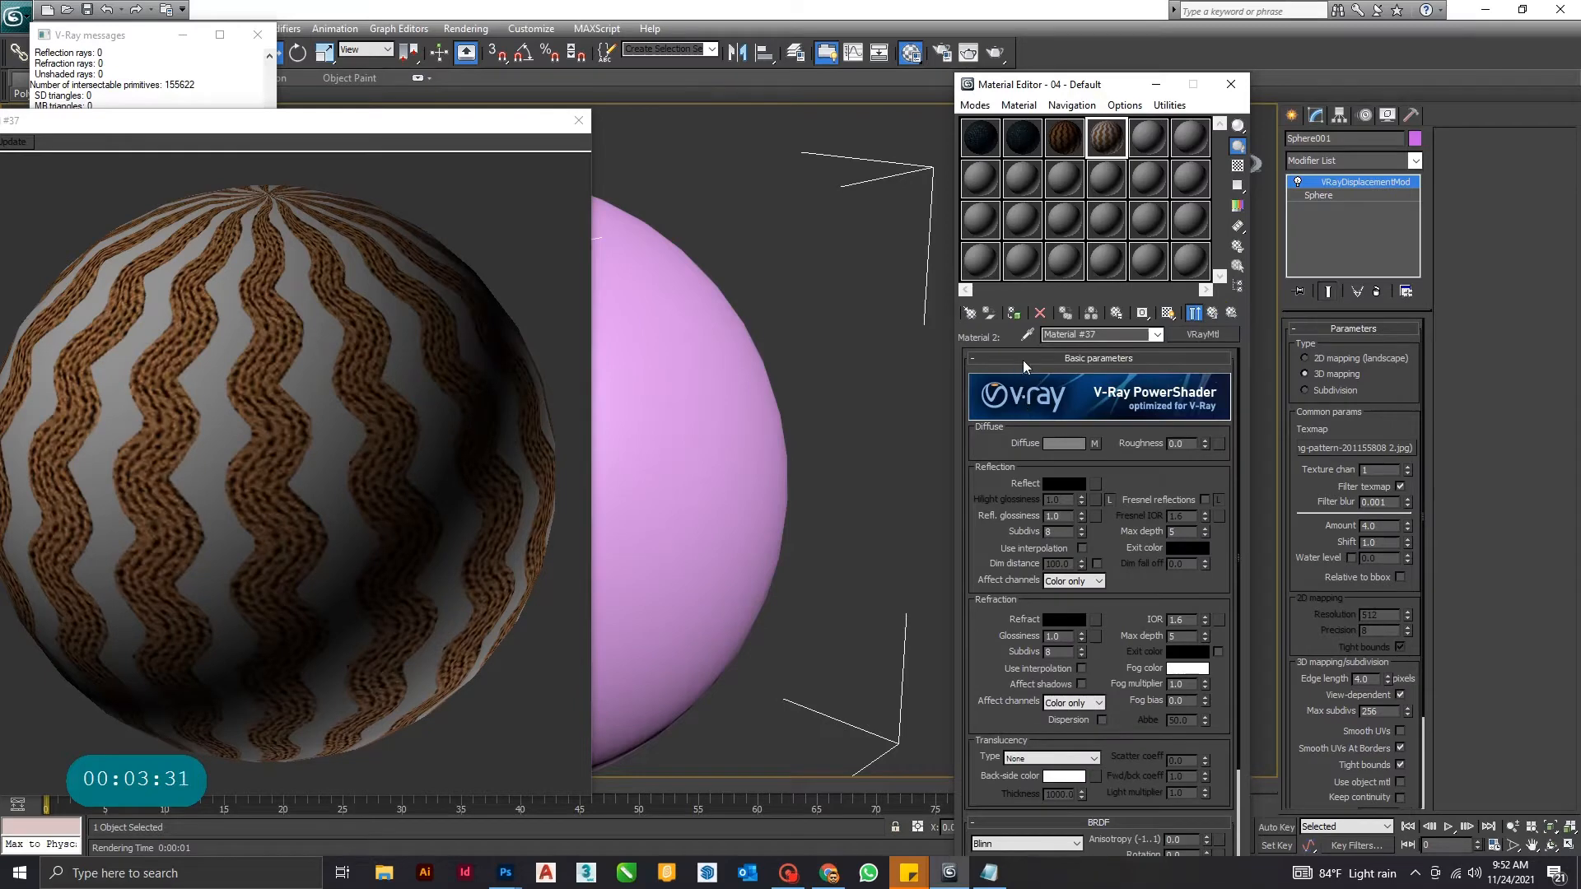
click(1024, 360)
click(1081, 505)
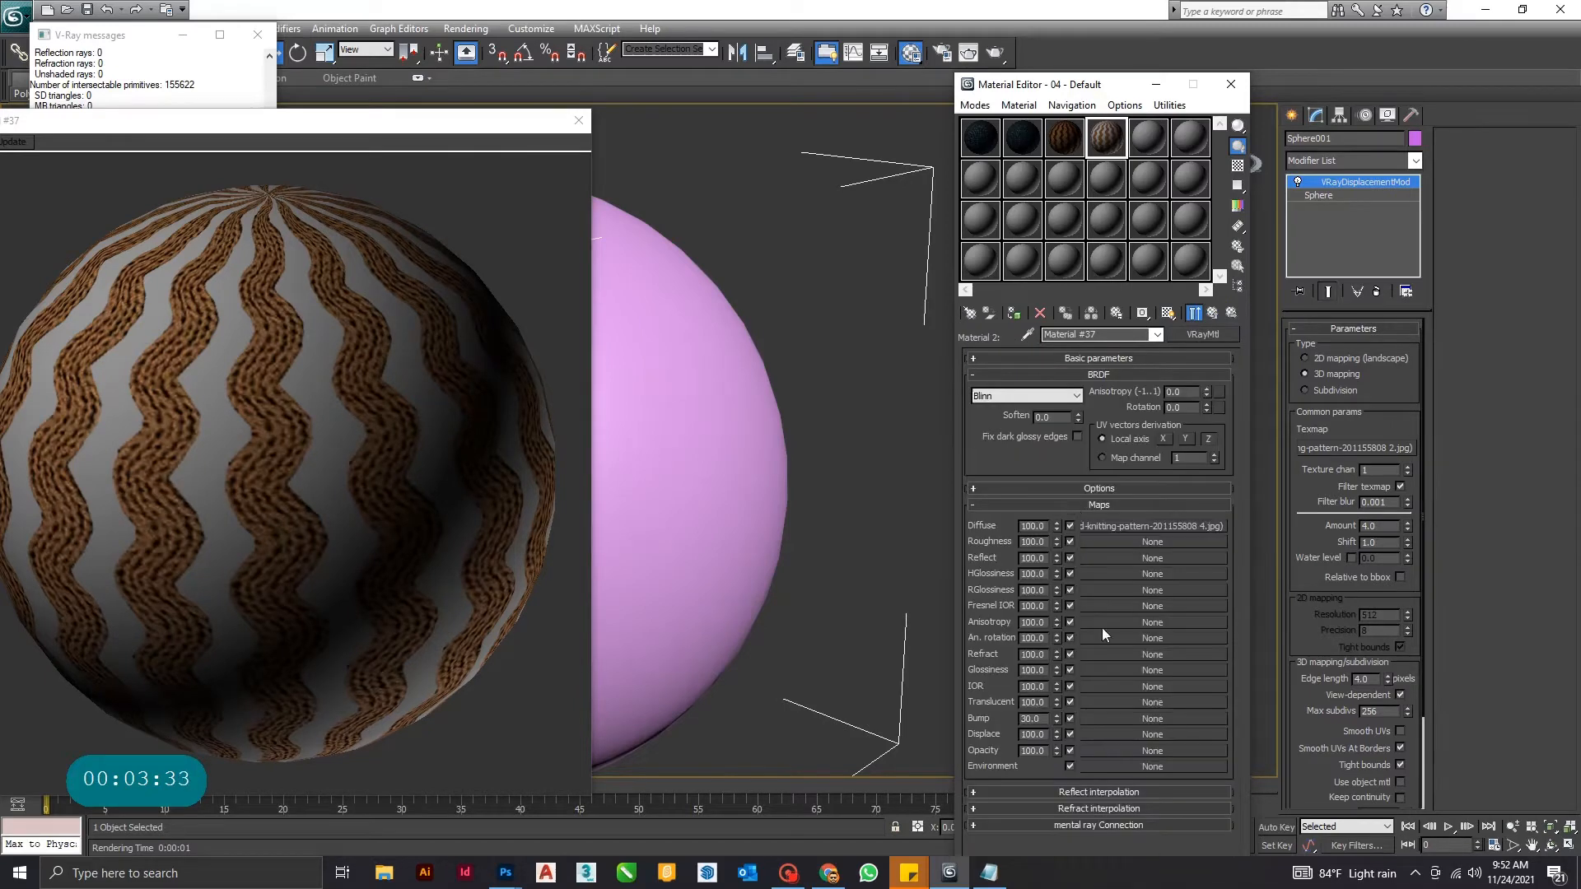
click(1099, 724)
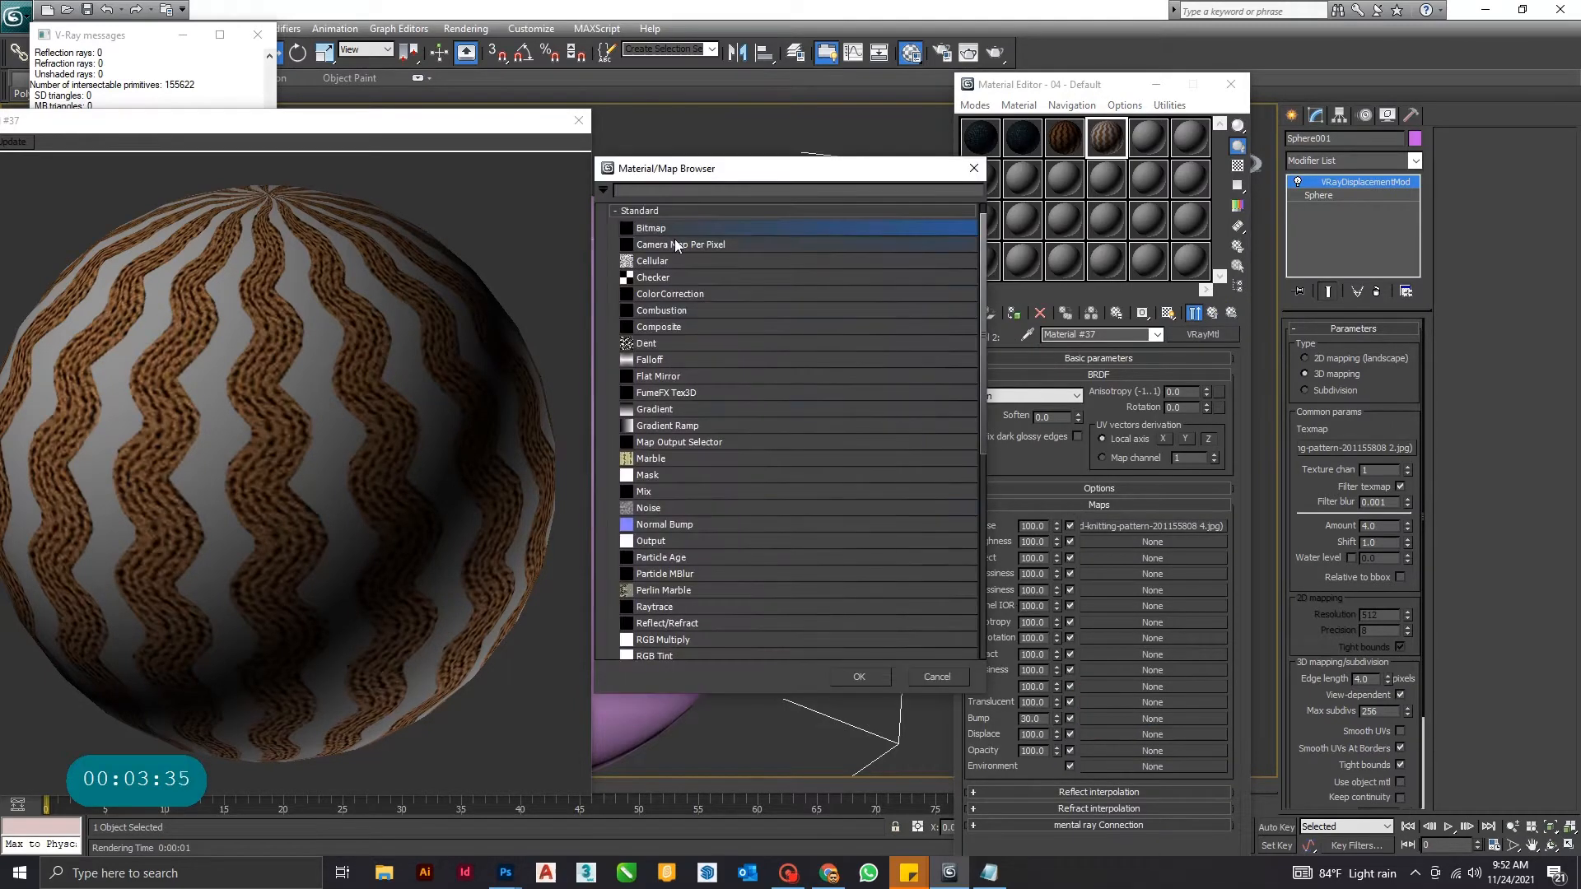
double_click(653, 233)
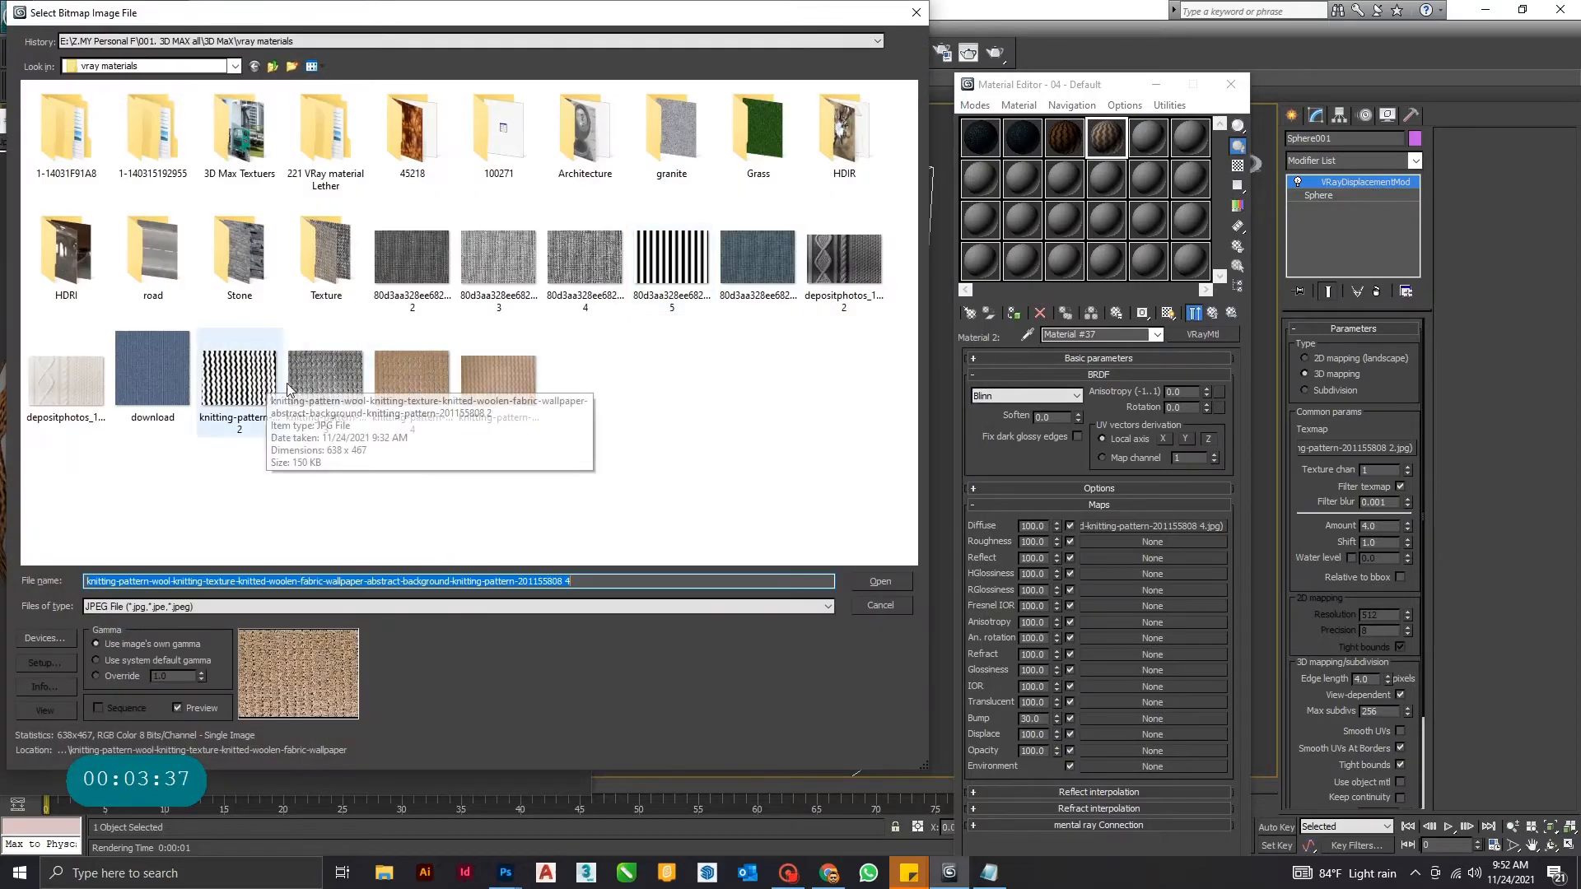
double_click(323, 380)
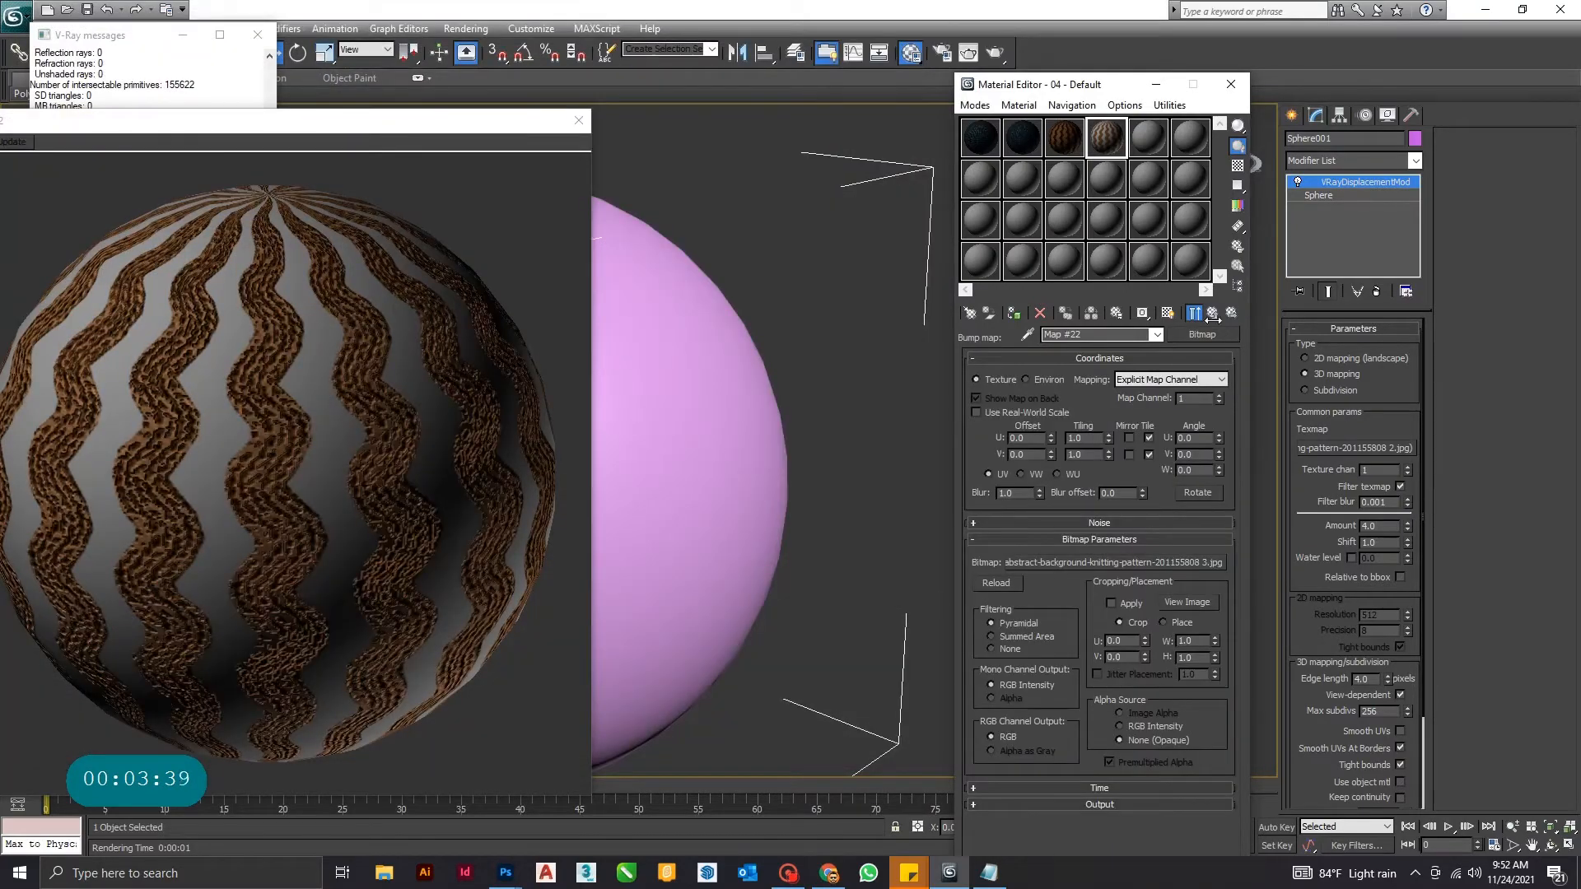
click(1212, 313)
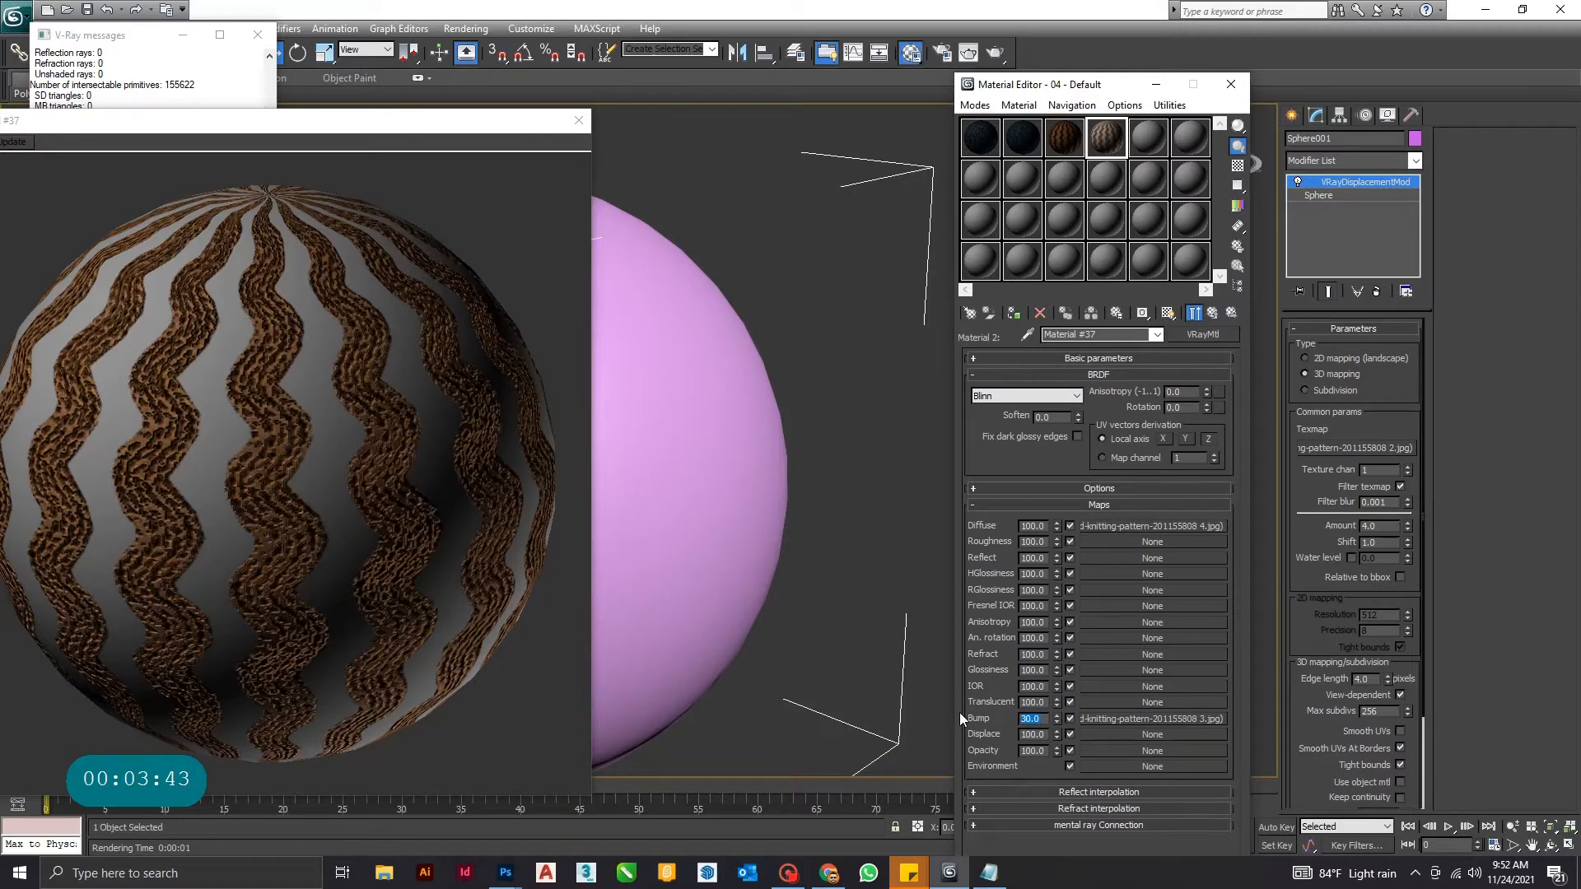
text(15)
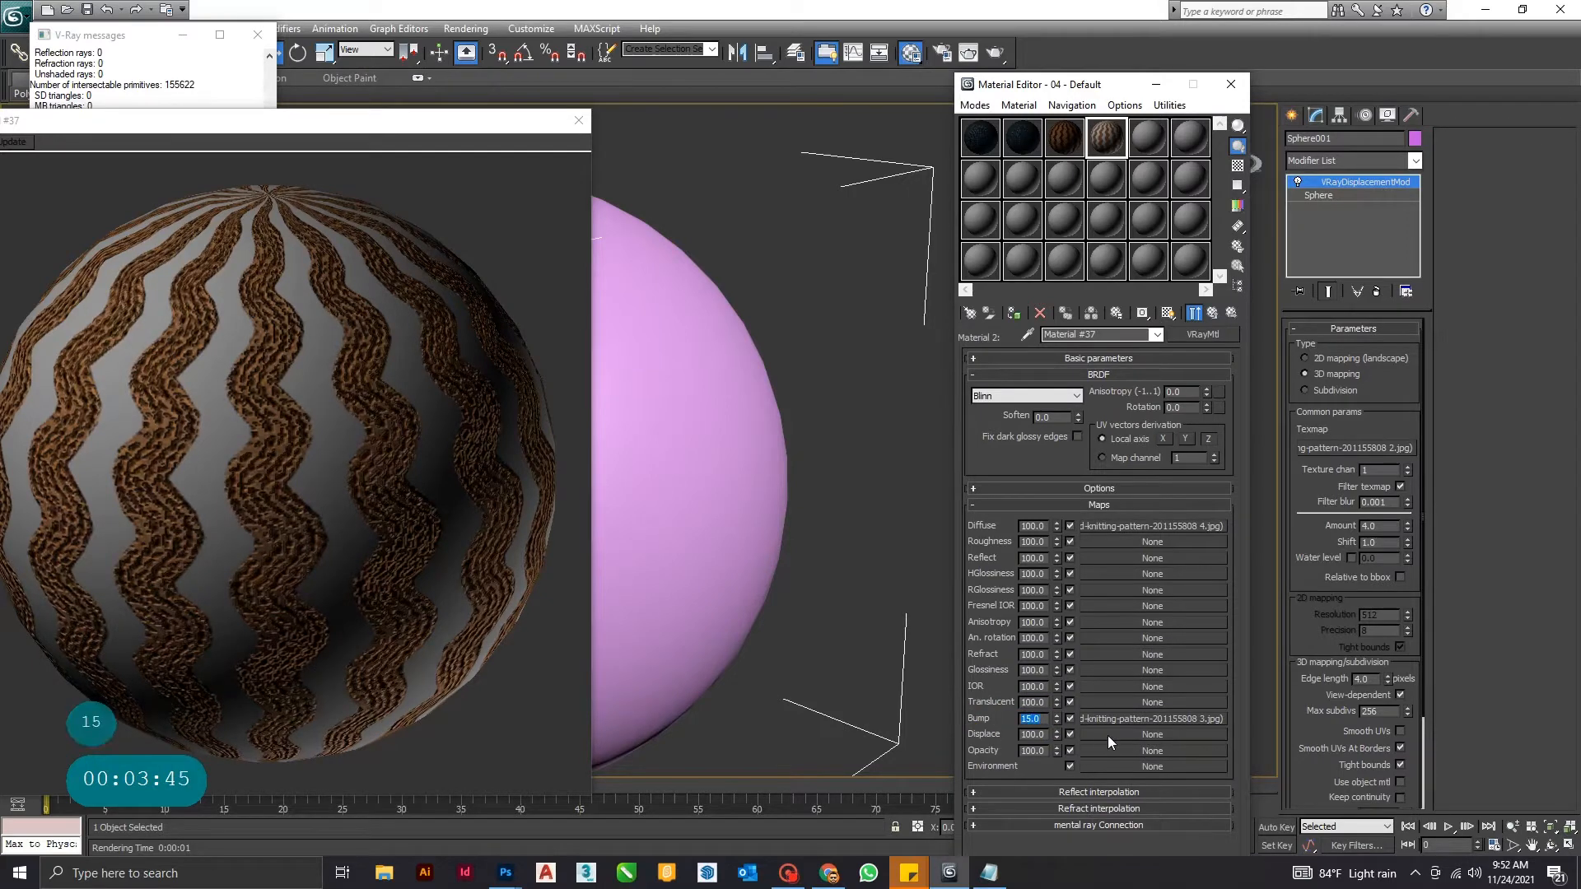
click(1108, 734)
click(649, 221)
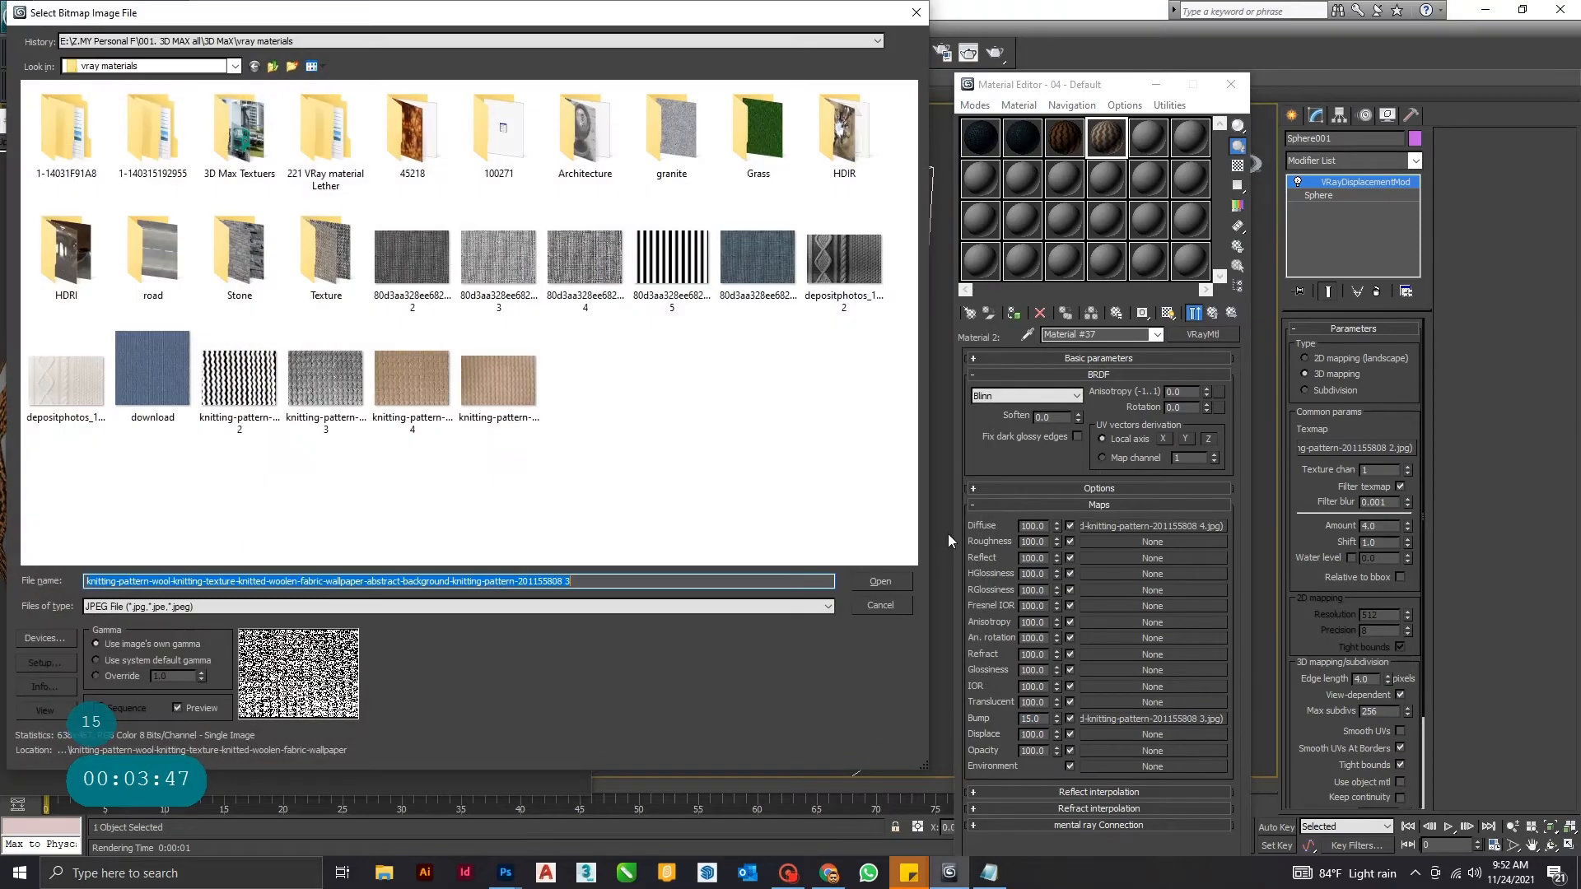
double_click(321, 372)
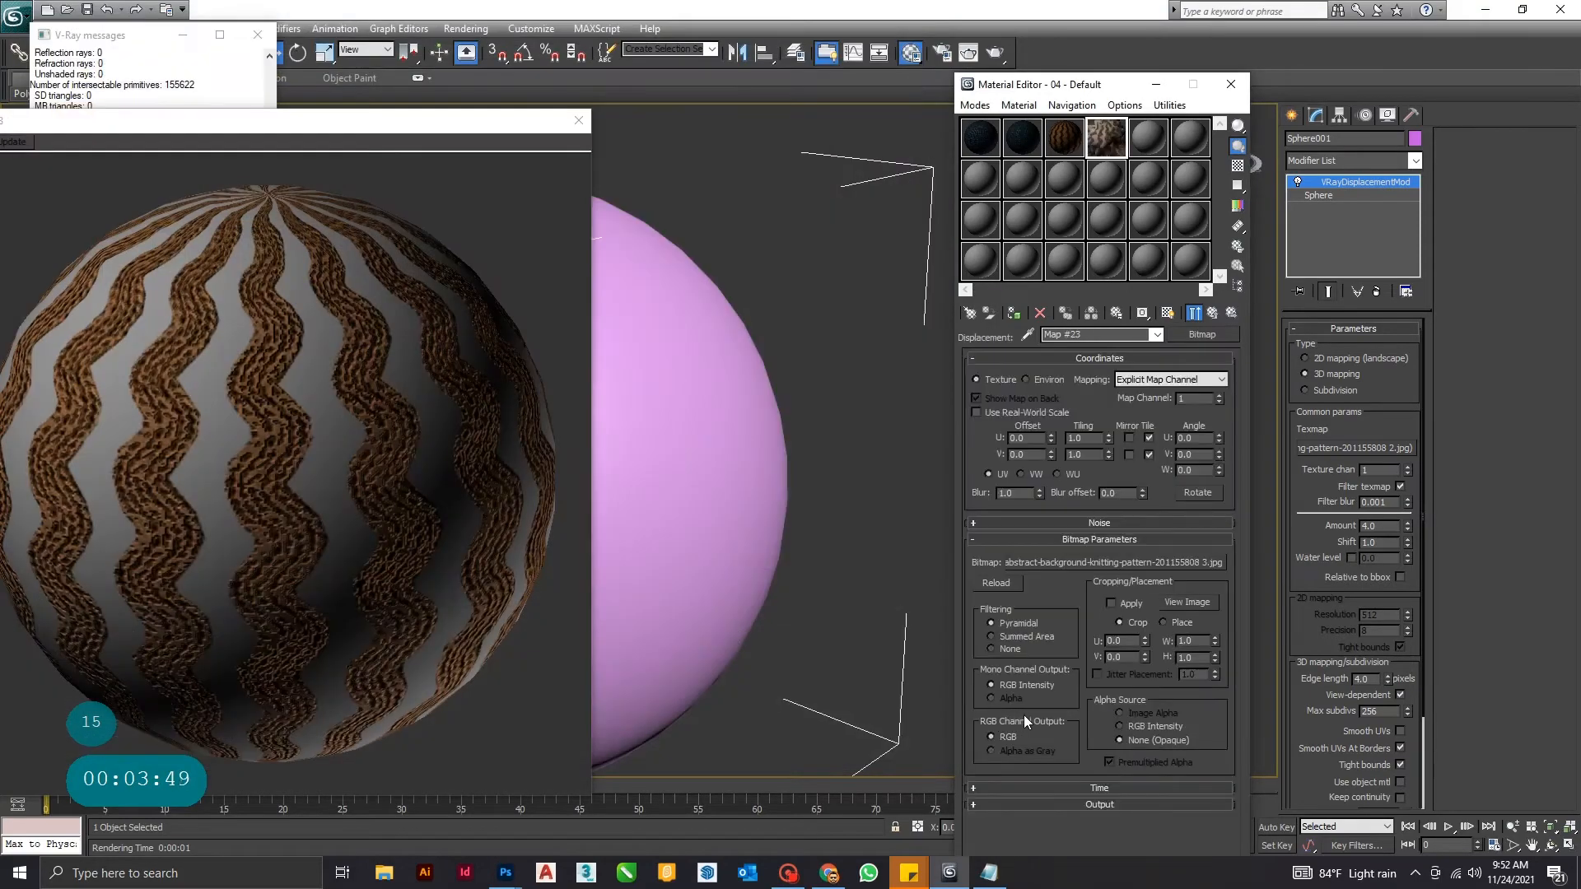
click(1211, 312)
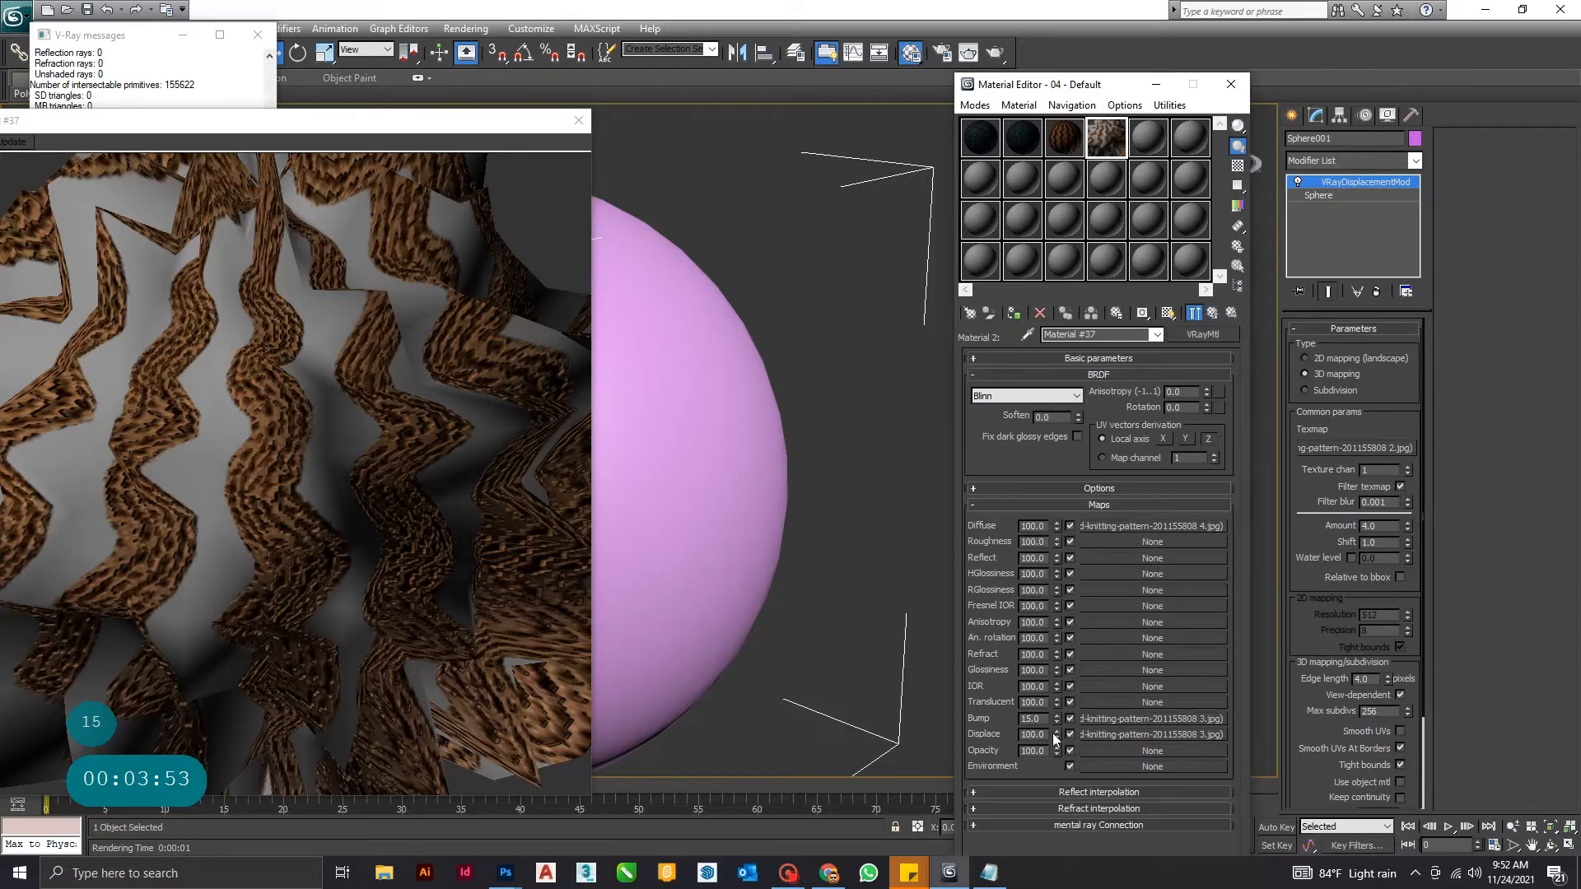
double_click(1033, 734)
text(2)
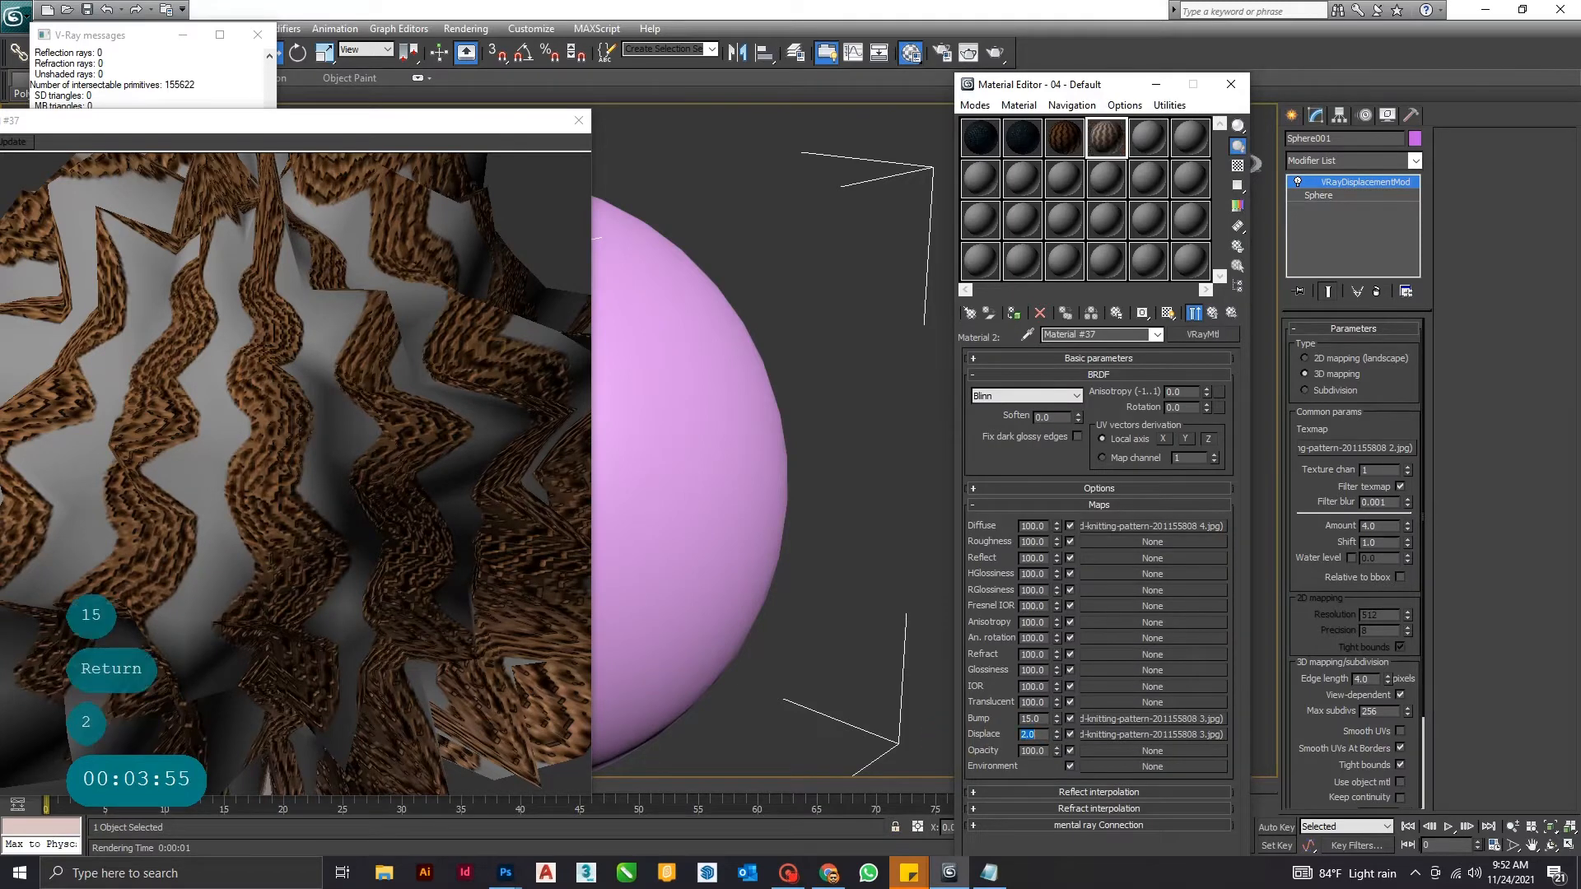
key(Return)
click(1038, 717)
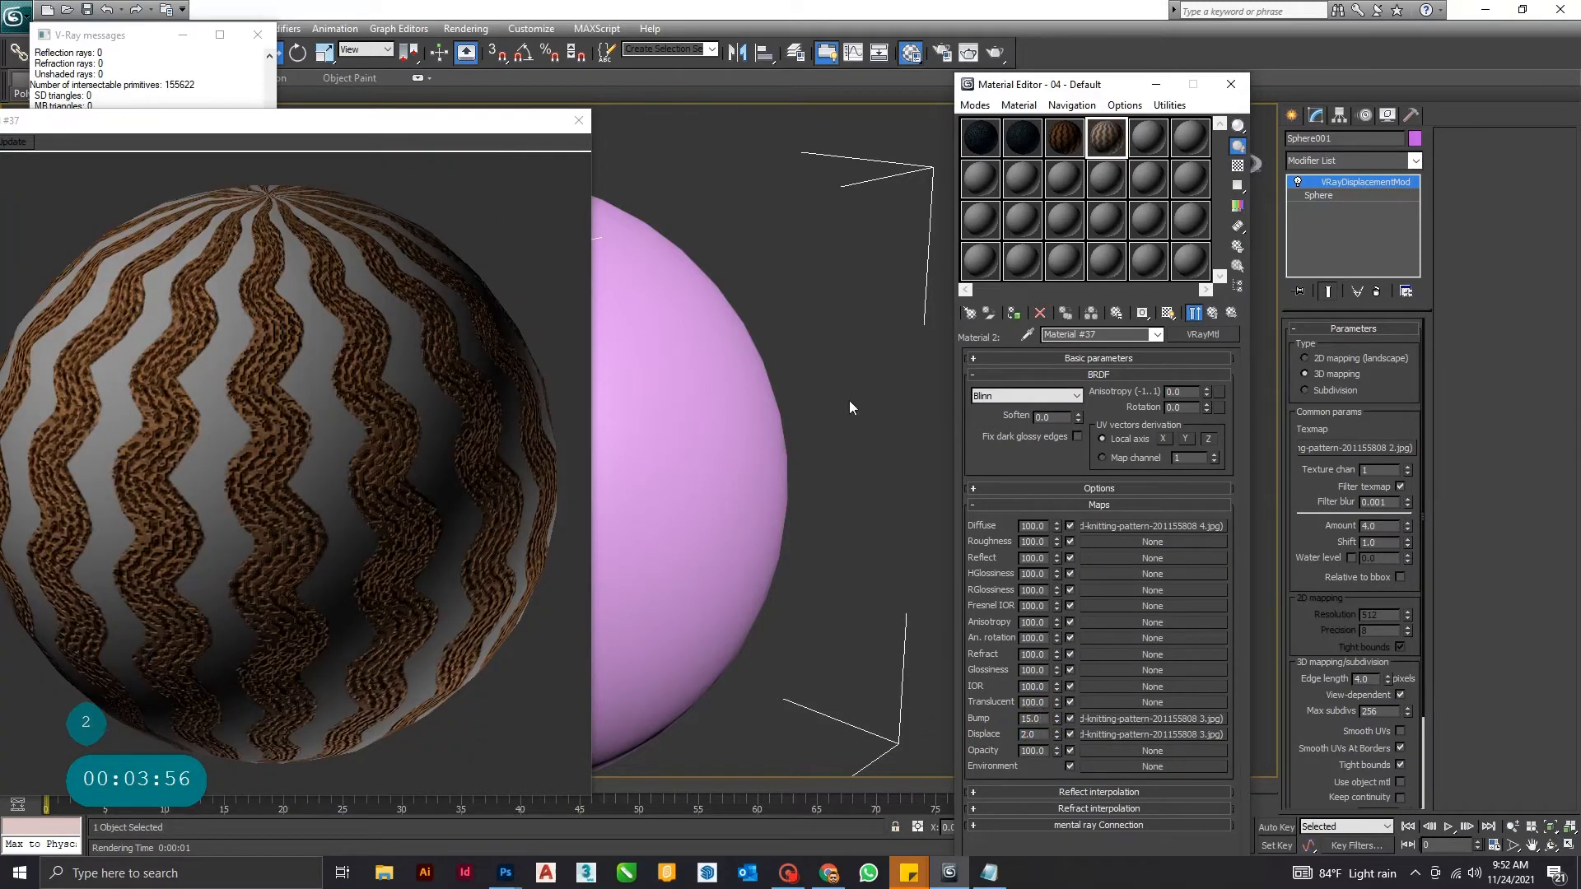
- Test-render the sphere, assign the Blend material to it and render it again, closing each rendered frame
click(969, 52)
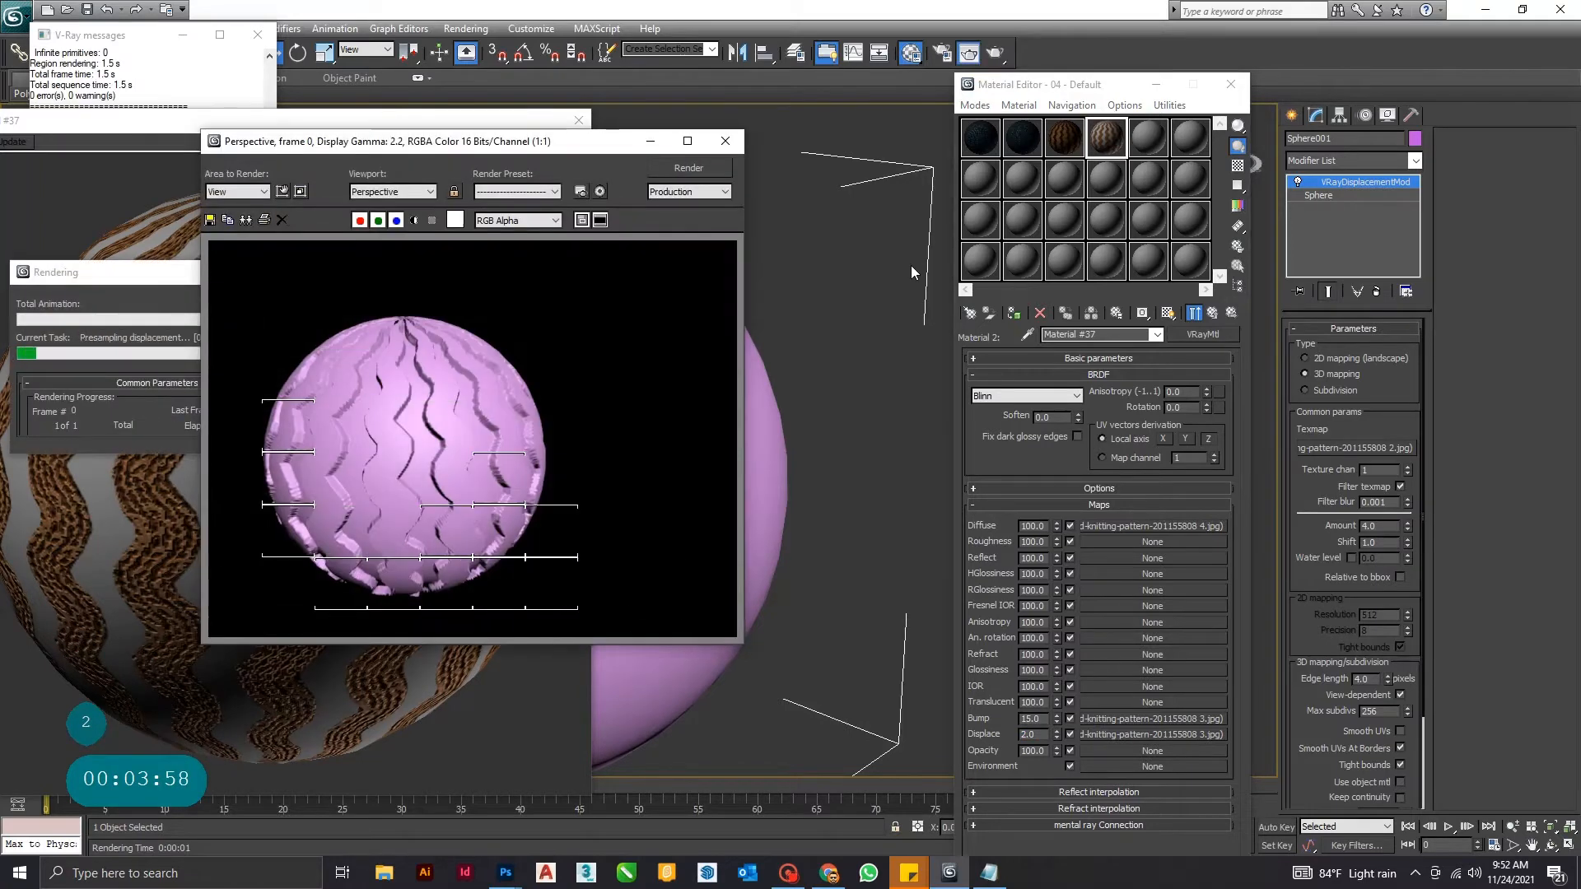
click(726, 141)
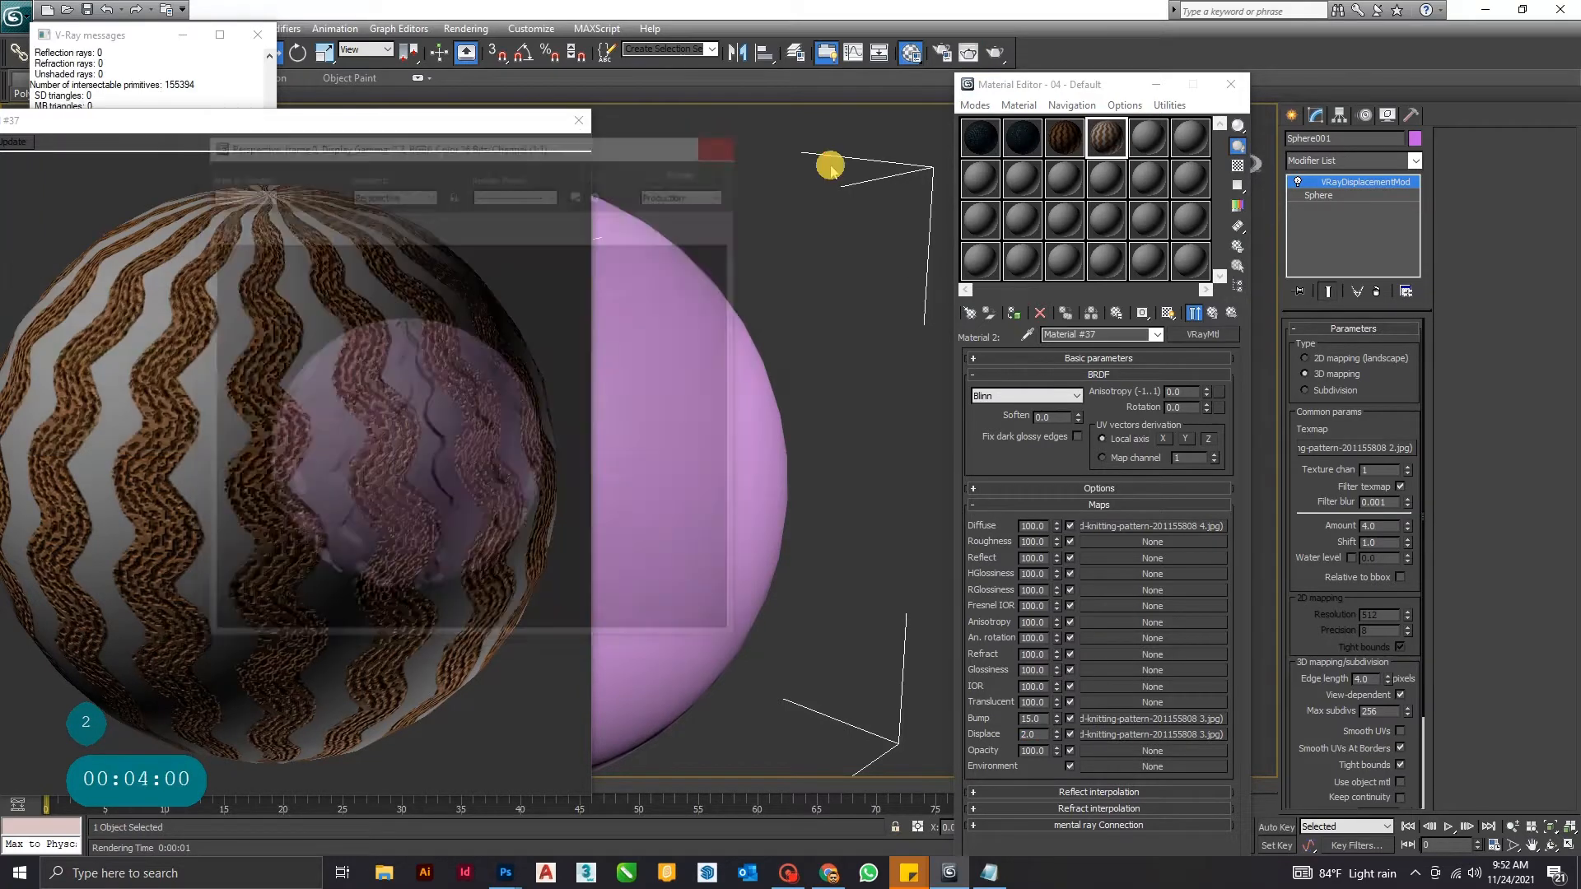
drag(1117, 136, 725, 440)
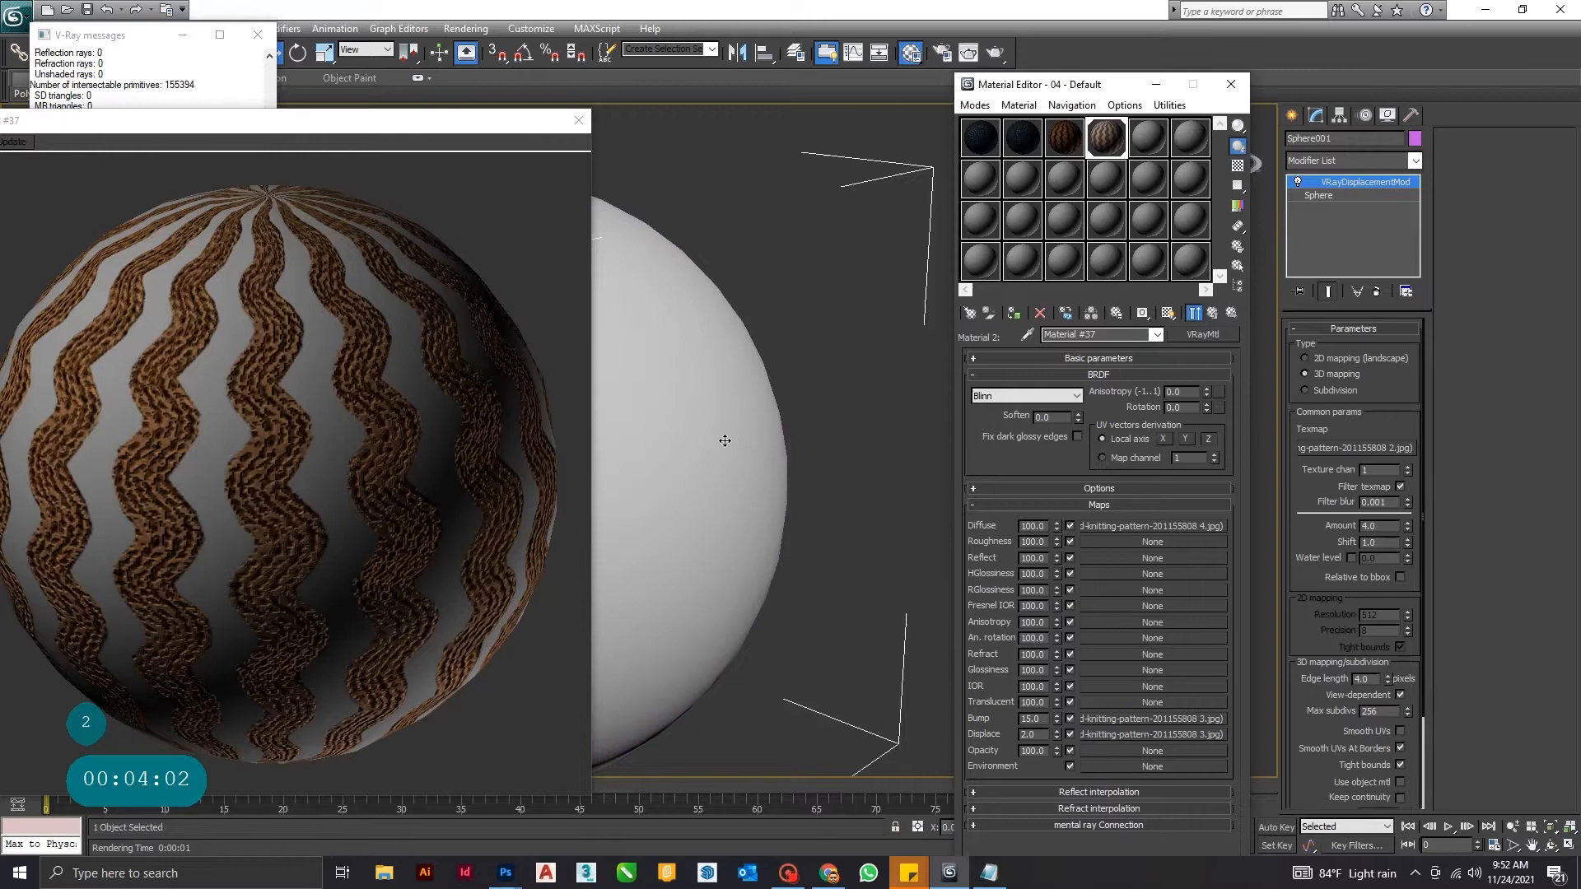
click(997, 58)
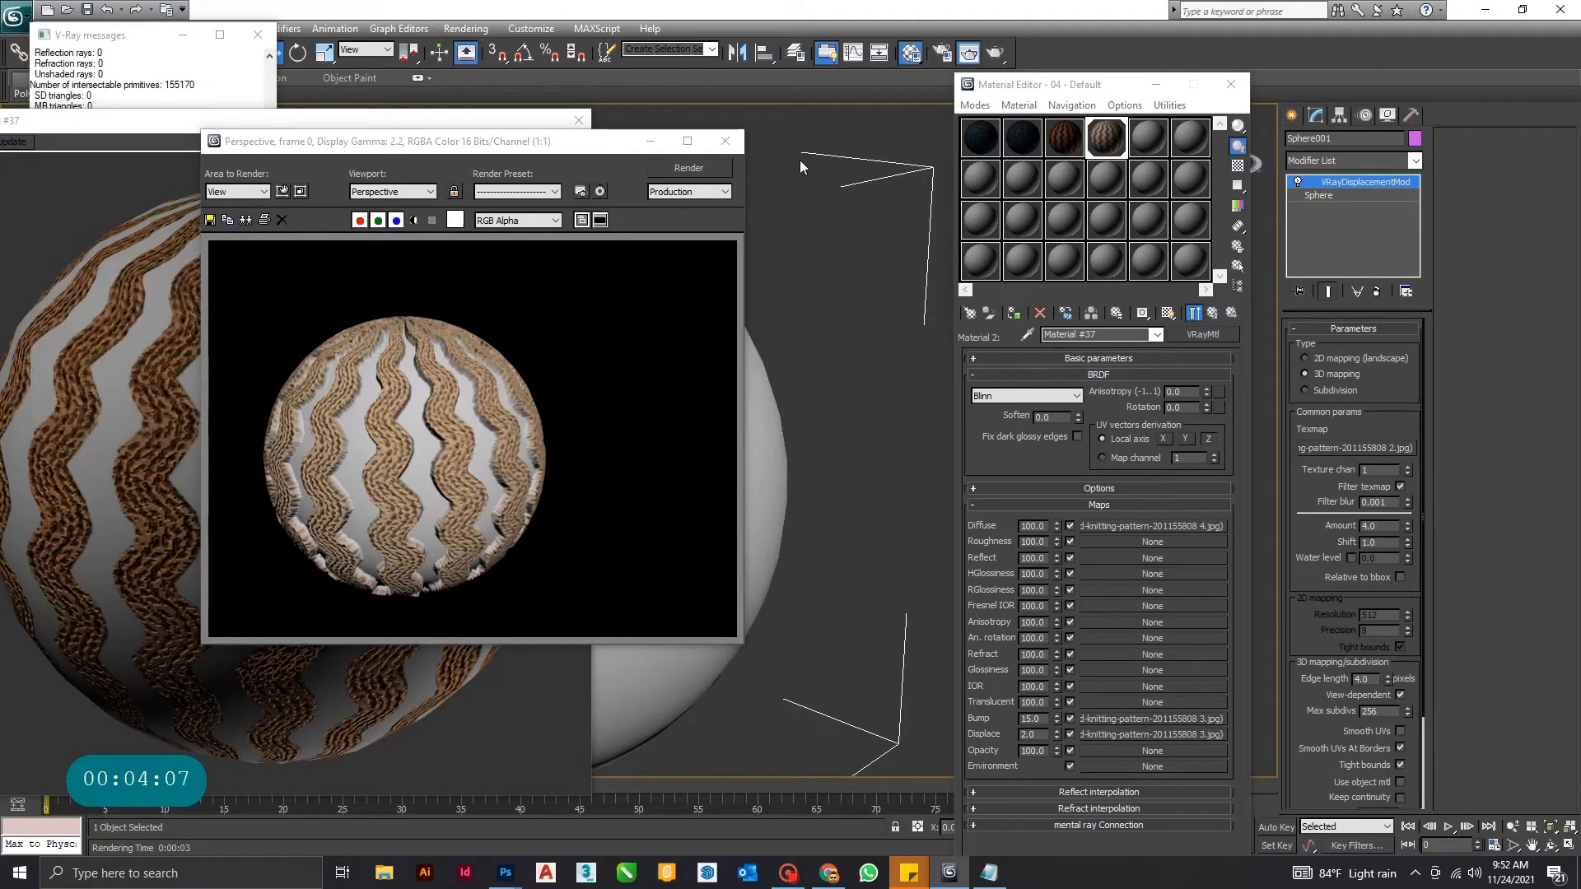
click(736, 143)
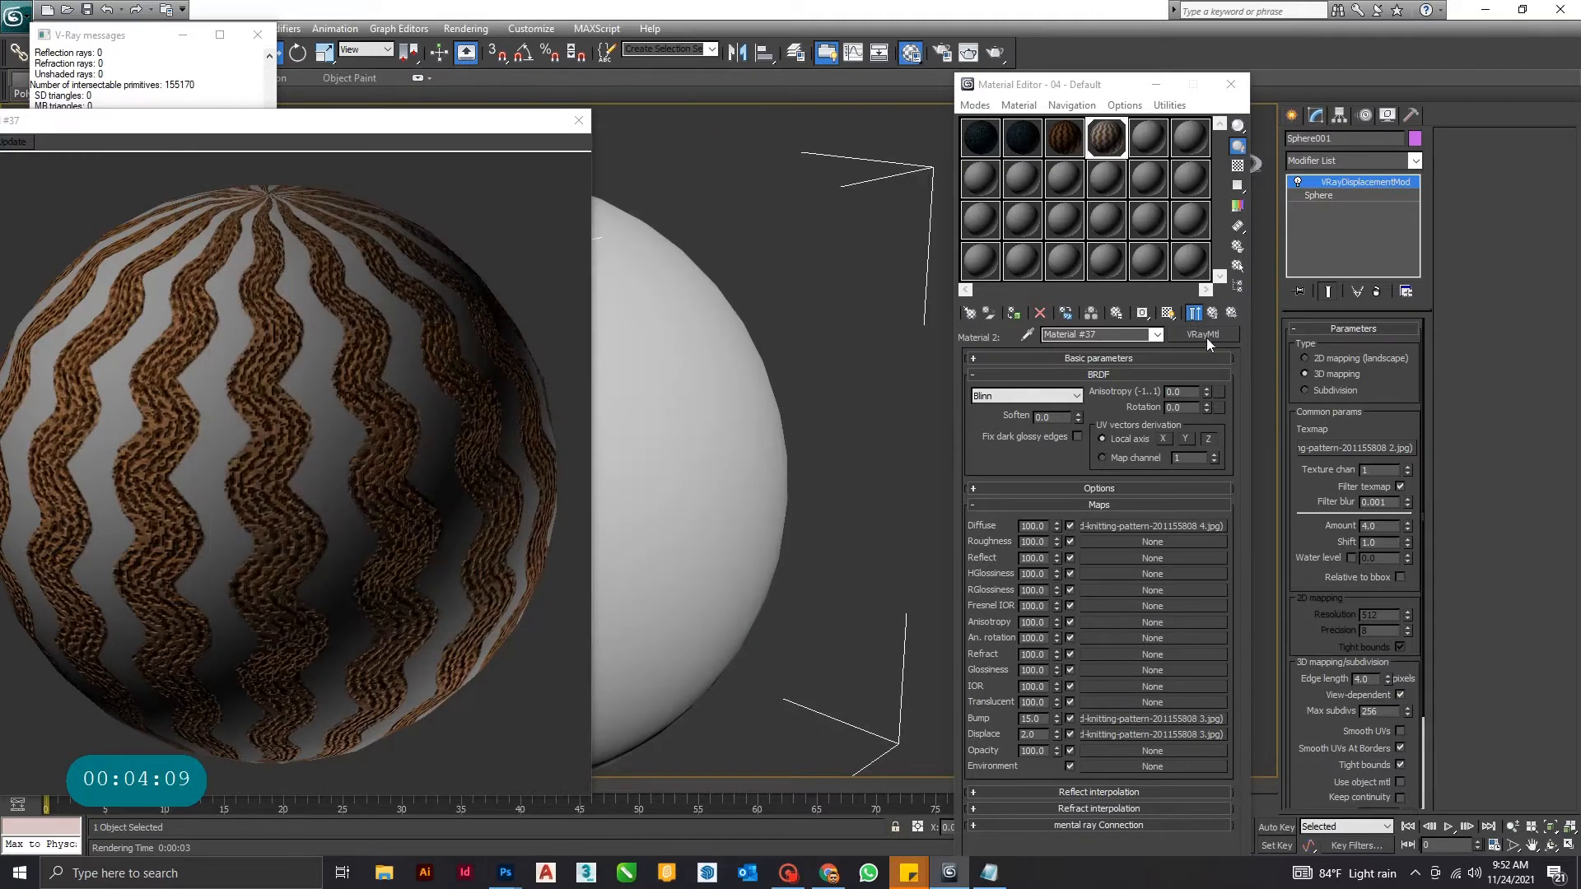
click(1212, 313)
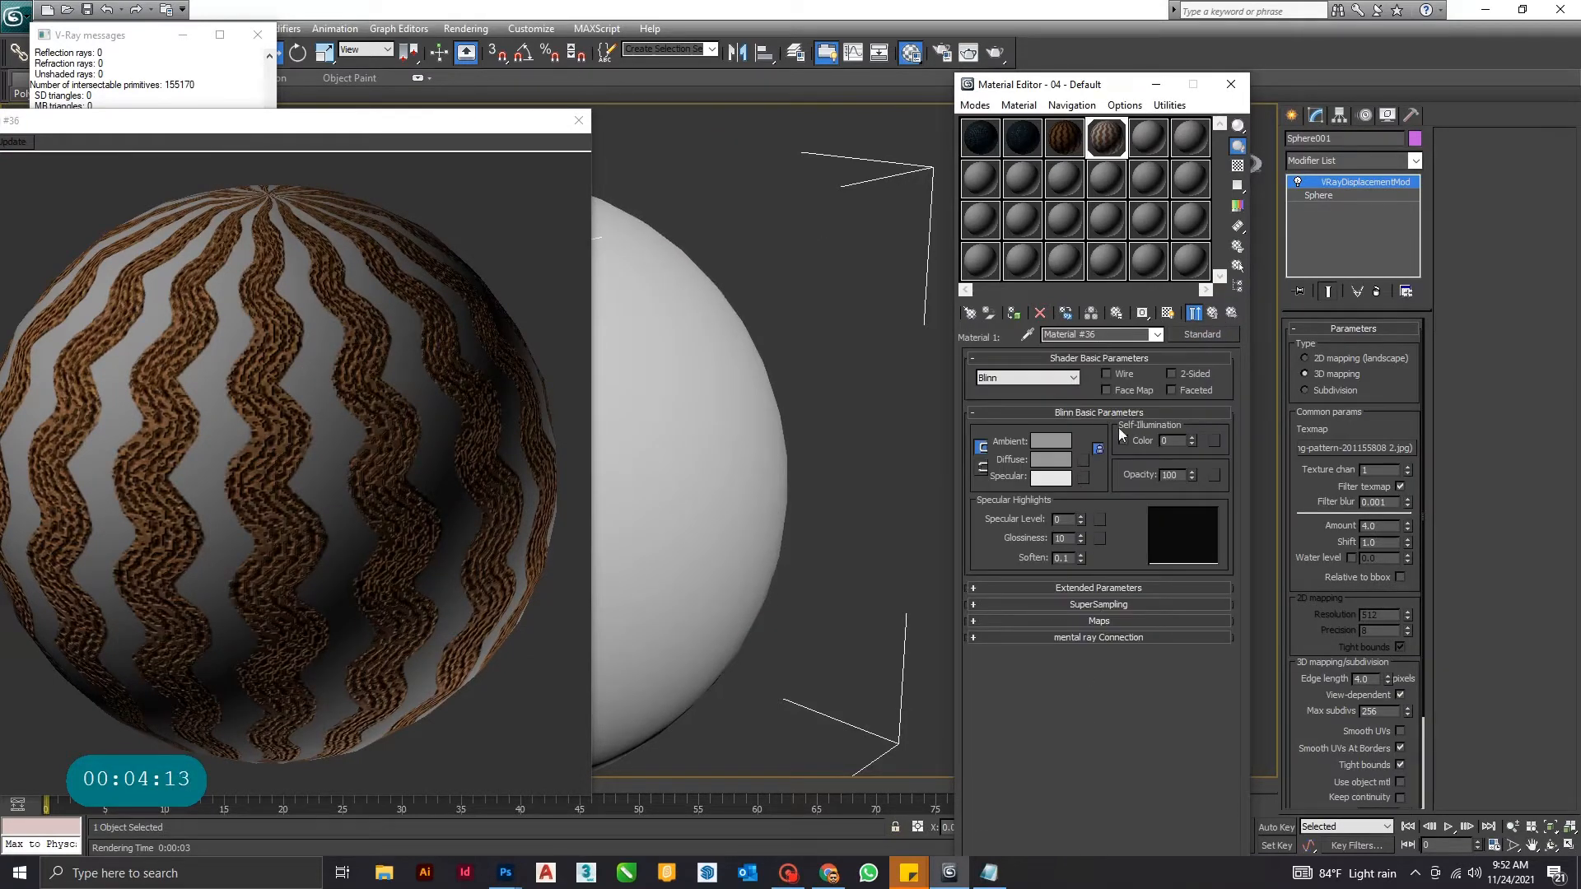
click(1199, 334)
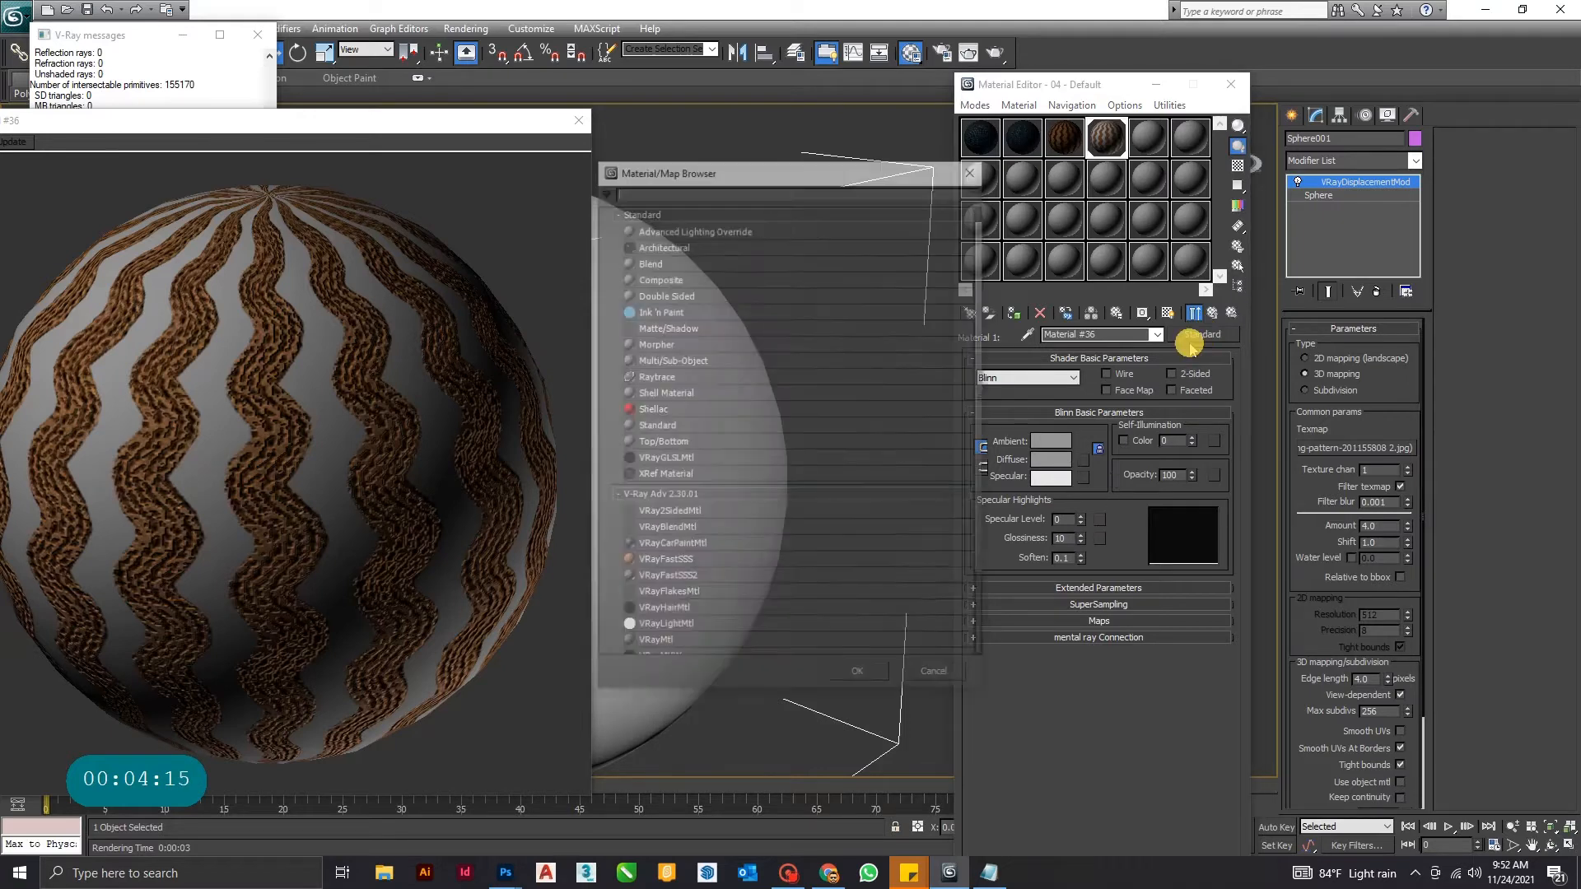
scroll(668, 606, down, 1)
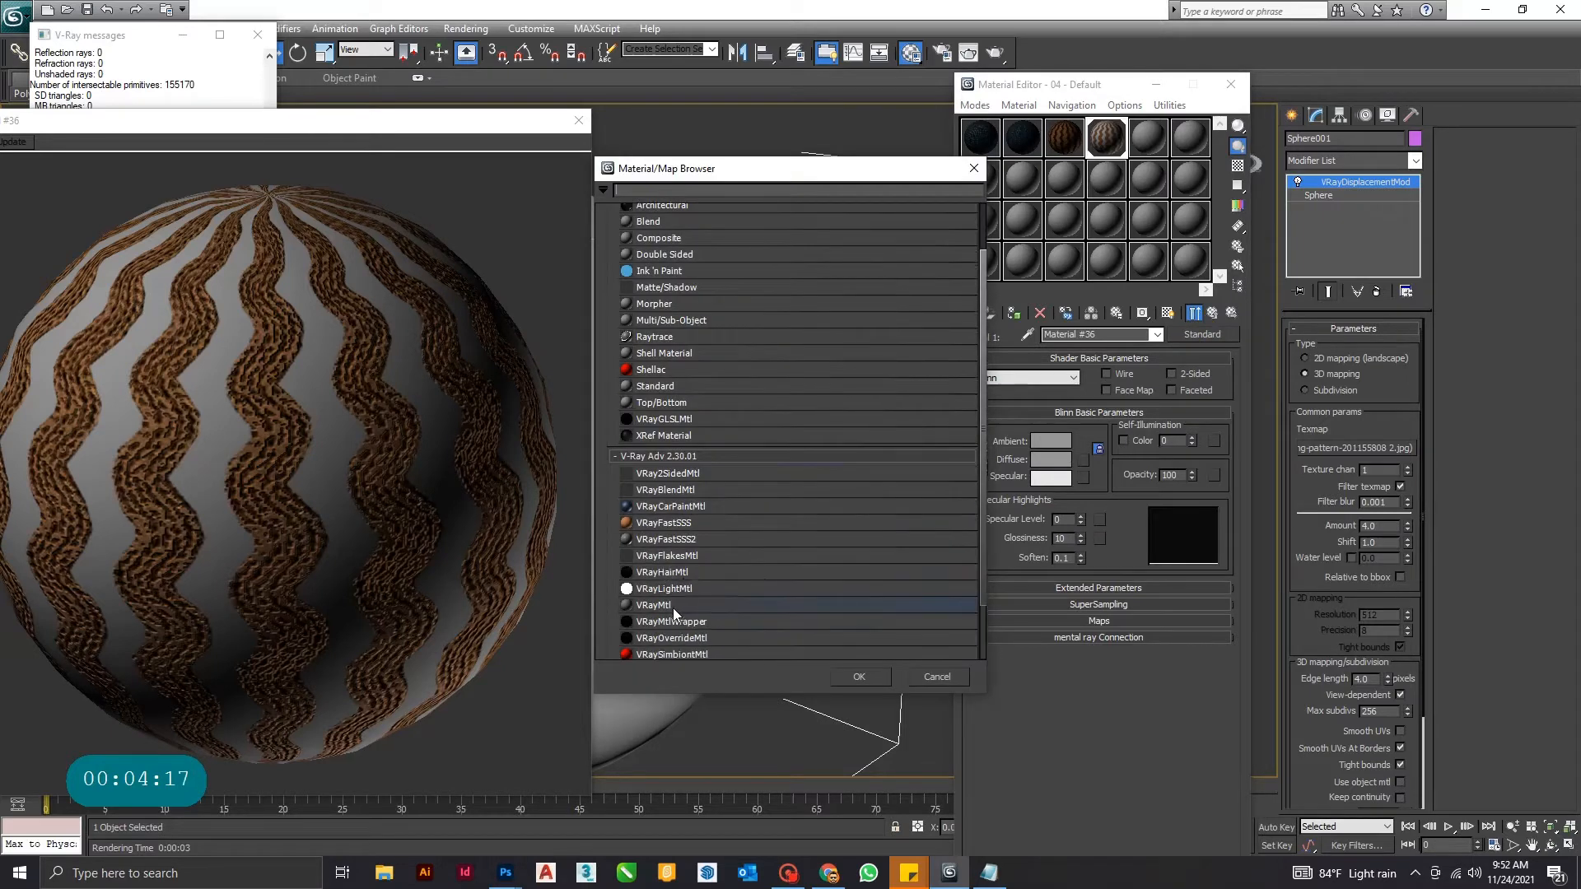
double_click(672, 605)
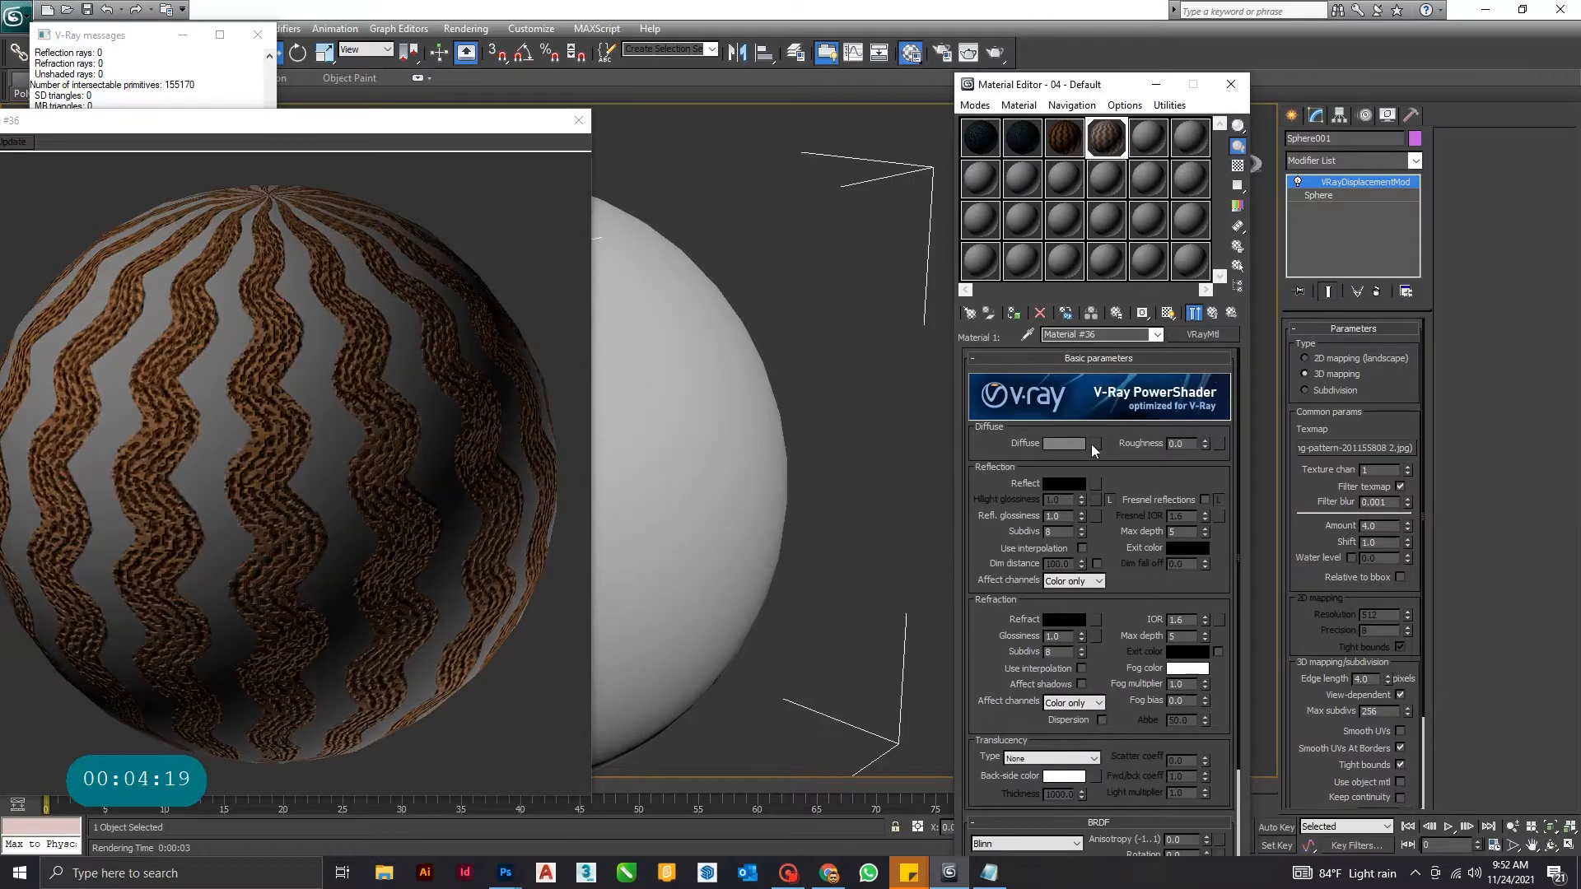
click(1096, 445)
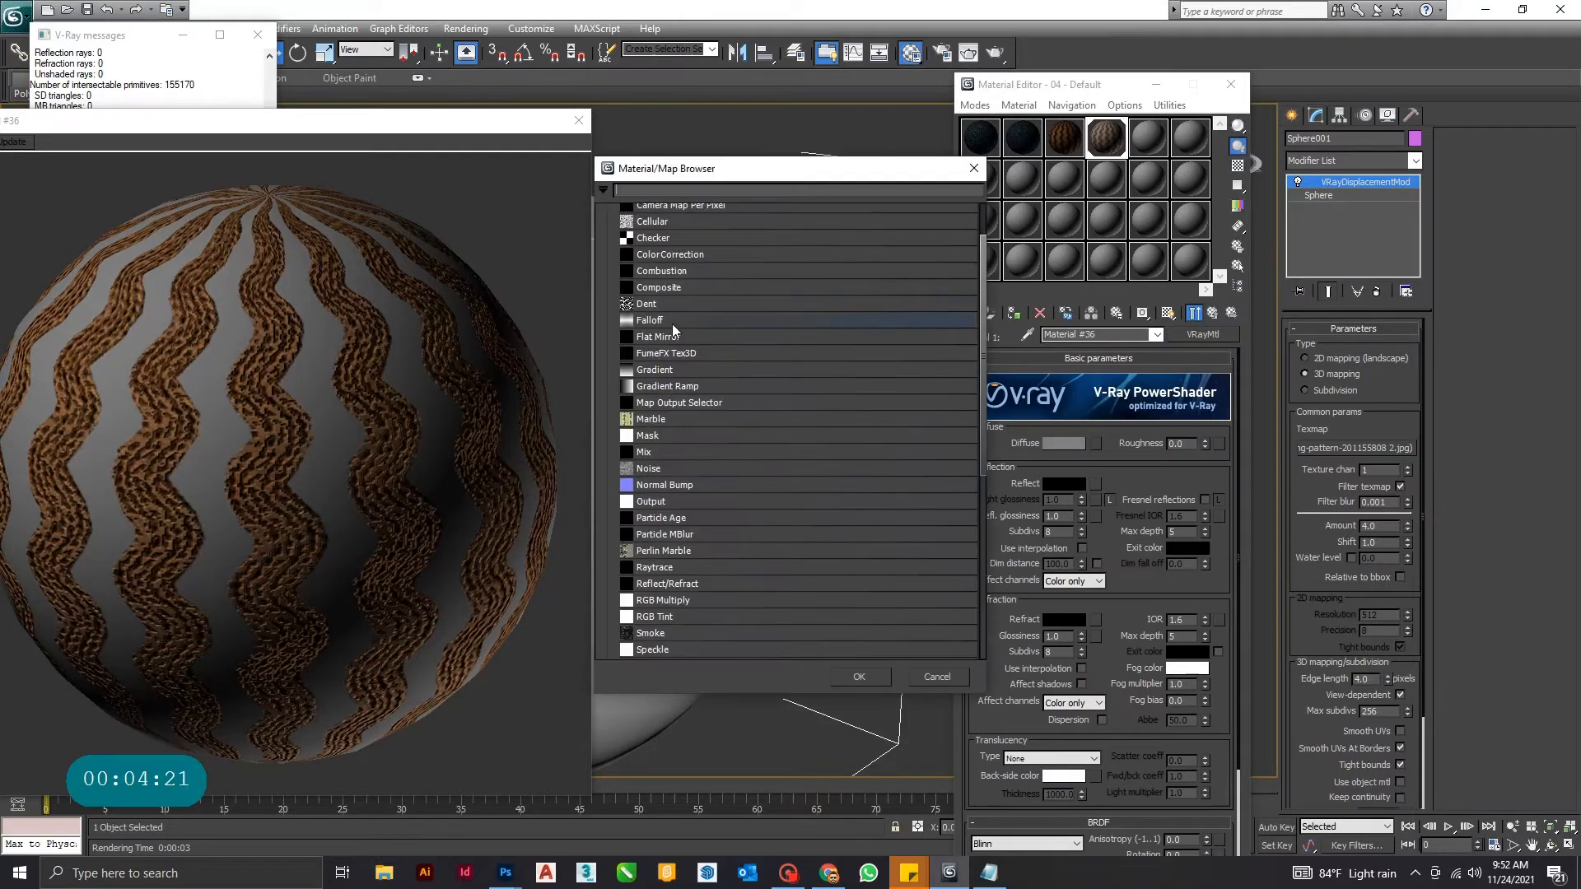
scroll(663, 346, up, 3)
double_click(643, 247)
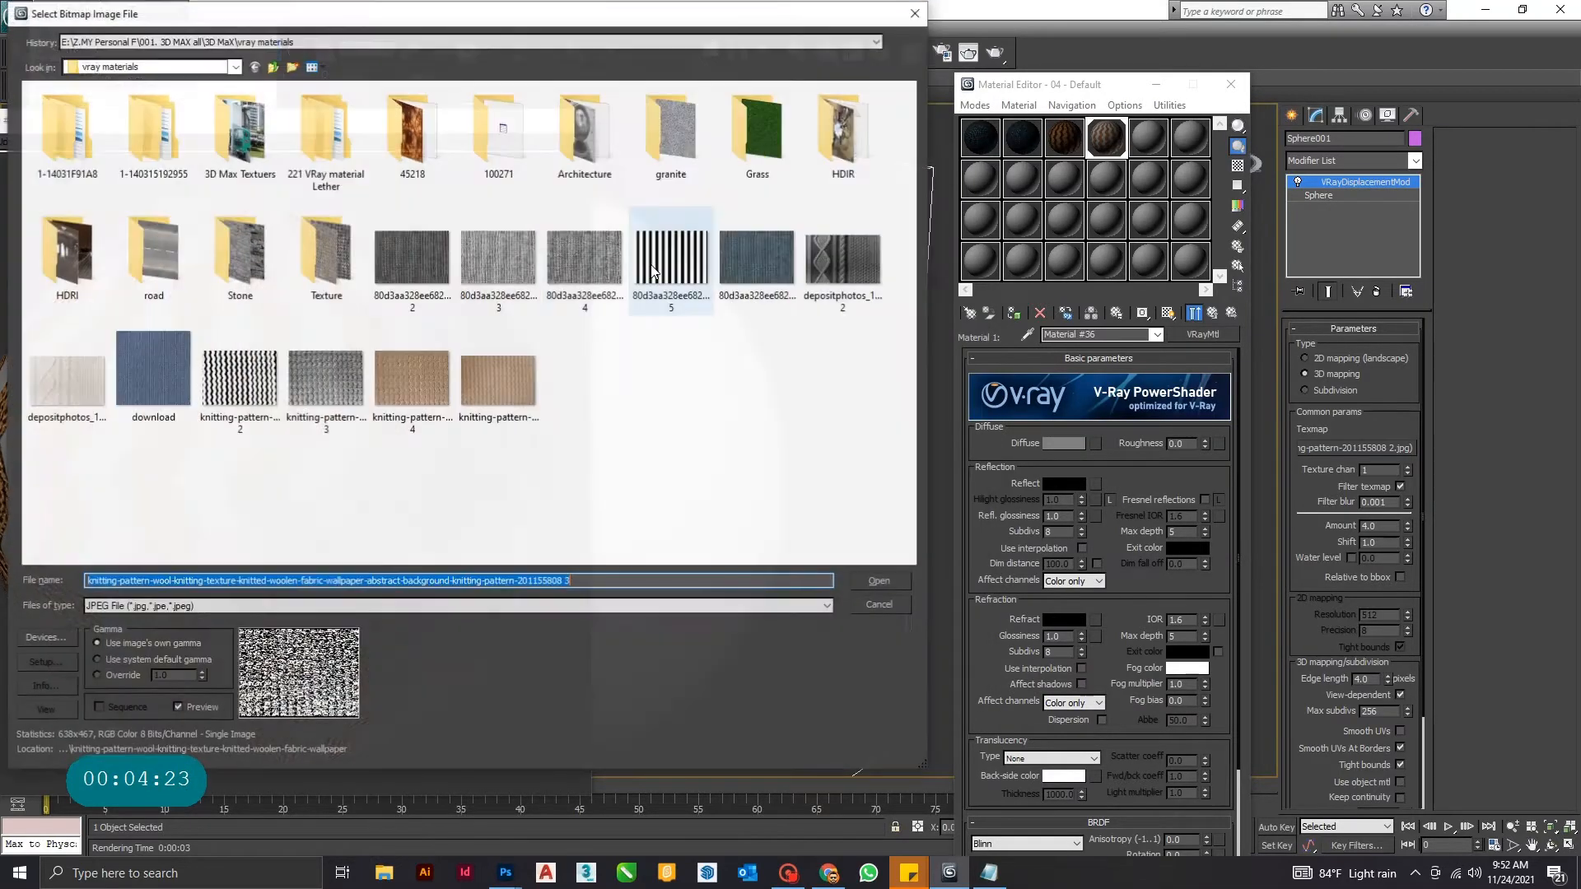
double_click(416, 388)
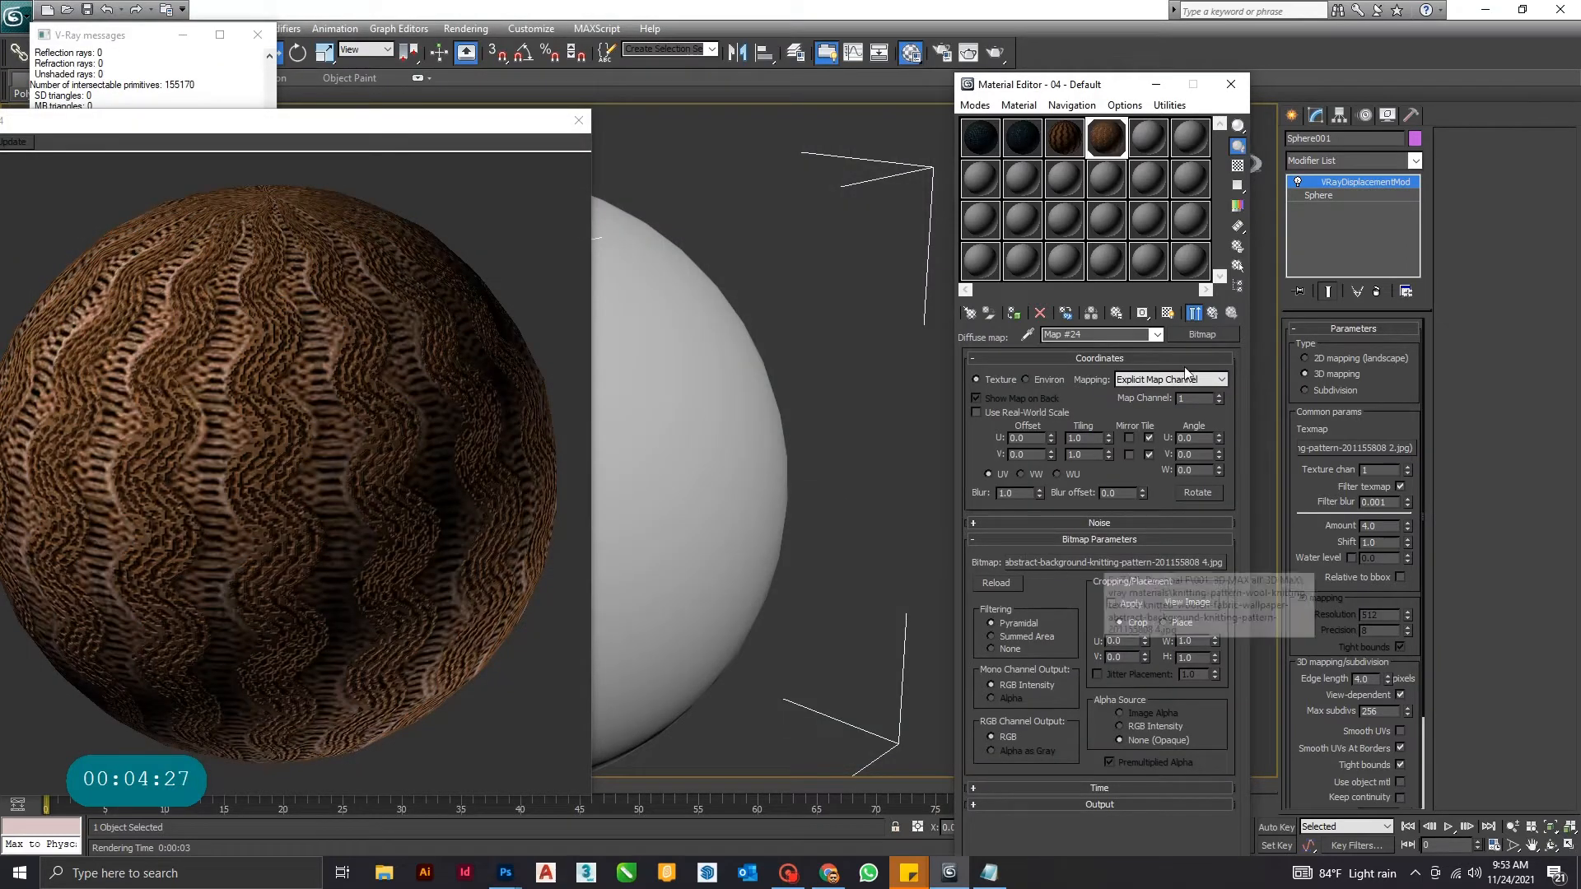
click(1212, 313)
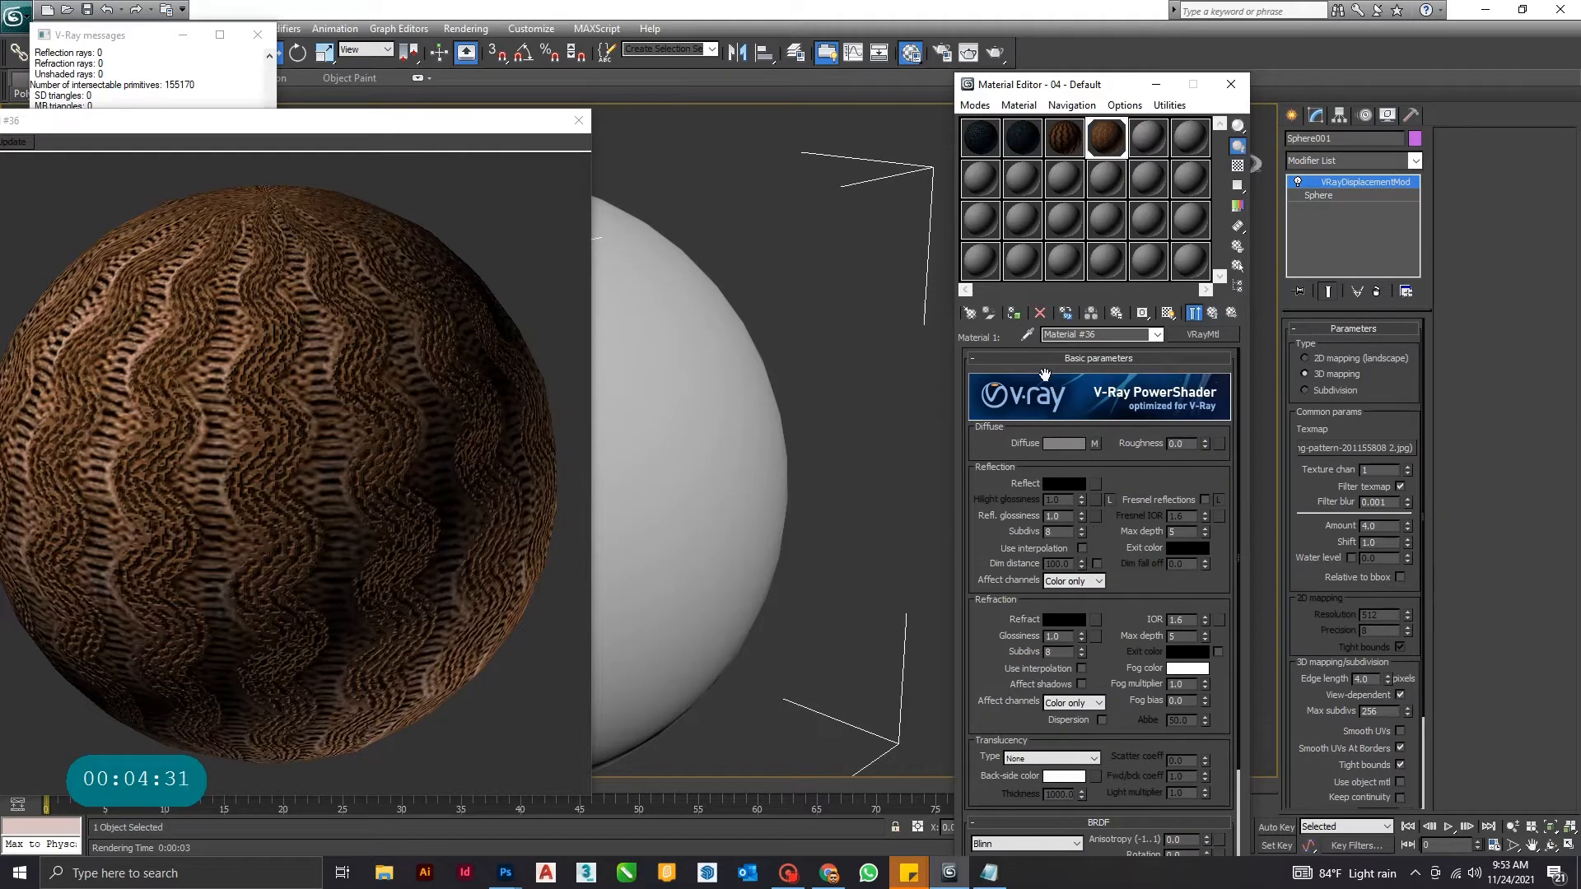
click(1042, 361)
click(1079, 505)
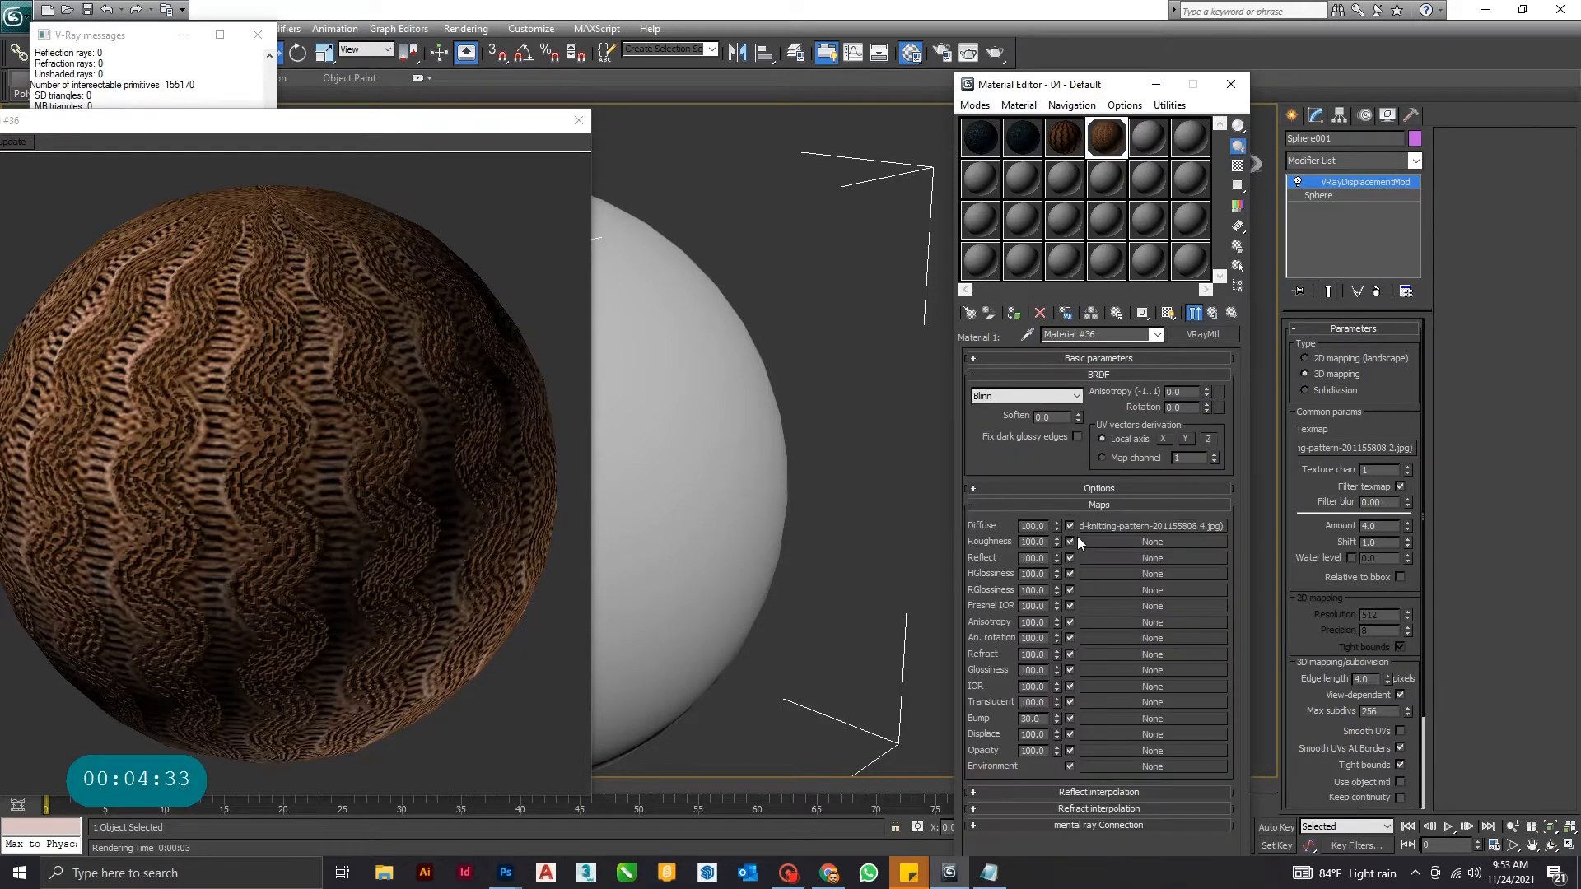
click(1105, 719)
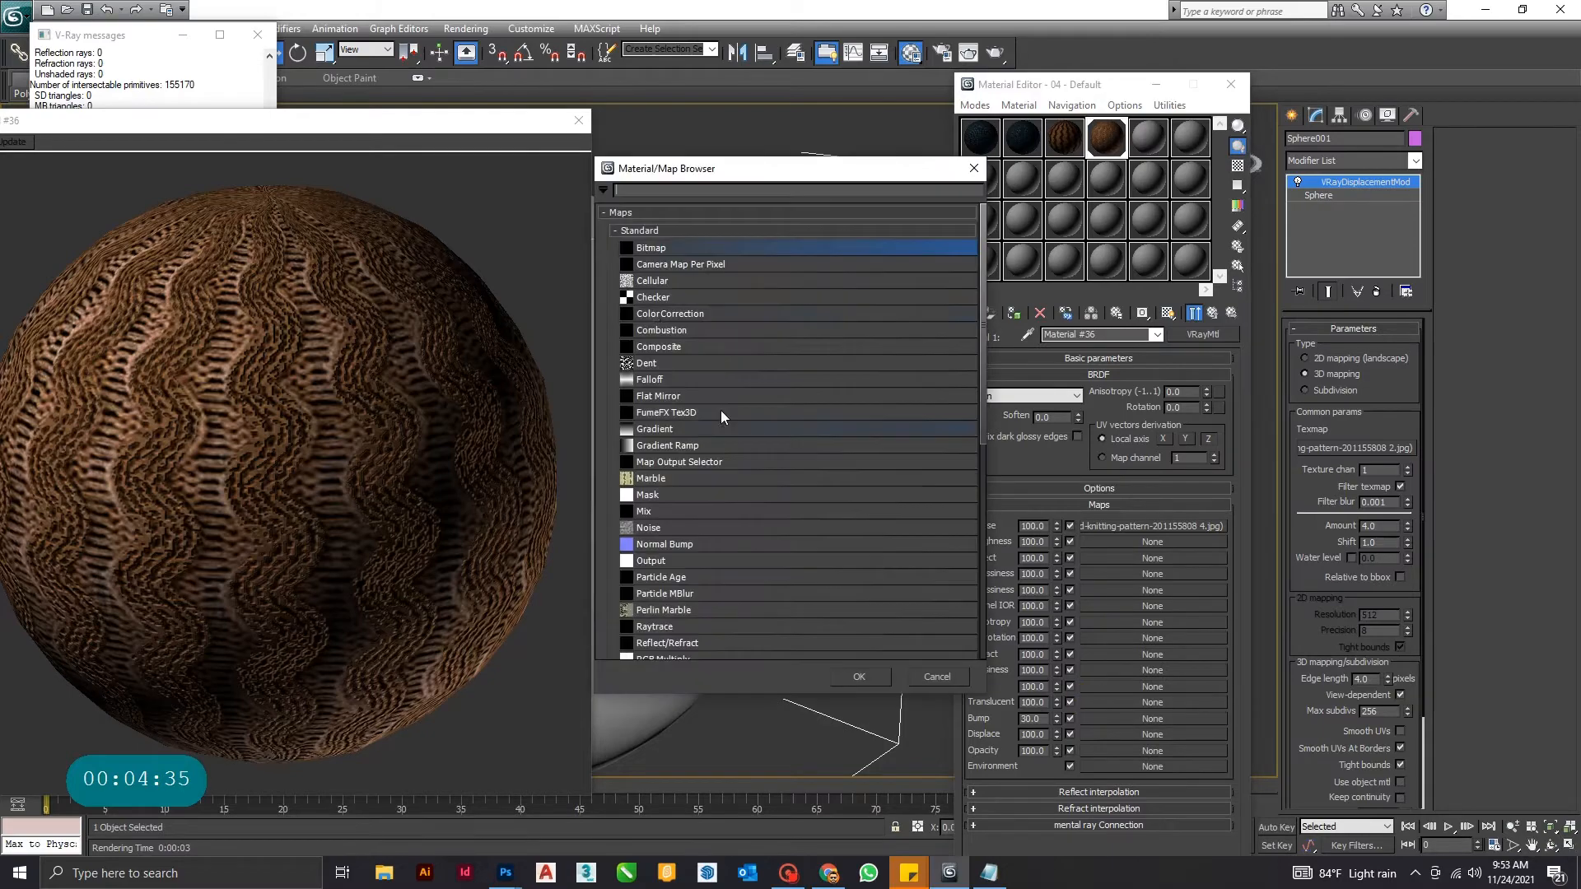
double_click(660, 249)
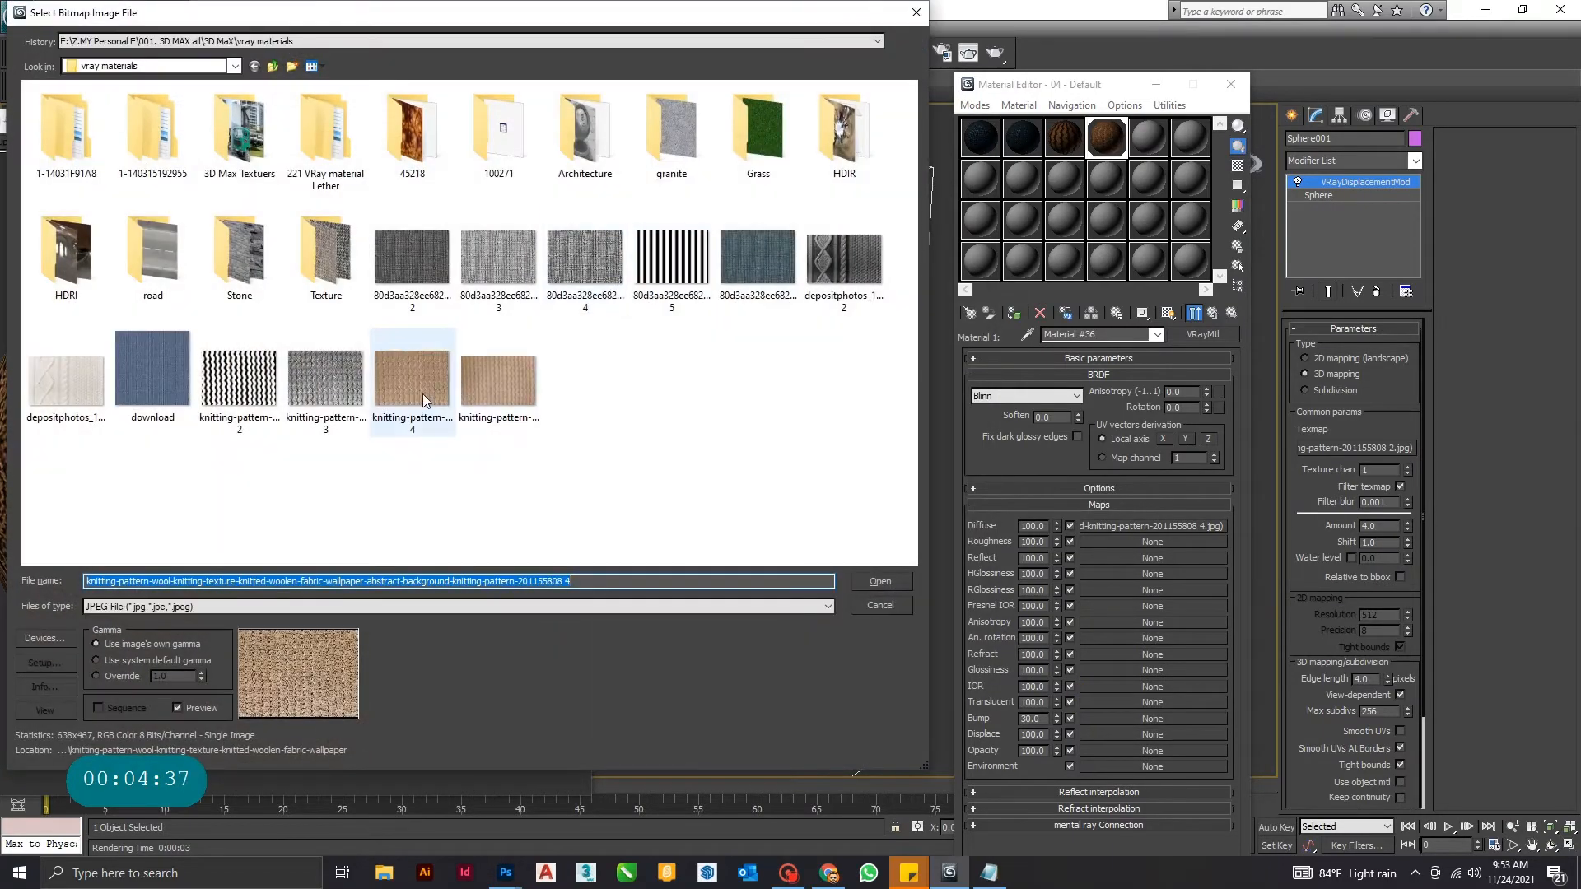
double_click(325, 377)
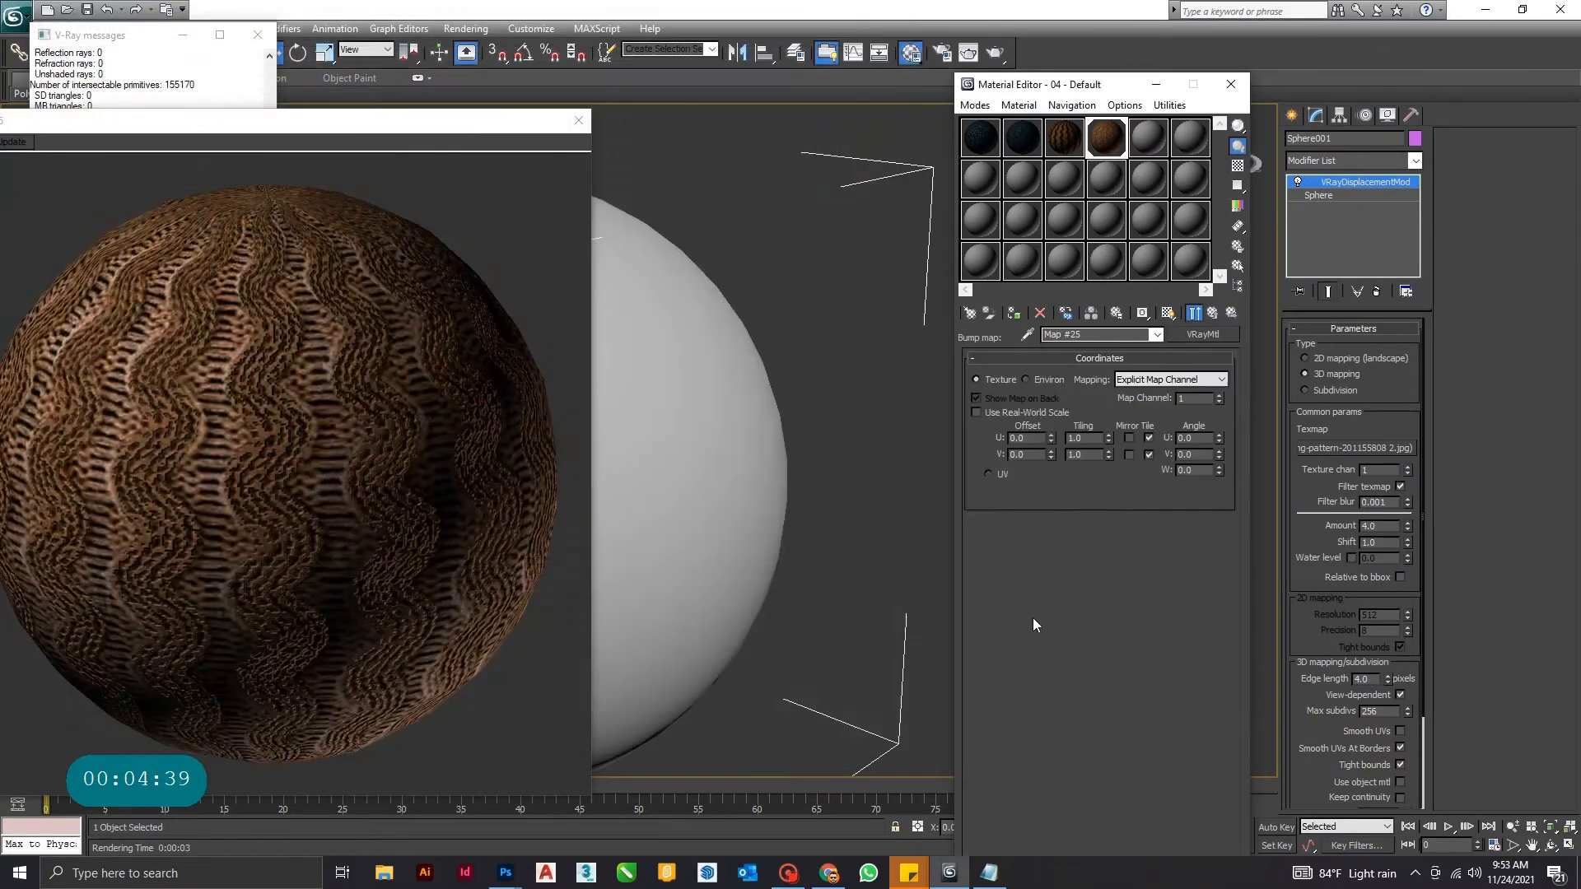
click(1194, 312)
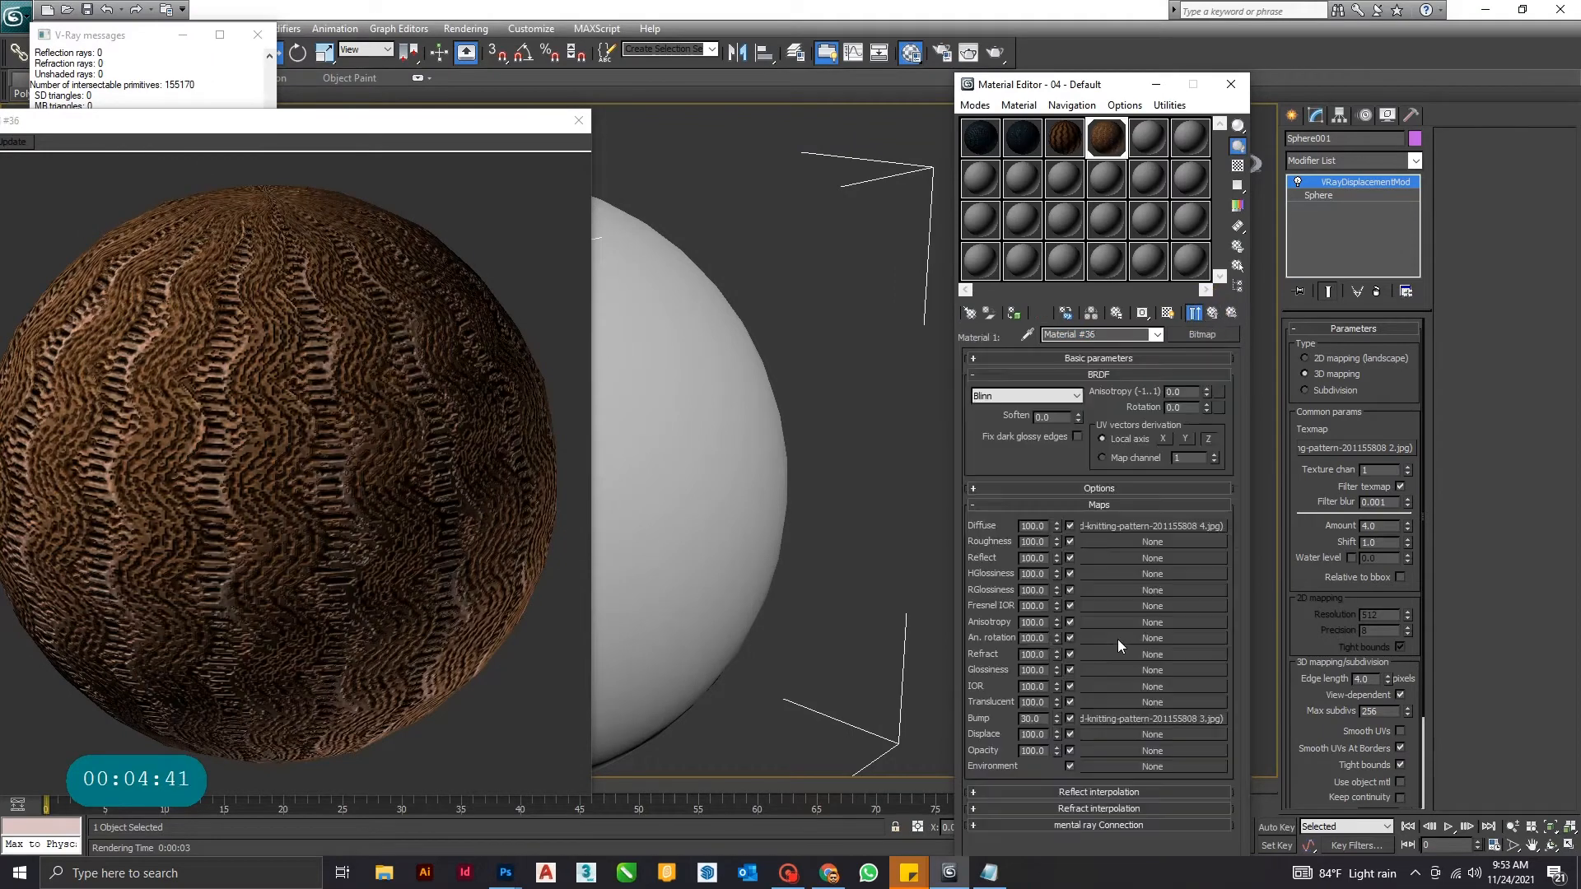
double_click(1043, 717)
text(5)
key(Return)
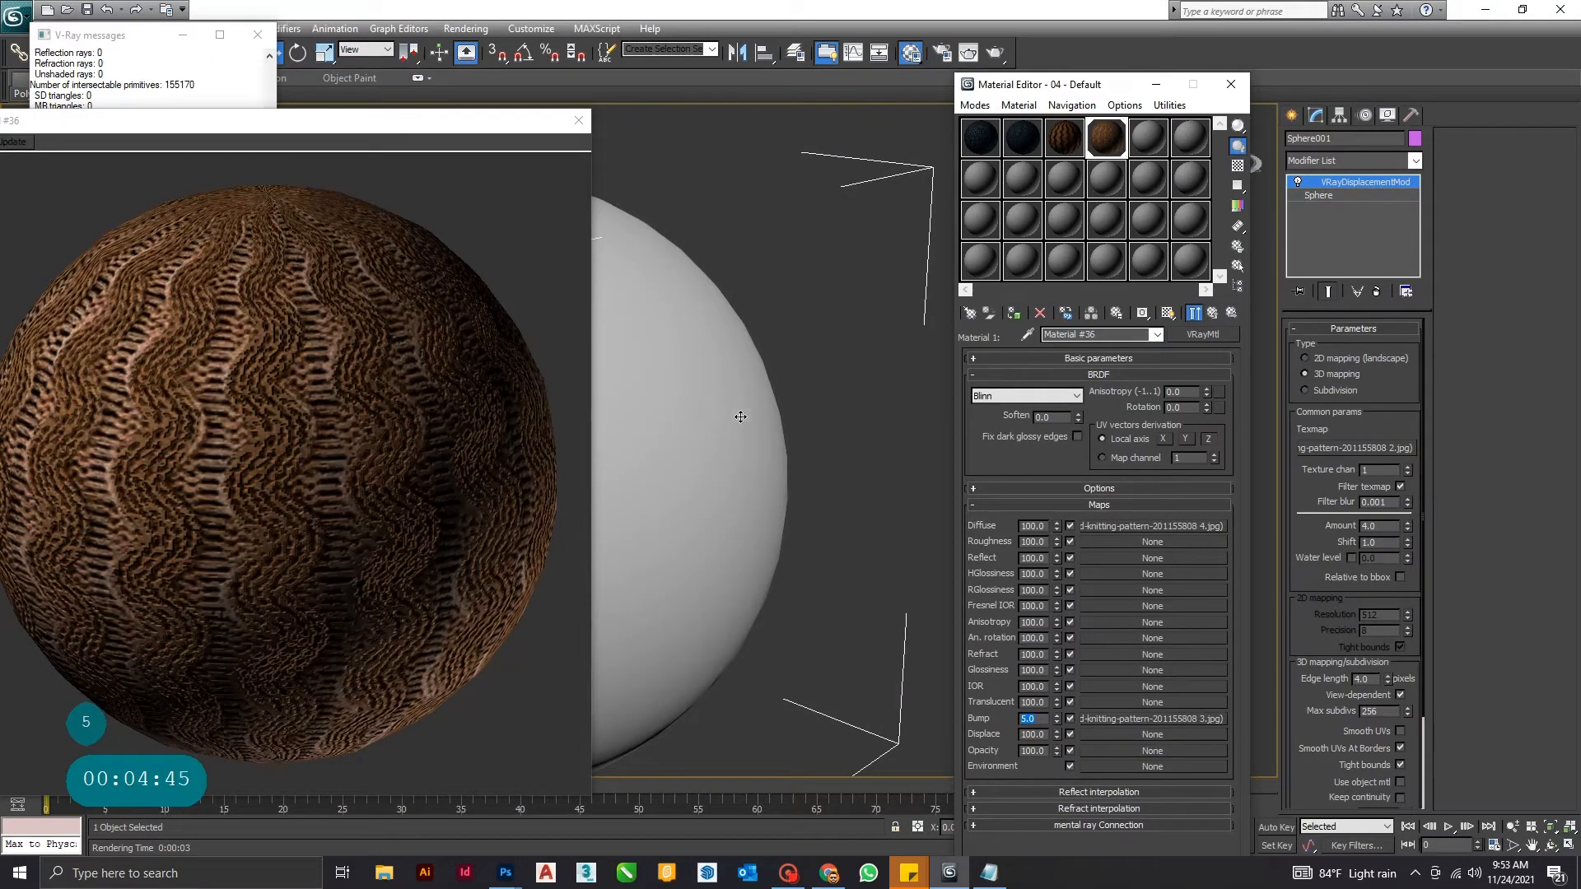
- Enable the RGB color map for Material 1's diffuse bitmap, lower the curve's end point to about 0.664 and test-render the sphere
click(1149, 527)
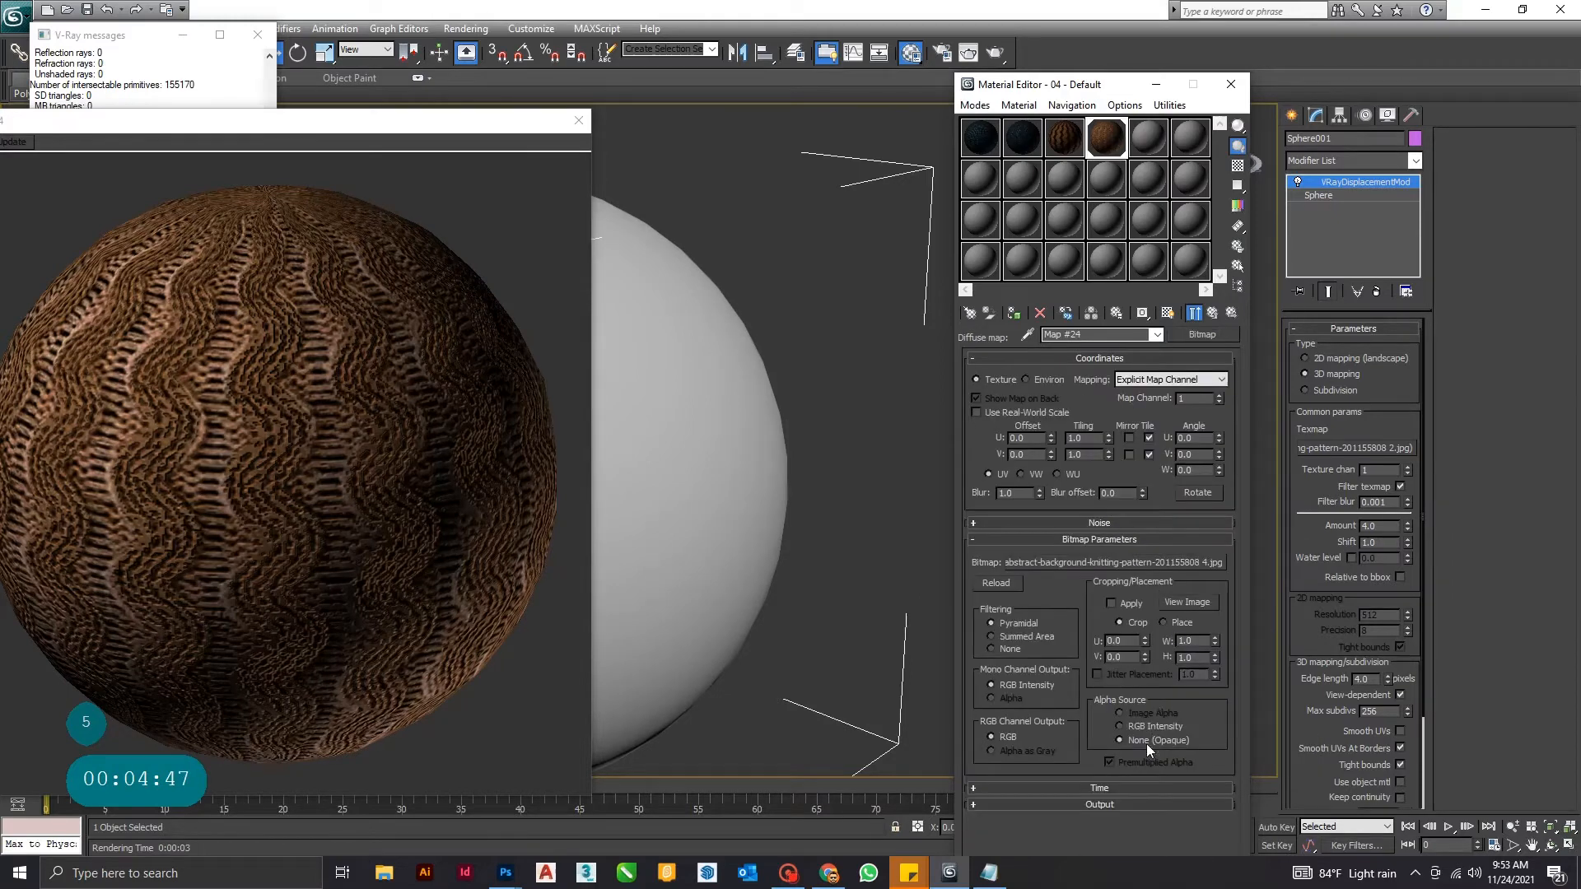
click(1100, 804)
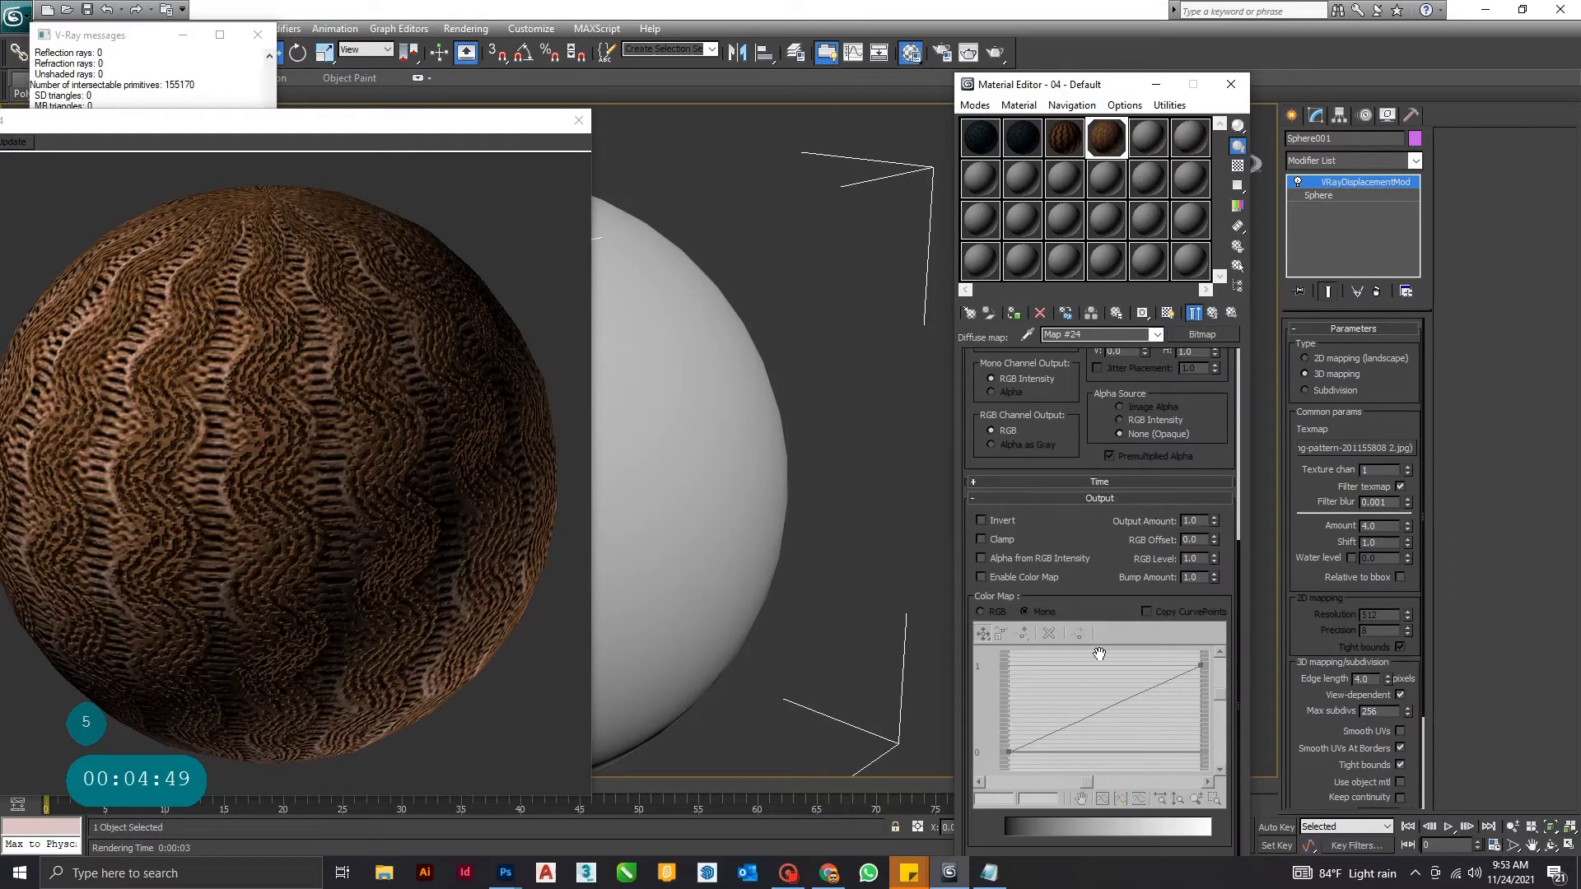
click(982, 578)
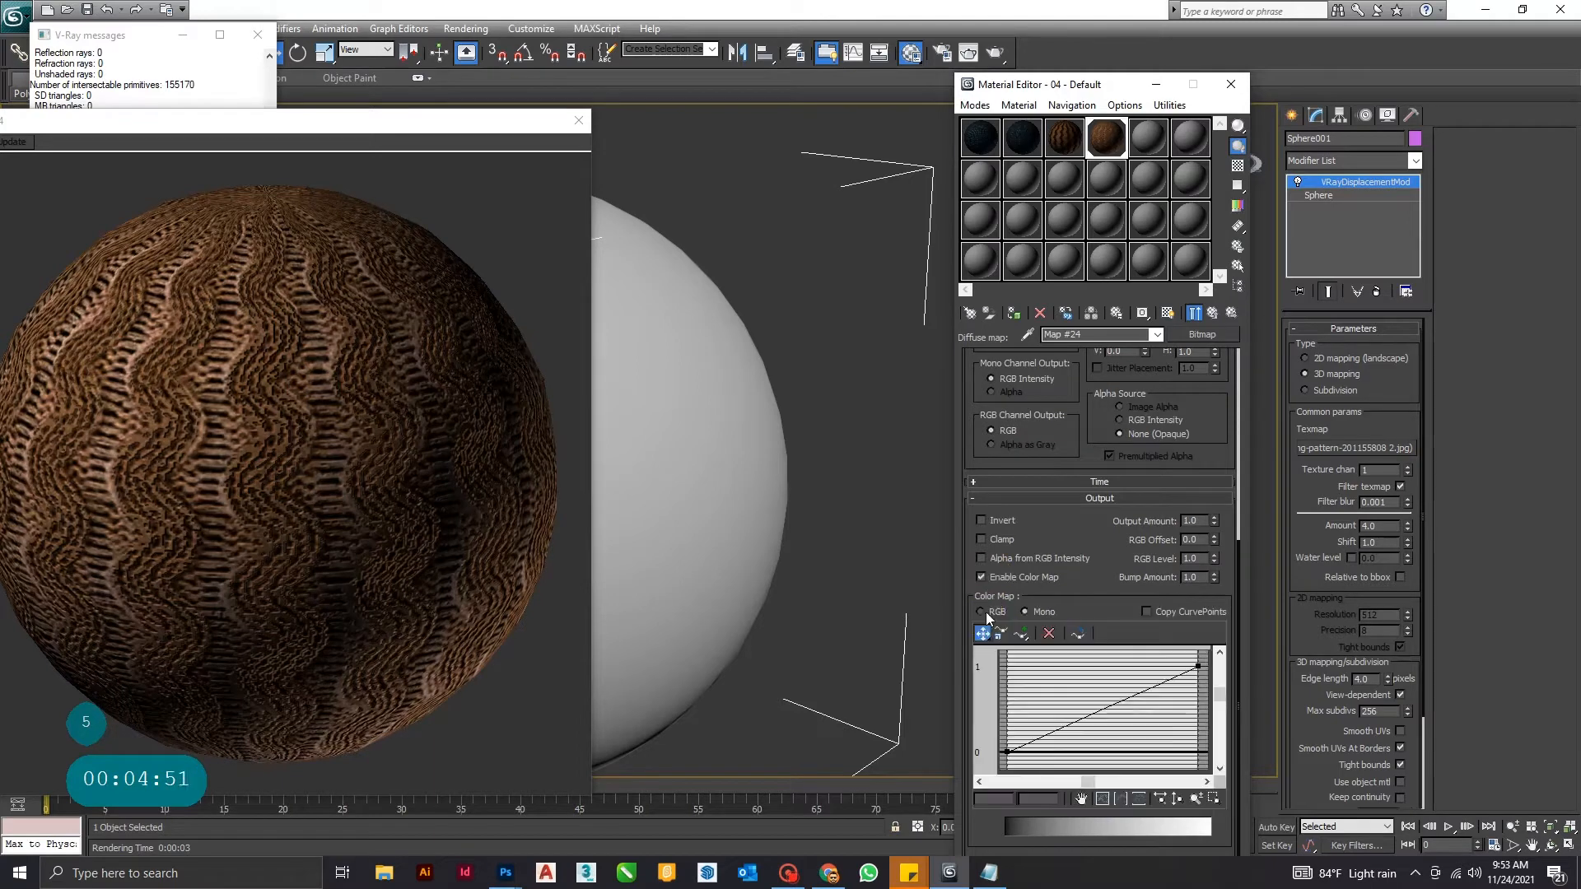
click(1009, 751)
drag(1198, 665, 1198, 696)
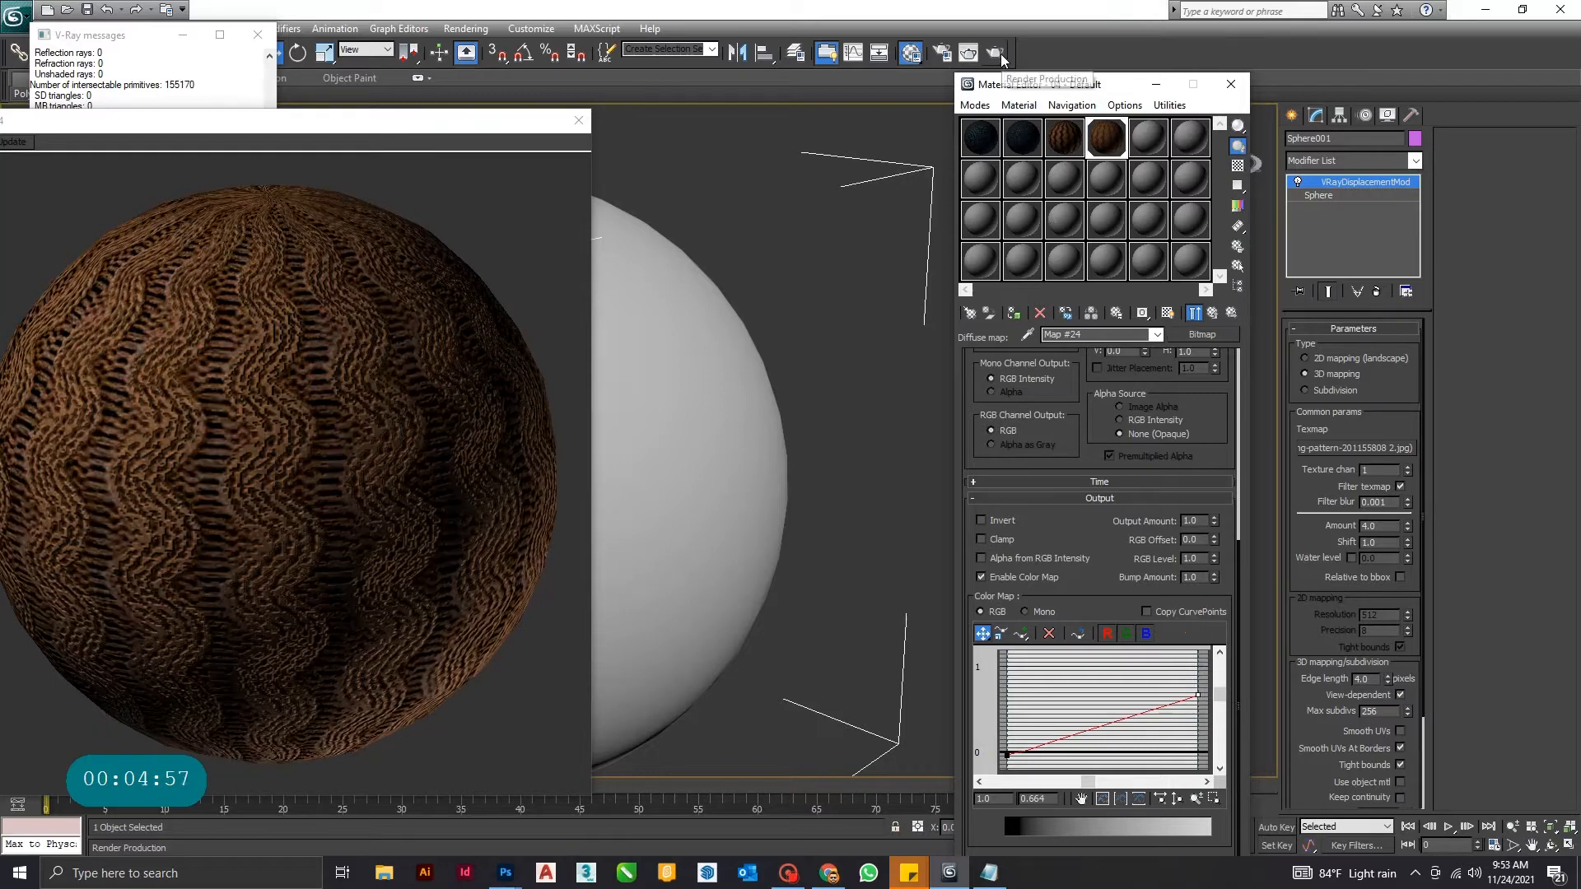
click(968, 52)
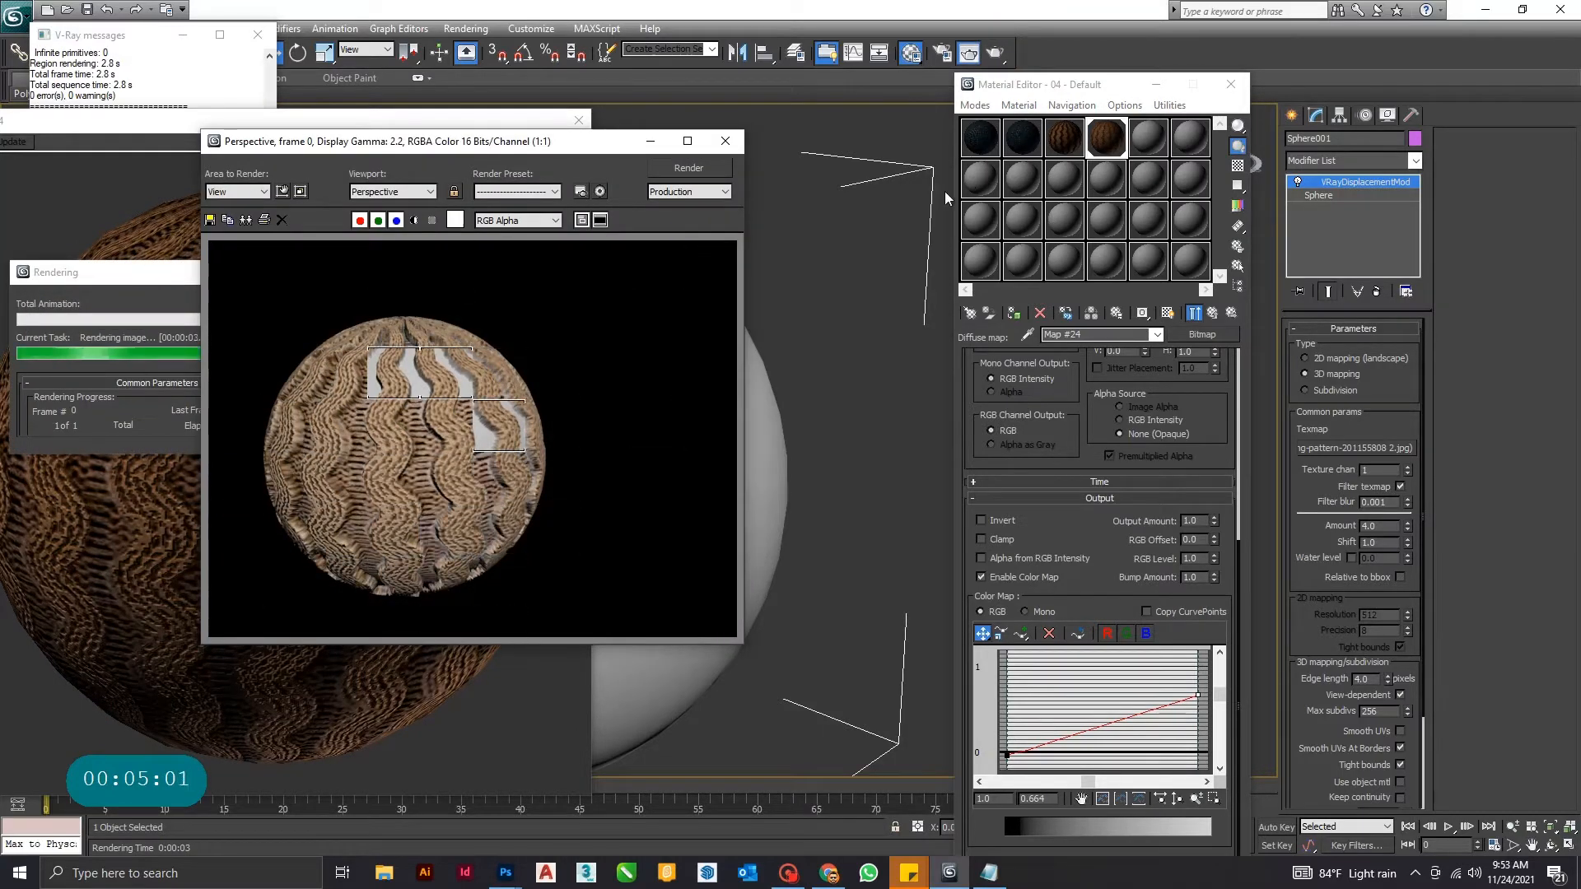
click(723, 141)
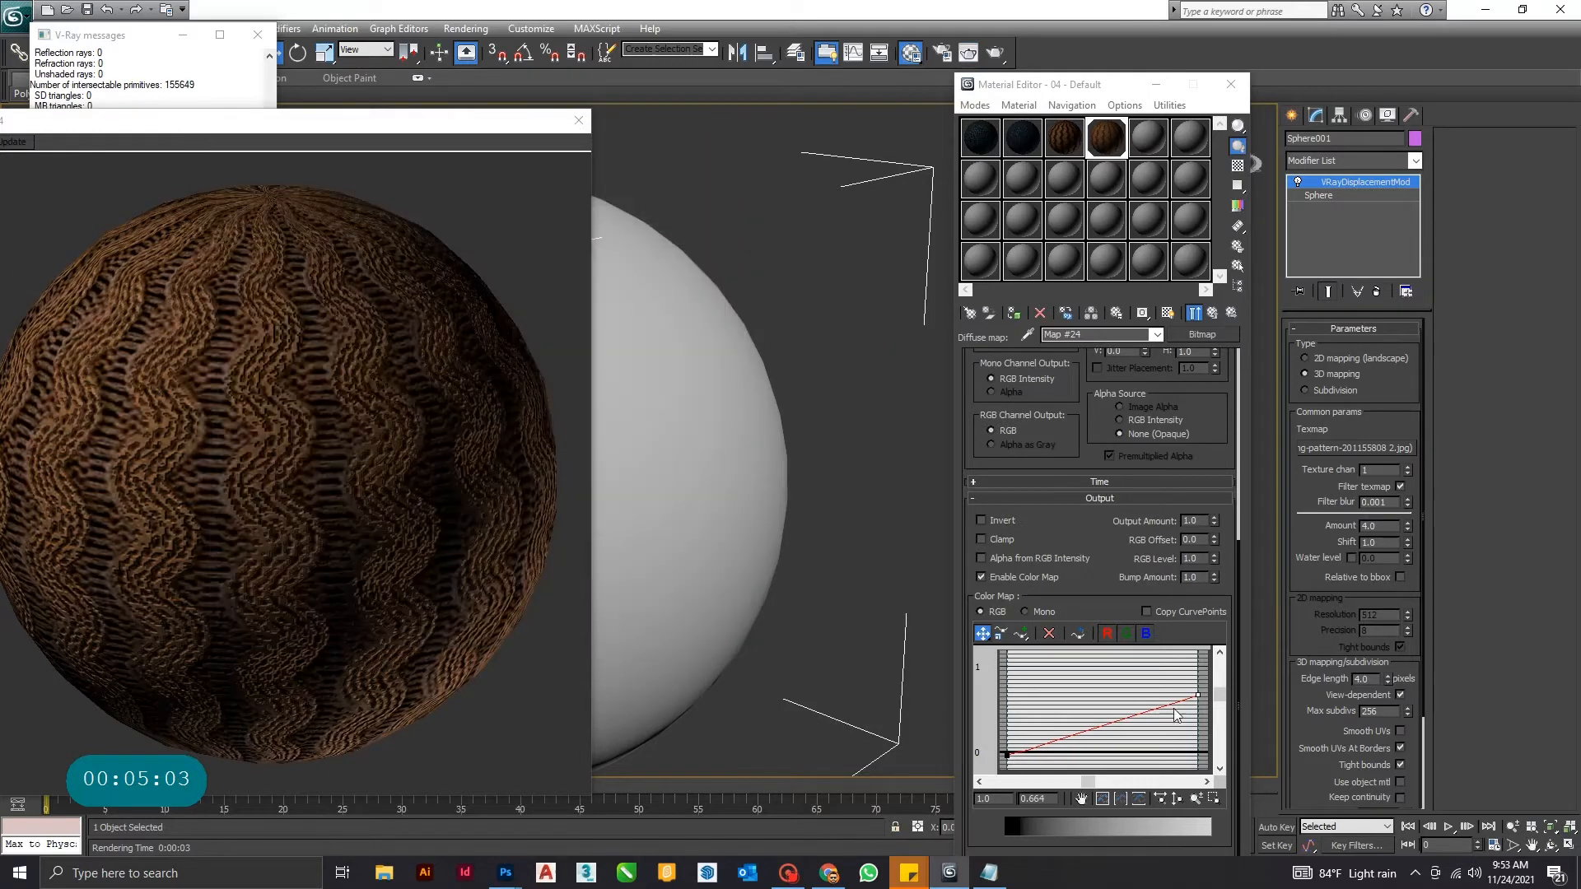
- Lower the end point of the diffuse bitmap's RGB curve to about 0.358 and test-render the sphere again
drag(1198, 705, 1199, 722)
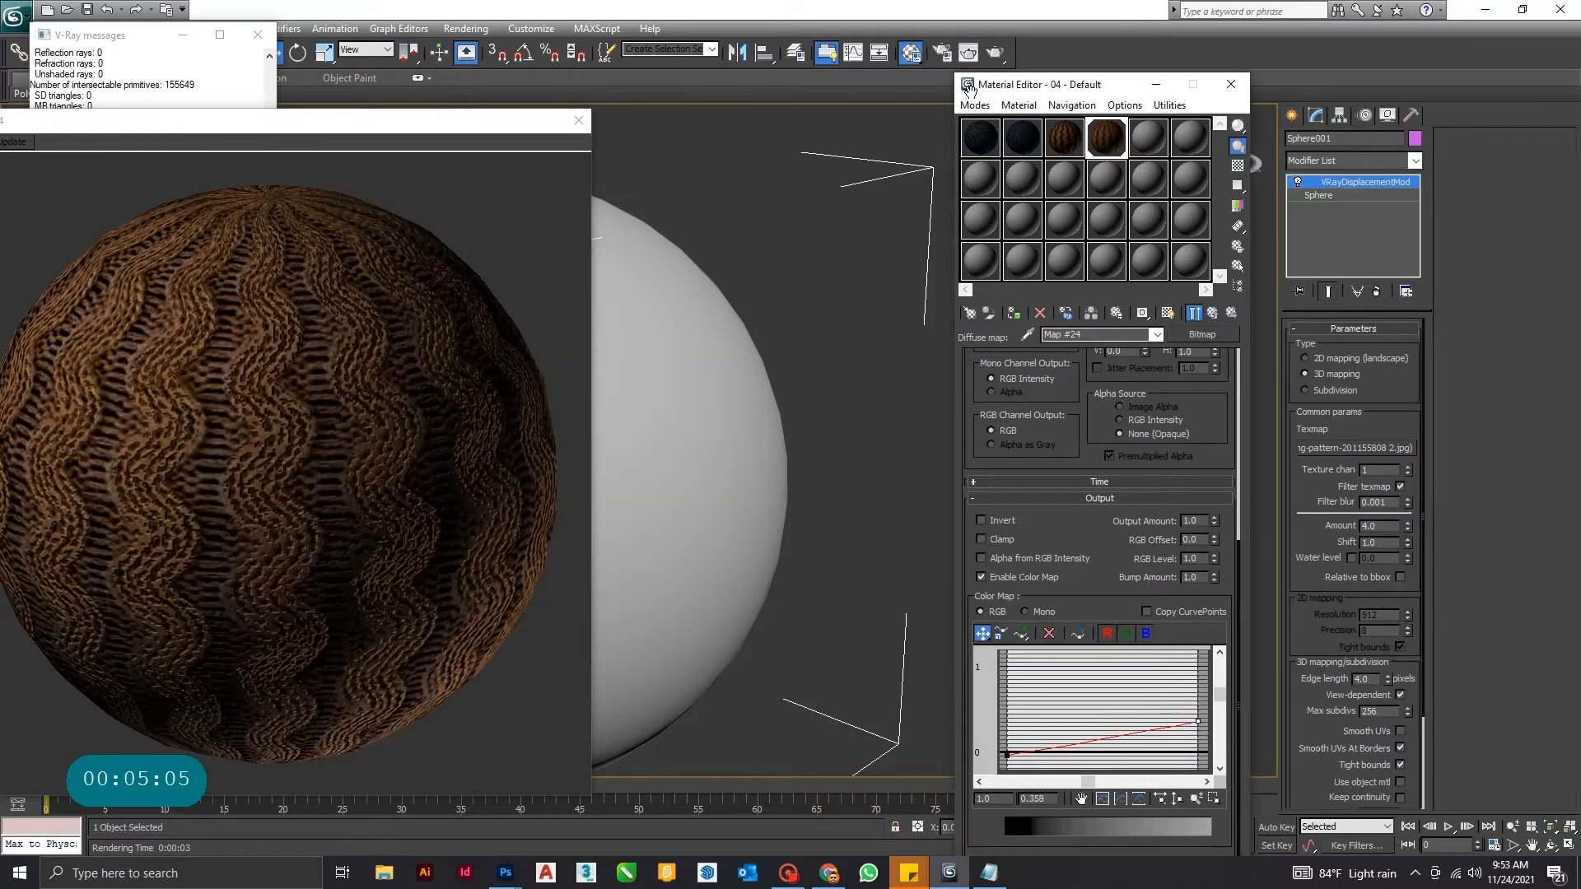
click(995, 54)
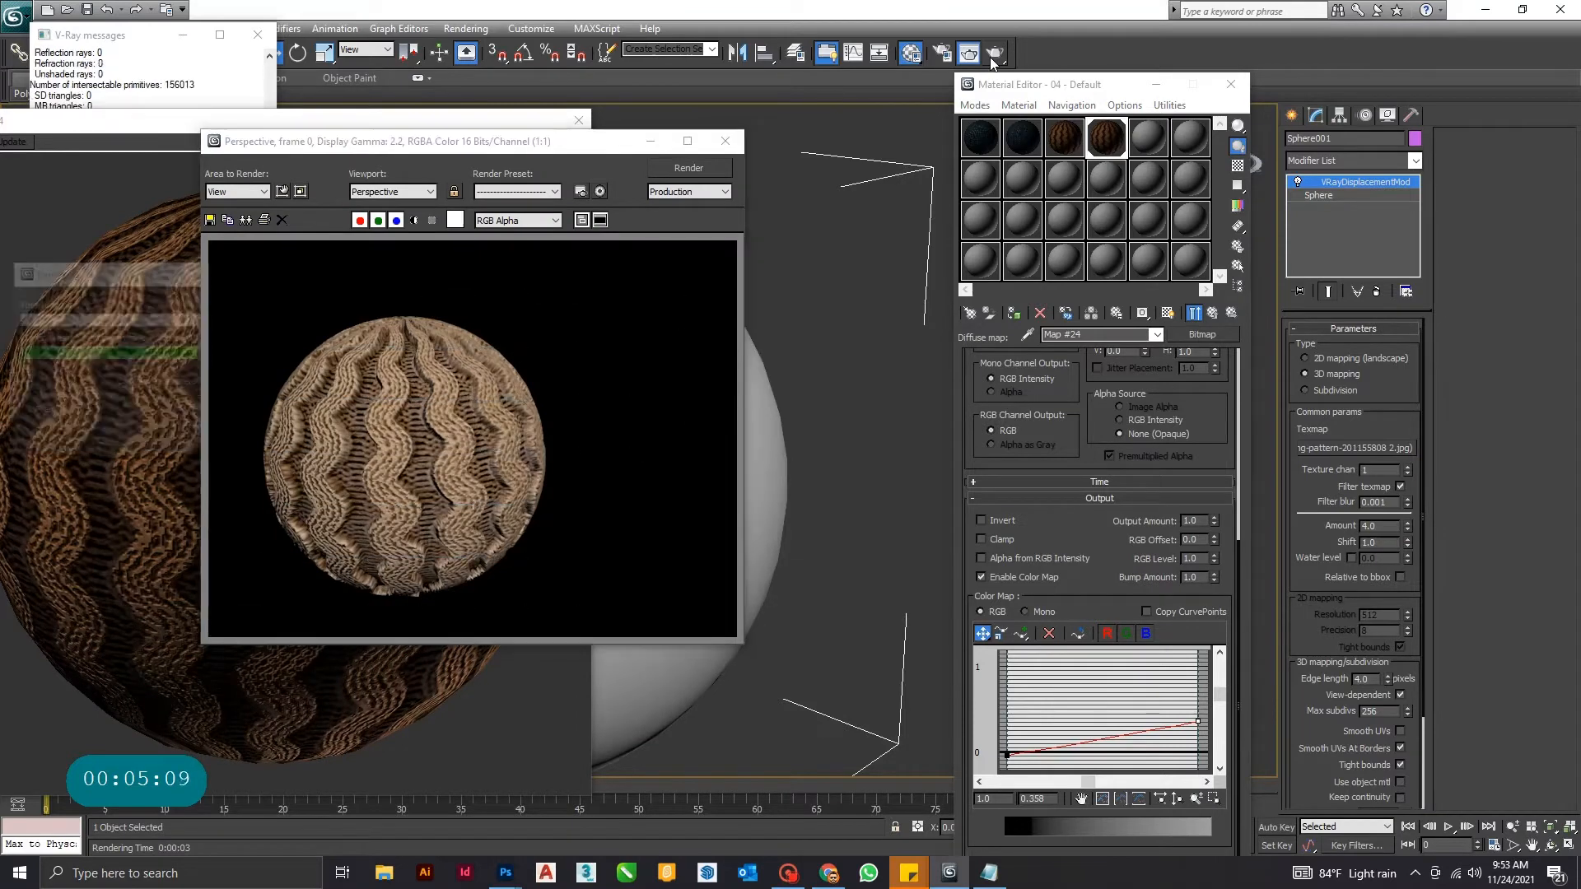
click(724, 145)
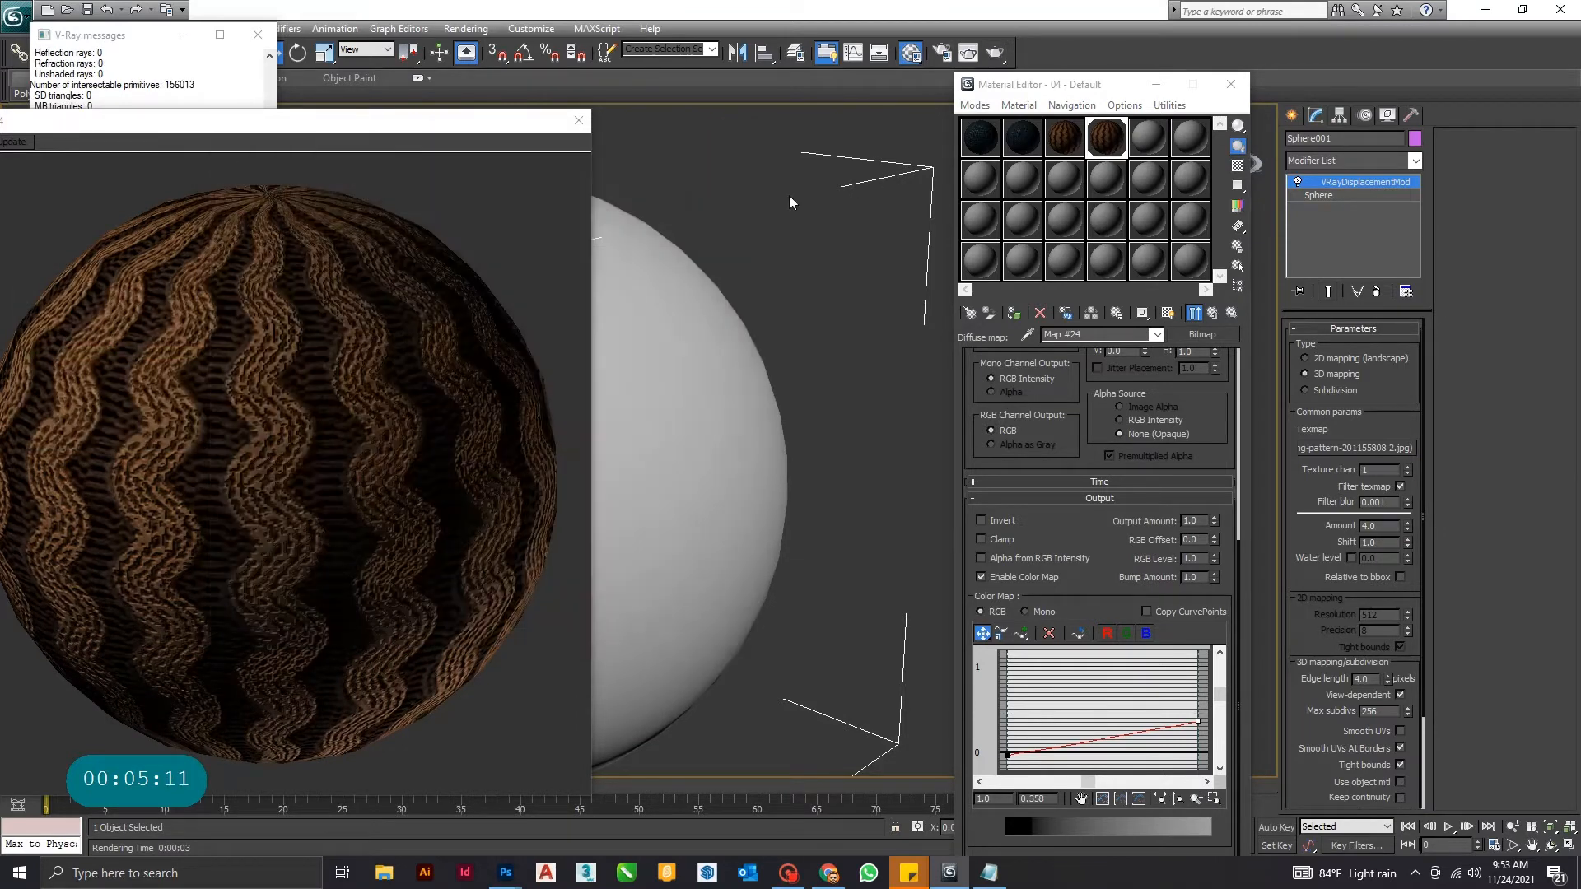
- Close the enlarged material preview, test-render the reframed sphere, and close the rendered frame and the material editor
click(797, 247)
middle_drag(804, 327, 860, 308)
click(579, 120)
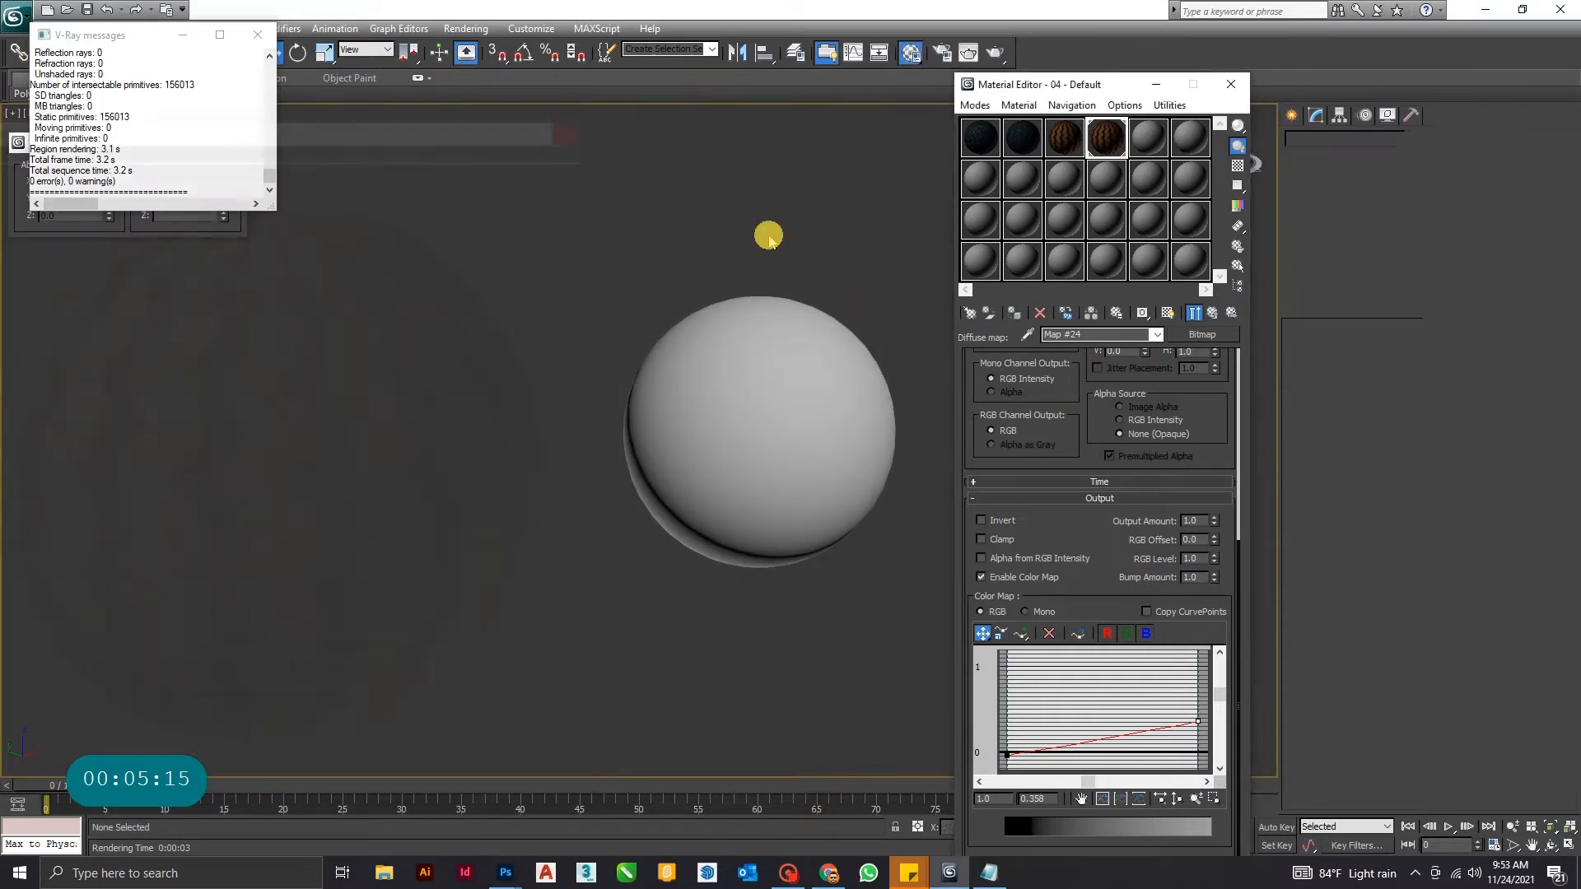
middle_drag(715, 350, 589, 420)
scroll(574, 340, up, 5)
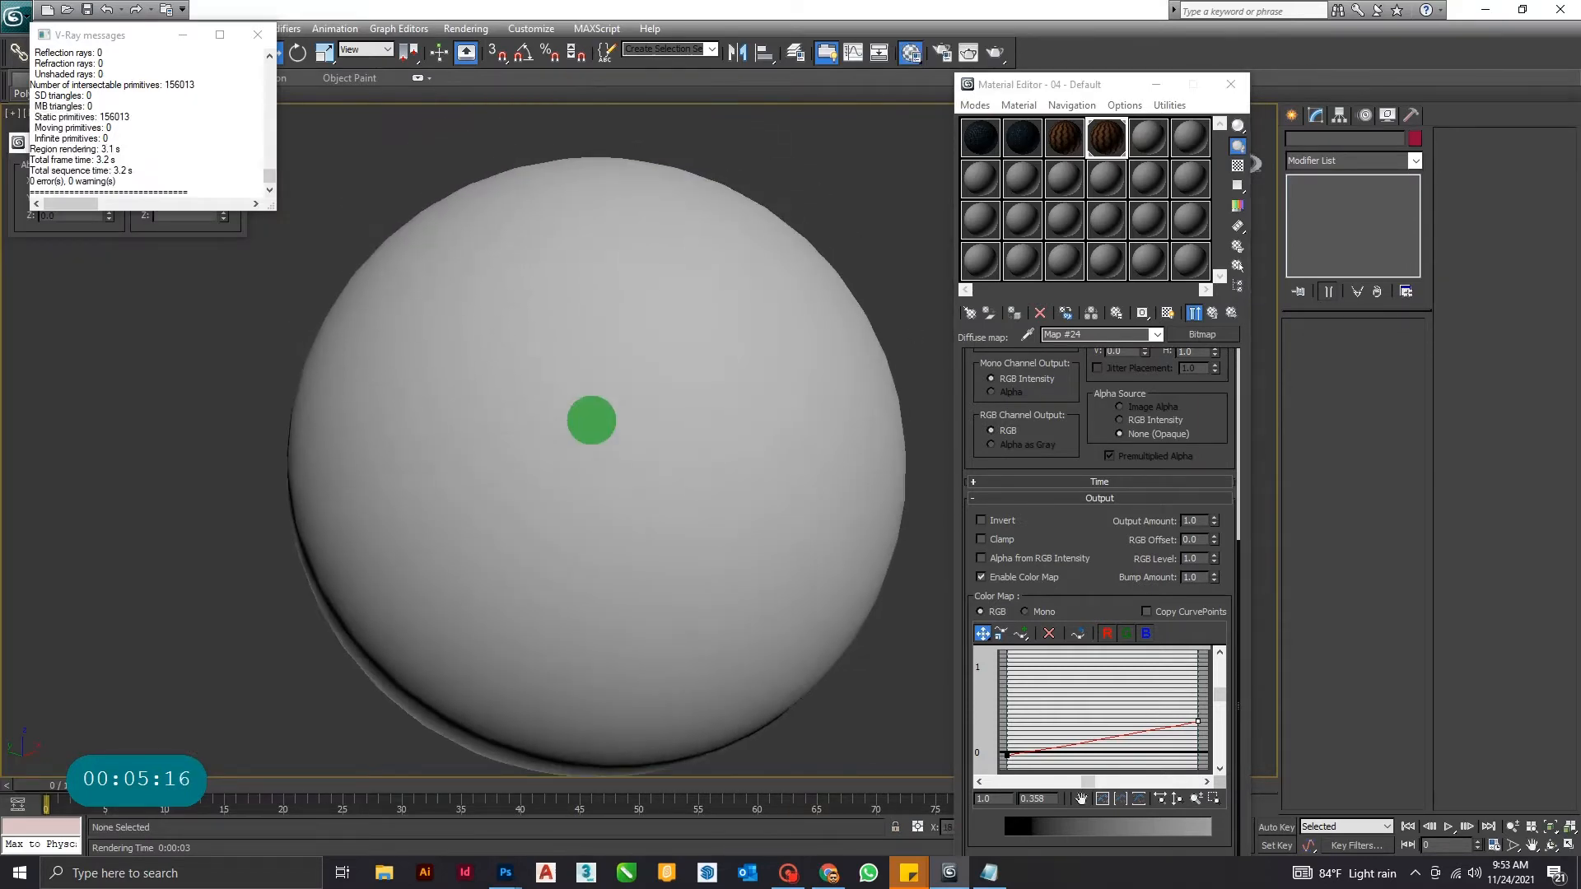
click(992, 55)
click(721, 144)
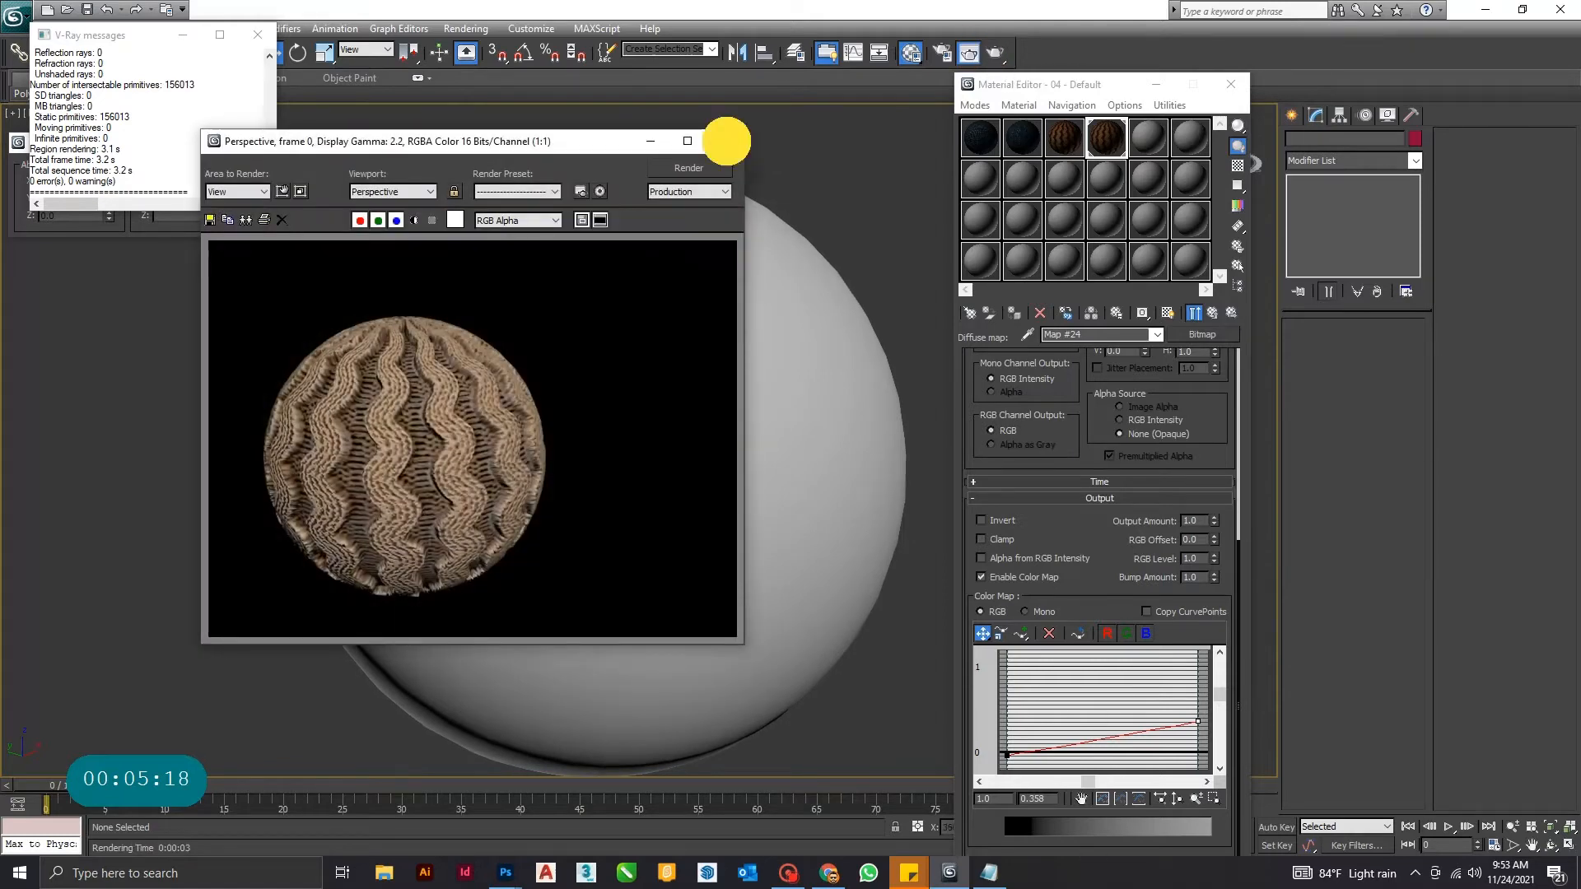
click(993, 56)
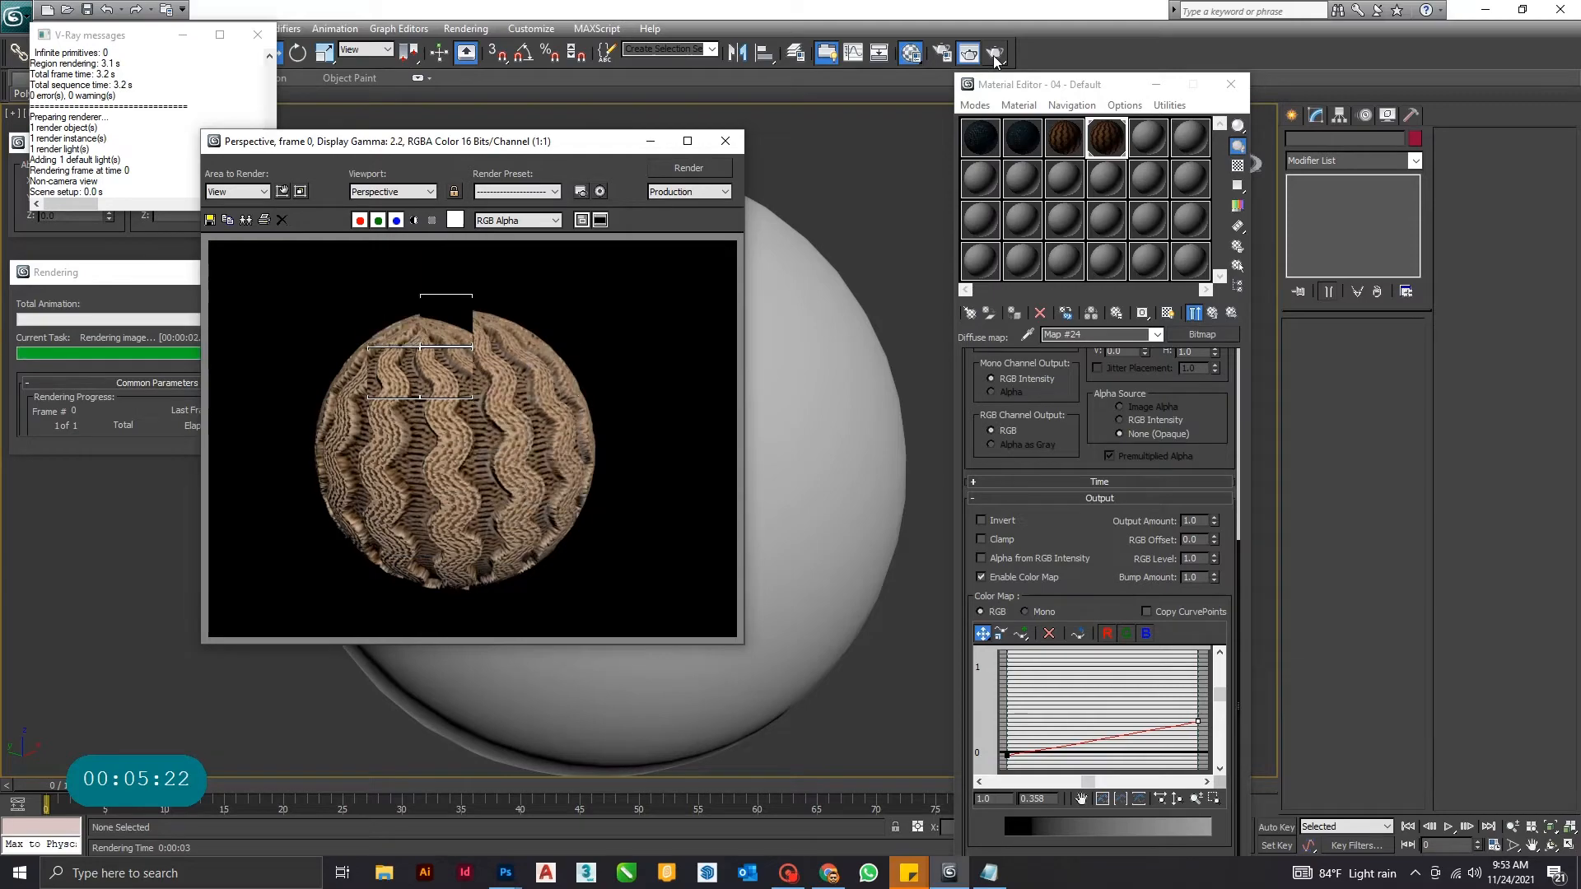
click(725, 141)
key(m)
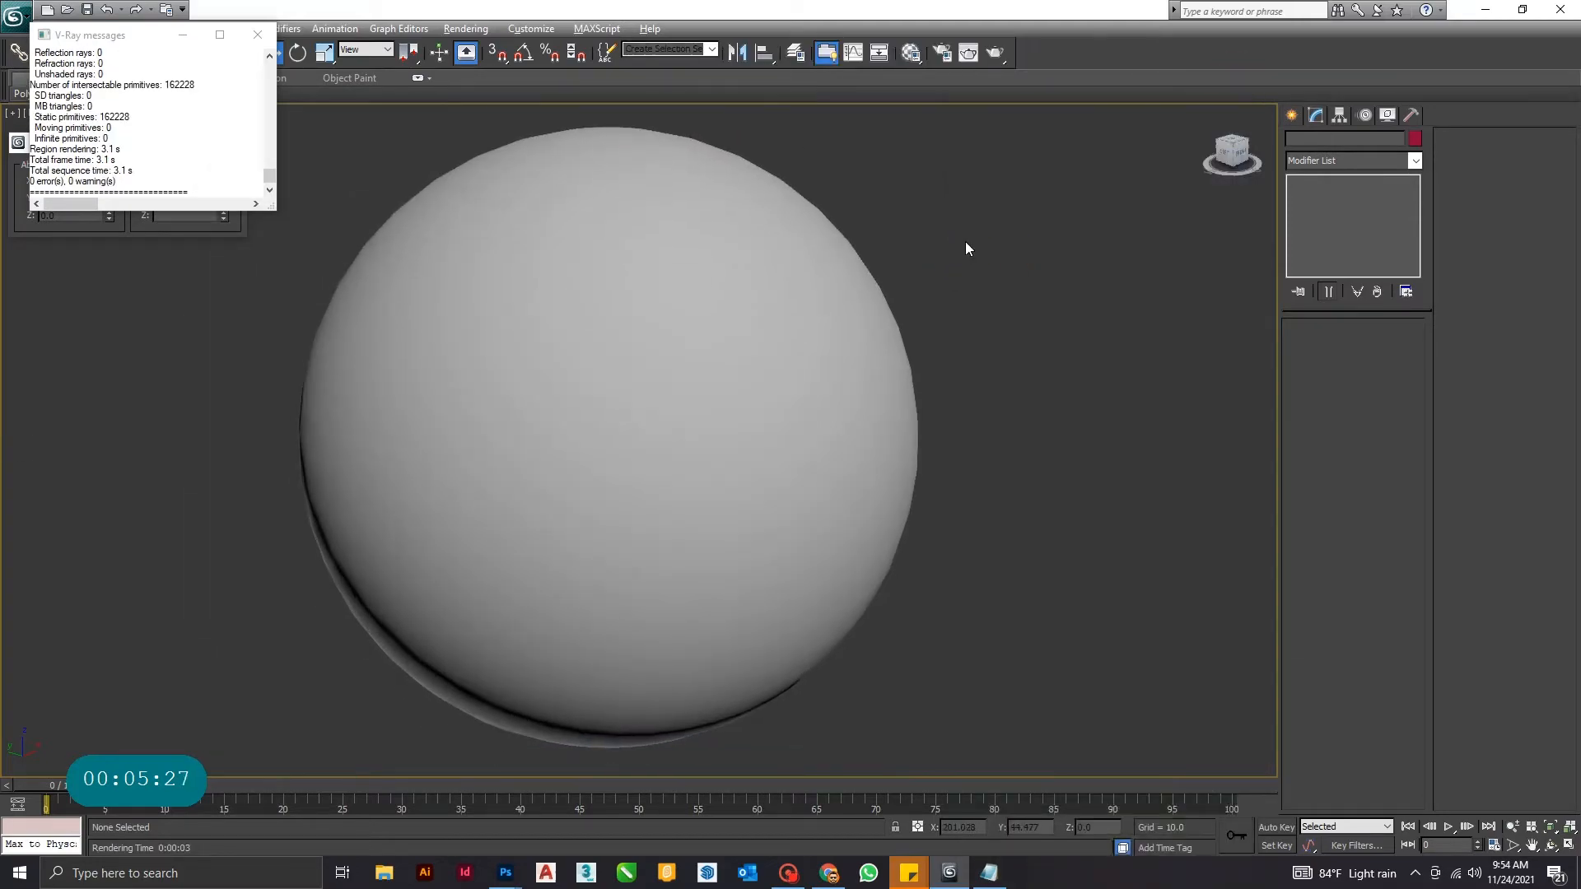
- Select the sphere and test-render it from a slightly different perspective angle, closing the rendered frame
key(alt+w)
click(438, 269)
key(alt+w)
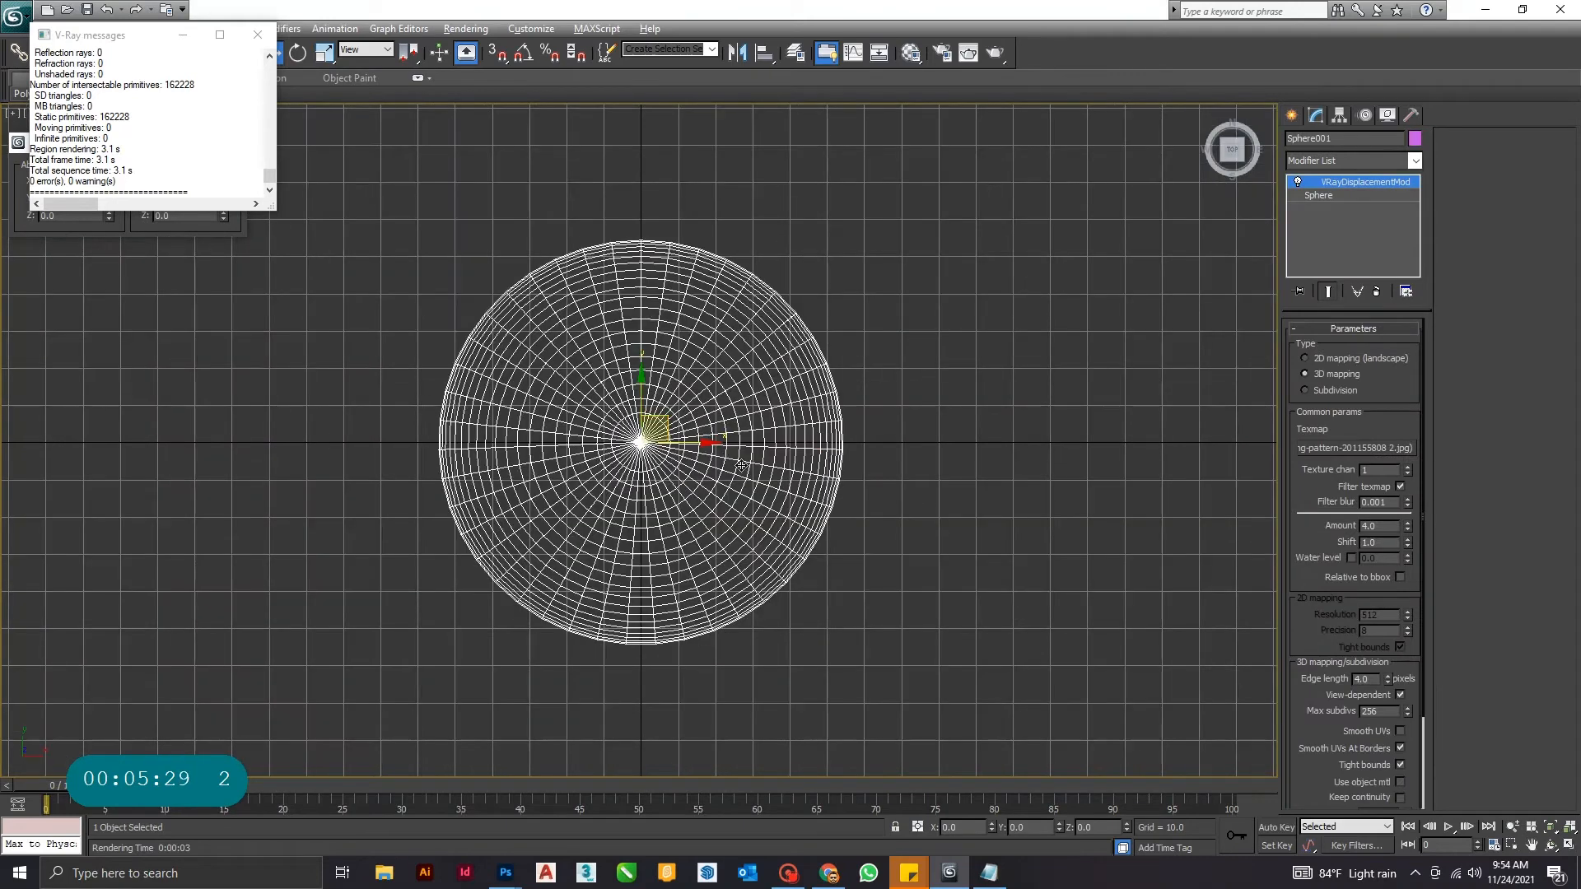
key(alt+w)
click(851, 623)
key(alt+w)
alt+middle_drag(847, 568, 869, 494)
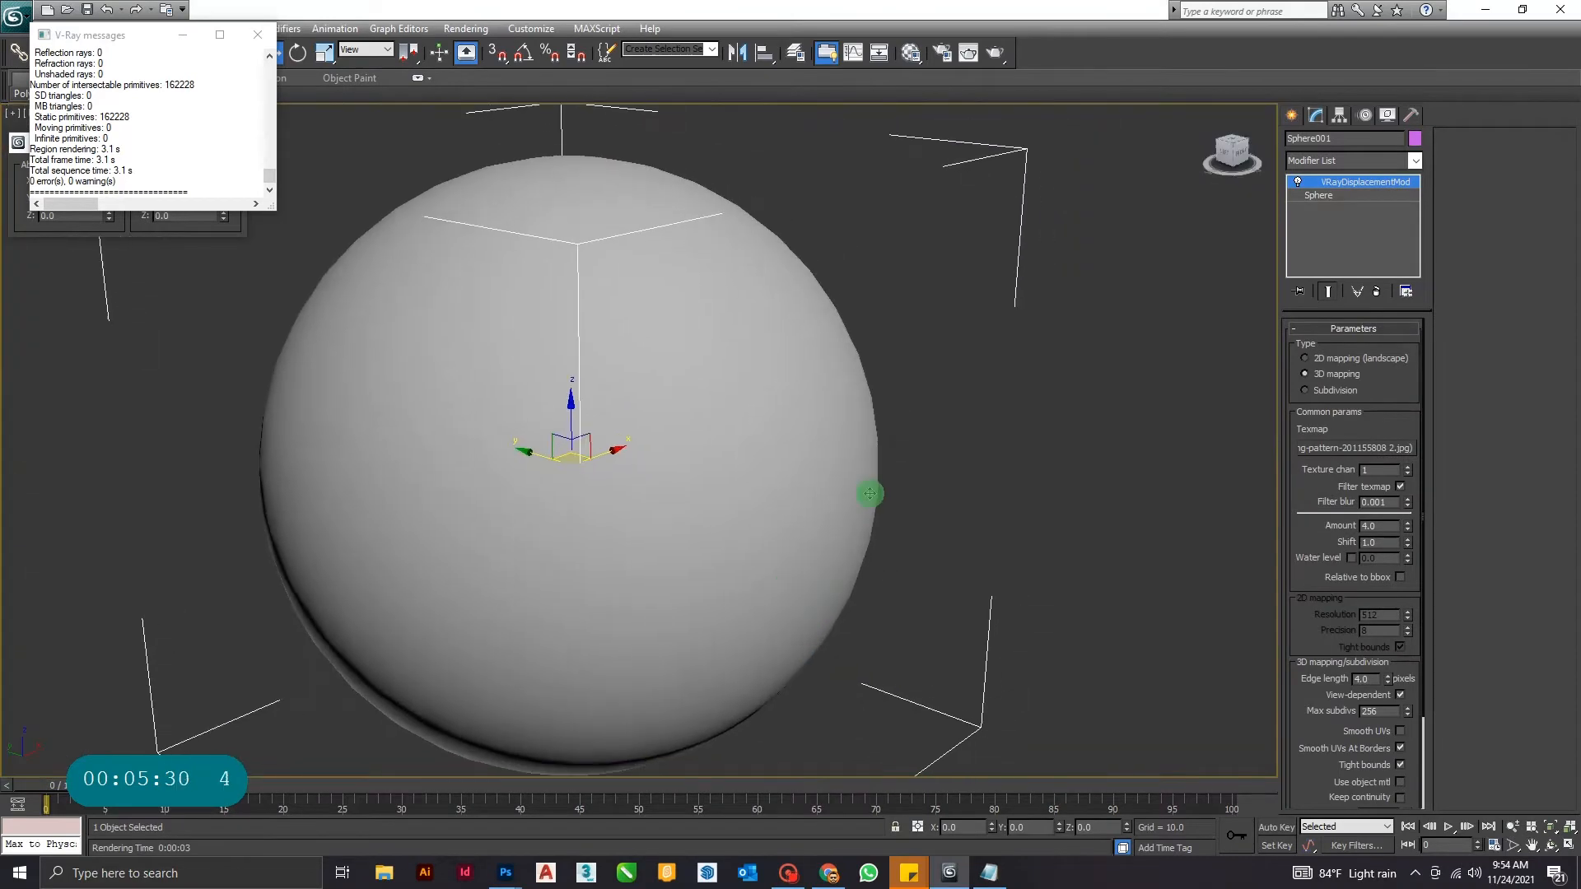
click(997, 59)
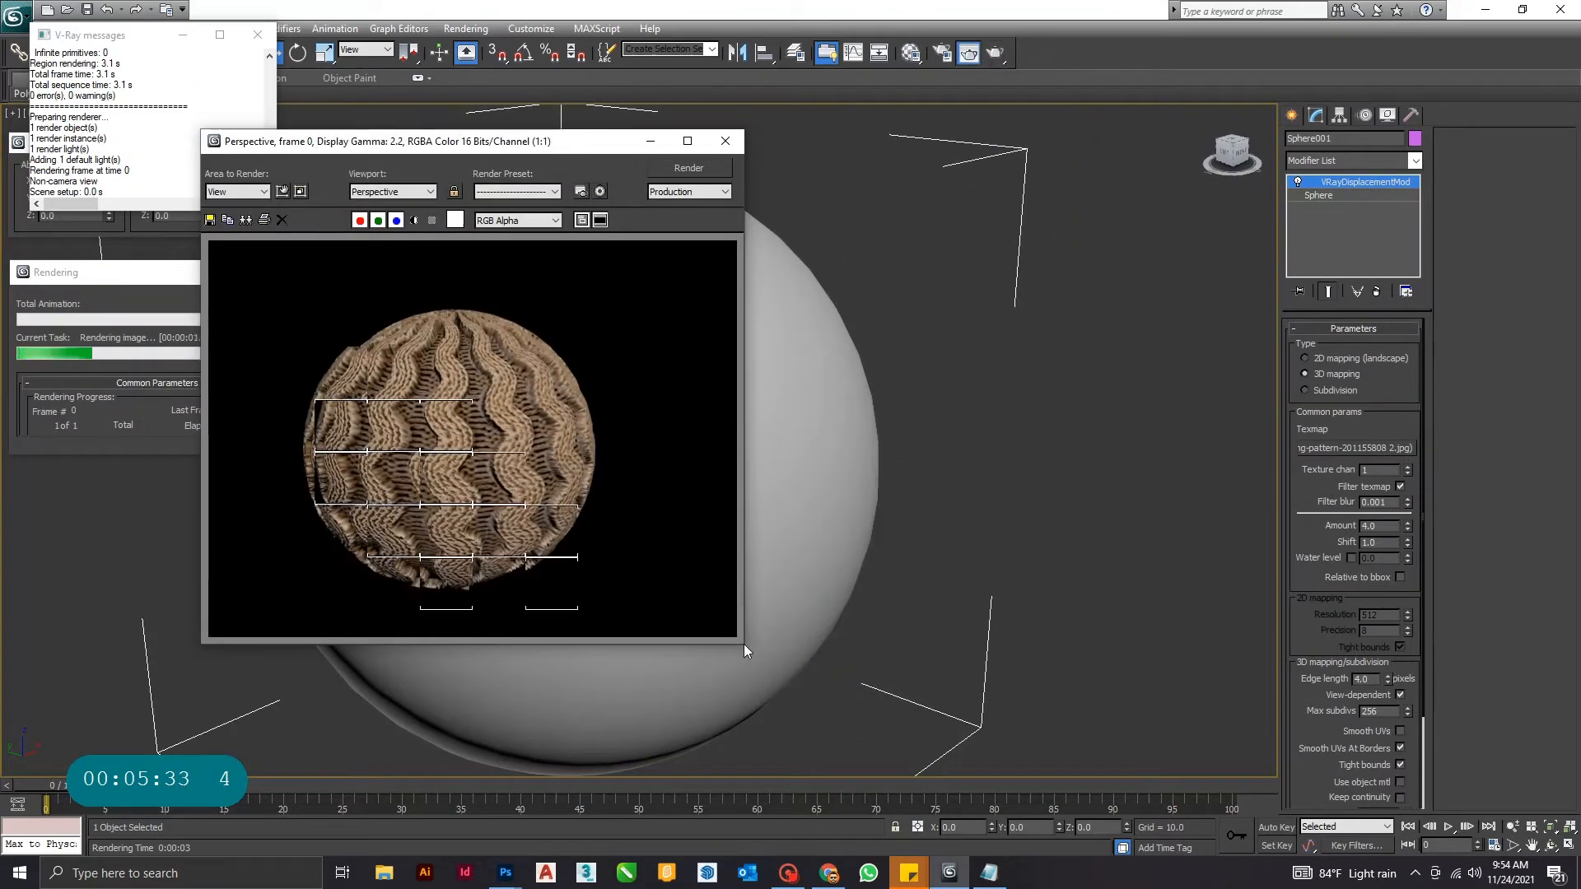
click(724, 142)
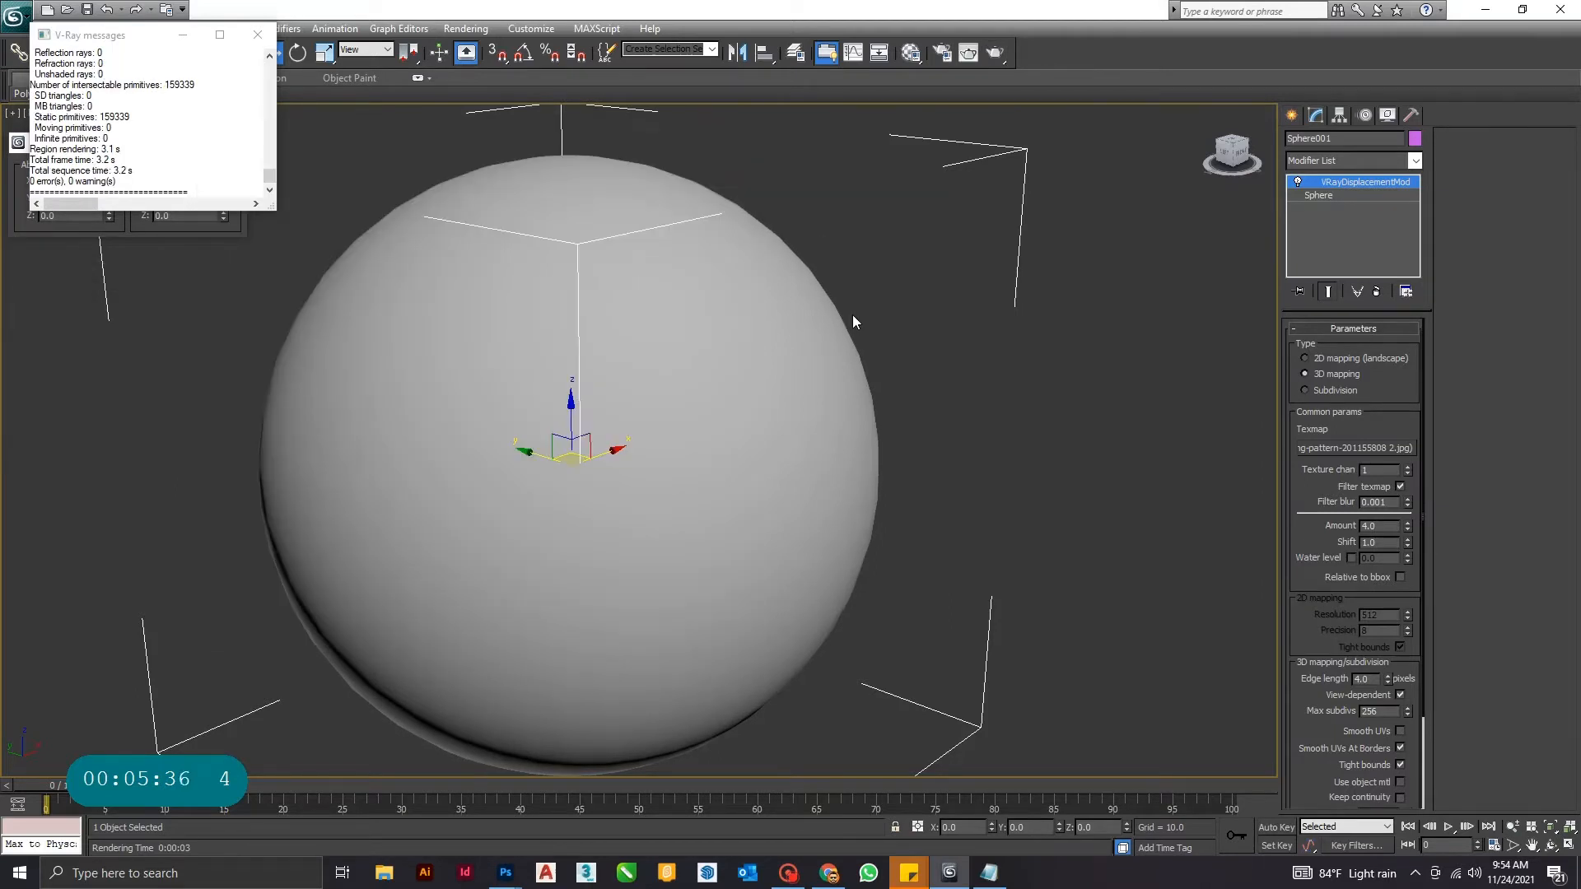
- Switch from the compact material editor to the Slate Material Editor and add a Blend material node to View1
alt+middle_drag(852, 315, 829, 313)
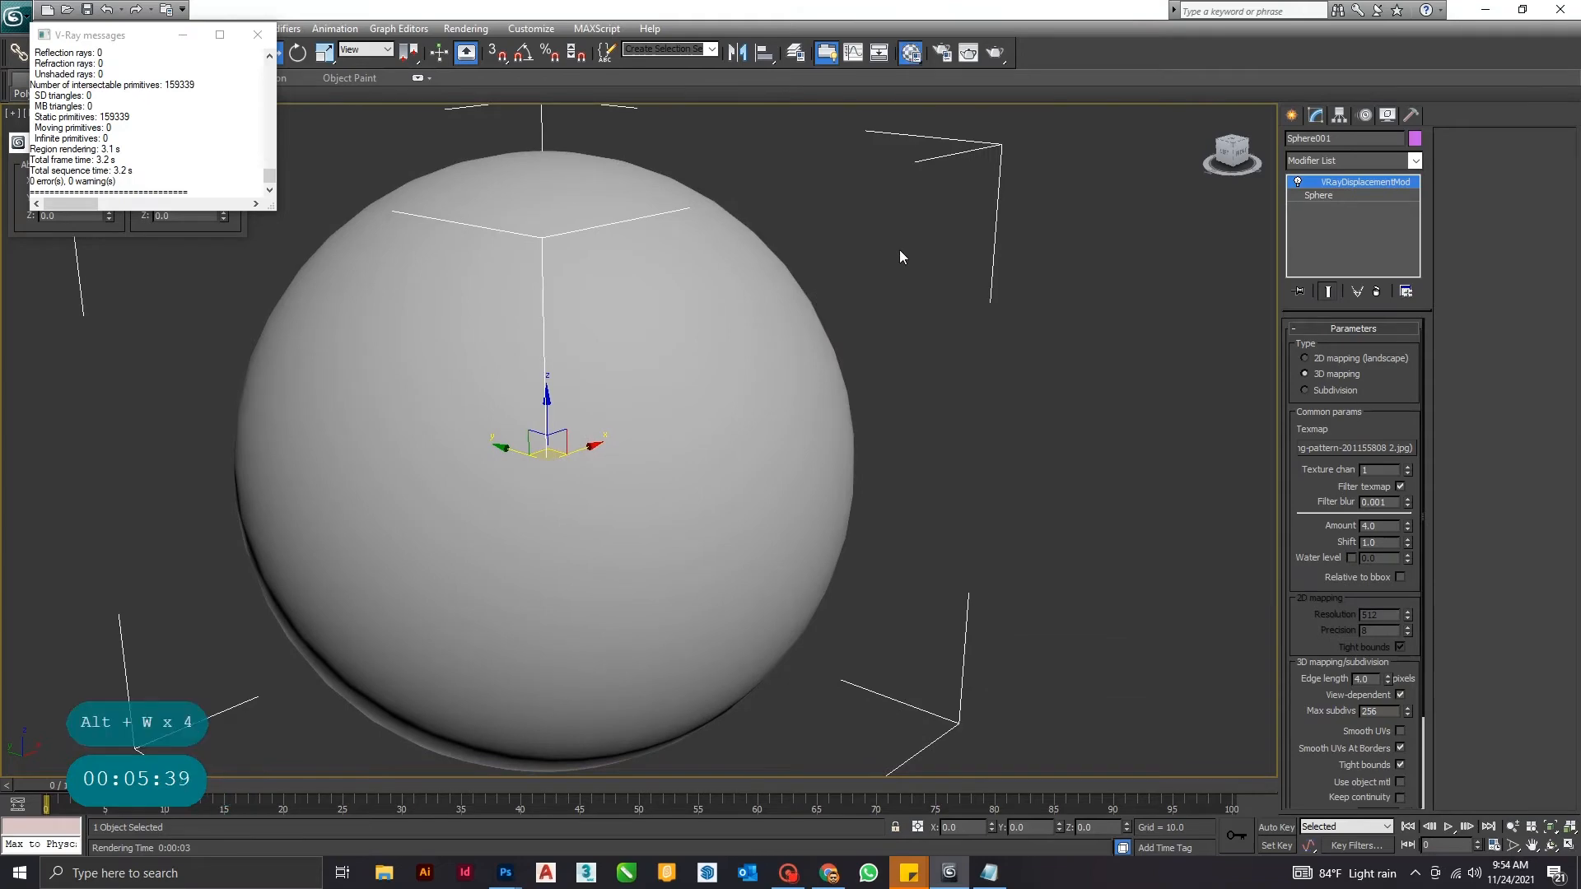
click(911, 53)
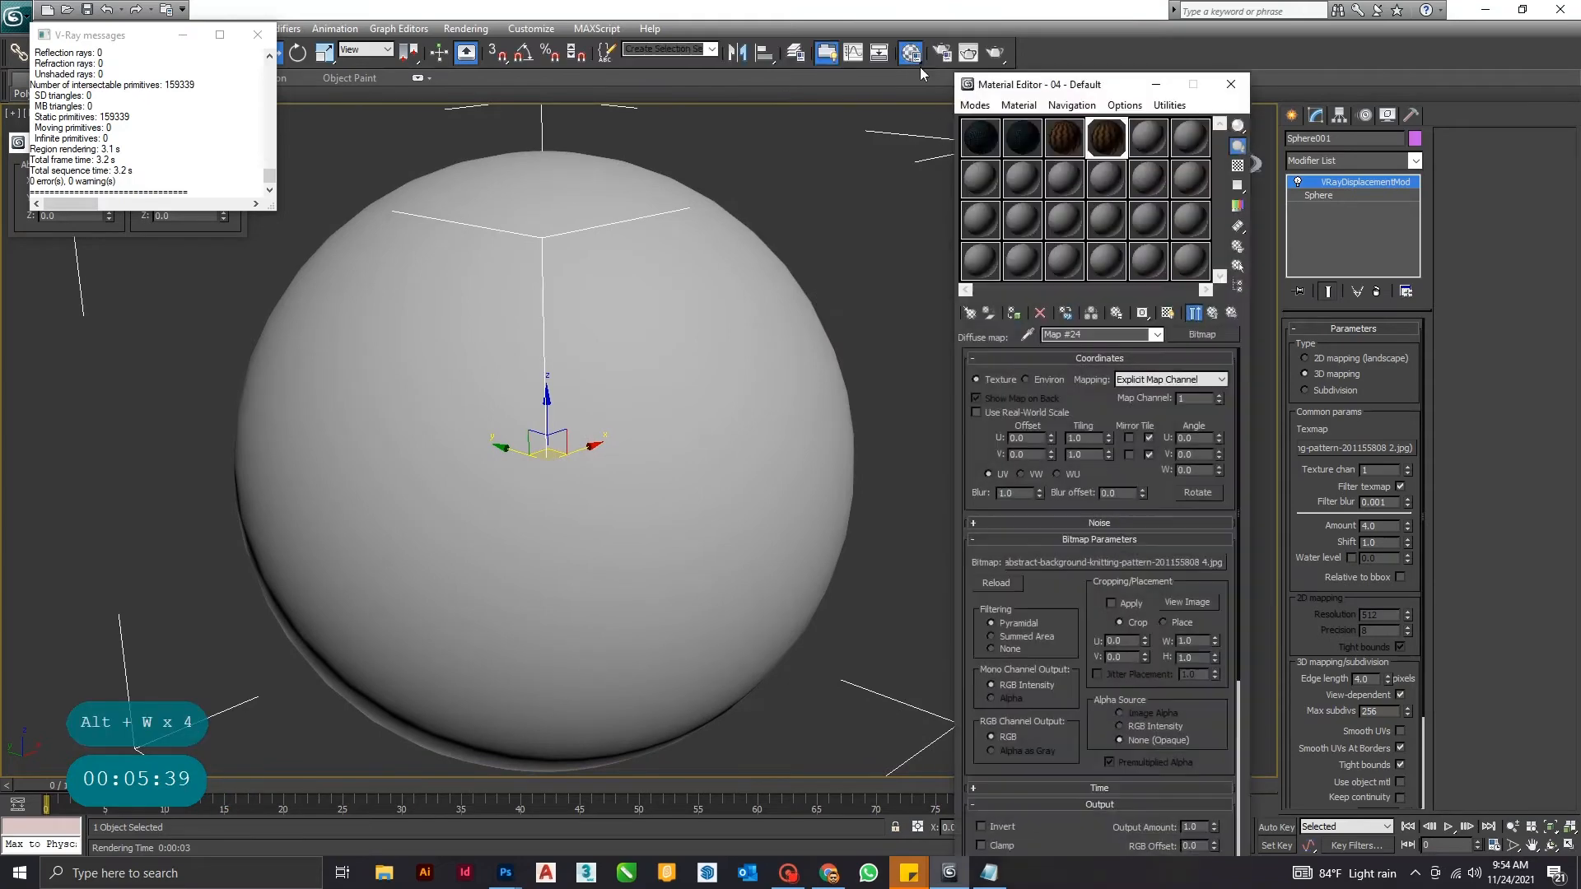
click(1231, 84)
drag(918, 55, 911, 104)
drag(980, 624, 1304, 767)
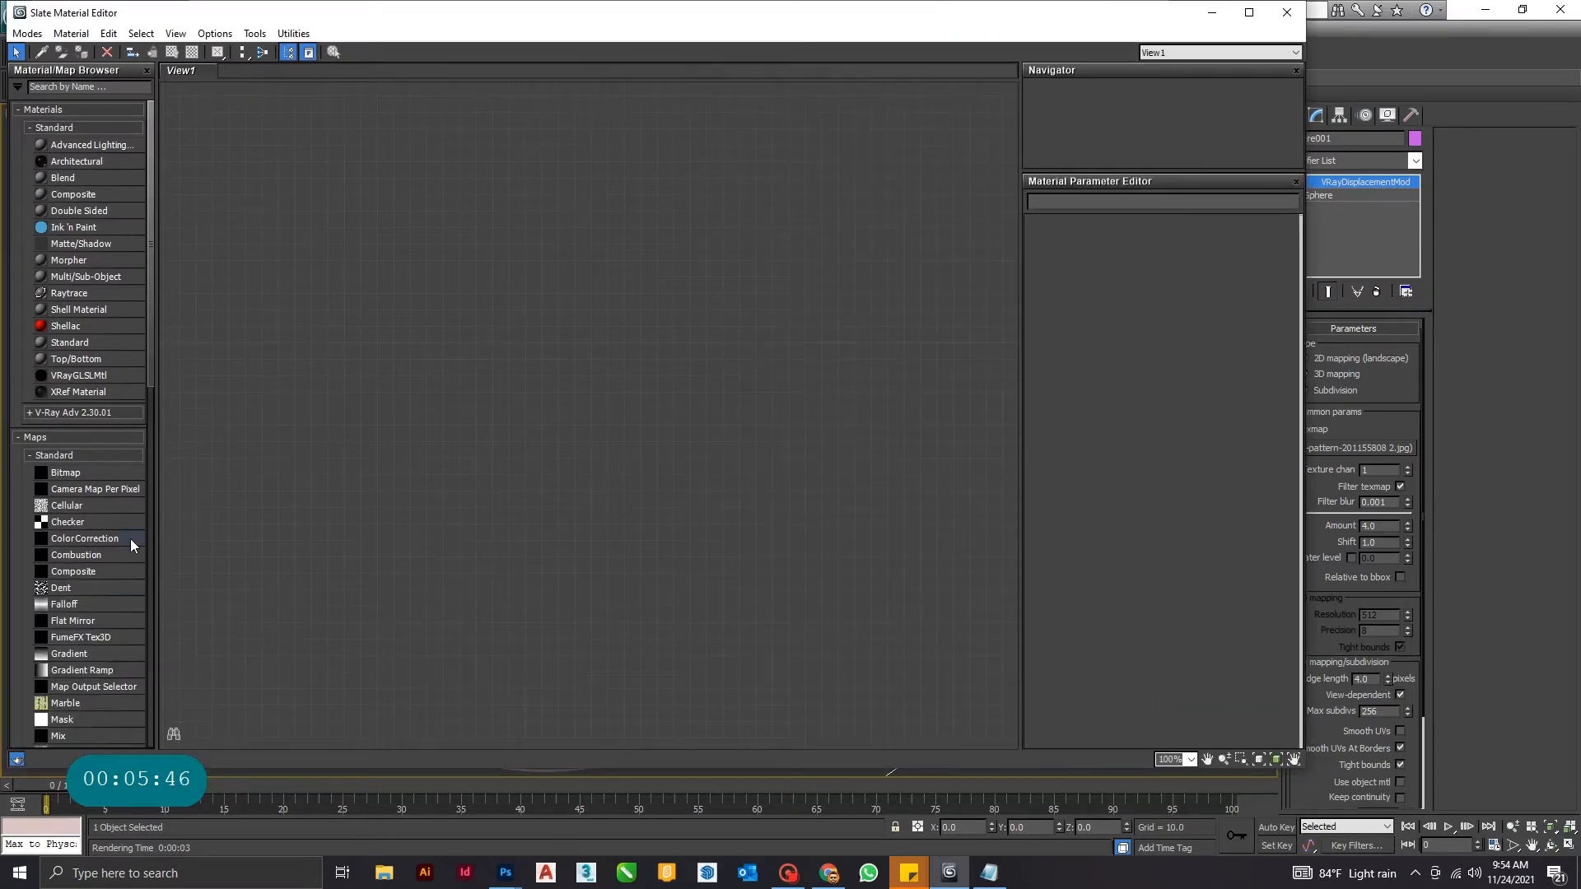
drag(66, 177, 517, 263)
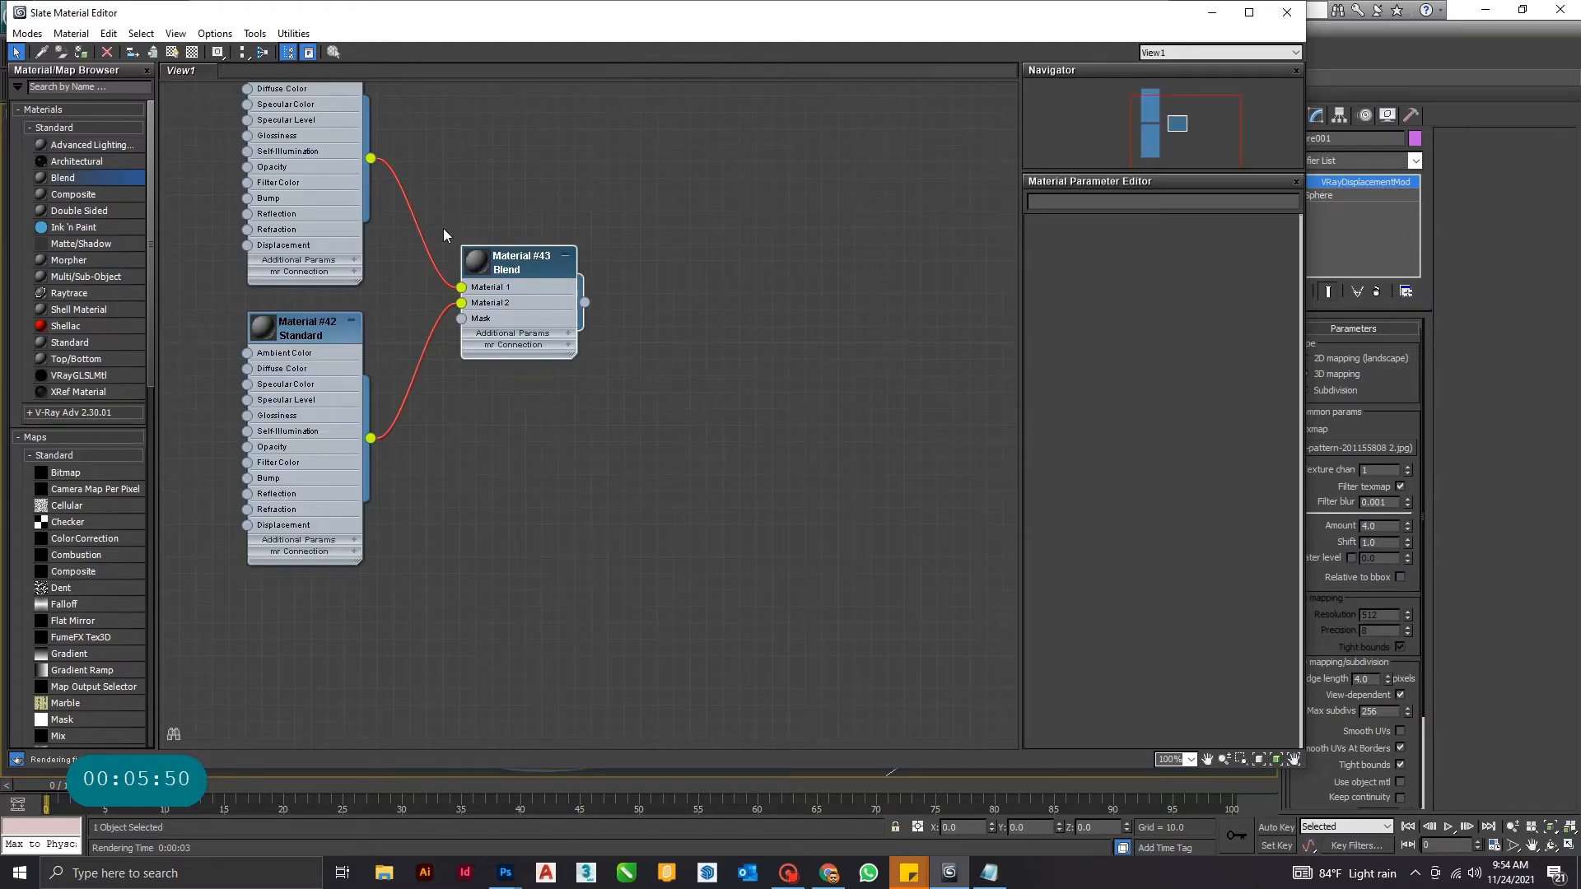
scroll(601, 356, down, 1)
middle_drag(601, 356, 667, 468)
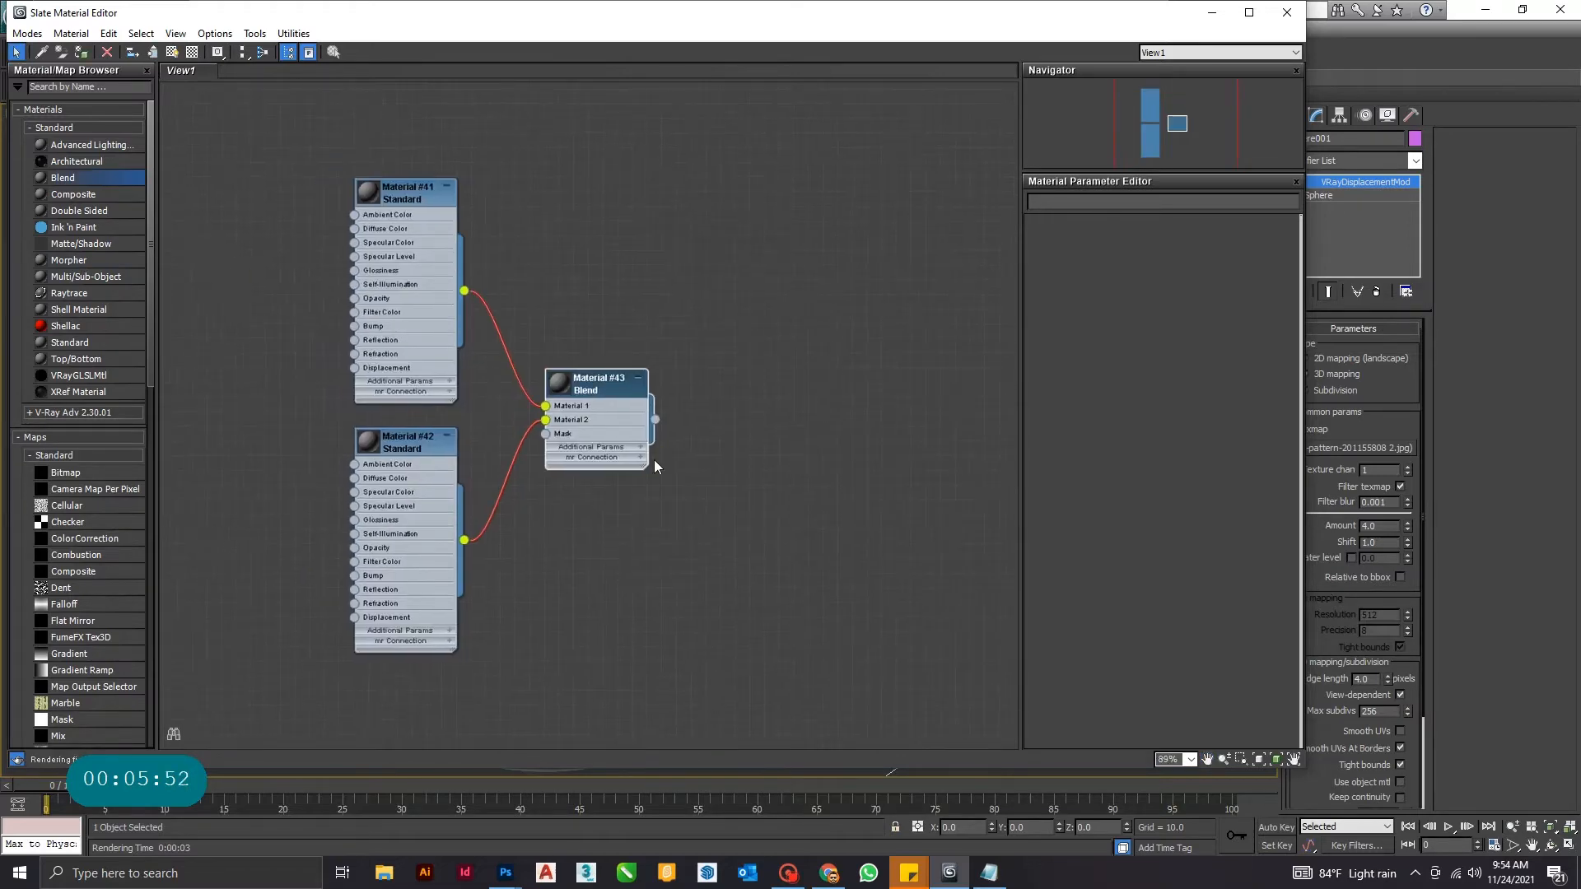
drag(545, 437, 524, 542)
mouse_move(557, 554)
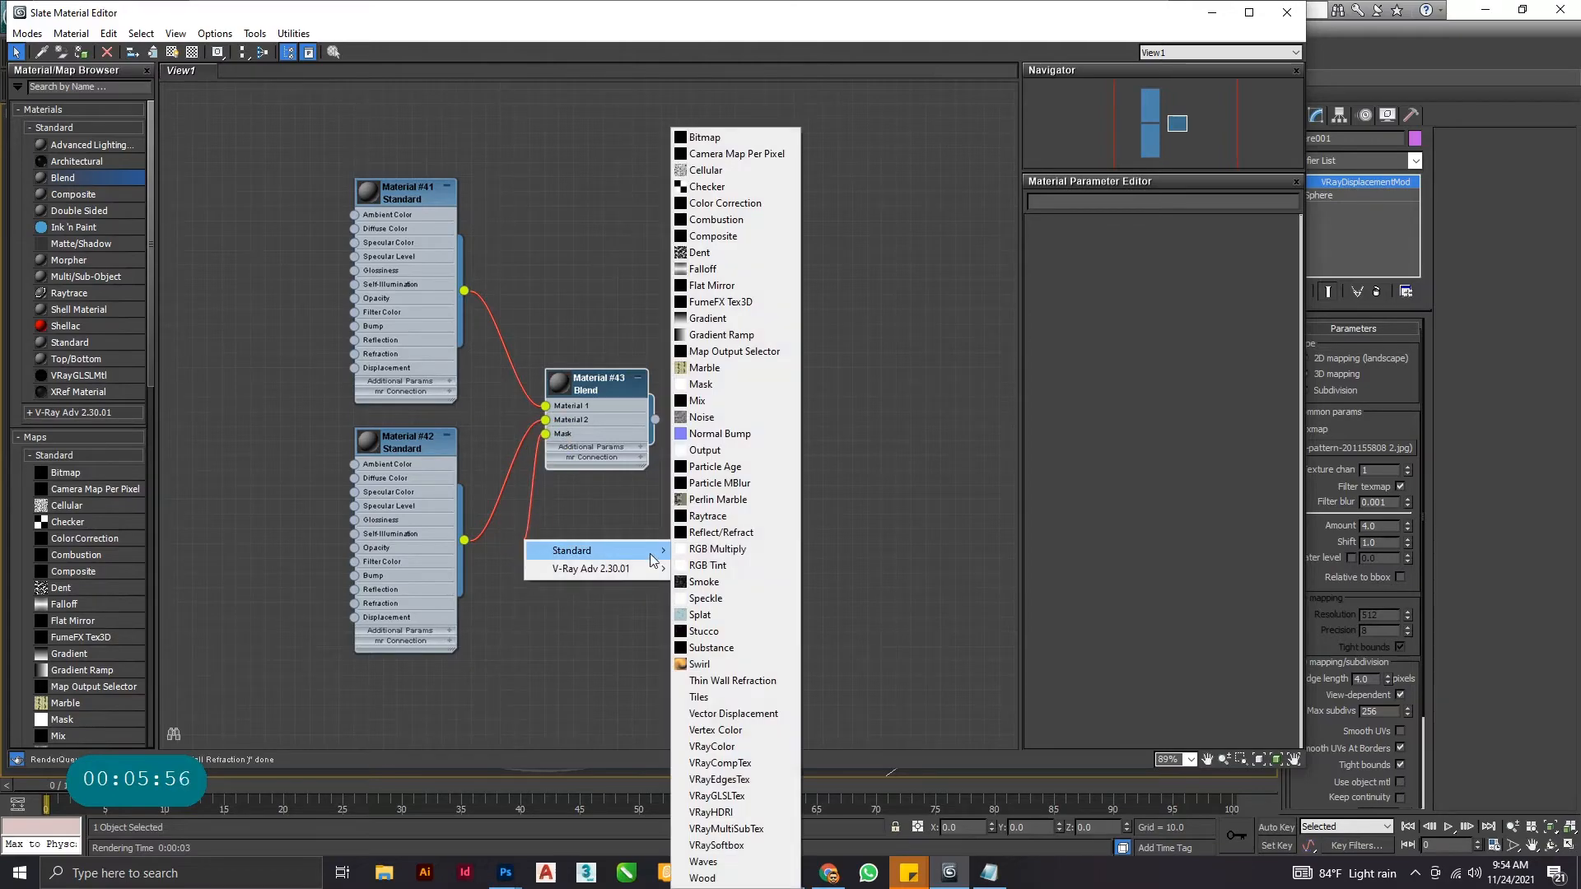
click(708, 134)
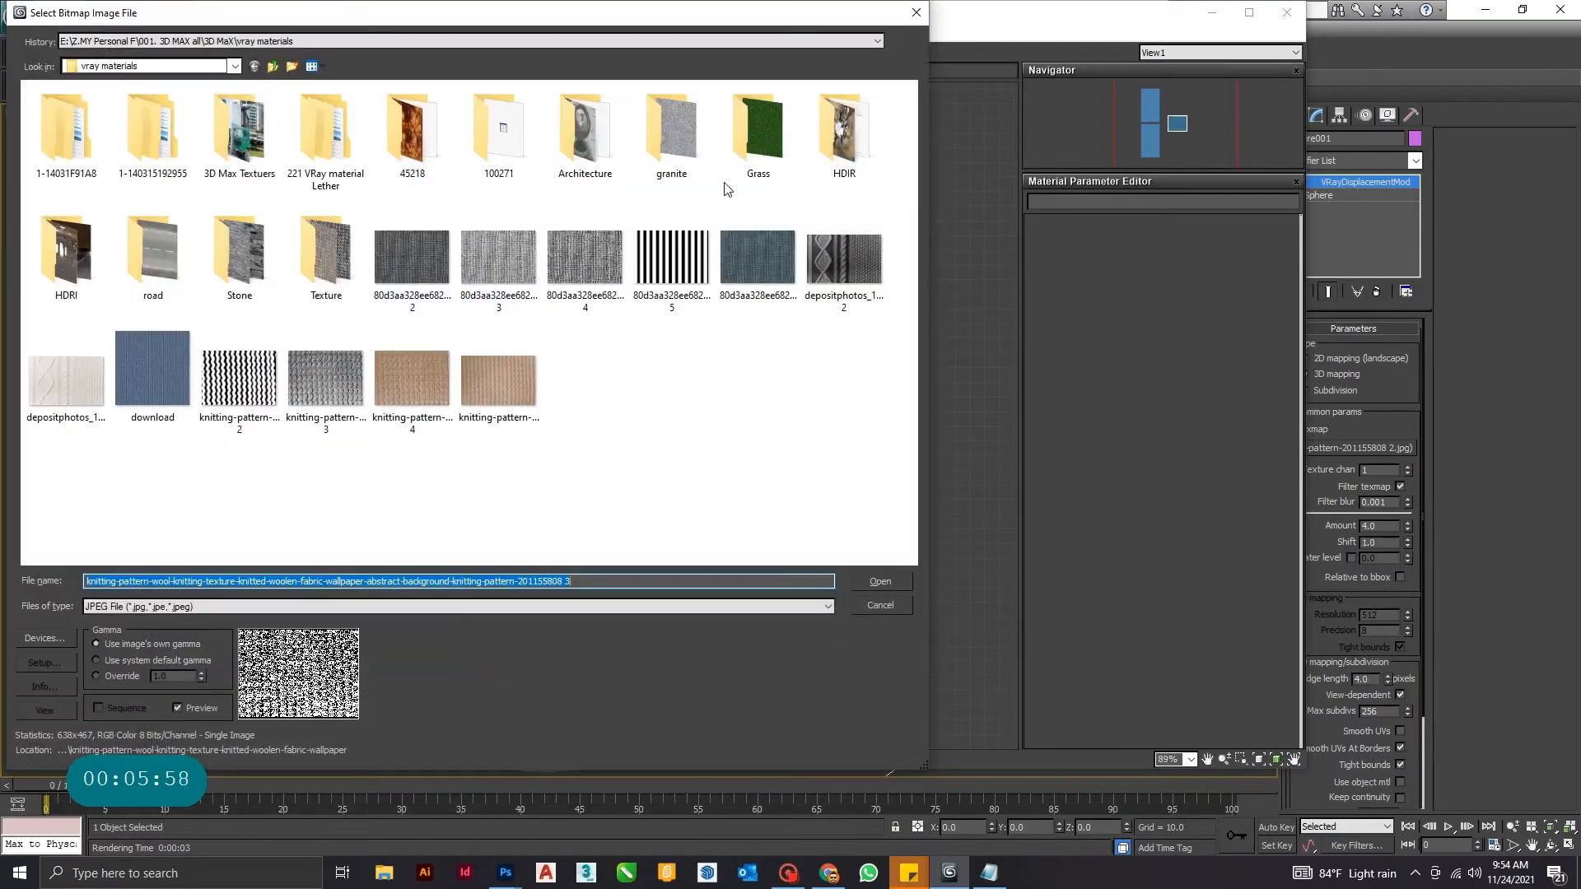
double_click(247, 381)
drag(590, 402, 751, 402)
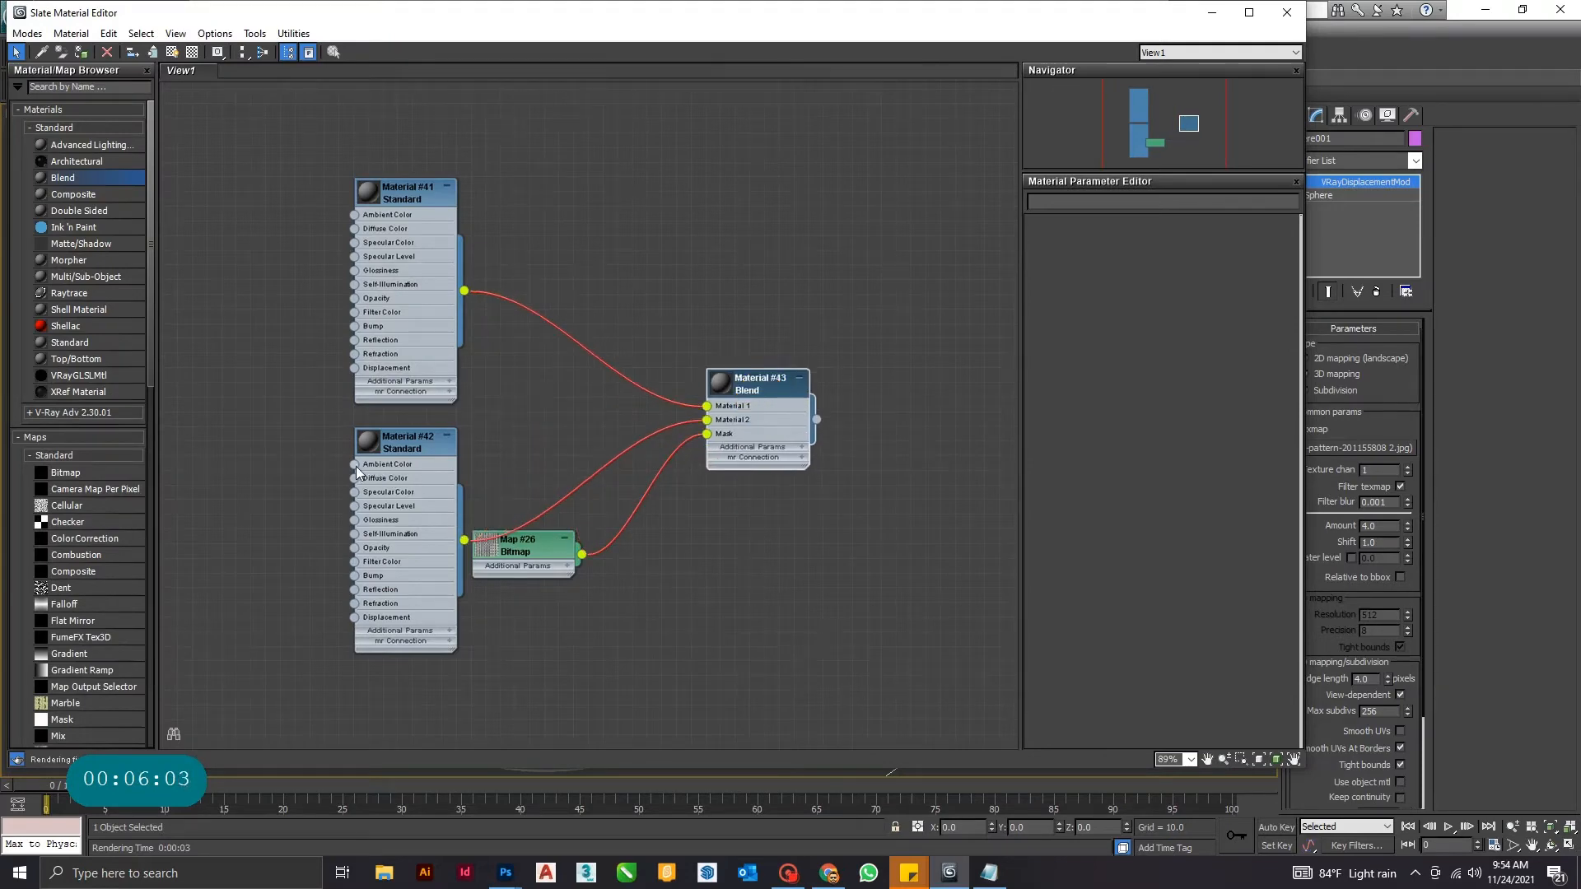
drag(353, 484, 276, 458)
mouse_move(314, 462)
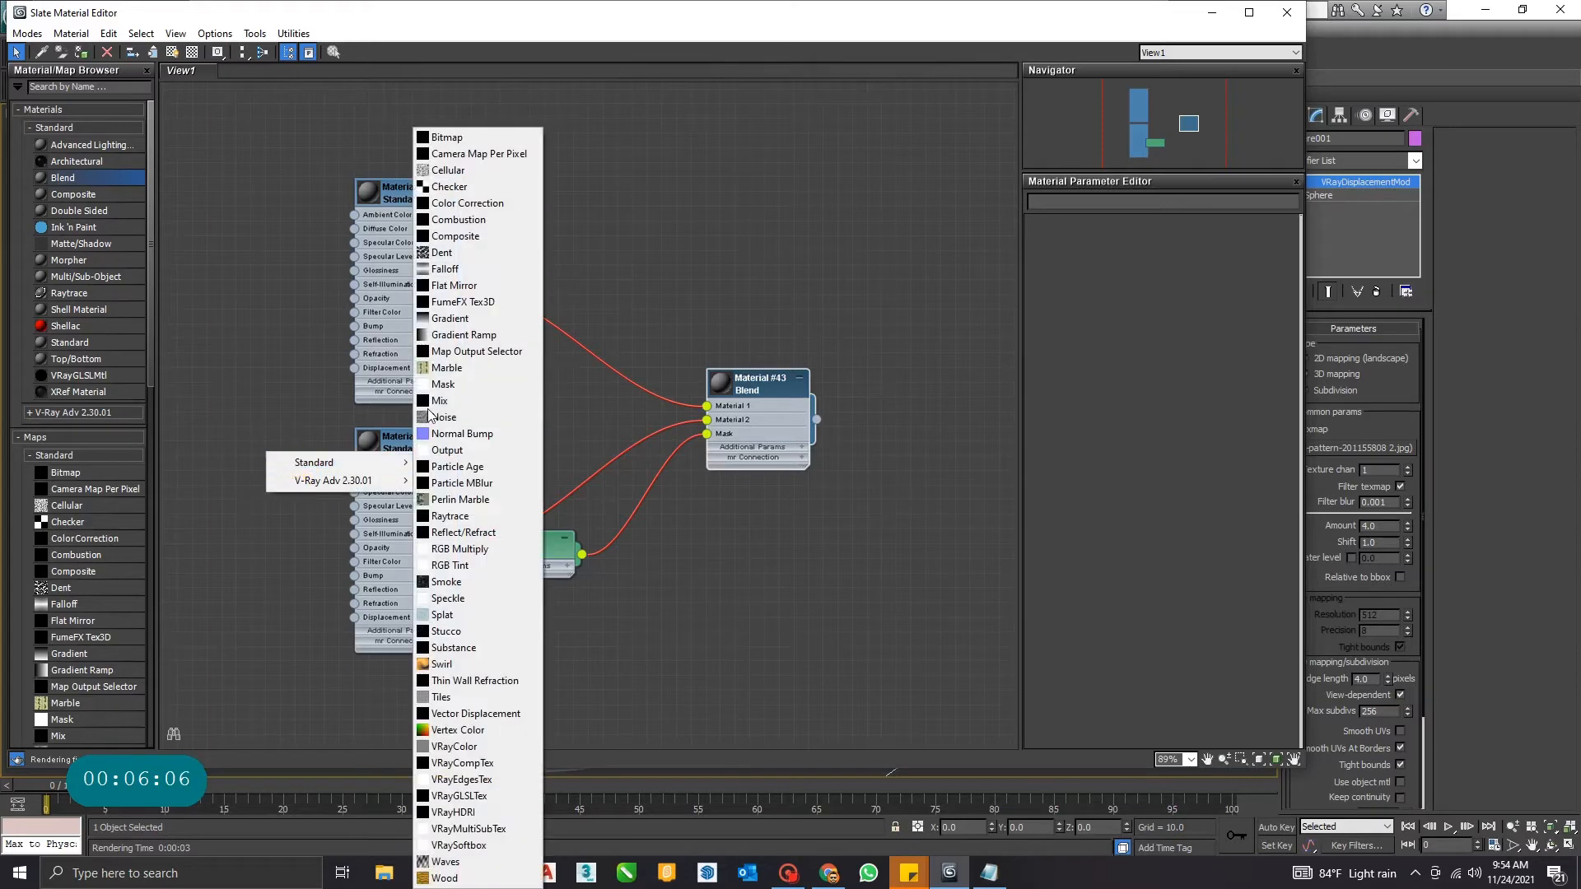
click(447, 137)
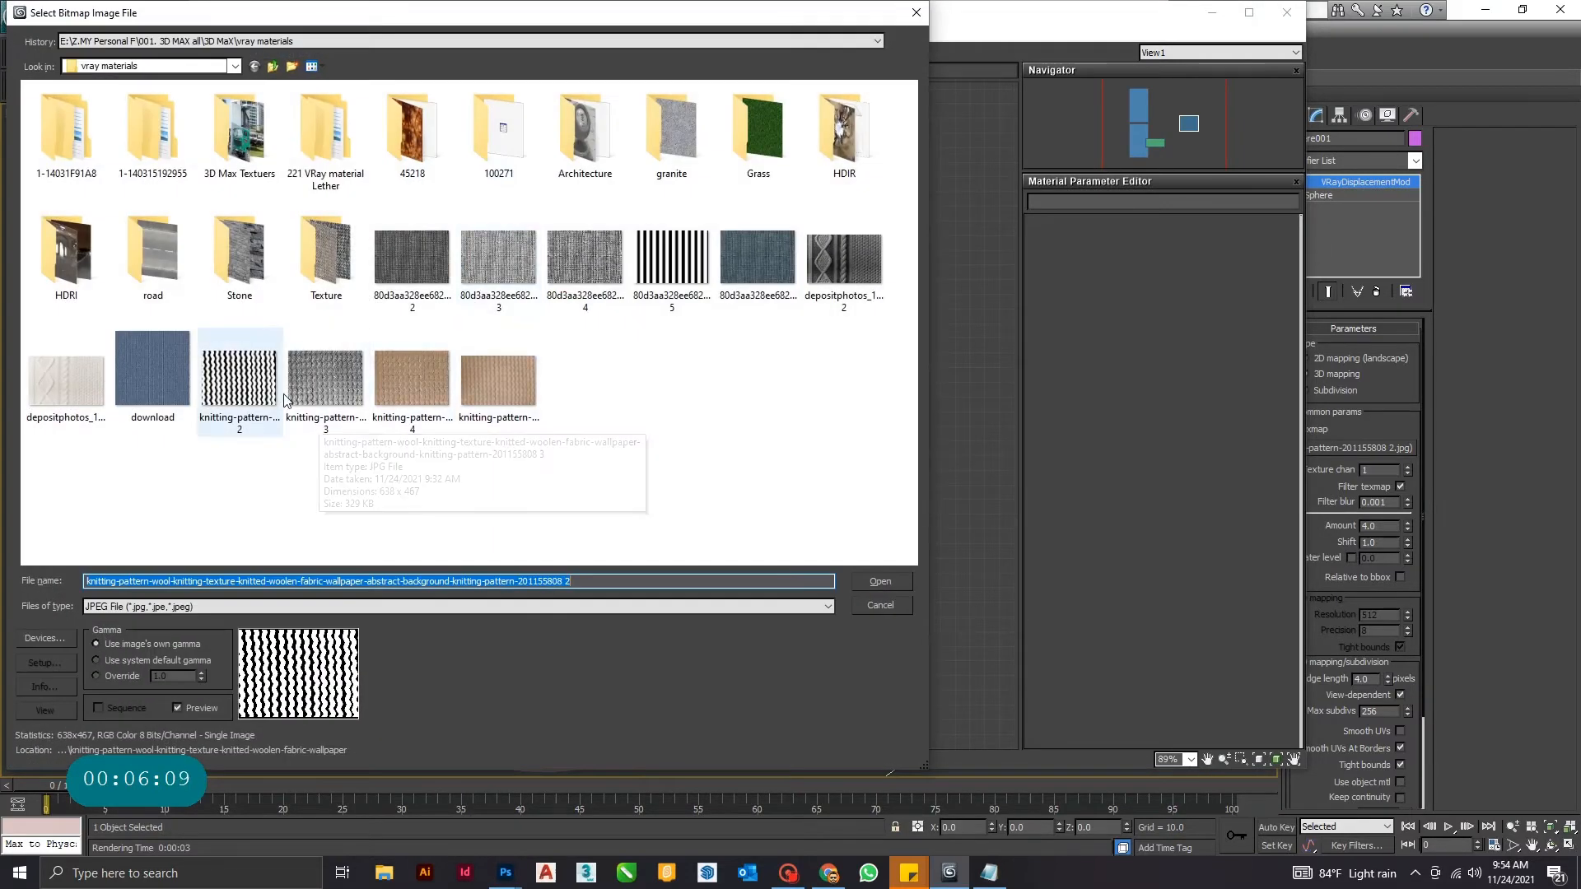
double_click(391, 402)
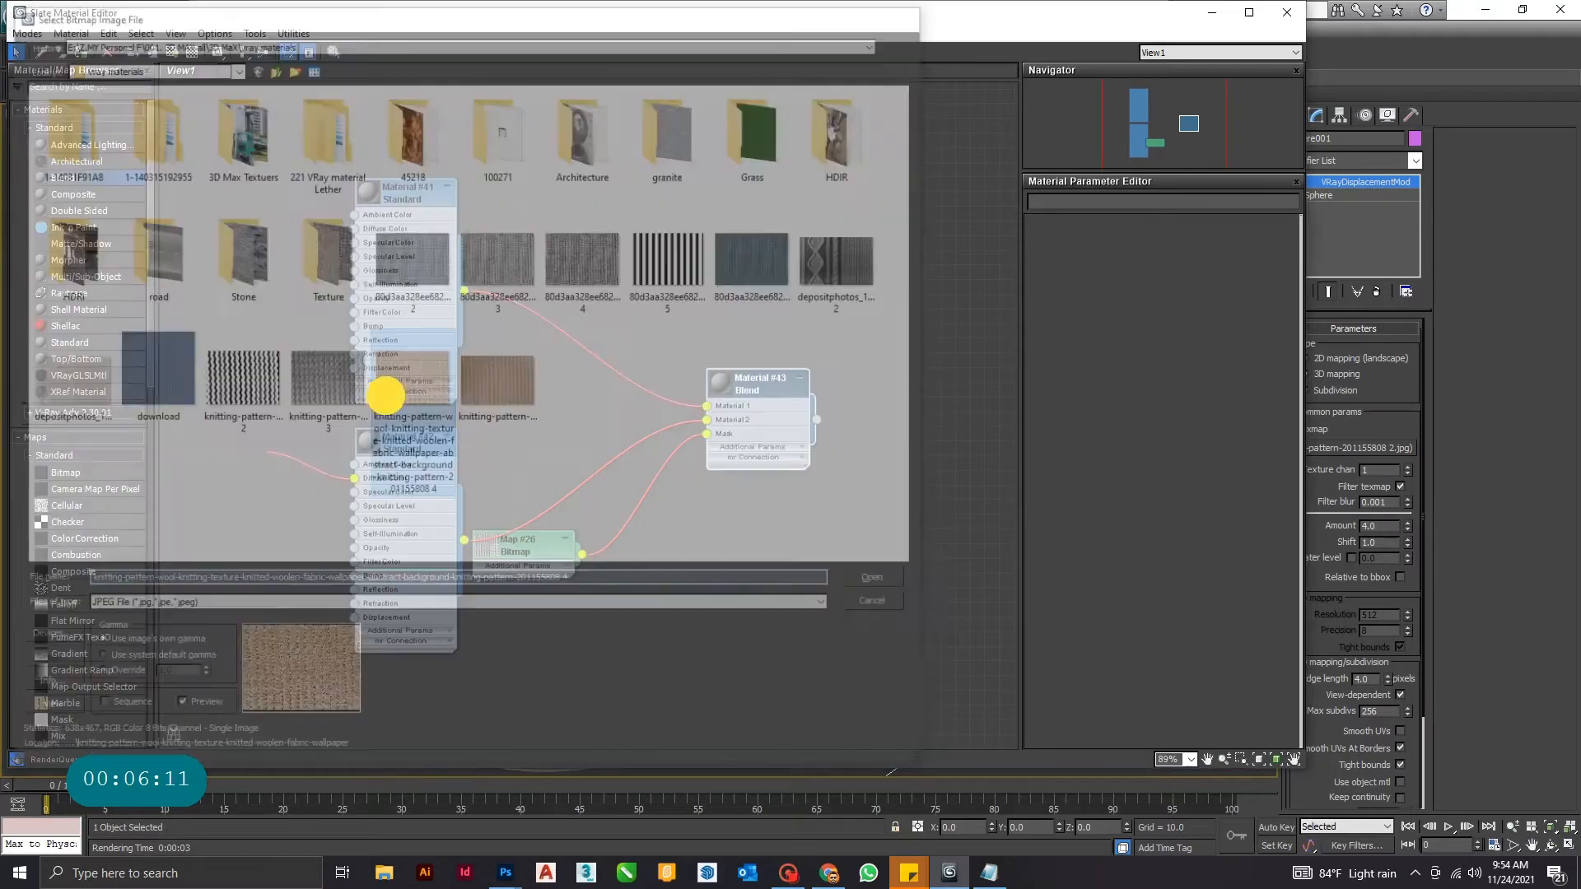
- Spread out the Blend, both Standard materials, the mask and diffuse bitmaps and the controller so the nodes no longer crowd each other
drag(405, 194, 479, 79)
scroll(746, 400, down, 1)
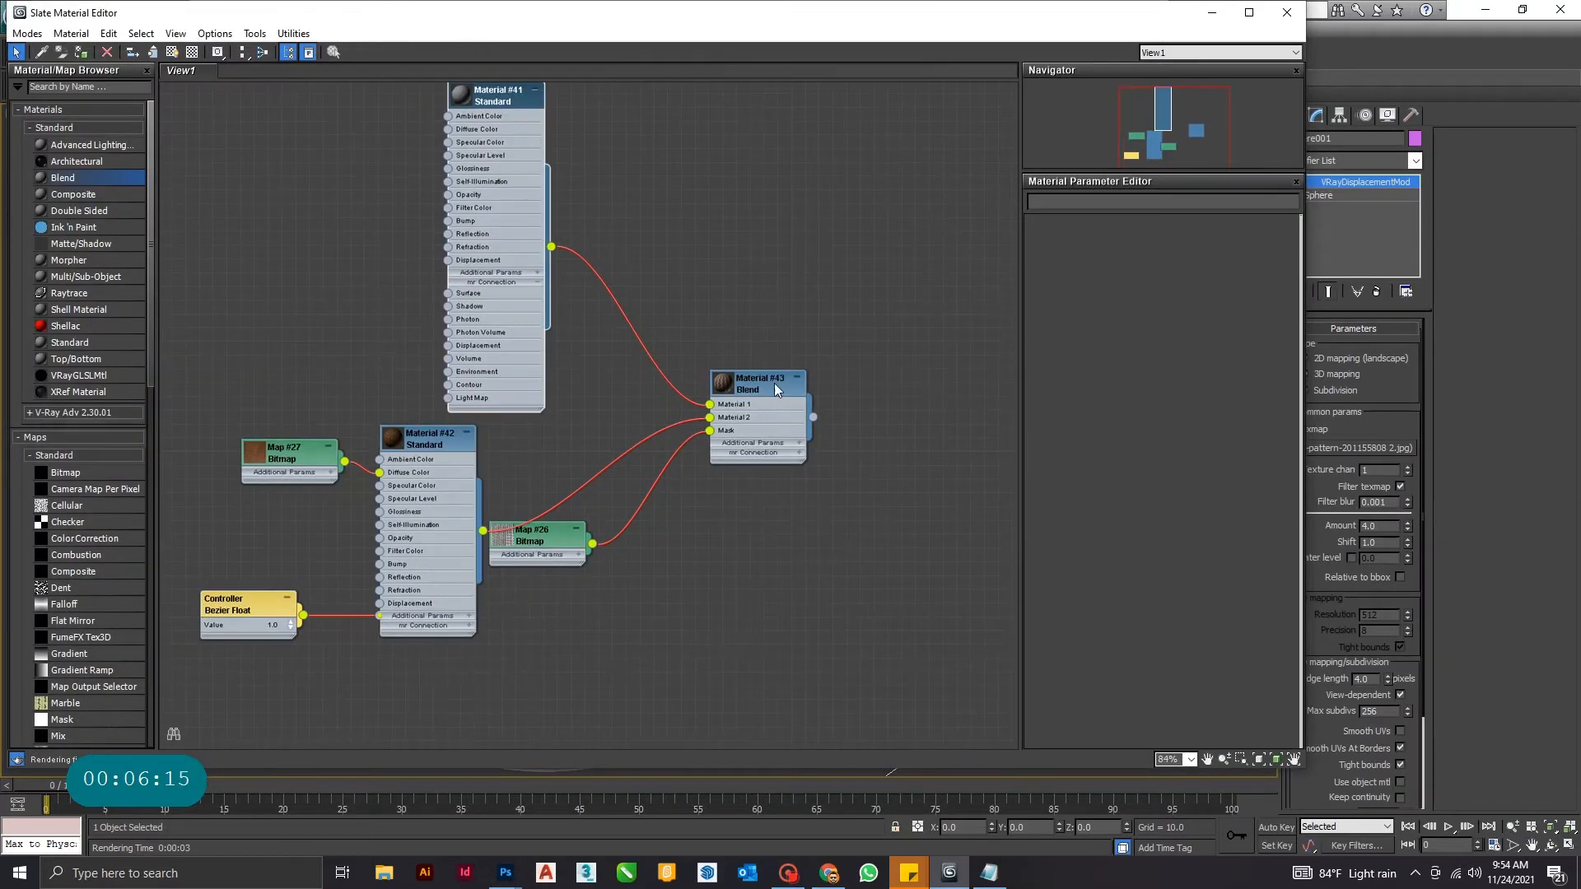
drag(777, 389, 873, 307)
drag(563, 545, 801, 475)
drag(434, 437, 530, 492)
drag(271, 452, 326, 480)
drag(265, 601, 340, 703)
drag(478, 620, 362, 624)
mouse_move(407, 630)
click(540, 137)
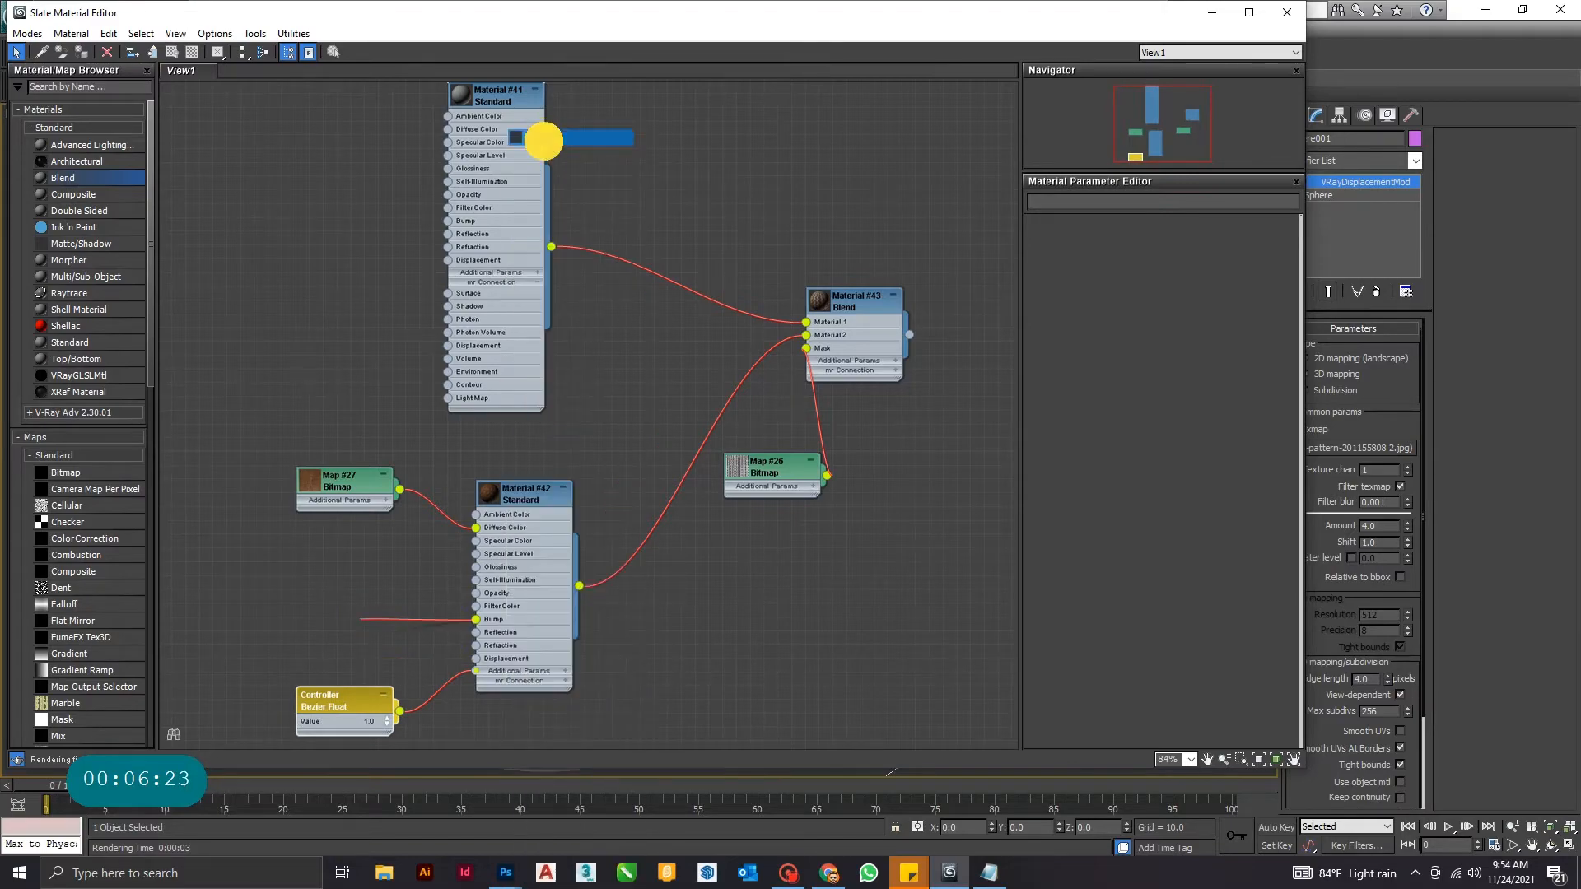
double_click(339, 398)
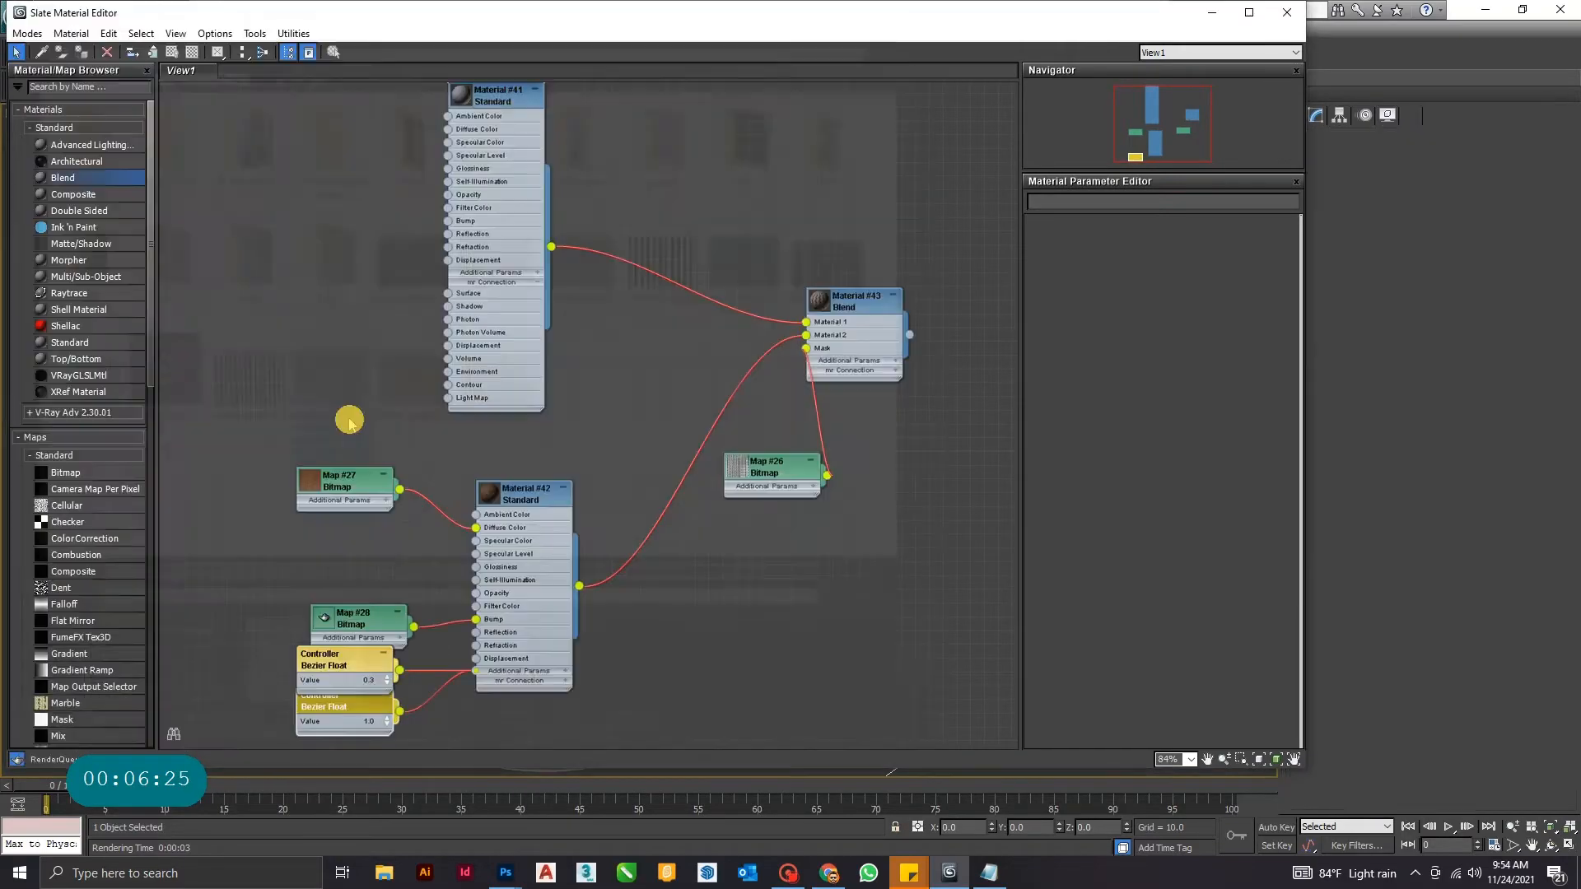
drag(361, 619, 321, 552)
drag(330, 657, 221, 668)
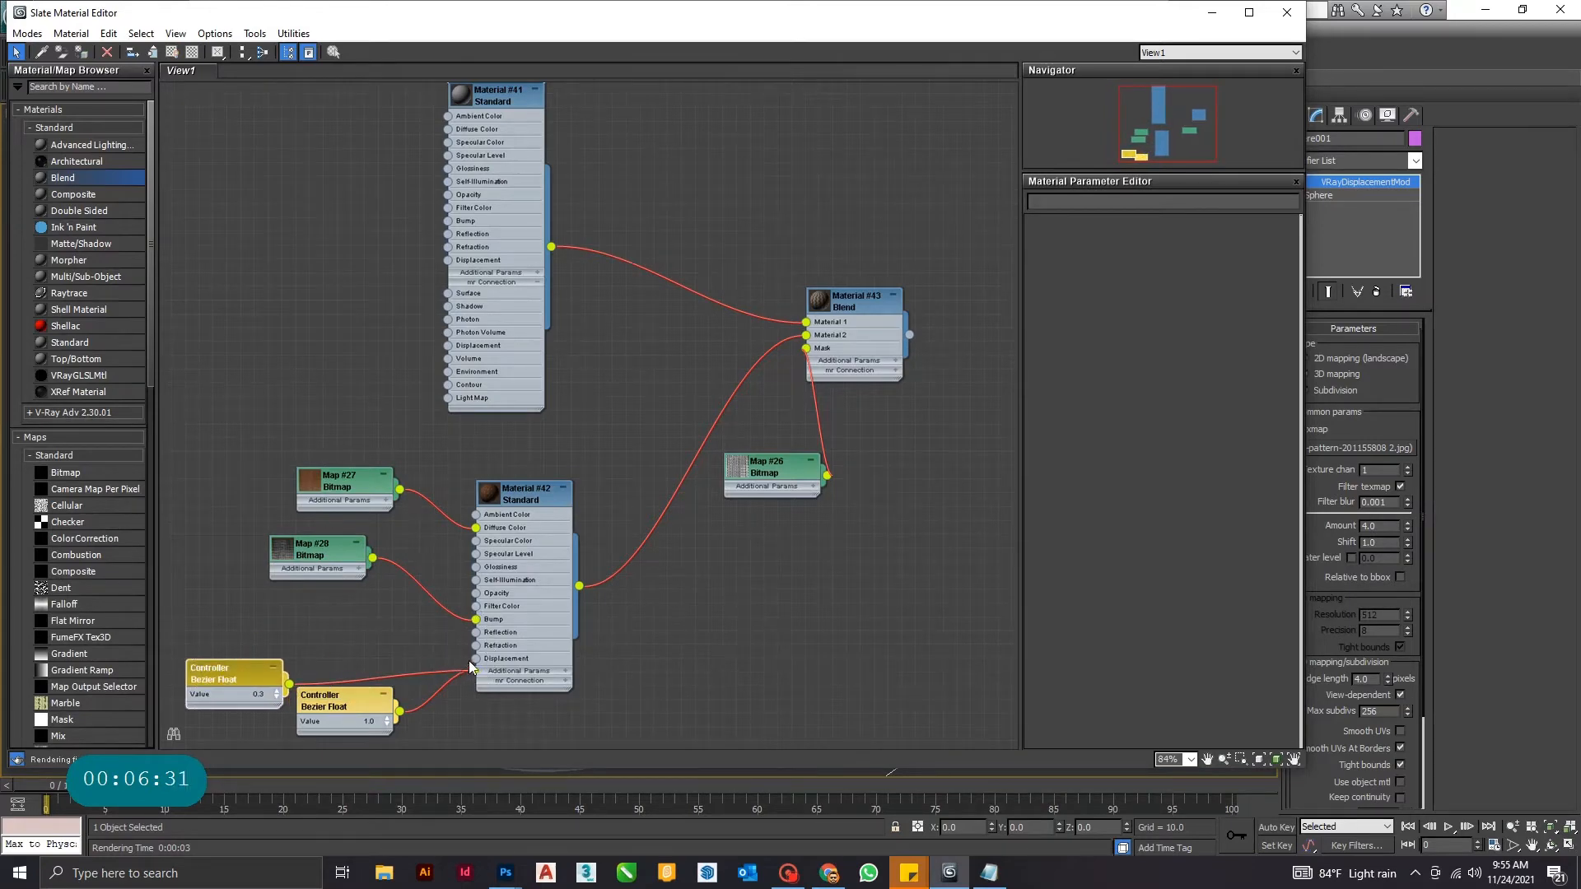
drag(476, 659, 448, 656)
mouse_move(493, 663)
click(625, 137)
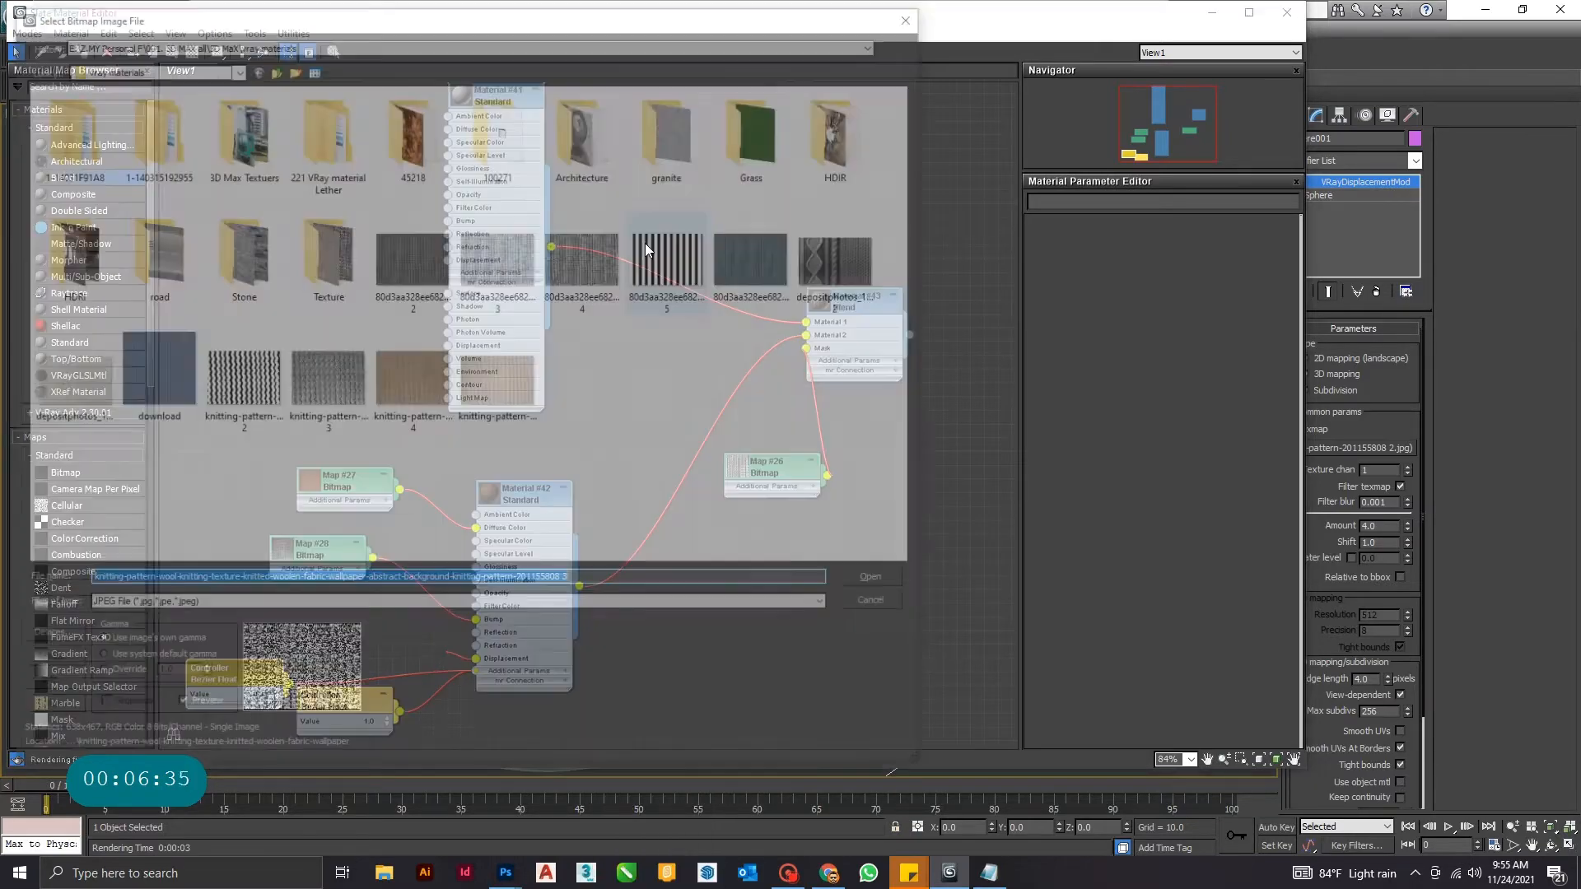
double_click(321, 394)
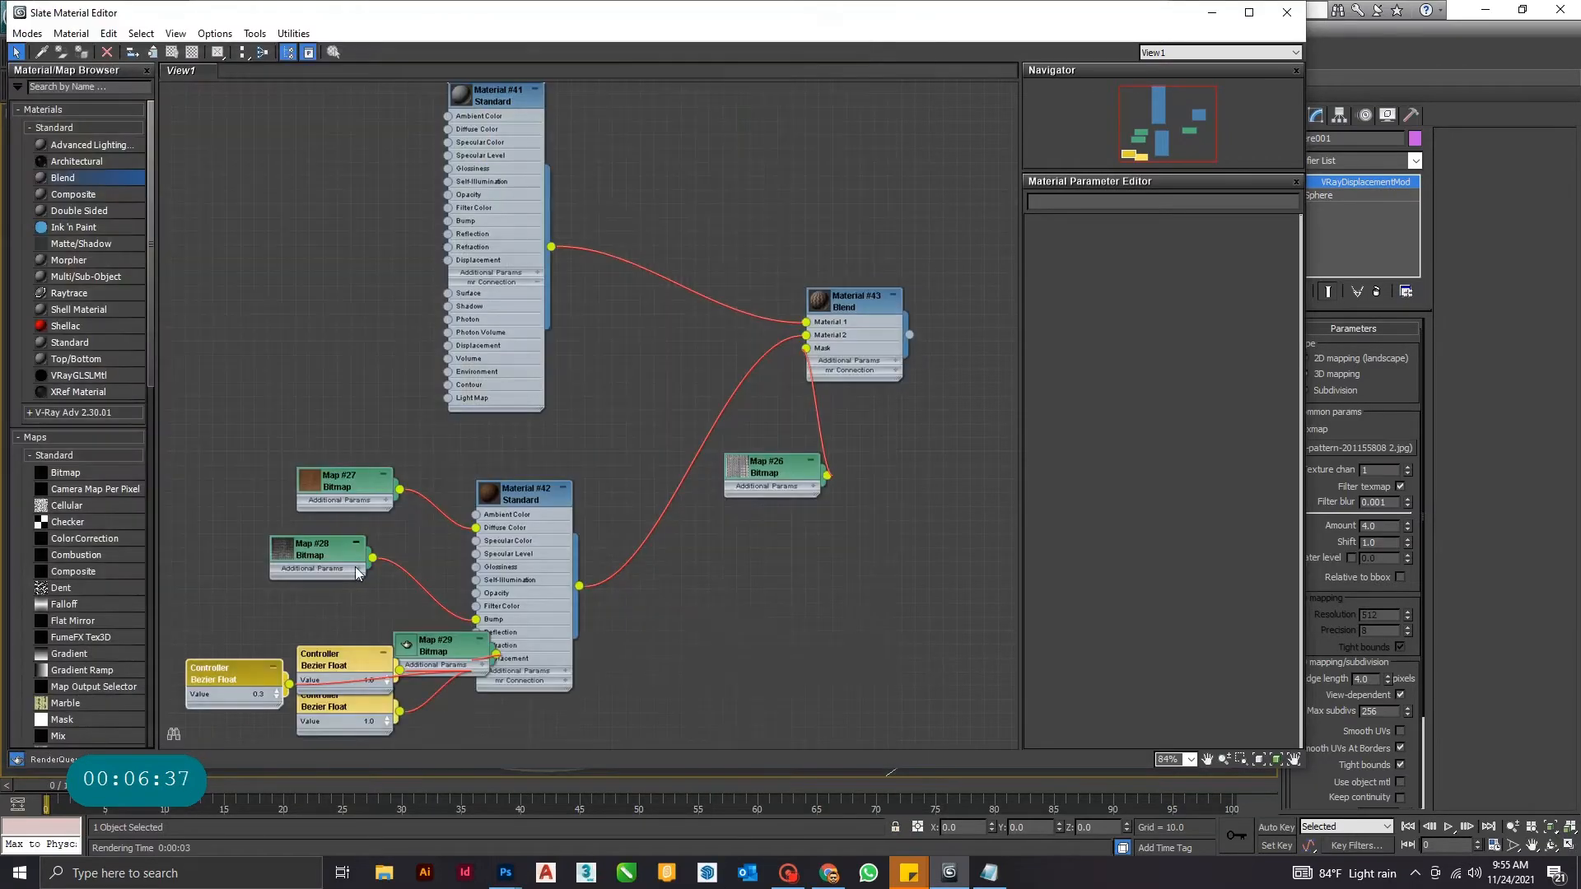
drag(406, 648, 213, 621)
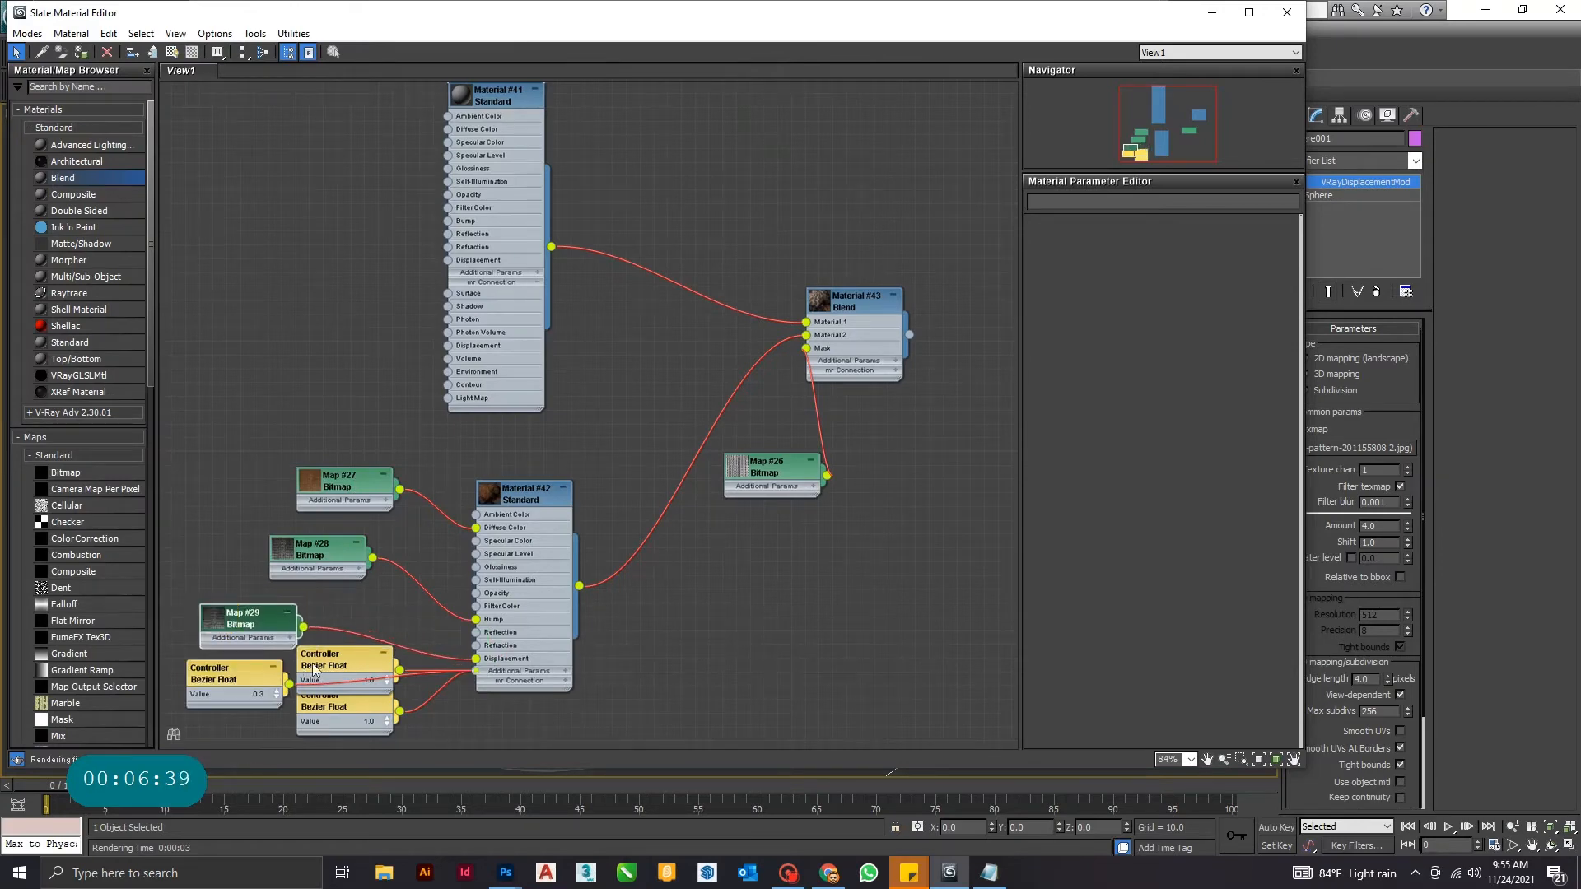
- Stack the second Standard material's three controller nodes in a column and align its displacement bitmap above them
drag(346, 719, 350, 759)
middle_drag(709, 652, 705, 441)
drag(358, 478, 369, 534)
drag(254, 463, 390, 476)
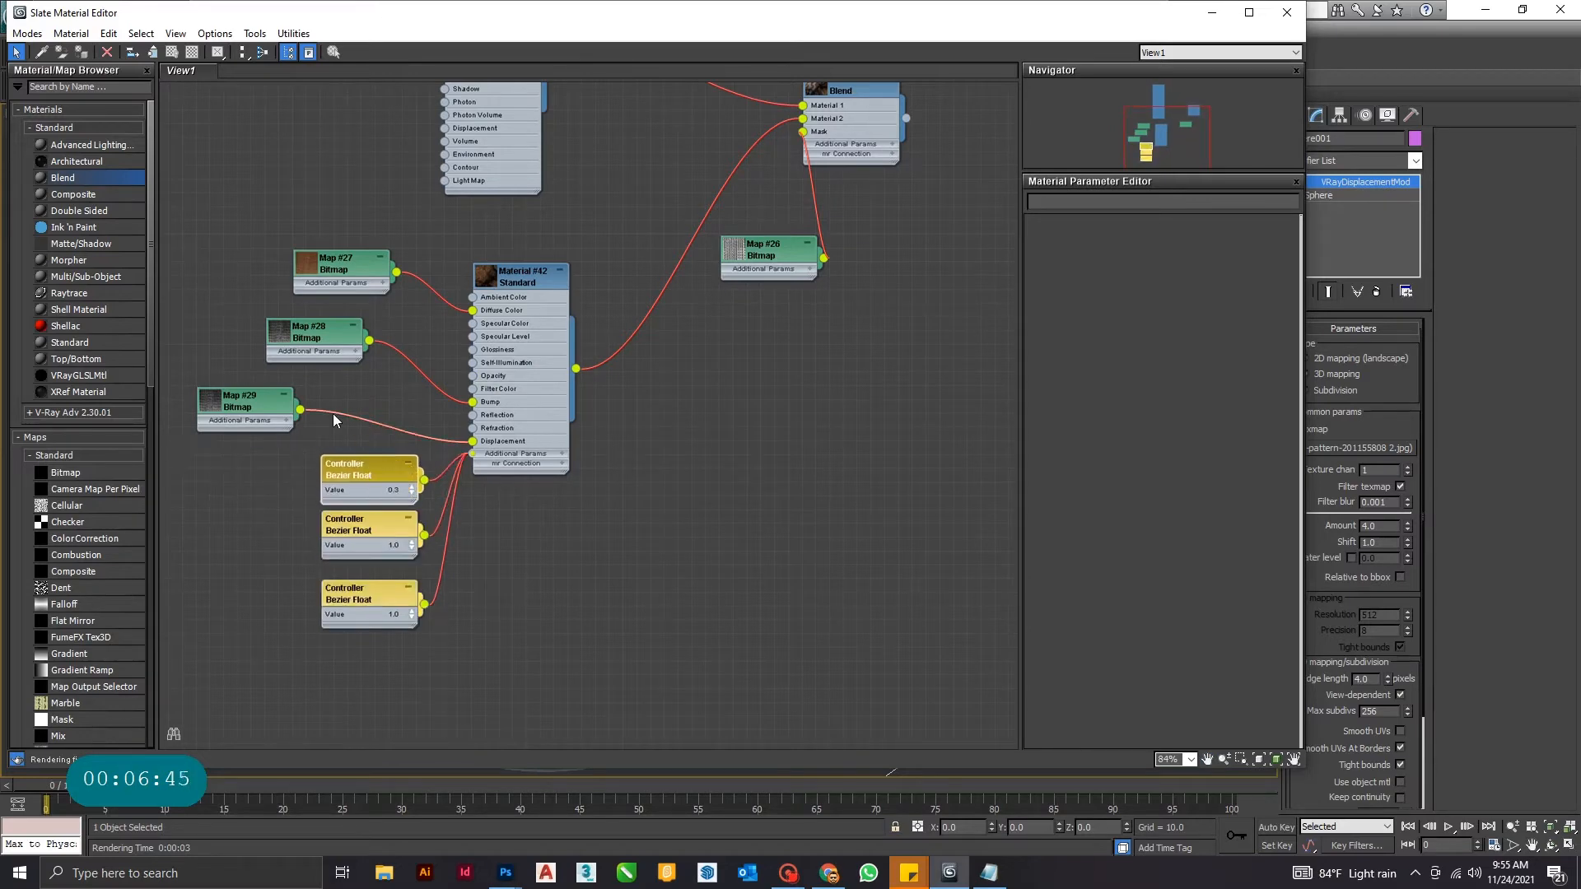
drag(207, 407, 335, 378)
middle_drag(254, 410, 324, 639)
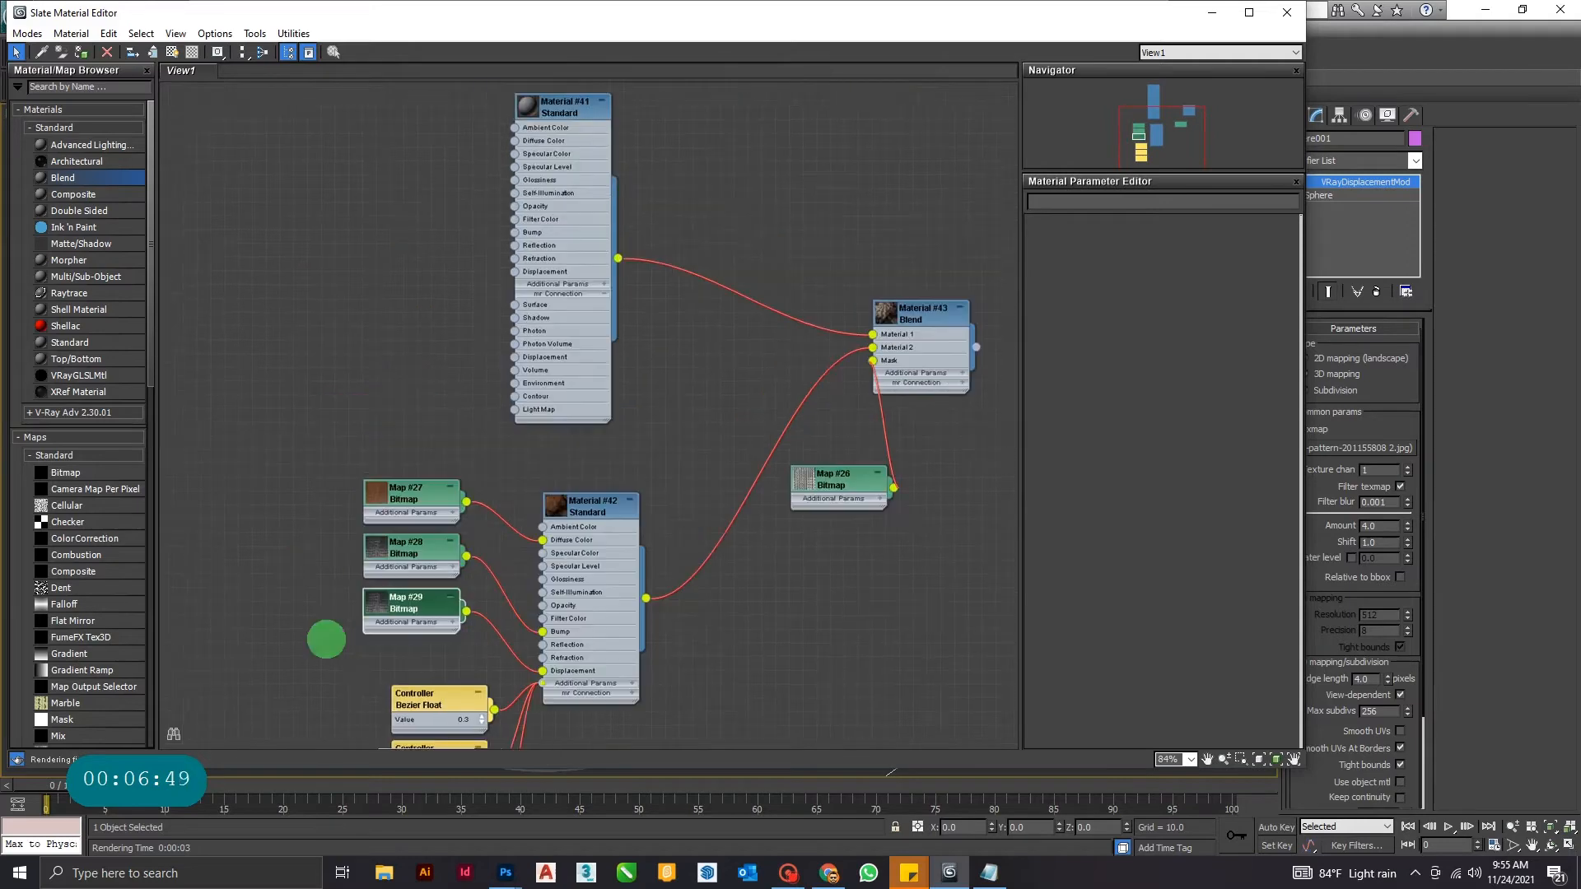
middle_drag(335, 401, 359, 509)
drag(581, 217, 479, 211)
mouse_move(587, 239)
click(660, 139)
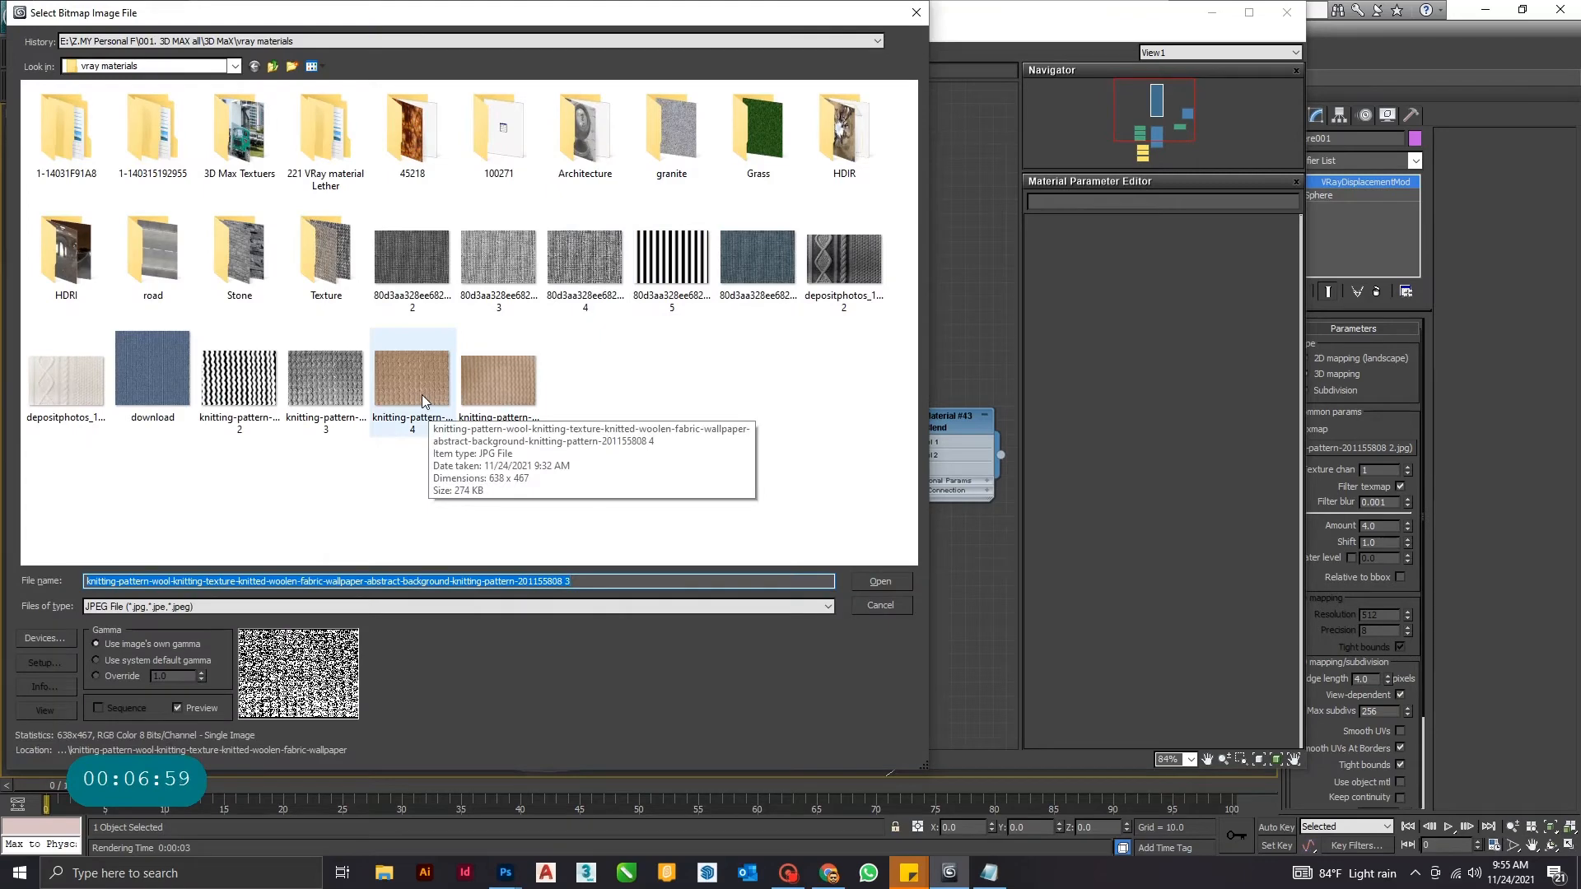
double_click(422, 394)
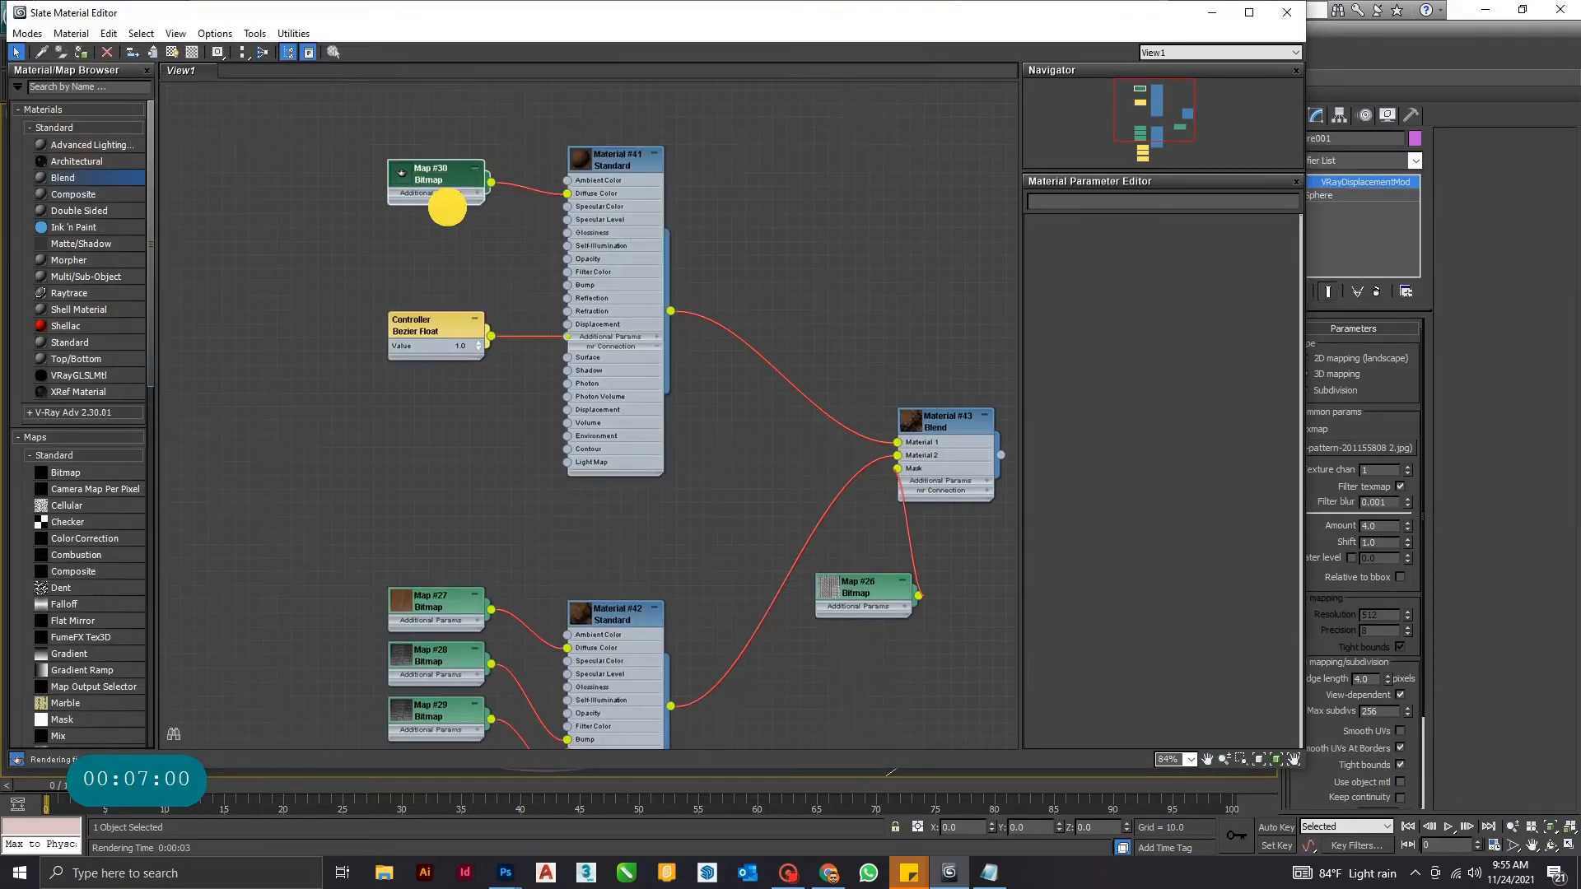
drag(437, 324, 437, 338)
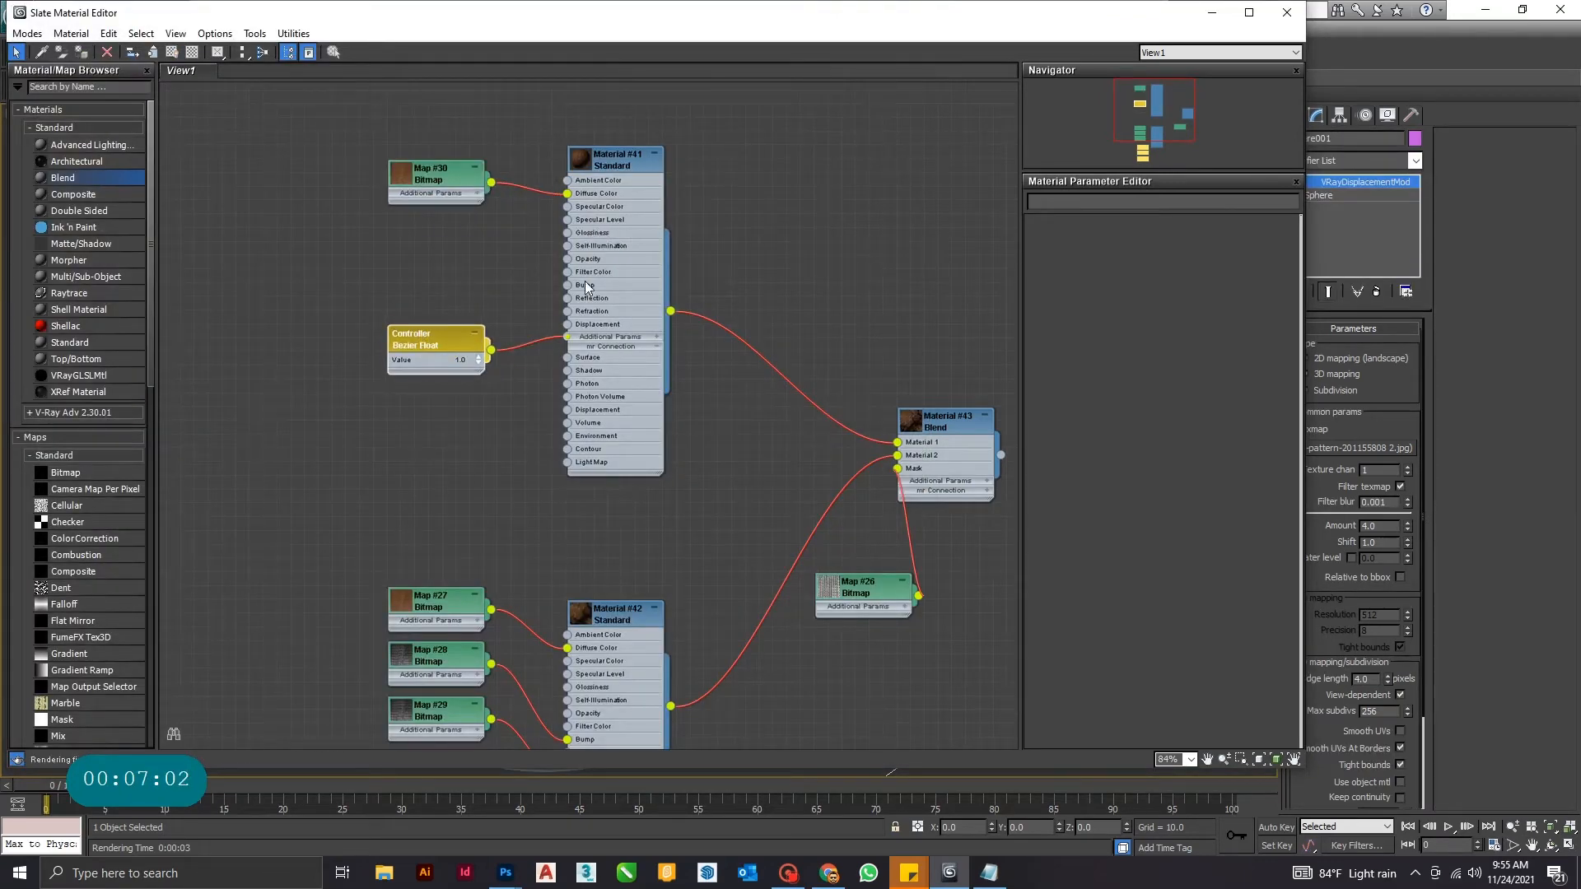
drag(571, 290, 527, 300)
mouse_move(531, 300)
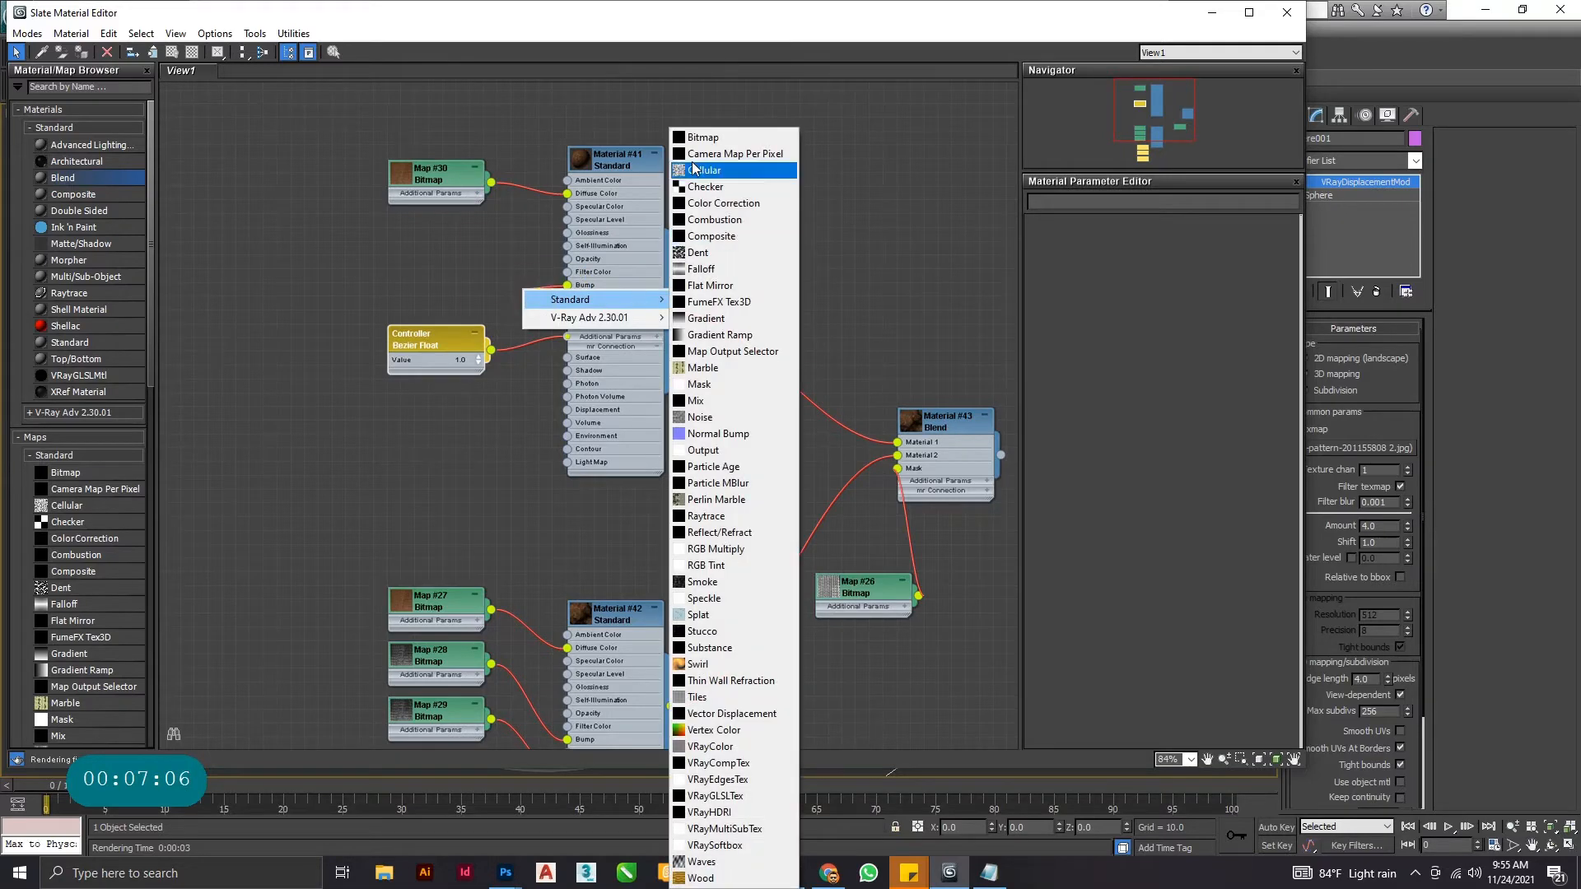
click(702, 137)
click(384, 393)
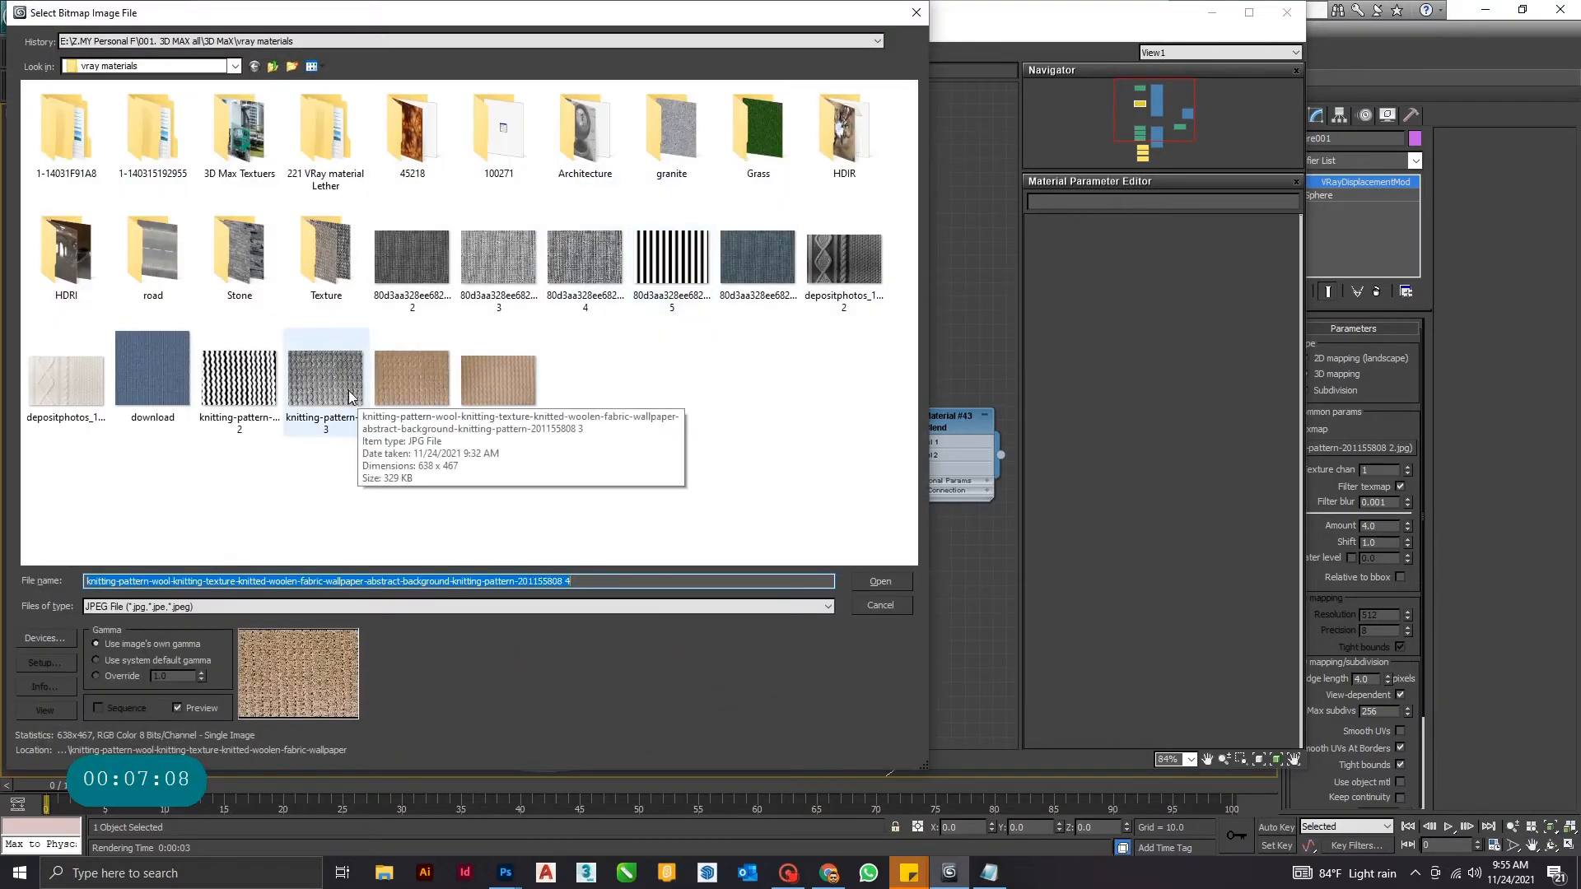
click(347, 388)
double_click(346, 388)
drag(475, 300, 404, 227)
drag(417, 328, 420, 396)
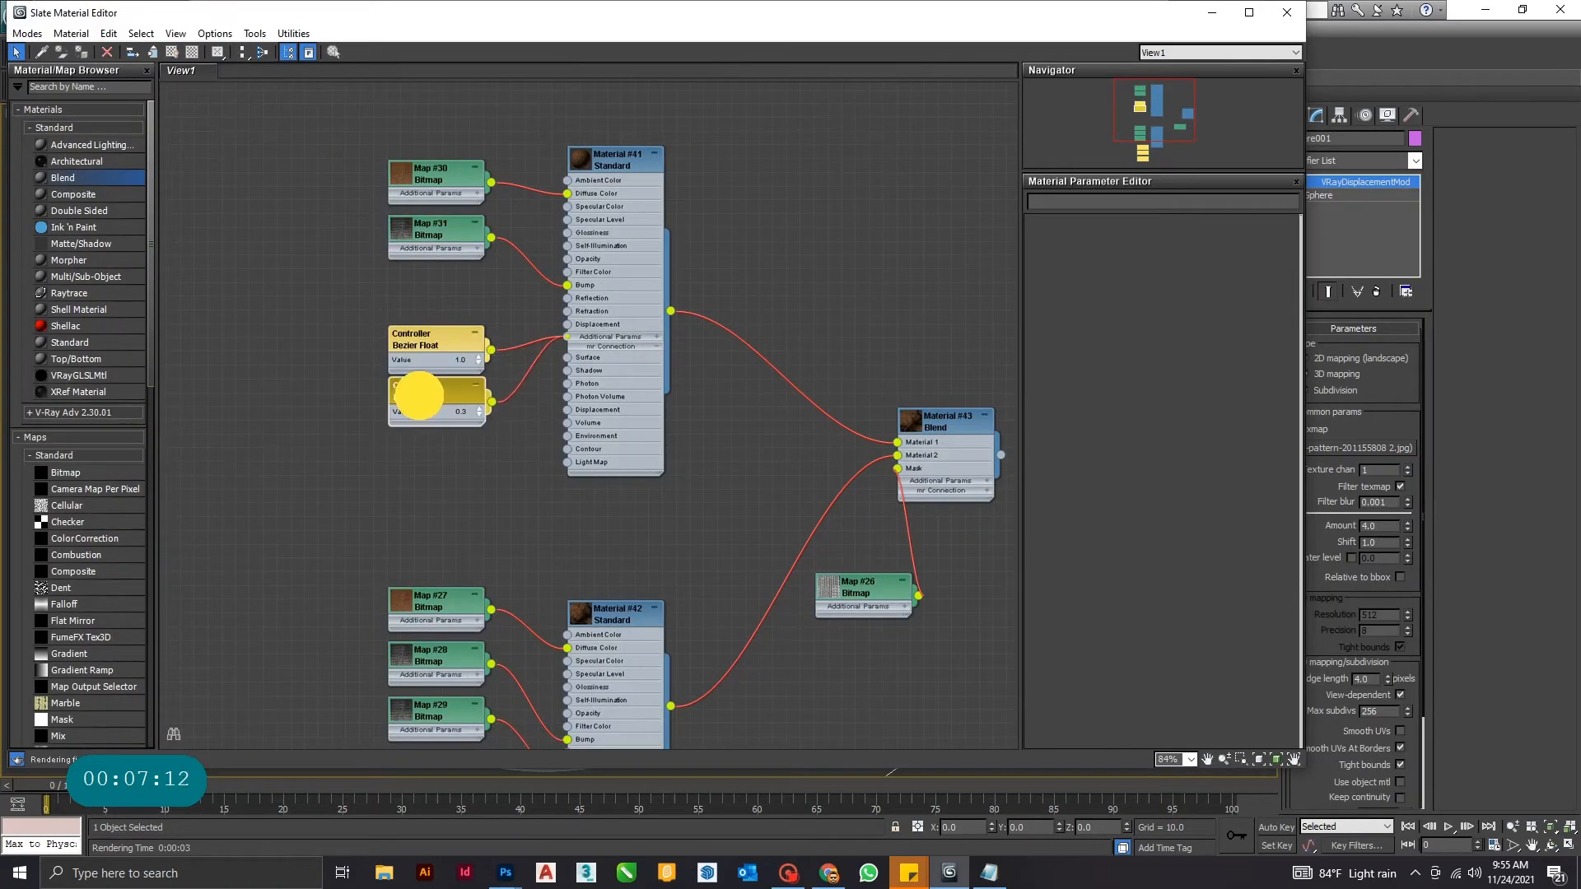
double_click(433, 228)
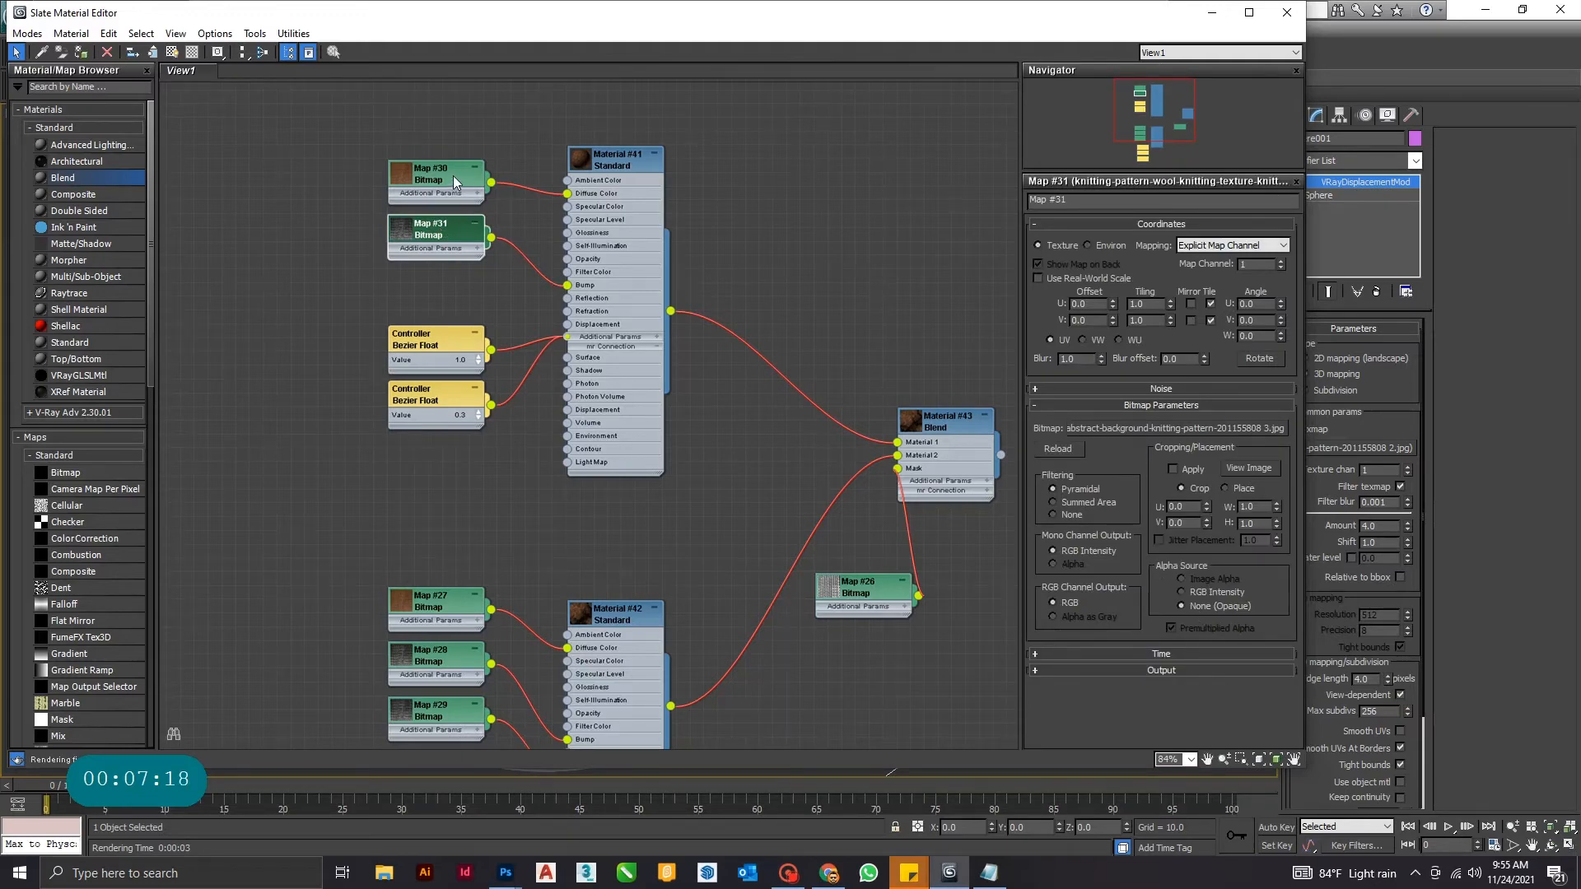
- Uncover the viewport, delete the old displaced sphere from the scene and return to the four-viewport layout
drag(1164, 15, 1135, 406)
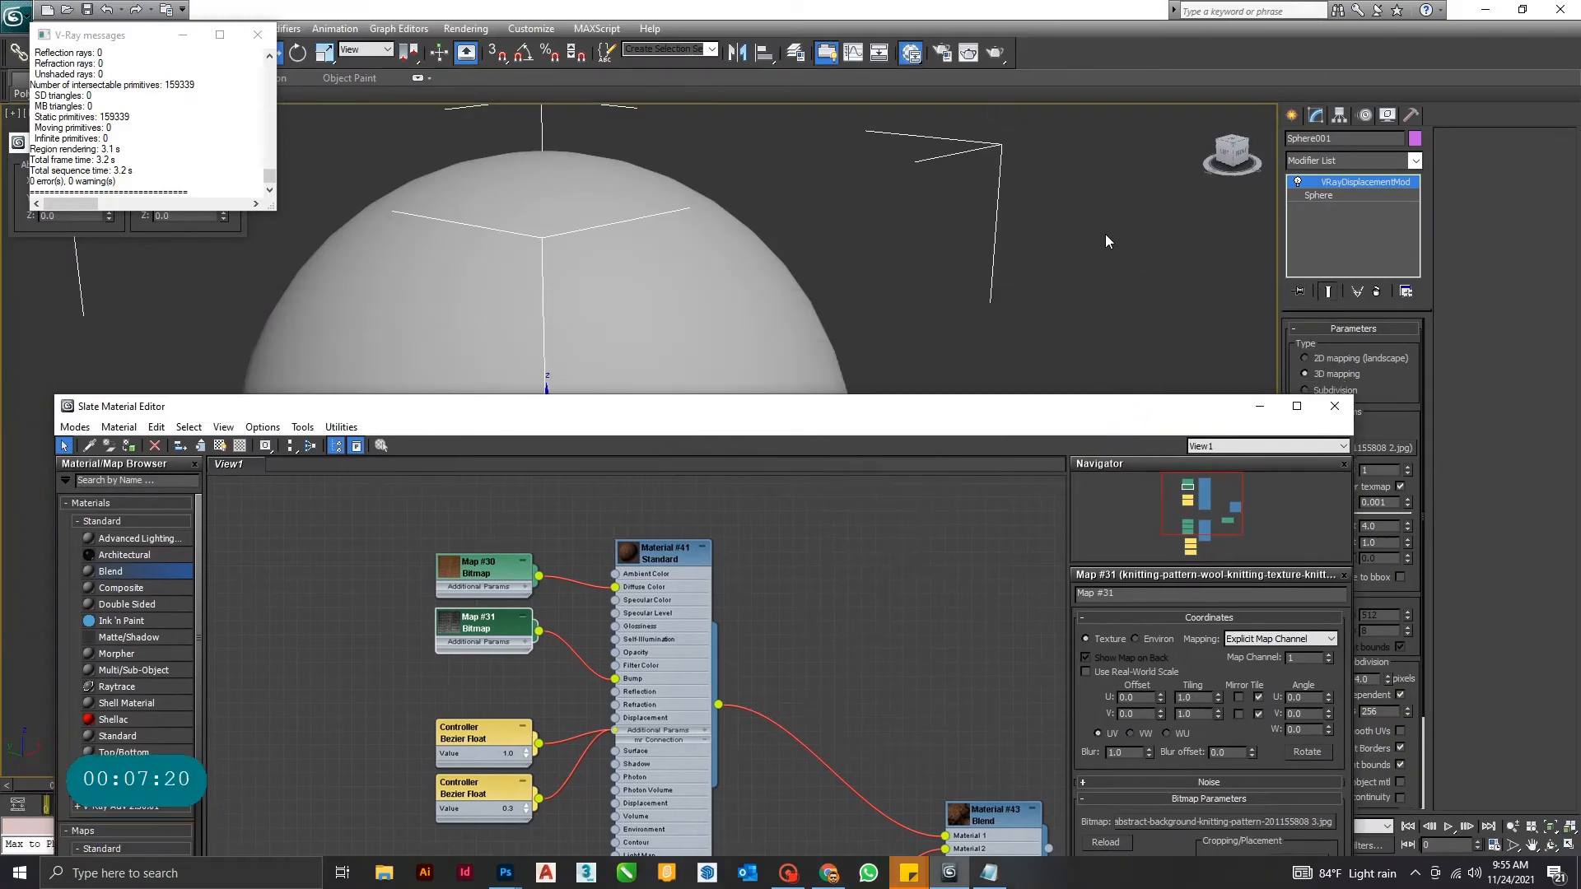
click(819, 240)
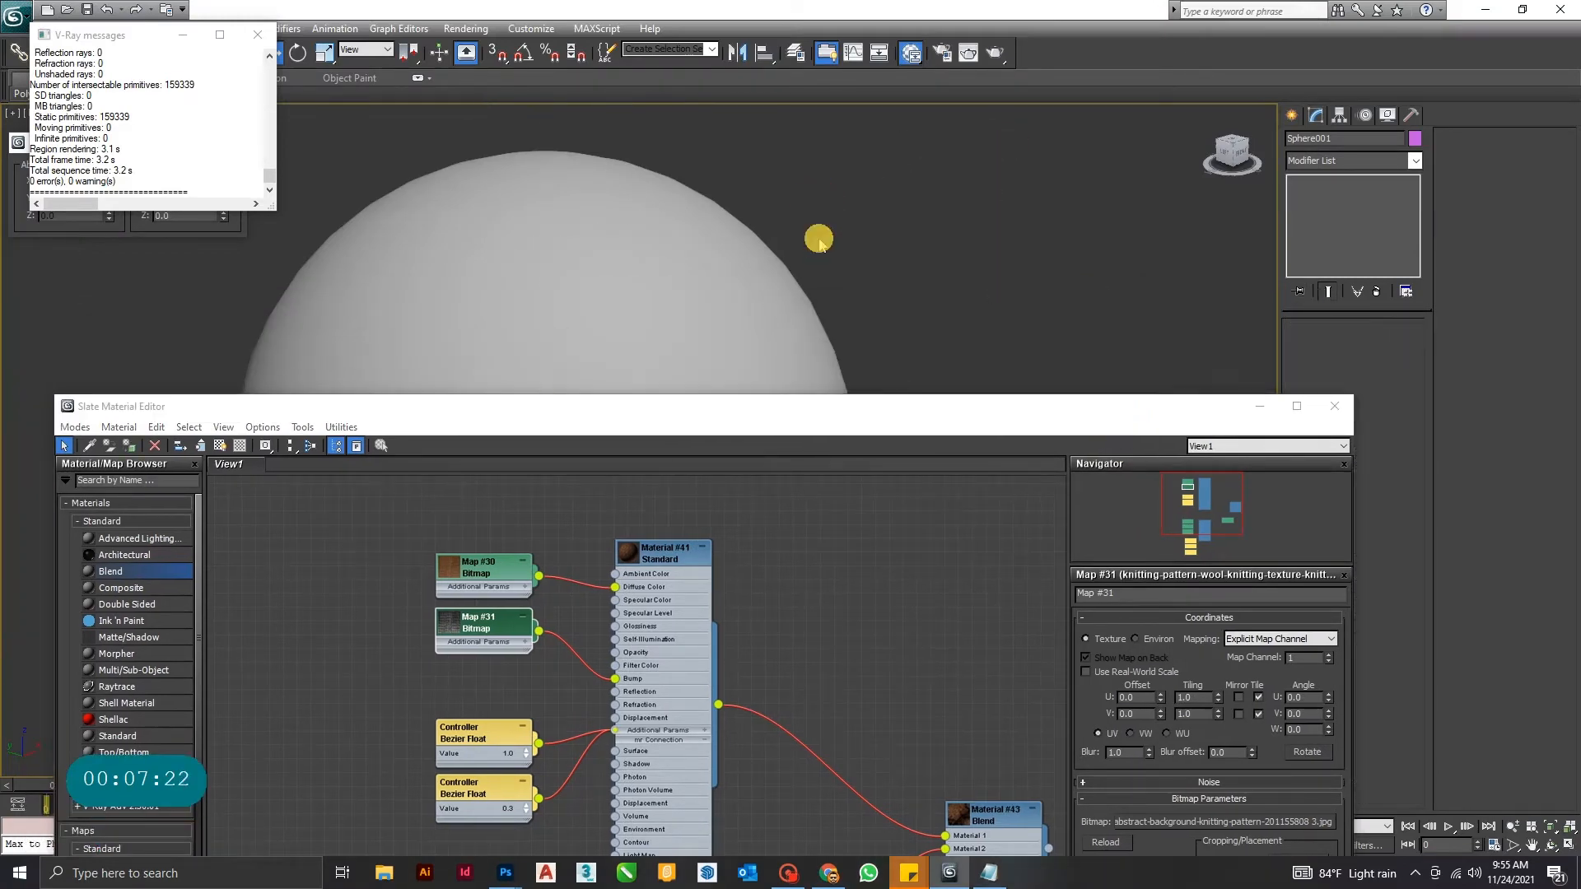
scroll(818, 239, down, 3)
click(653, 304)
middle_drag(841, 266, 848, 209)
scroll(849, 209, down, 3)
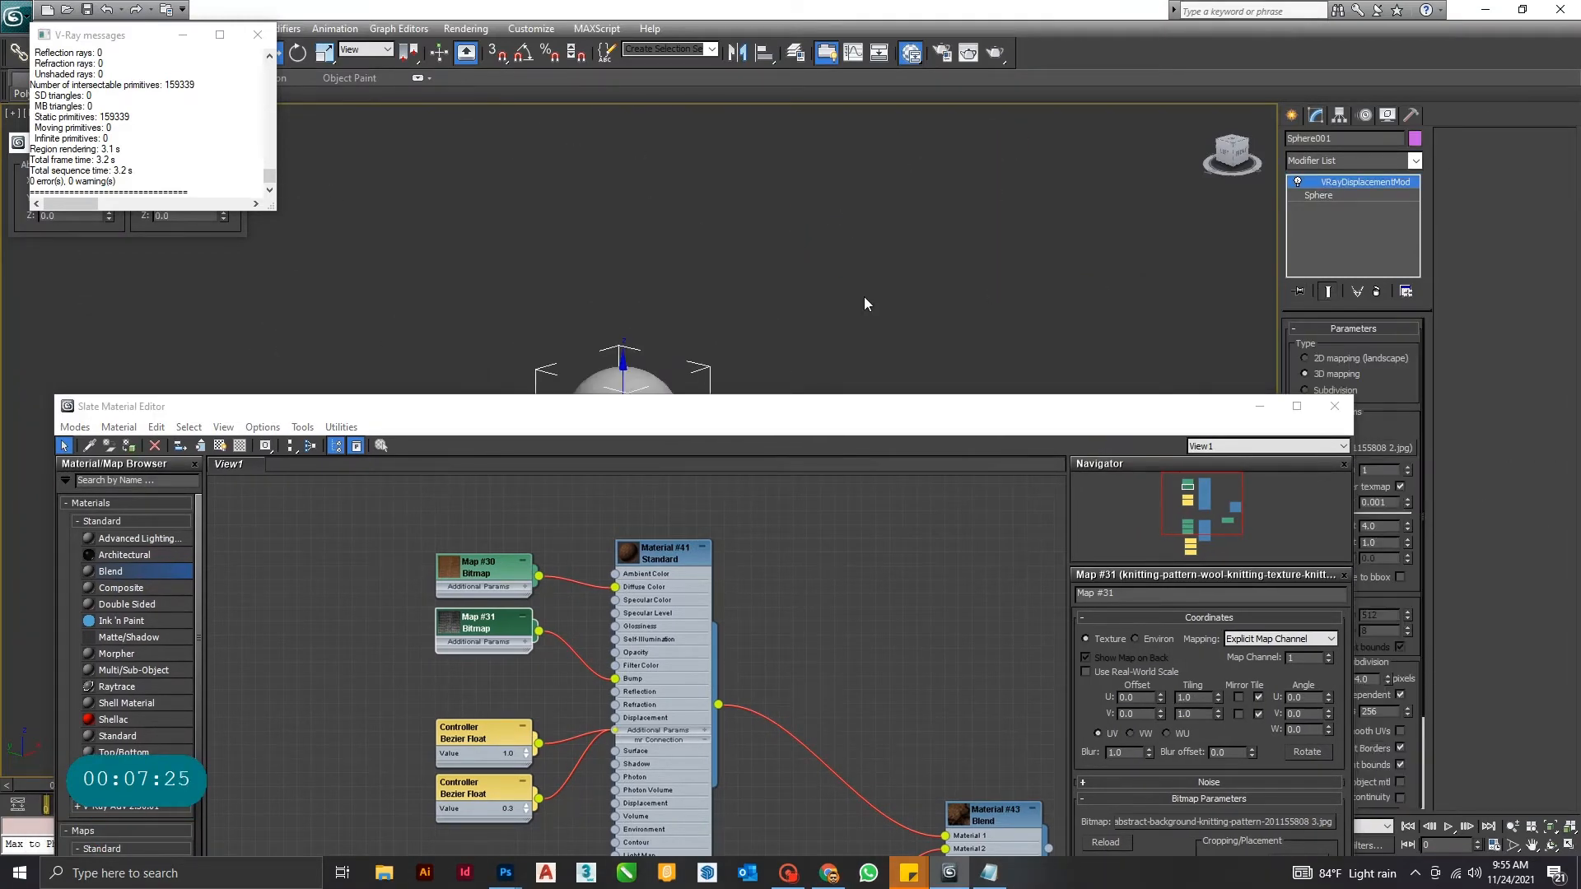
middle_drag(862, 296, 876, 144)
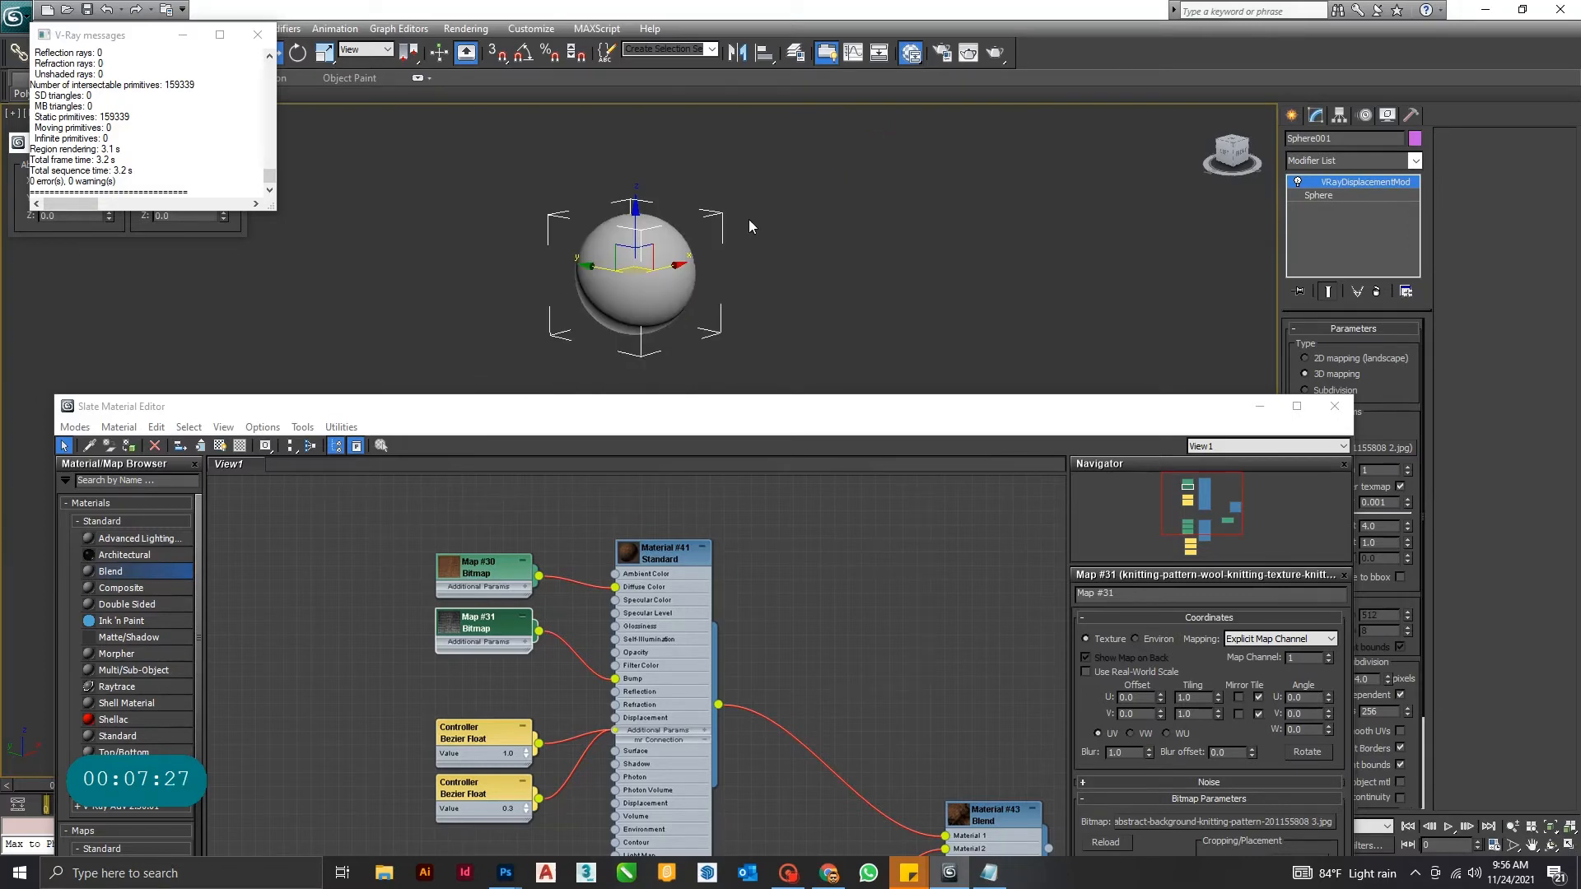
key(Delete)
mouse_move(778, 407)
mouse_down()
mouse_move(776, 426)
mouse_move(772, 396)
mouse_up()
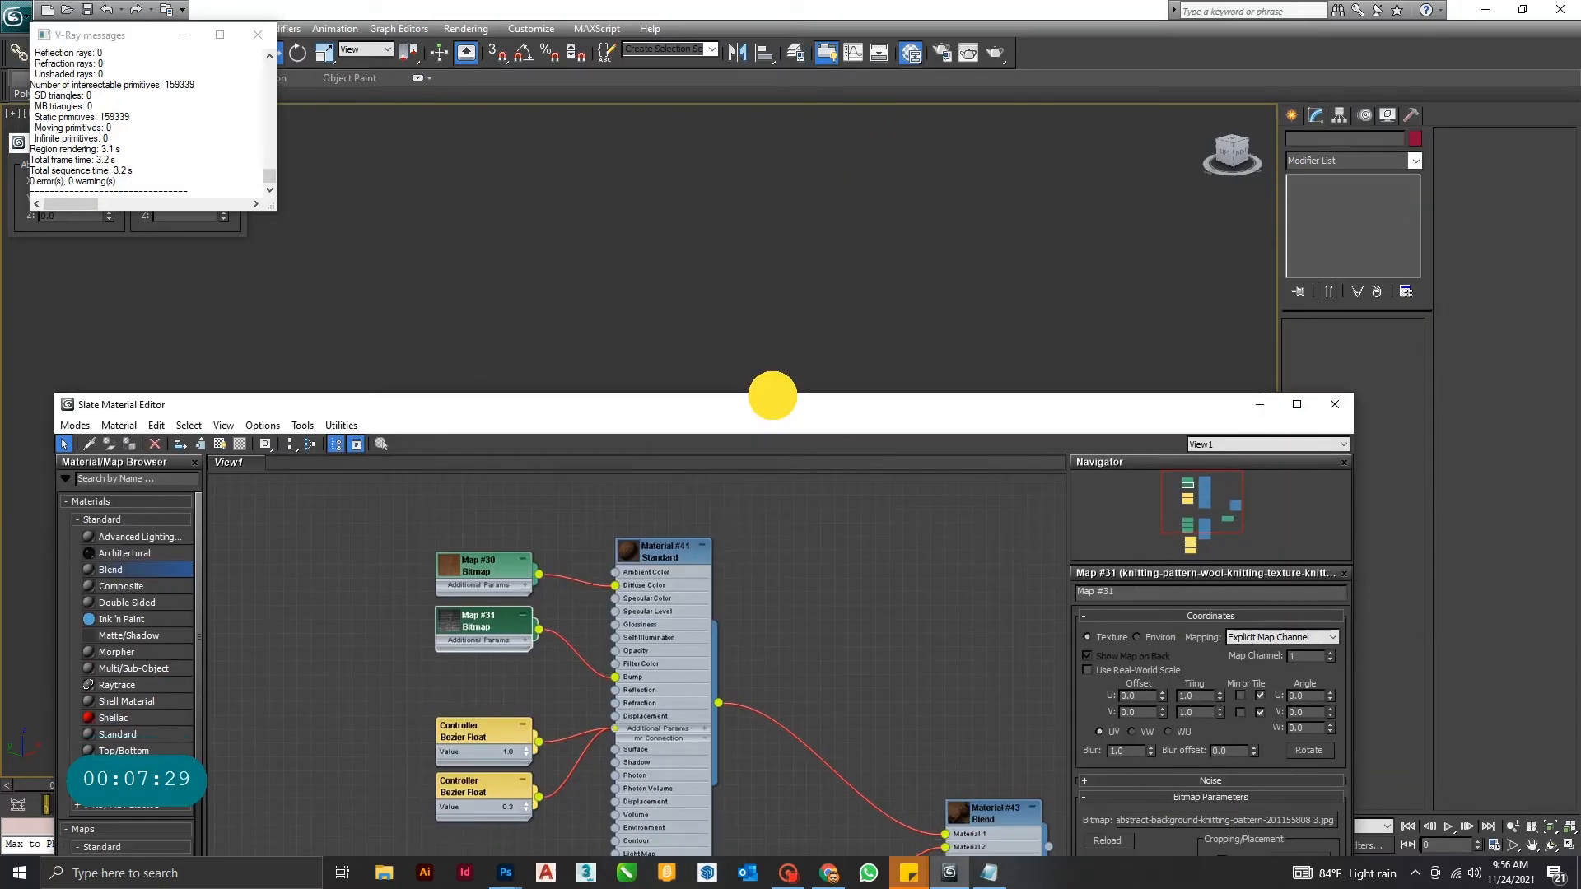
click(782, 282)
key(Delete)
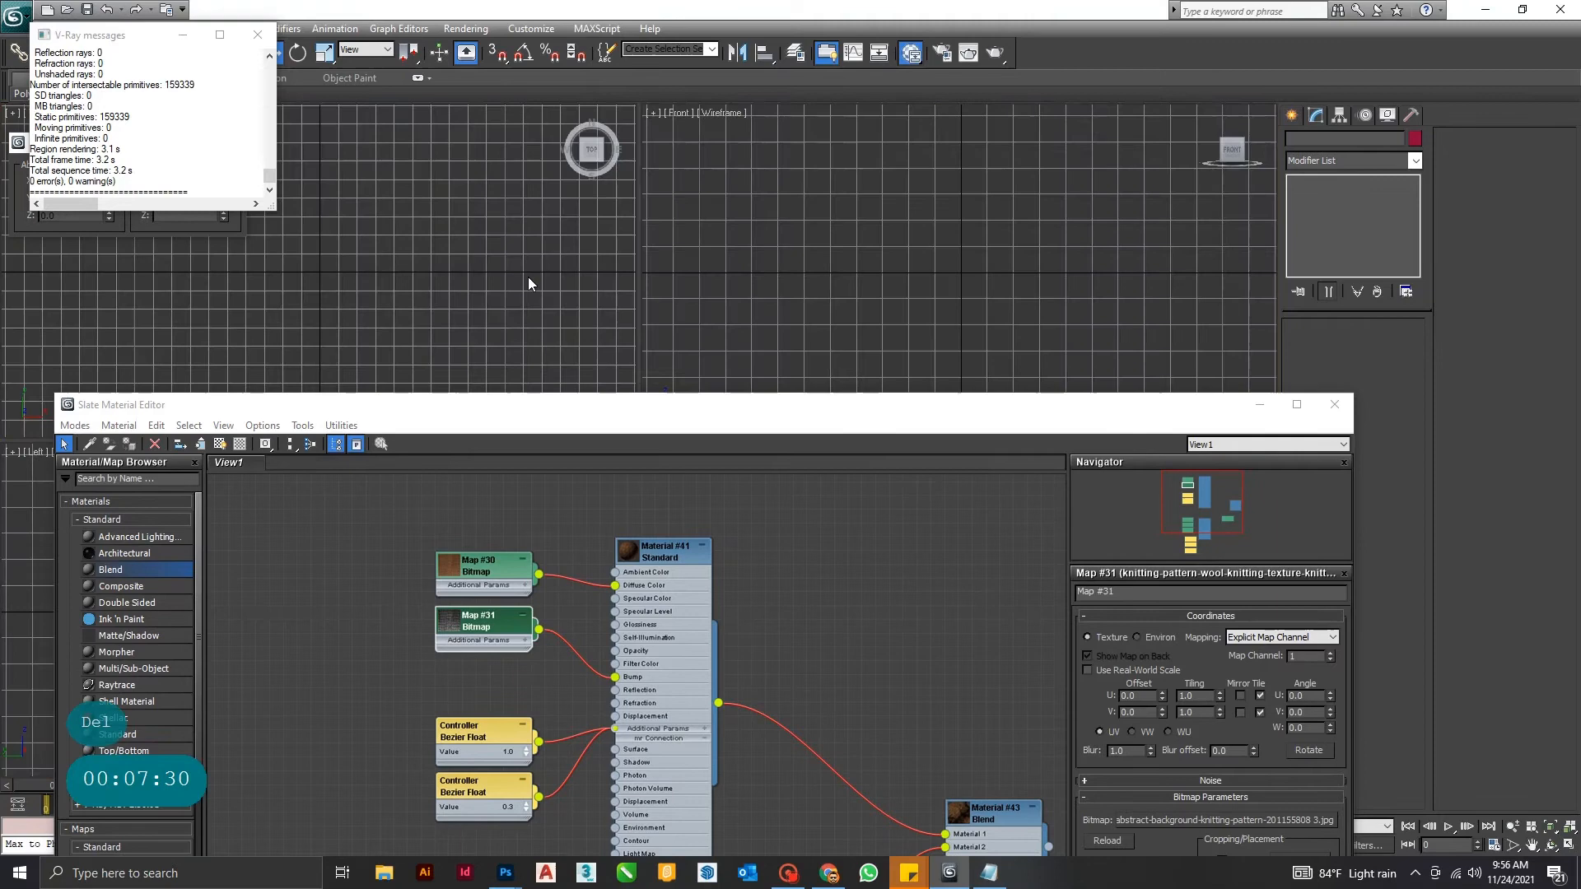
- Create a new standard primitive sphere around the grid center in the Top viewport
click(1291, 117)
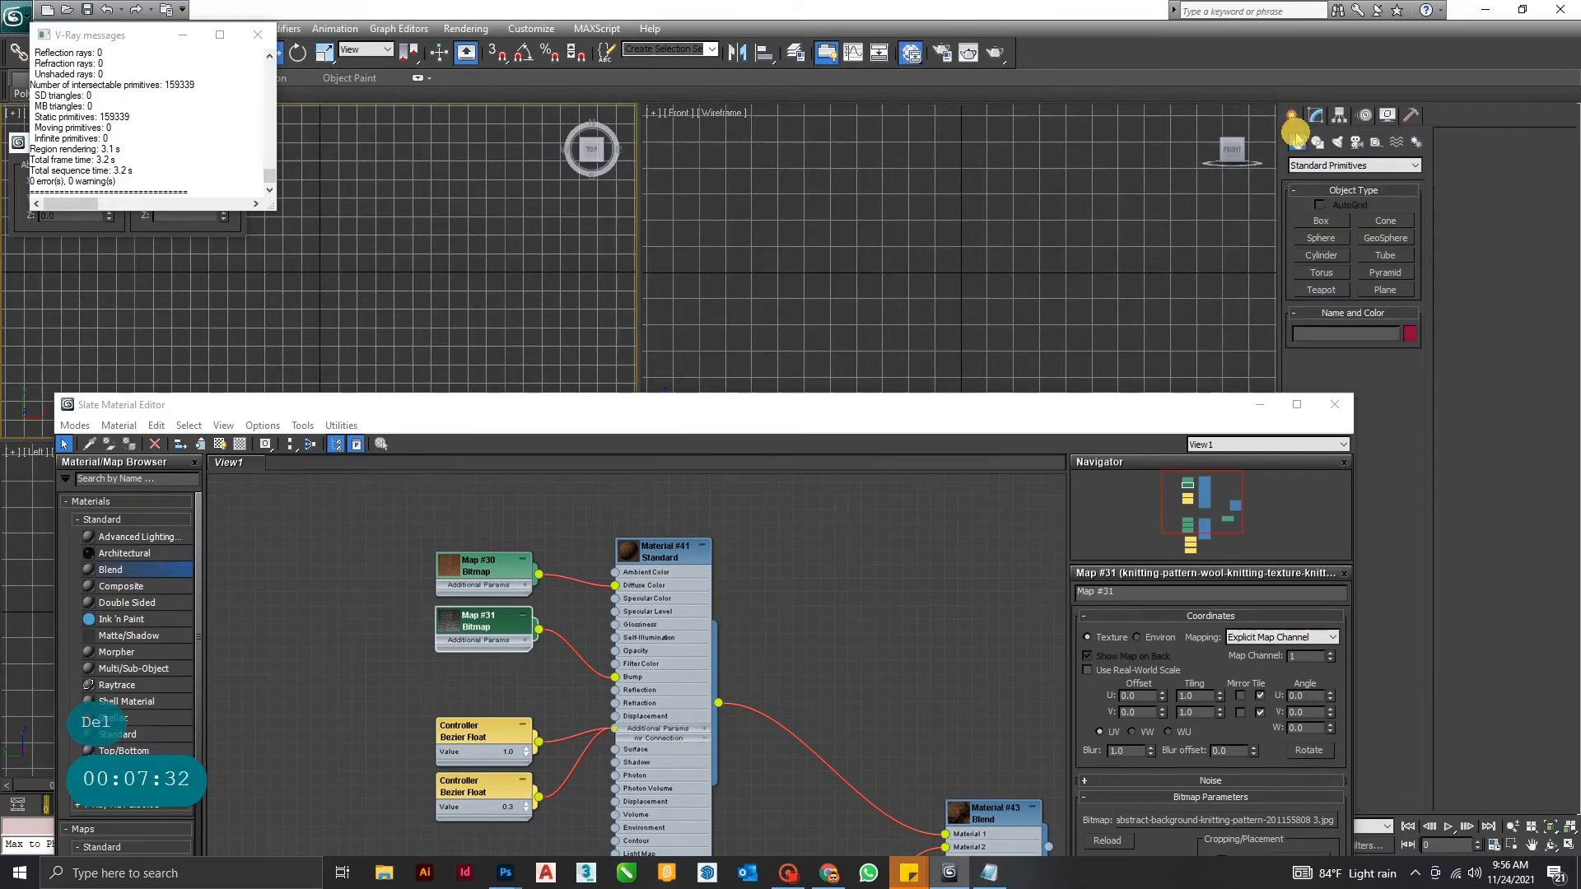
click(1322, 238)
drag(320, 273, 389, 321)
right_click(427, 298)
- Close the V-Ray messages, center the new sphere at X 0 and Y 0, and show the Top viewport shaded
click(258, 34)
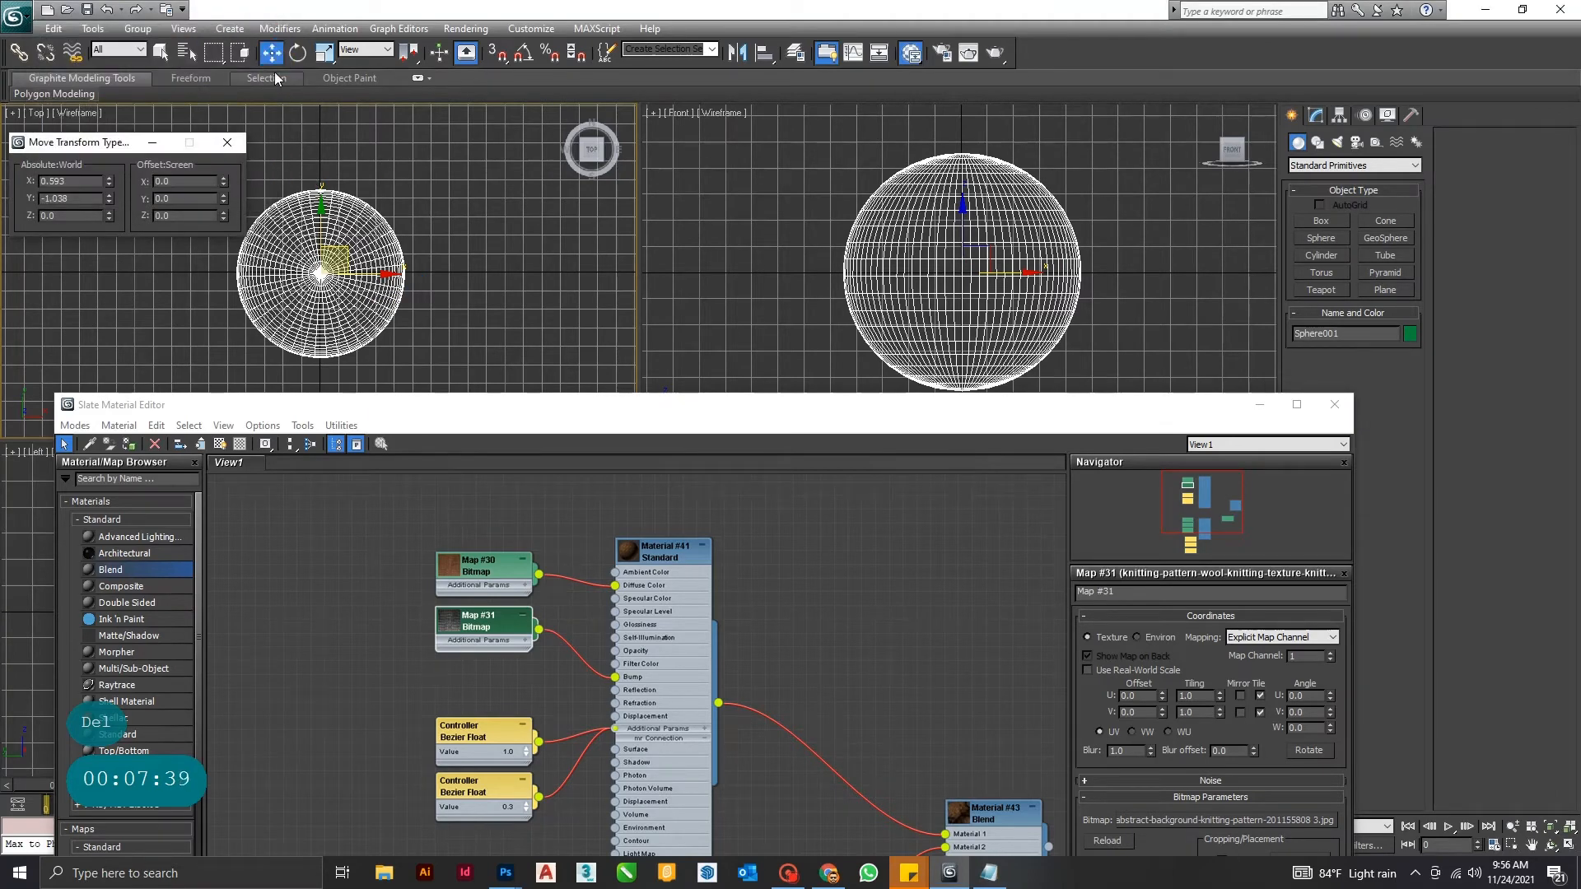
right_click(107, 203)
right_click(109, 182)
click(451, 278)
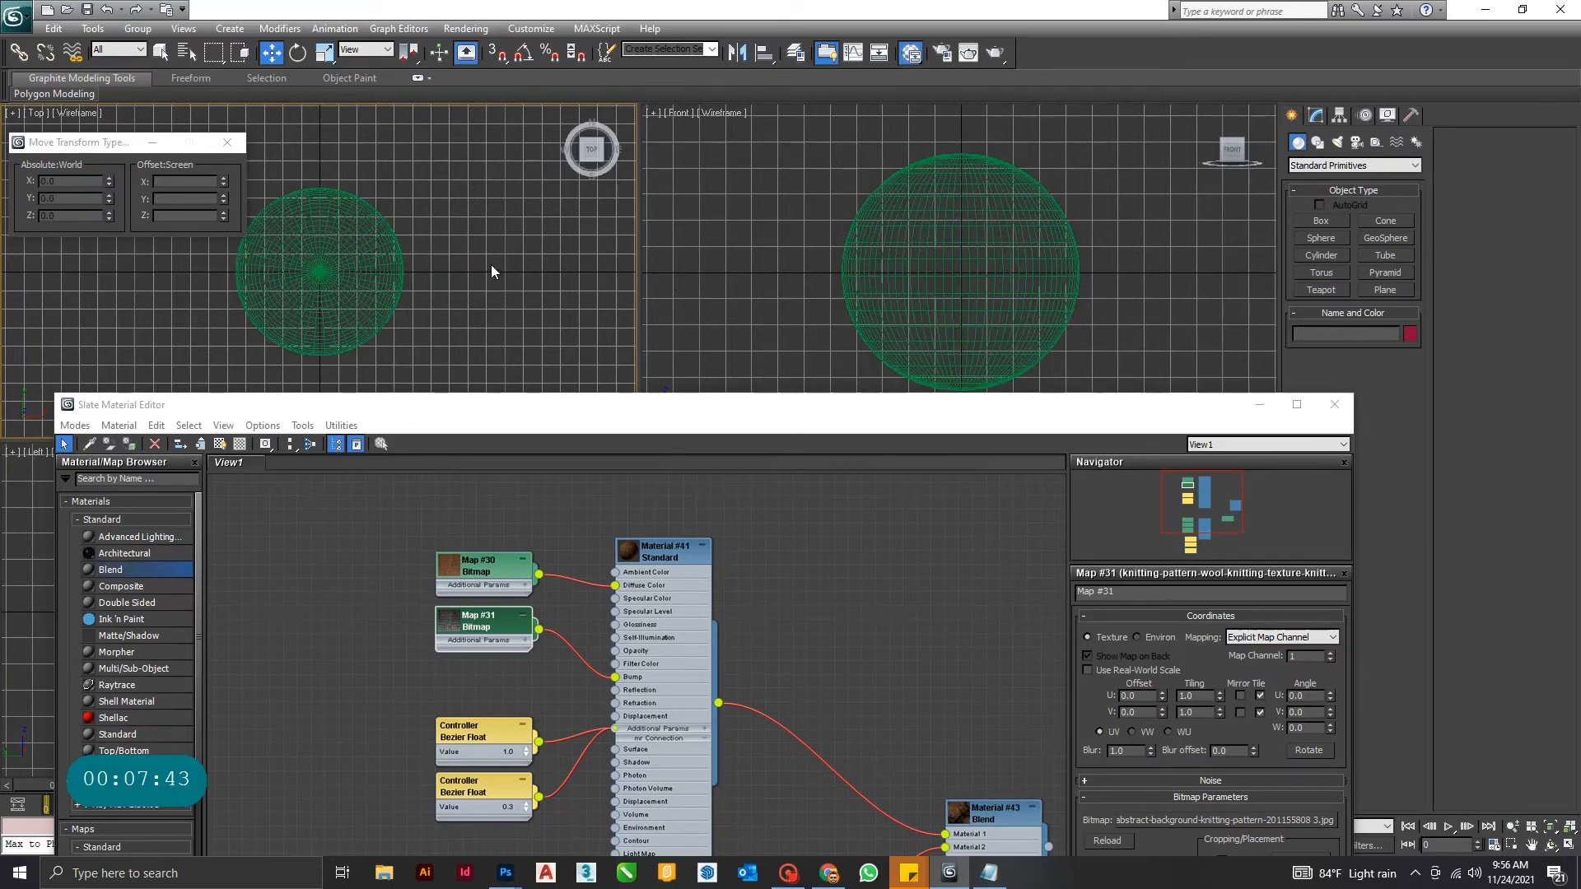
key(F3)
- Assign the new Blend material to the sphere in the Top viewport and test-render that view
drag(804, 404, 817, 56)
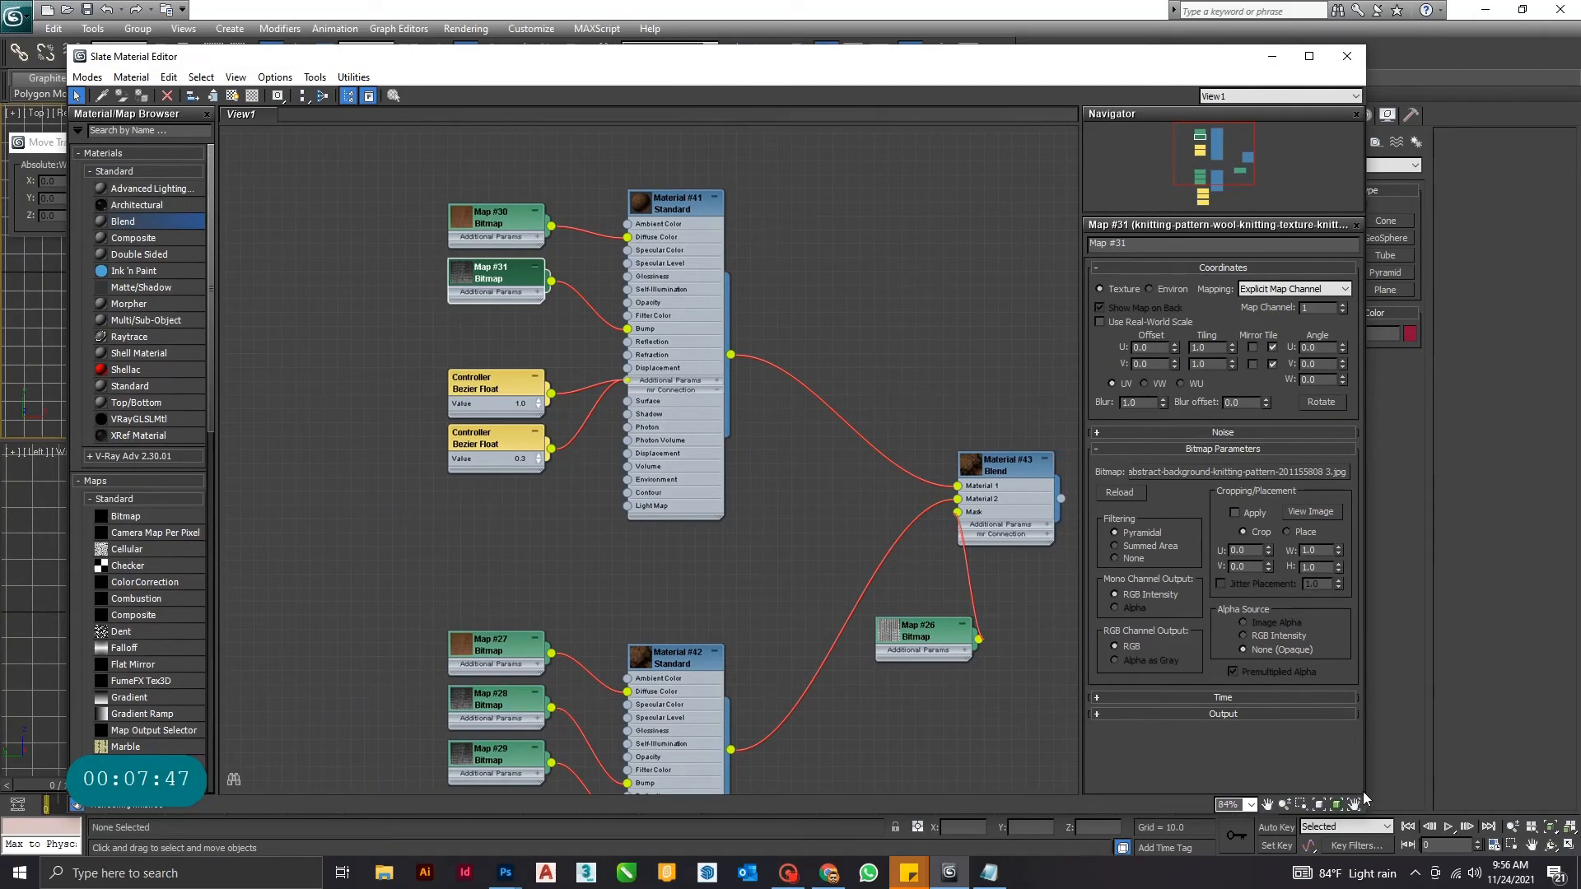
drag(1146, 63, 1506, 88)
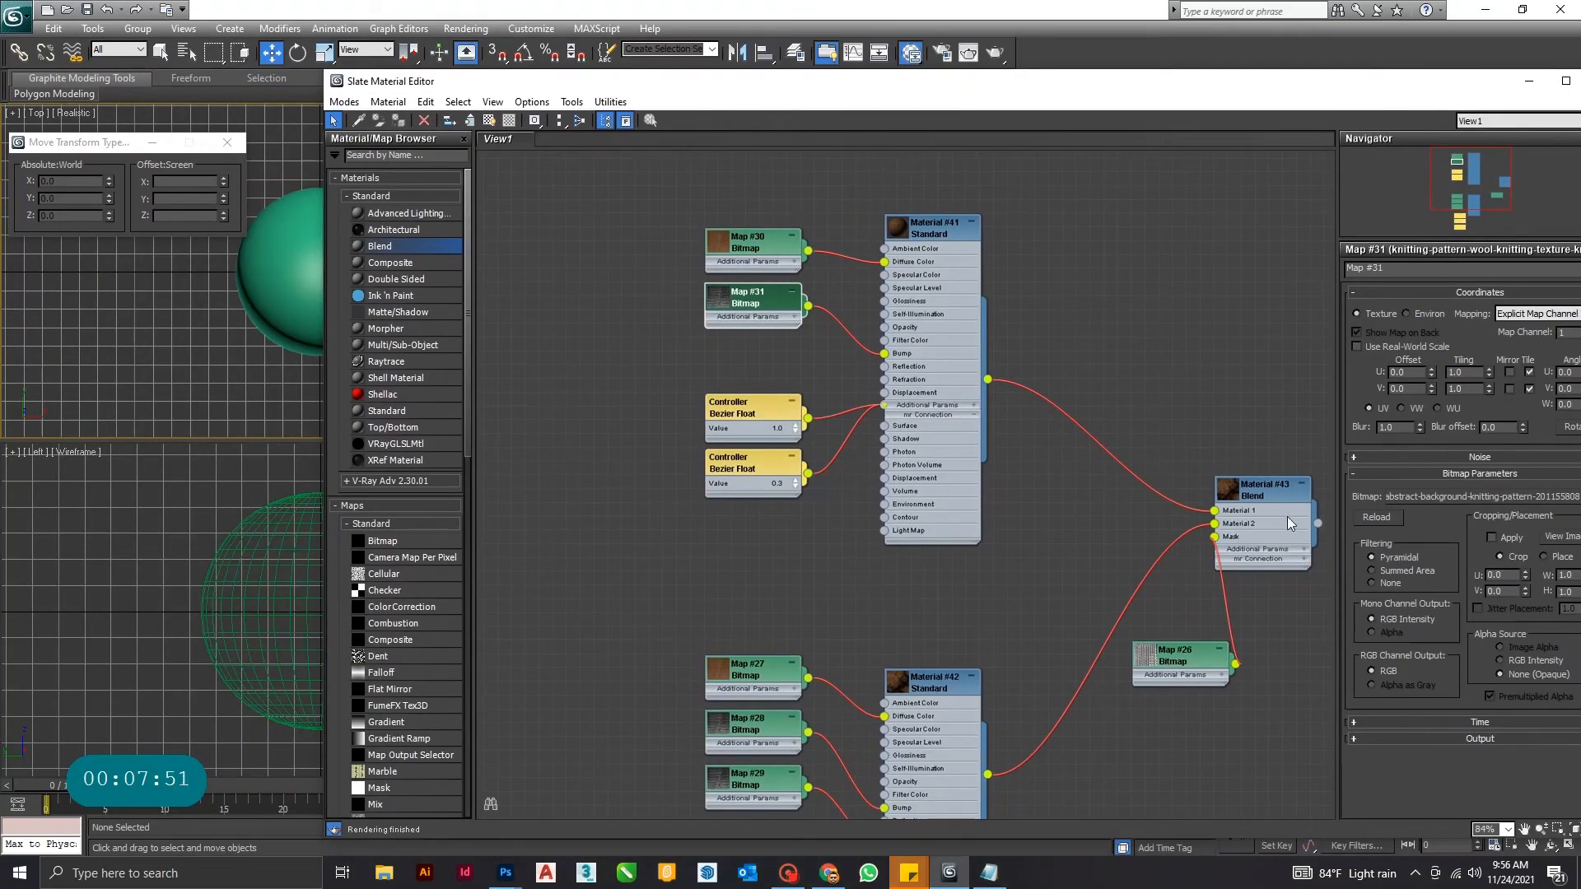
drag(1319, 528, 295, 266)
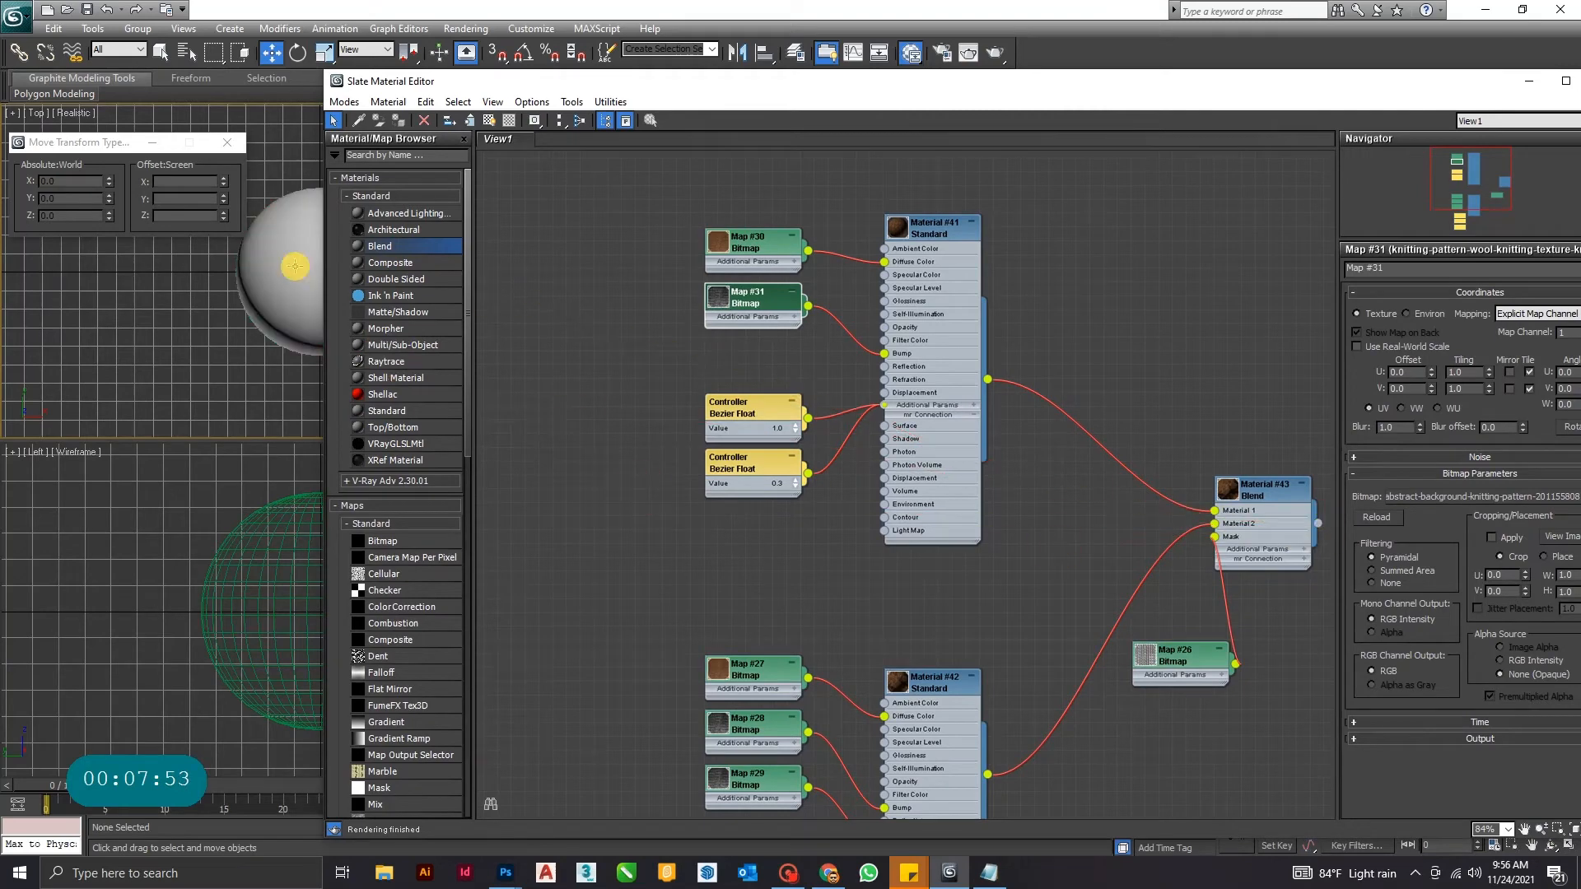
click(997, 54)
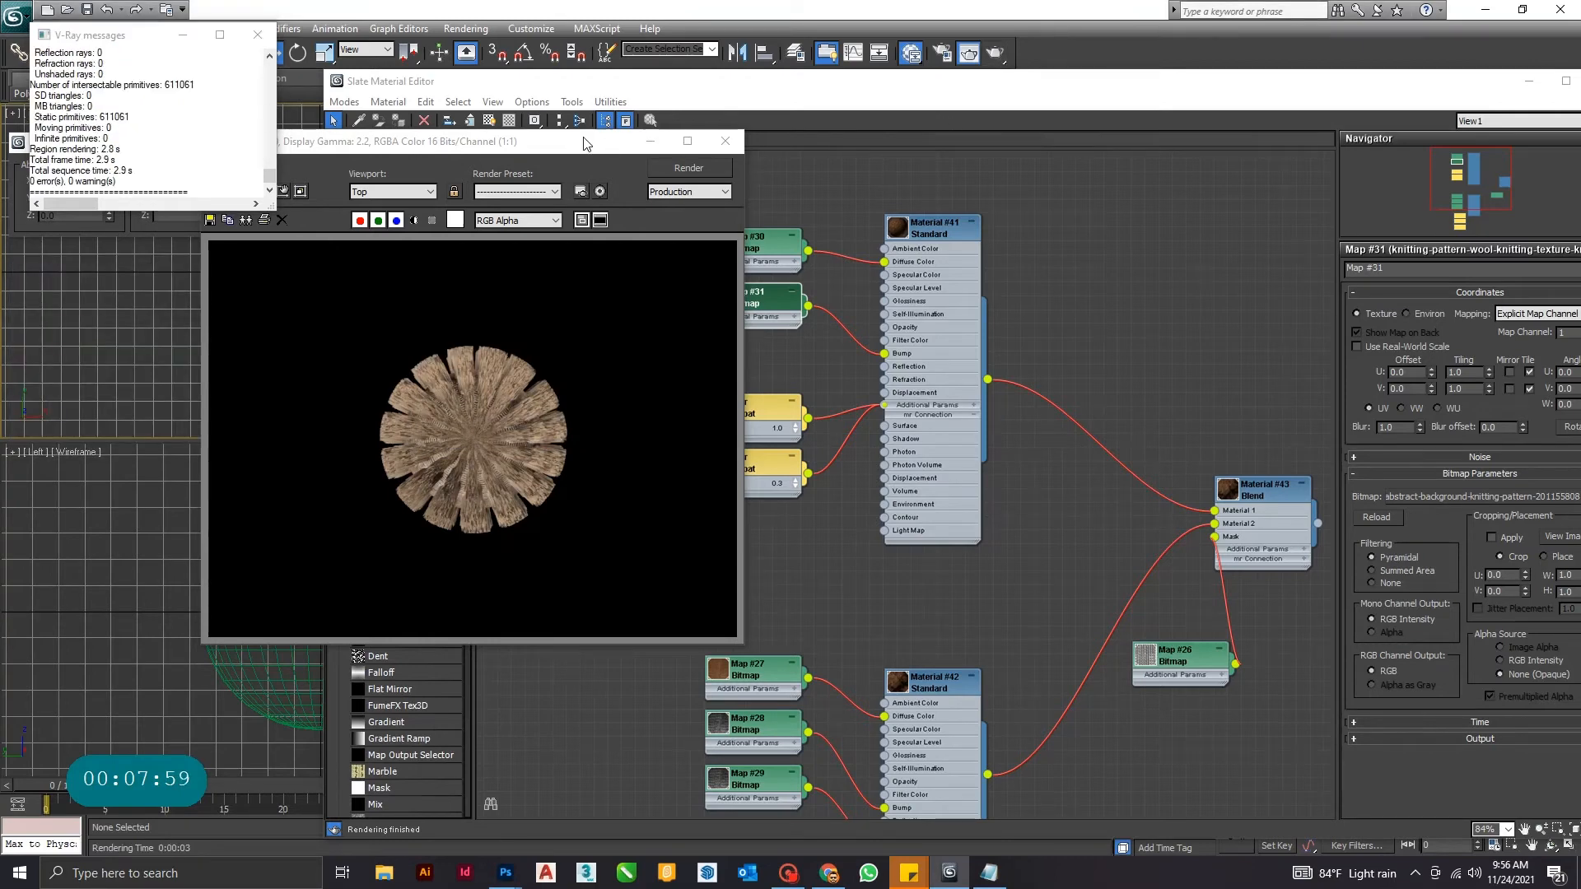
drag(584, 143, 505, 276)
- Open the map settings of Material #41 in the Slate Material Editor and set its bump amount to 15
drag(970, 82, 764, 35)
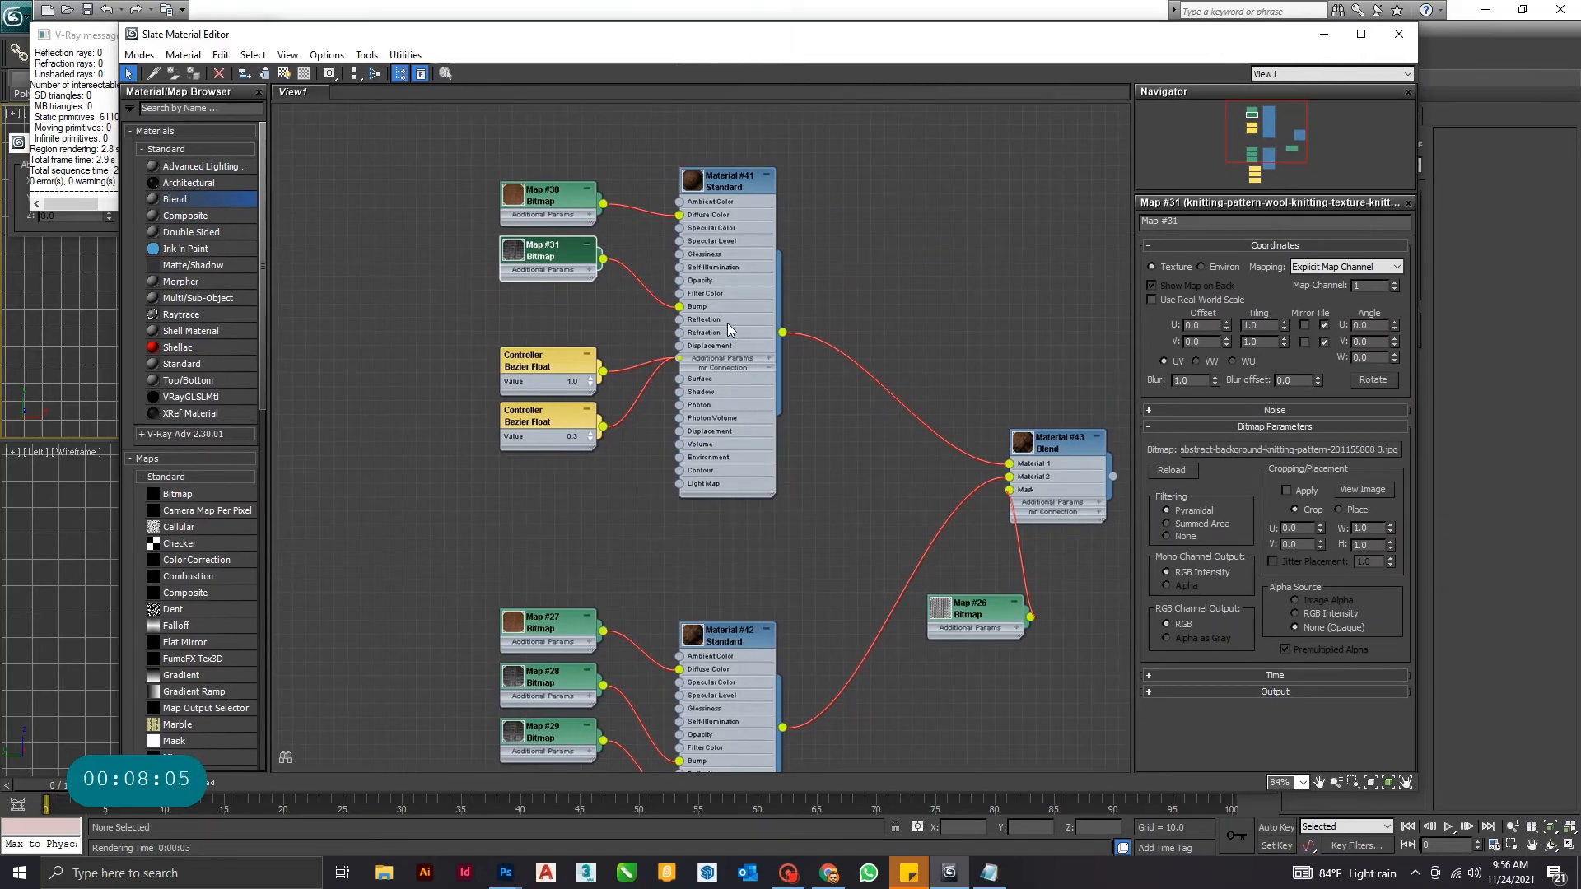
click(705, 307)
double_click(706, 310)
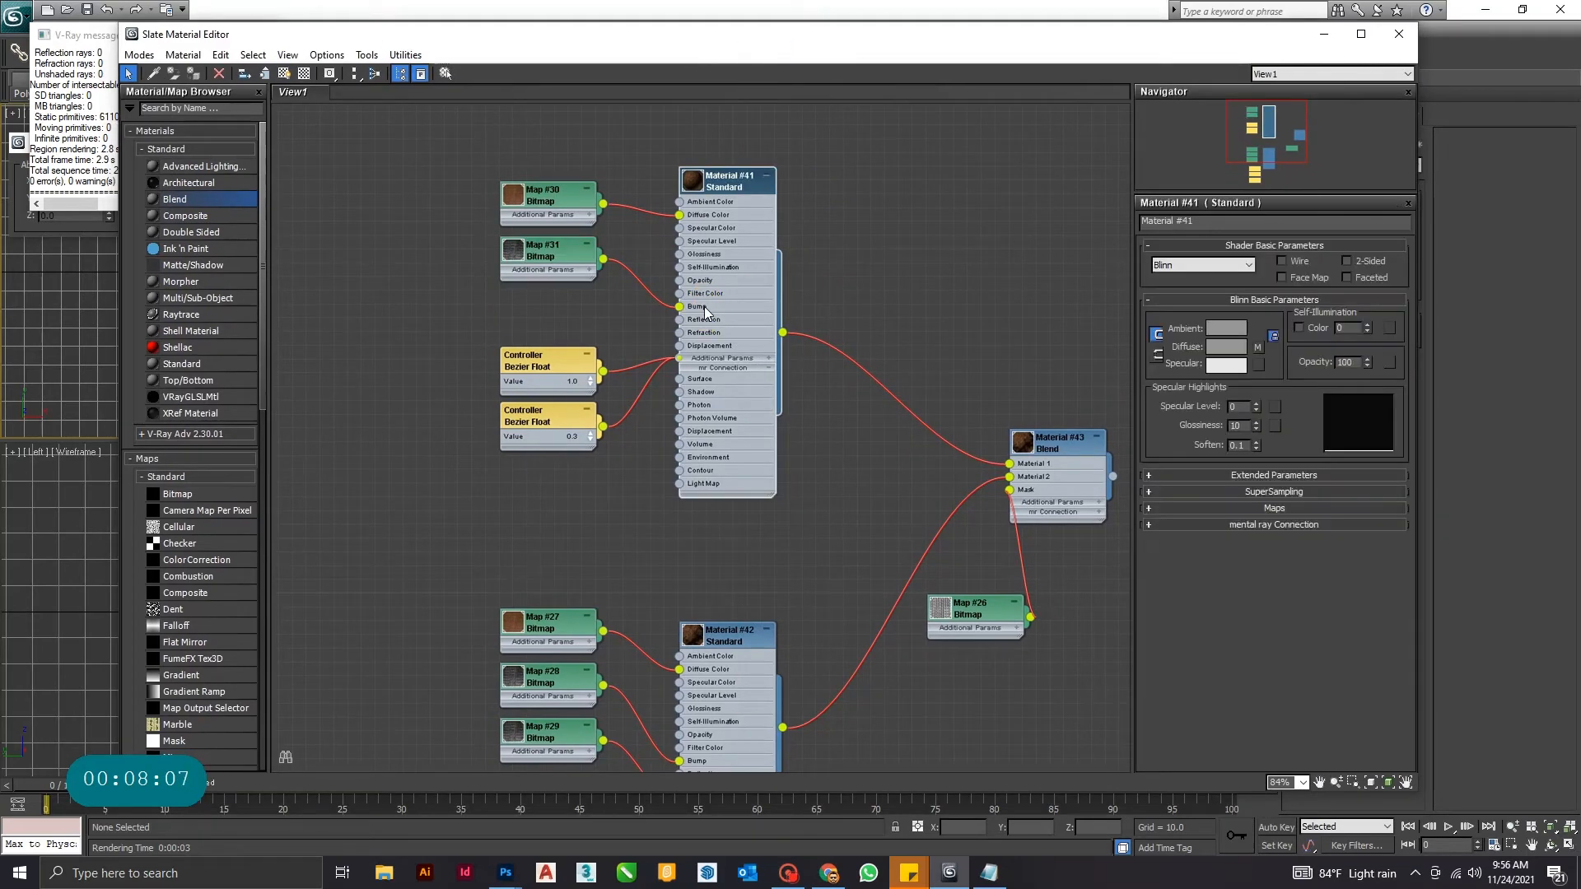
click(1238, 507)
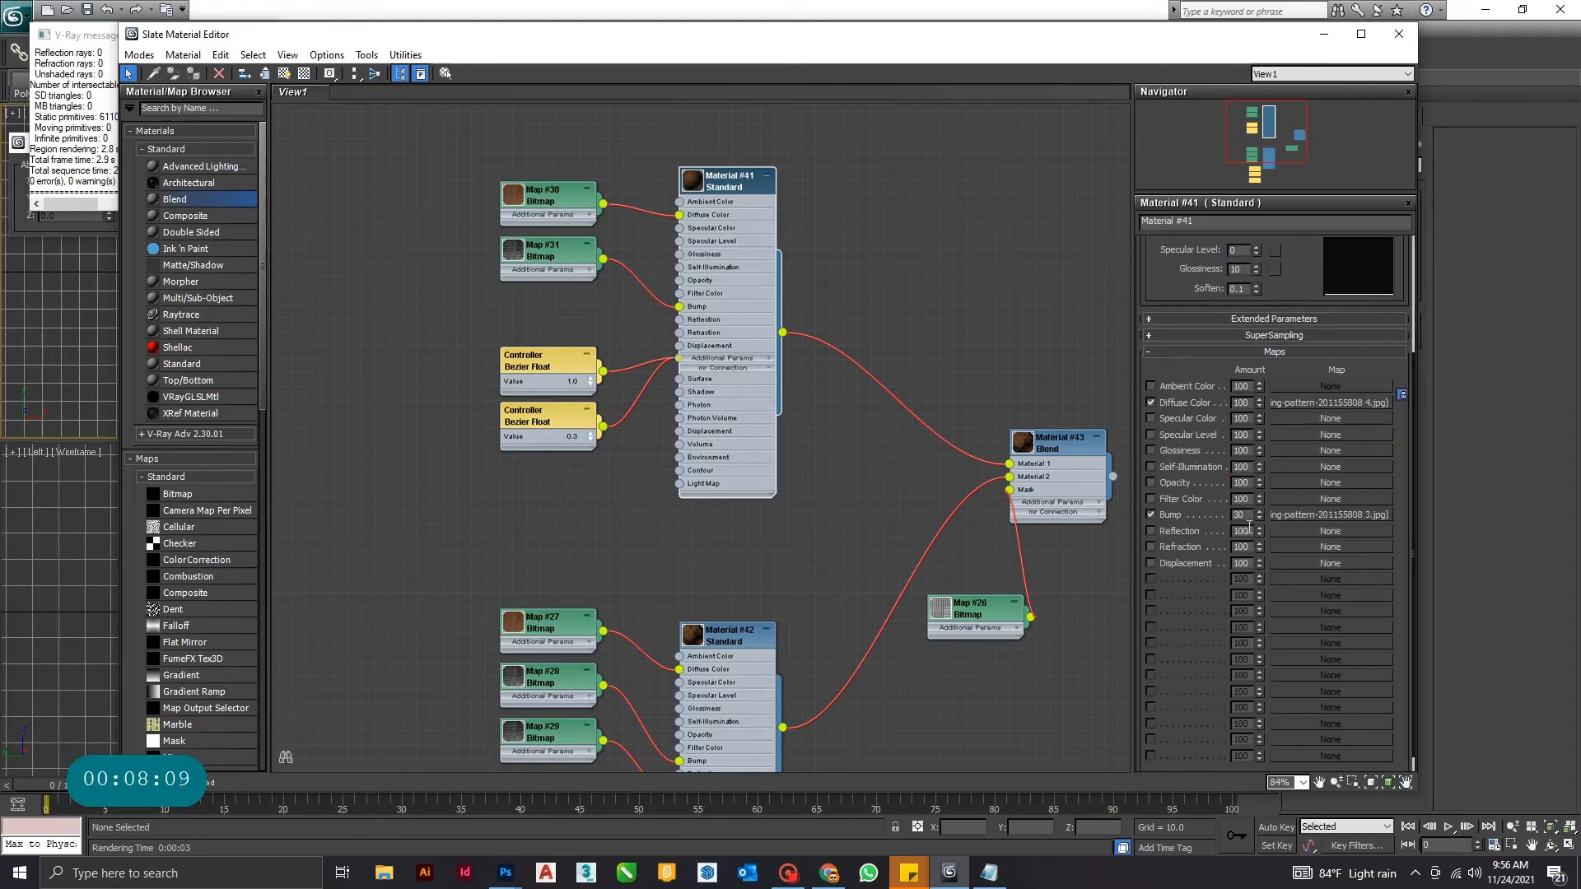
double_click(1240, 514)
text(15)
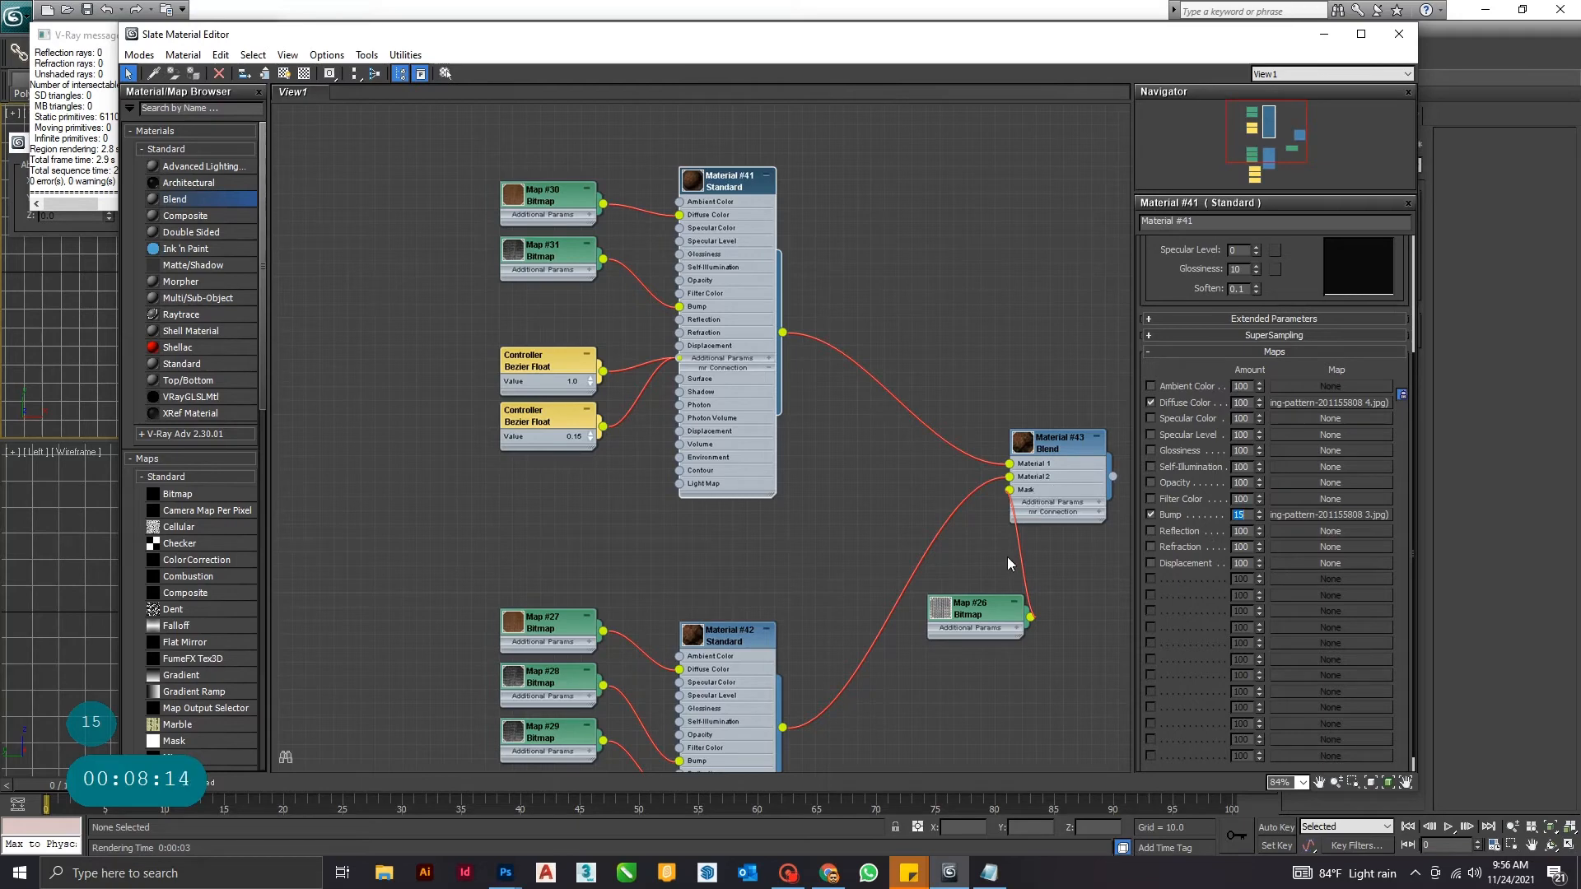
- Move the Slate Material Editor aside, activate the Perspective viewport and test-render the sphere there
drag(996, 614, 983, 600)
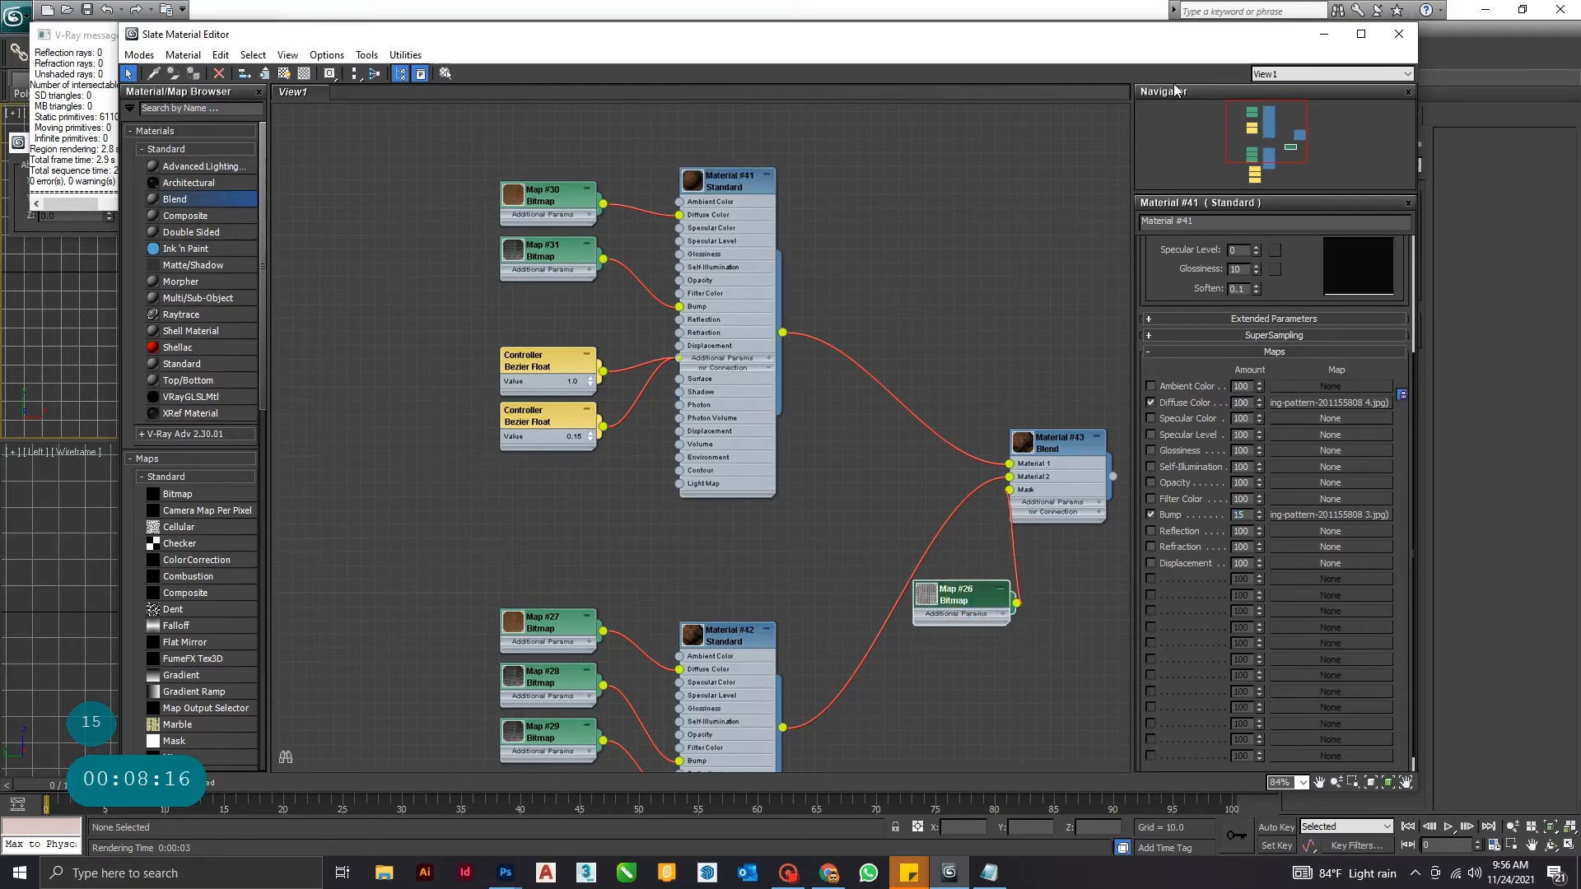
drag(1219, 34, 1112, 348)
drag(912, 341, 494, 152)
click(1010, 595)
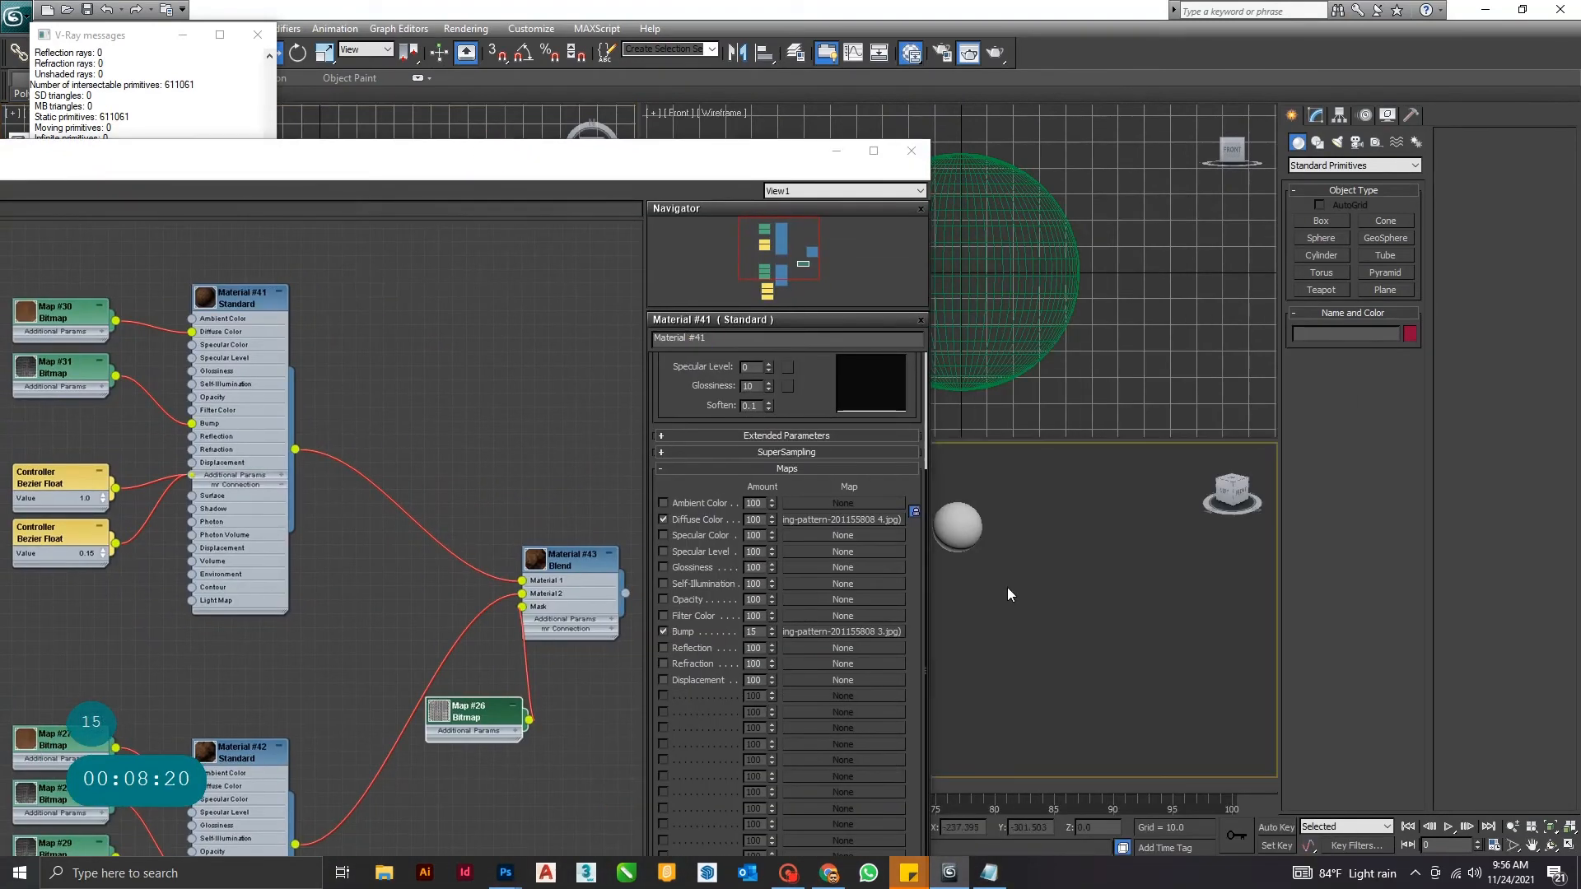
scroll(1008, 548, up, 6)
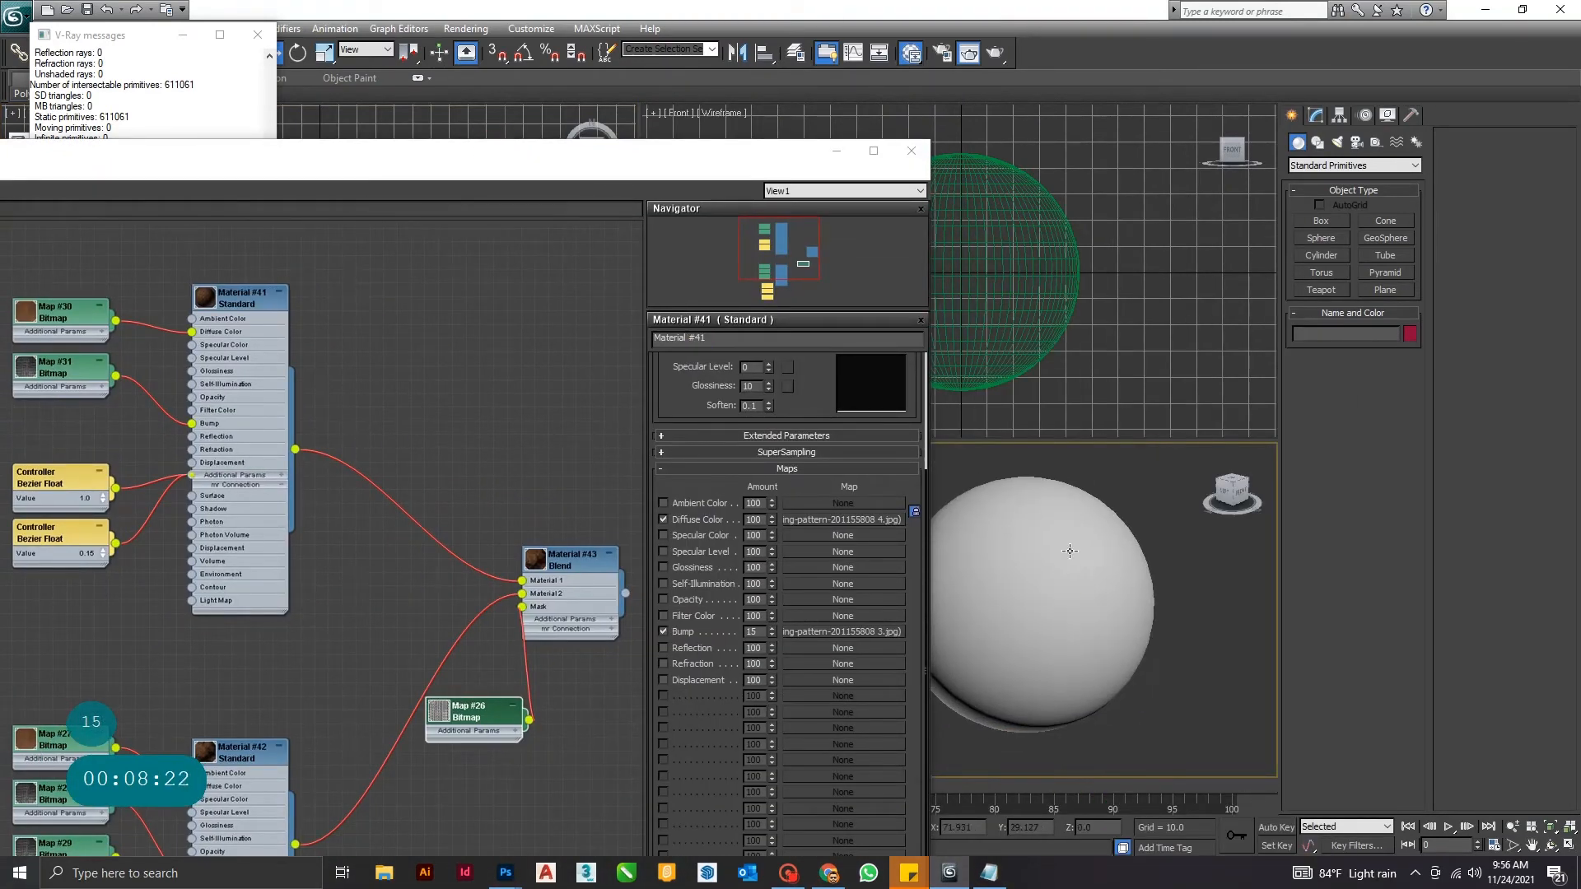
click(995, 52)
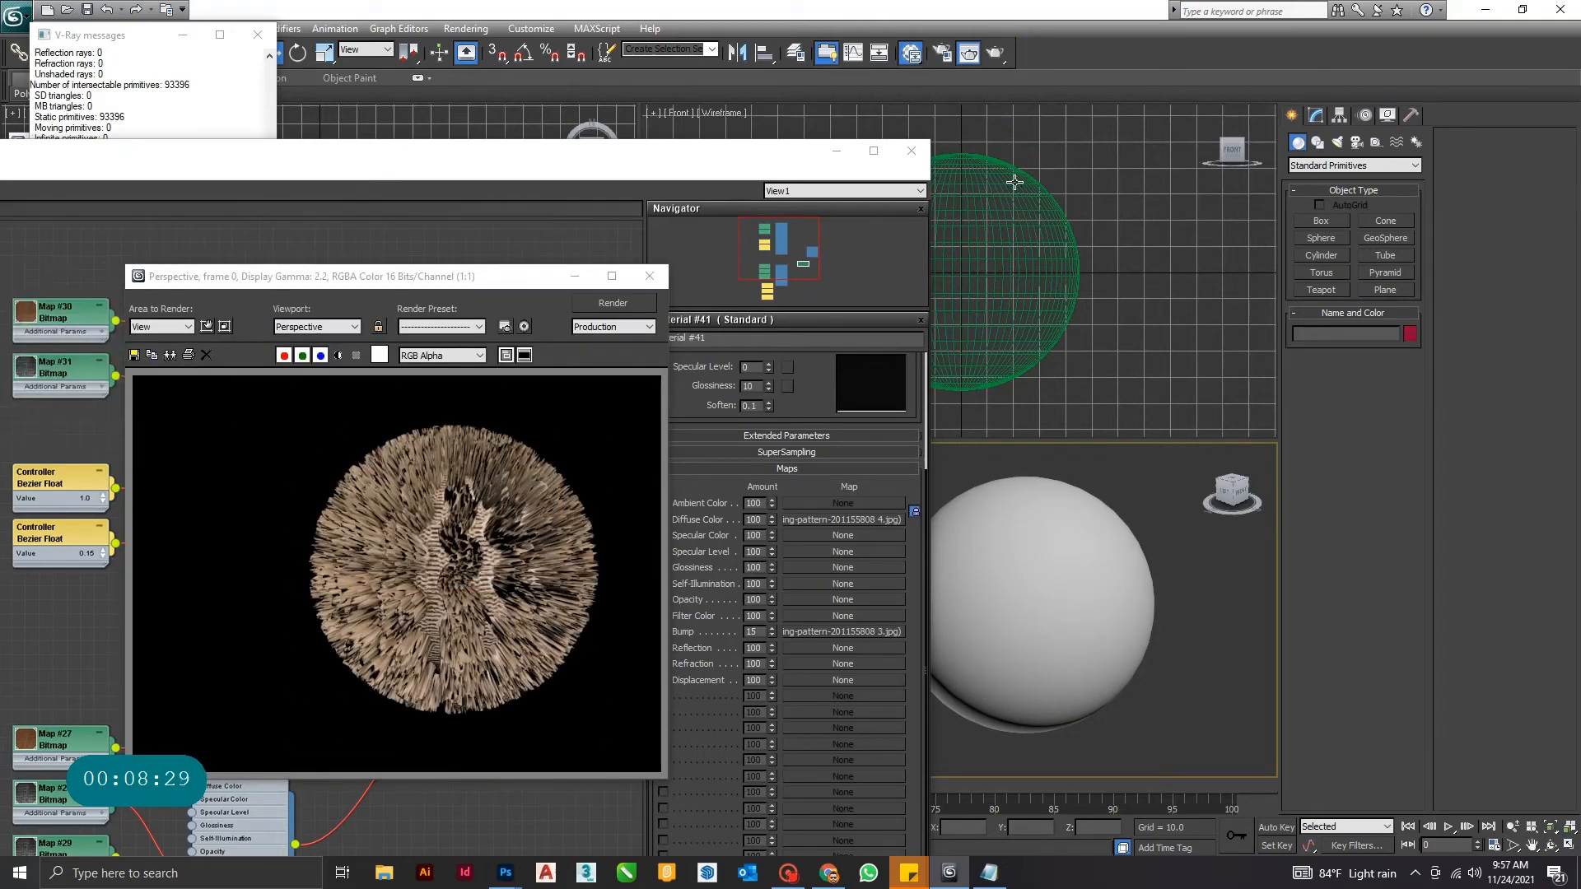
- Close and reopen the Slate Material Editor, and inspect the settings of Map #29, the displacement bitmap of Material #42
click(909, 148)
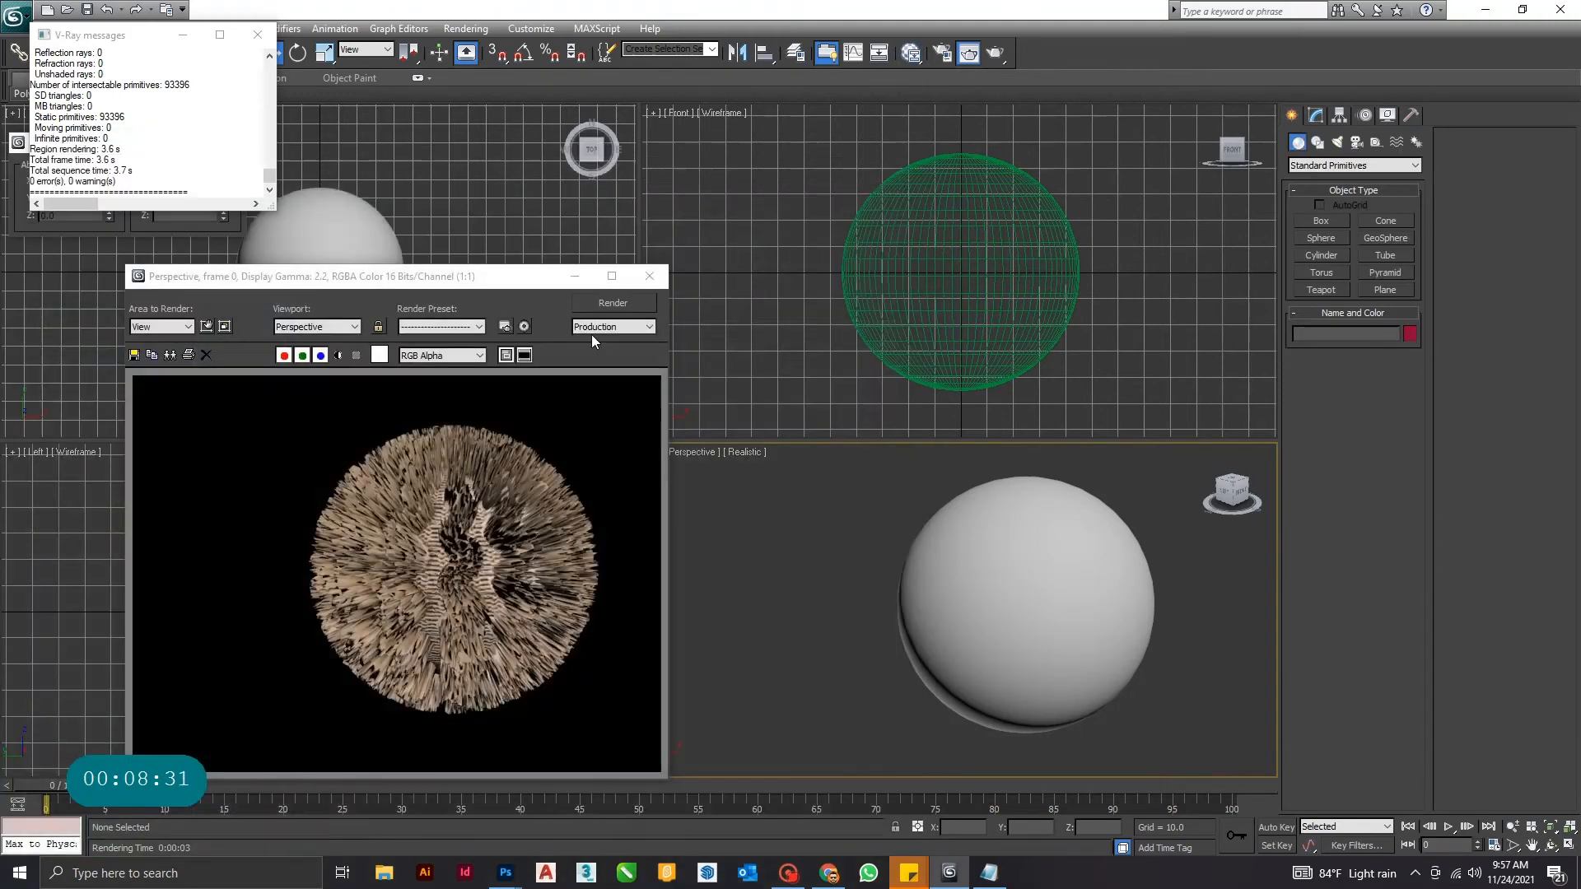
click(910, 53)
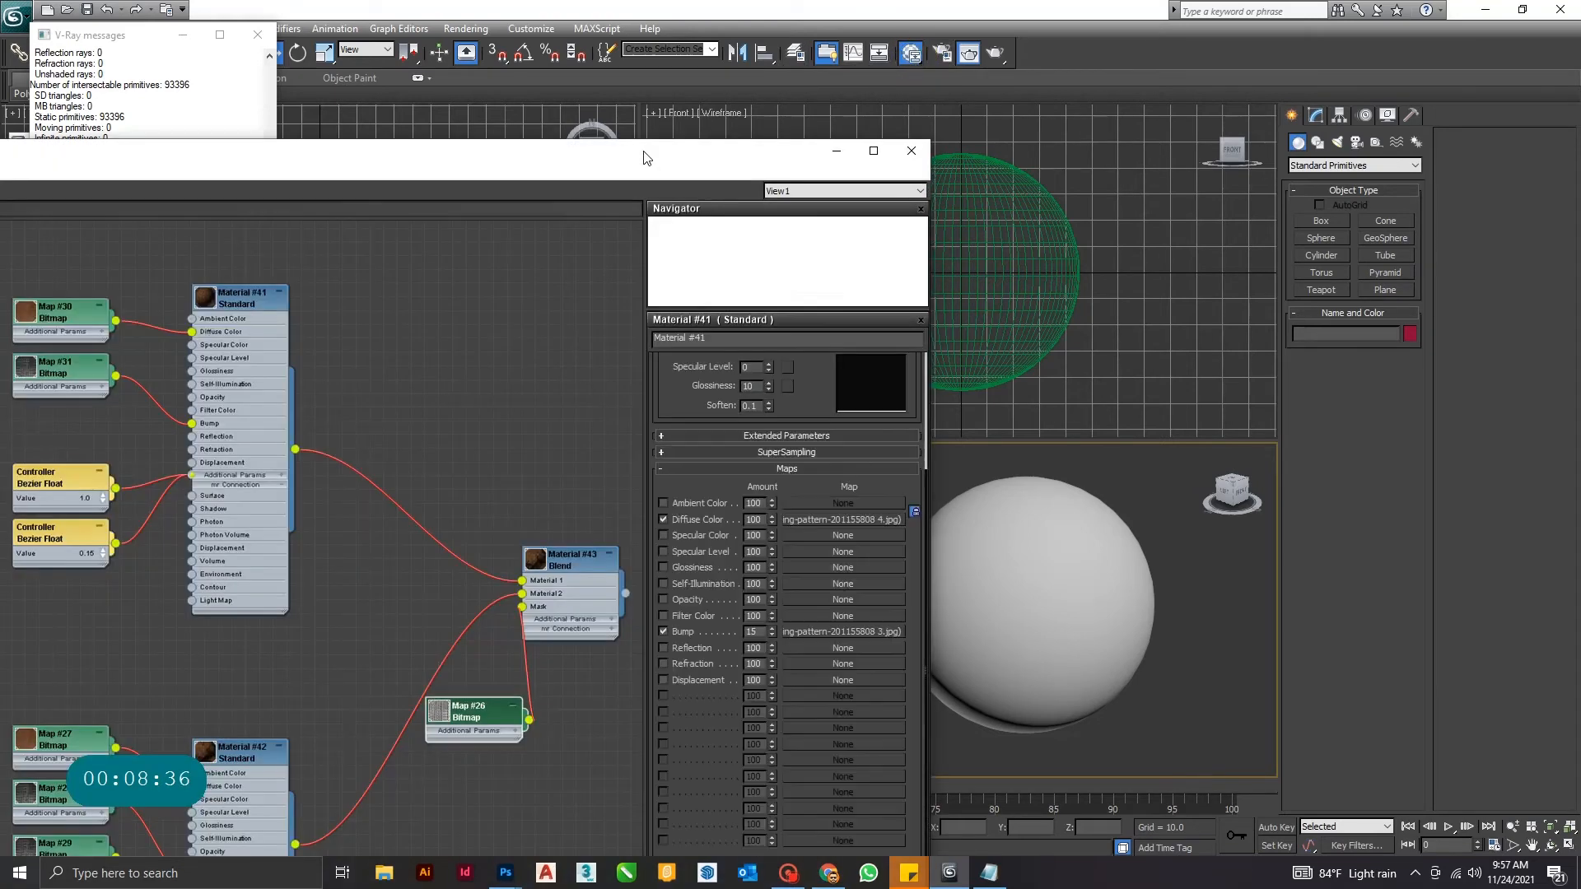
drag(647, 158, 773, 46)
scroll(397, 479, down, 3)
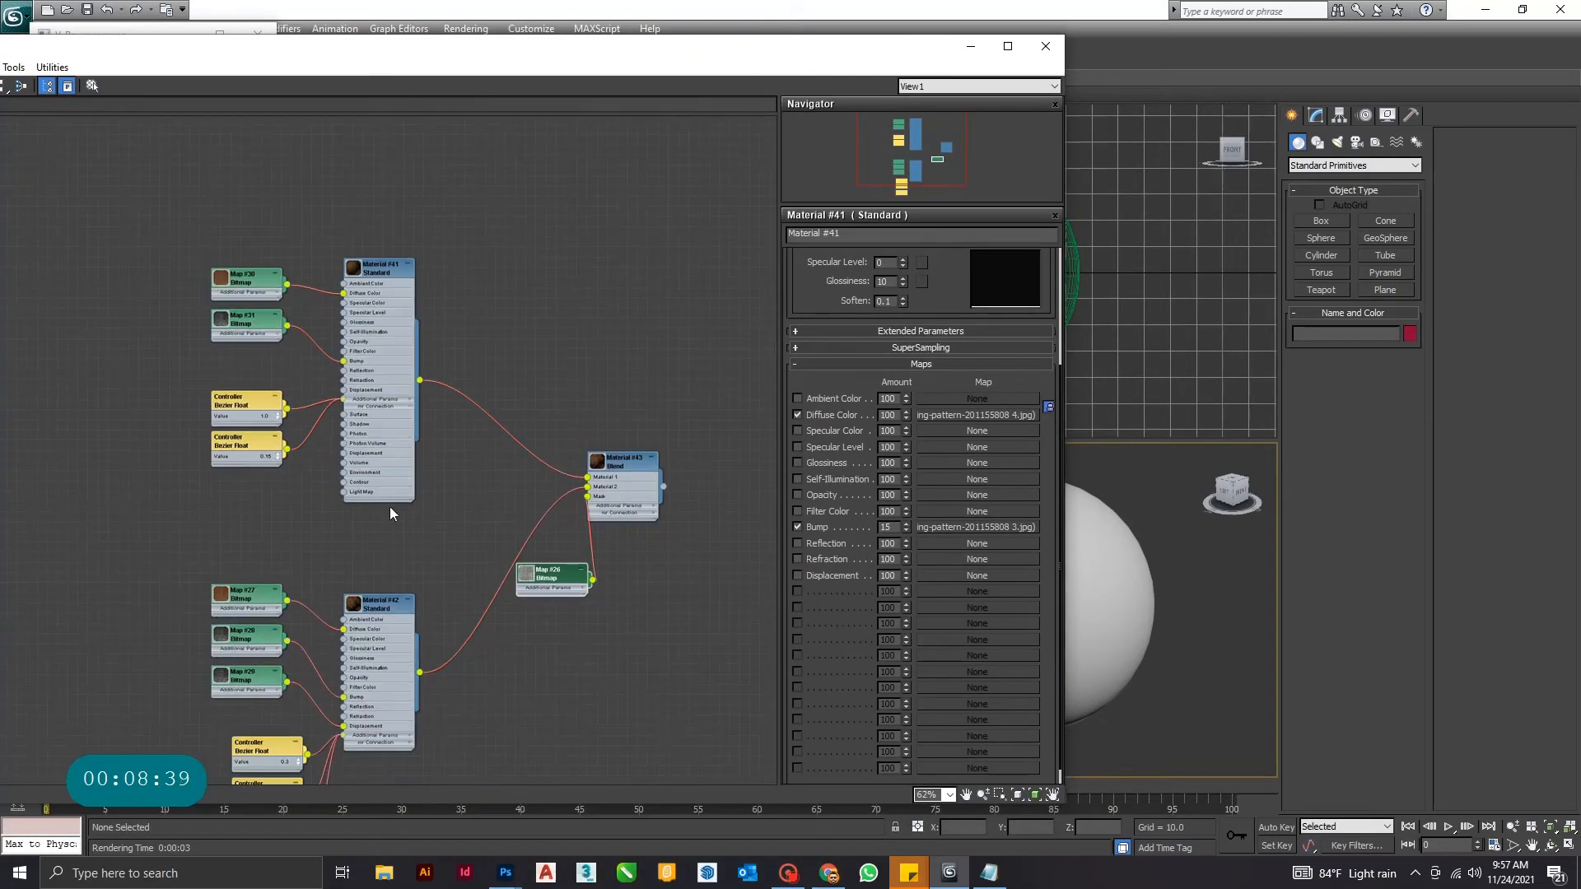
middle_drag(388, 512, 398, 331)
scroll(271, 502, up, 2)
scroll(271, 501, up, 3)
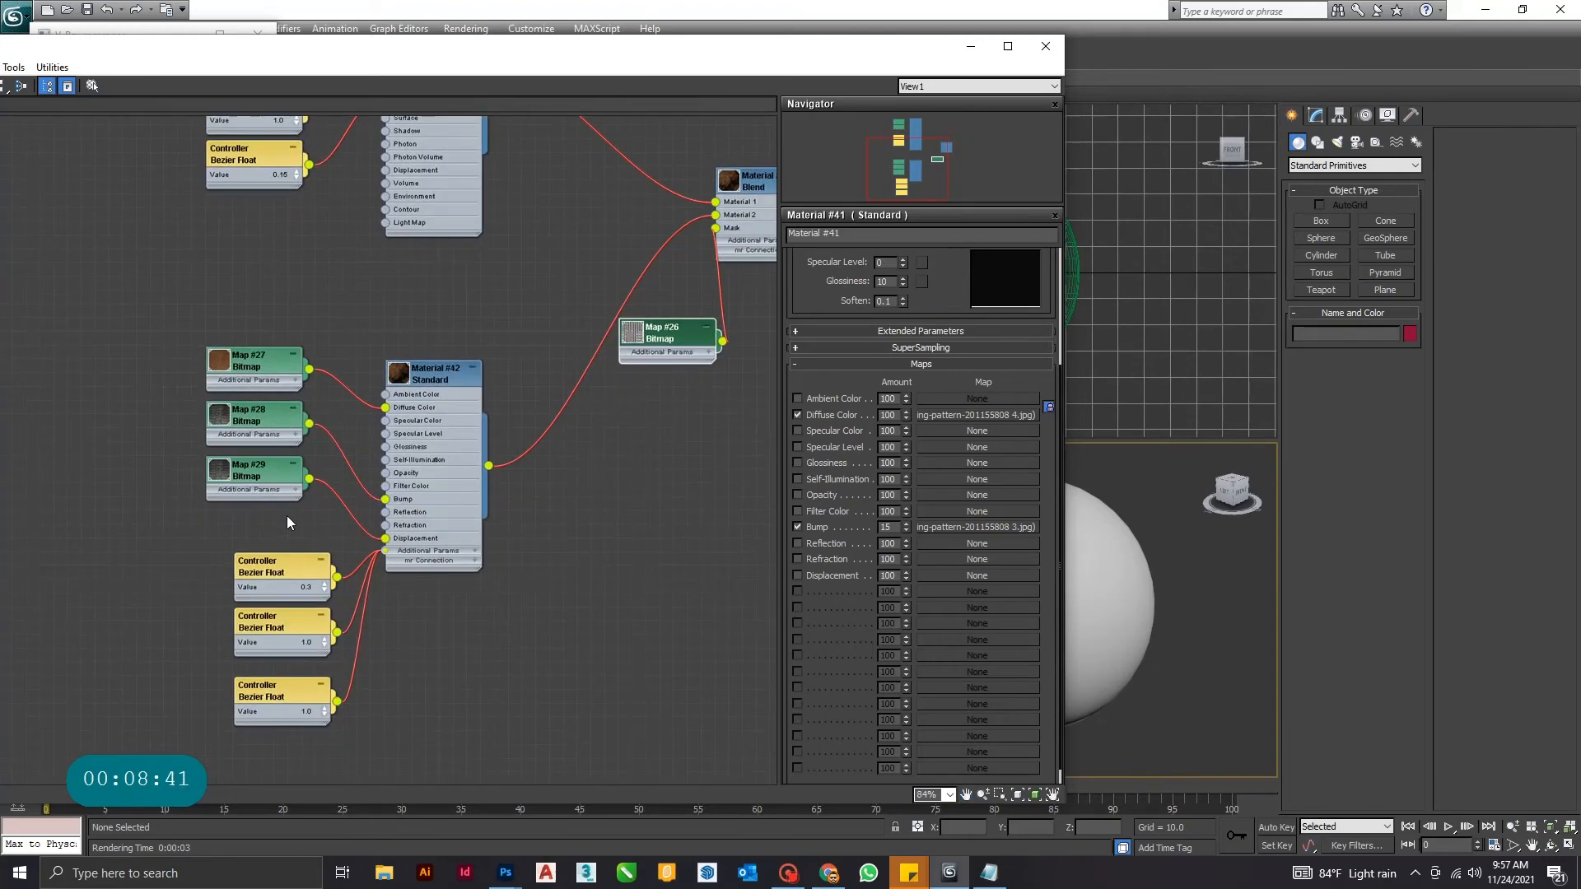
double_click(279, 467)
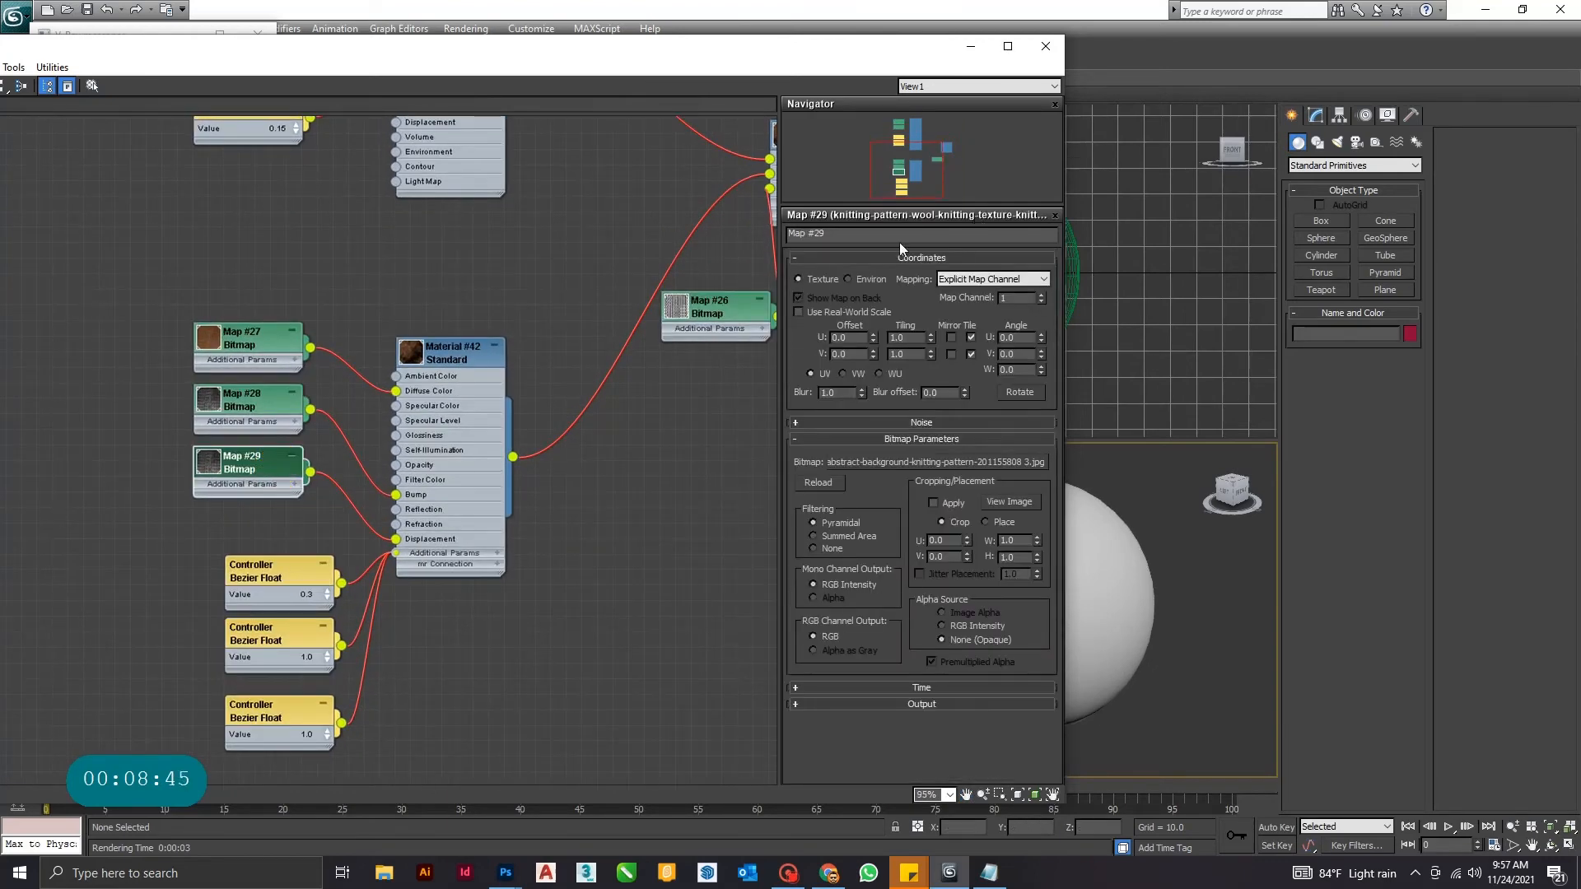
- Set the displacement amount of Material #42 to 2 and test-render the Perspective view
double_click(401, 540)
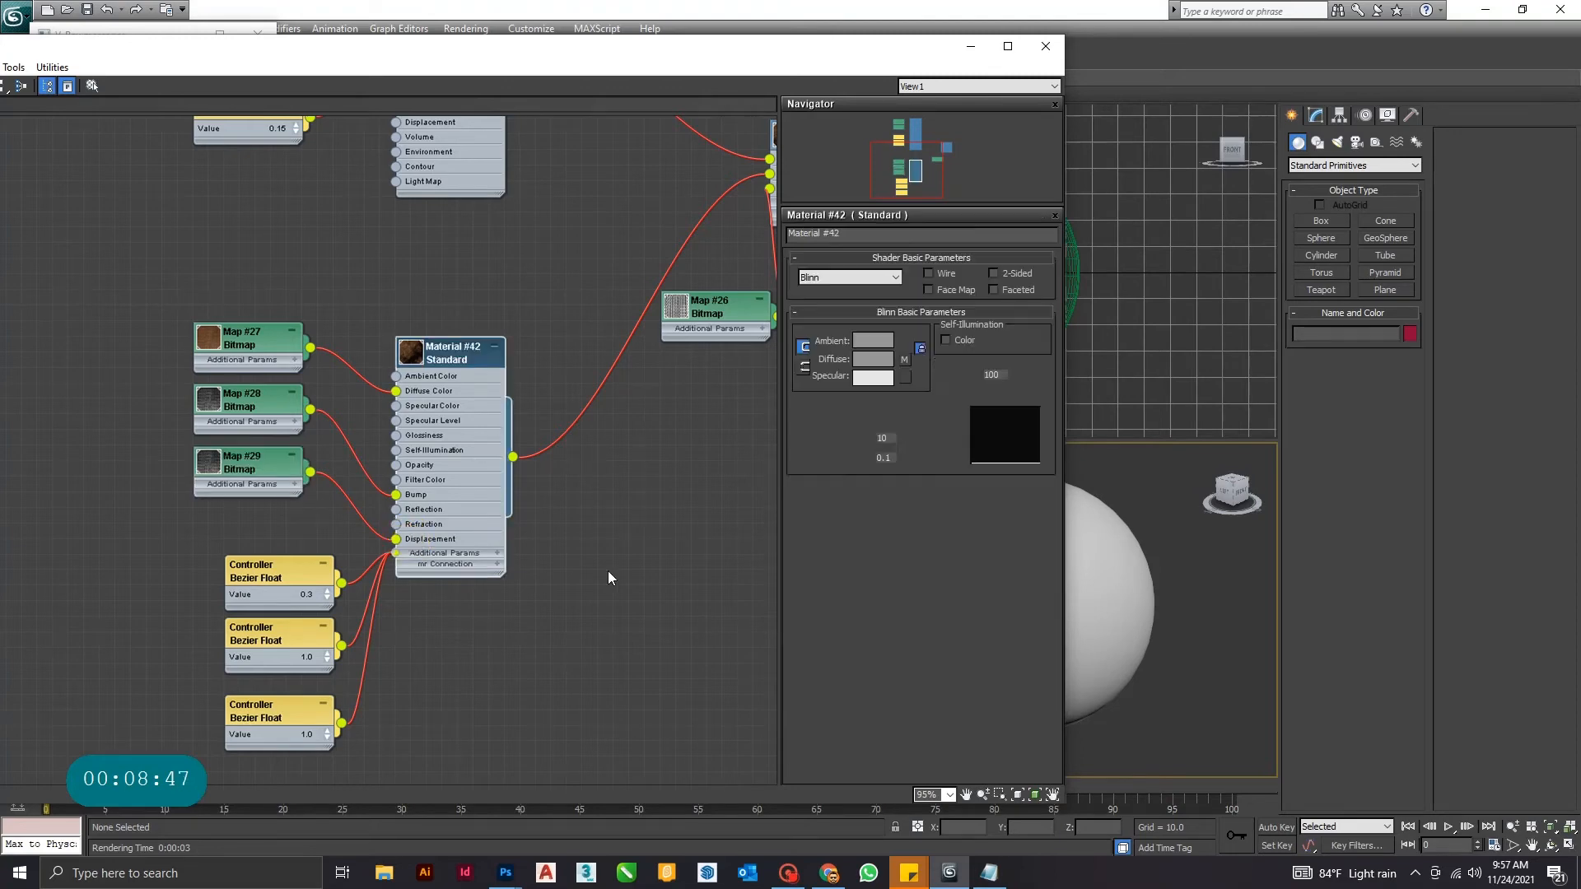
click(905, 520)
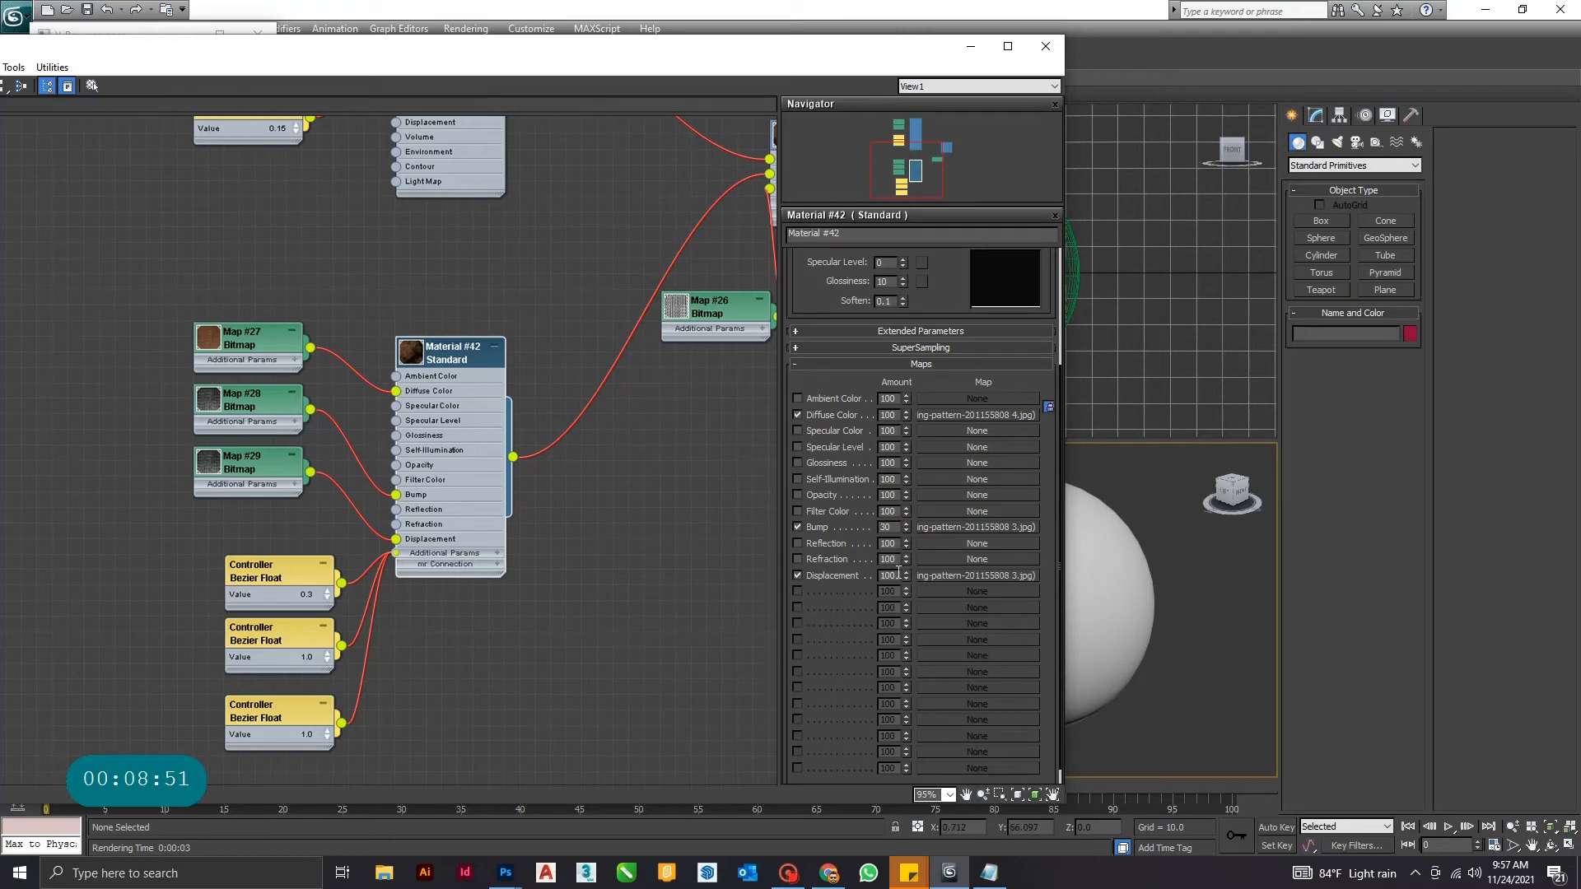
drag(898, 571, 841, 583)
text(2)
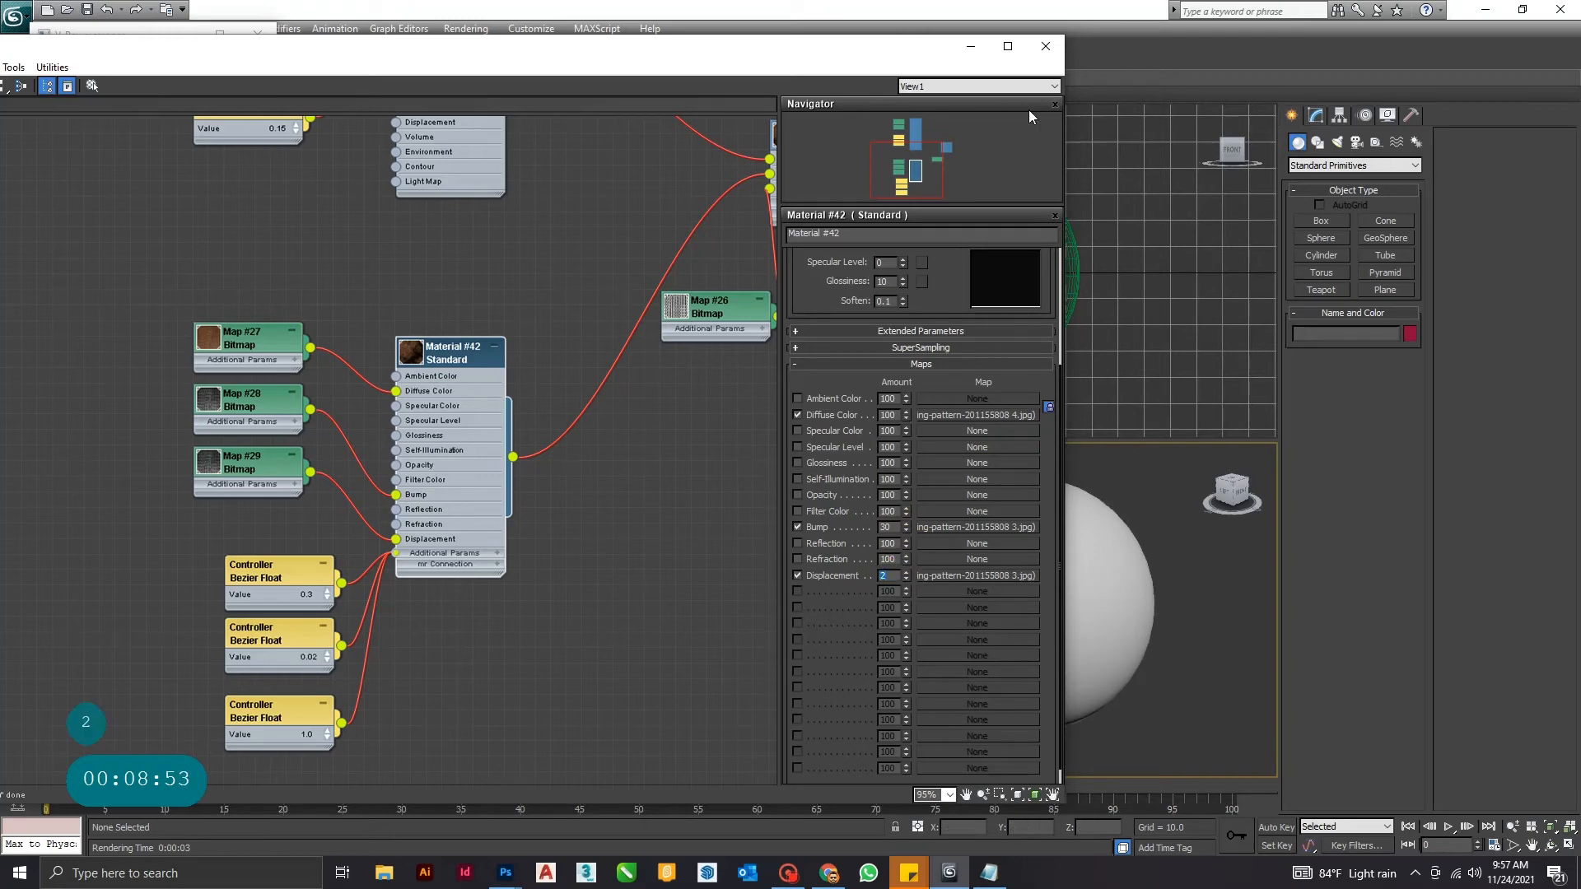
drag(916, 51, 877, 144)
click(991, 52)
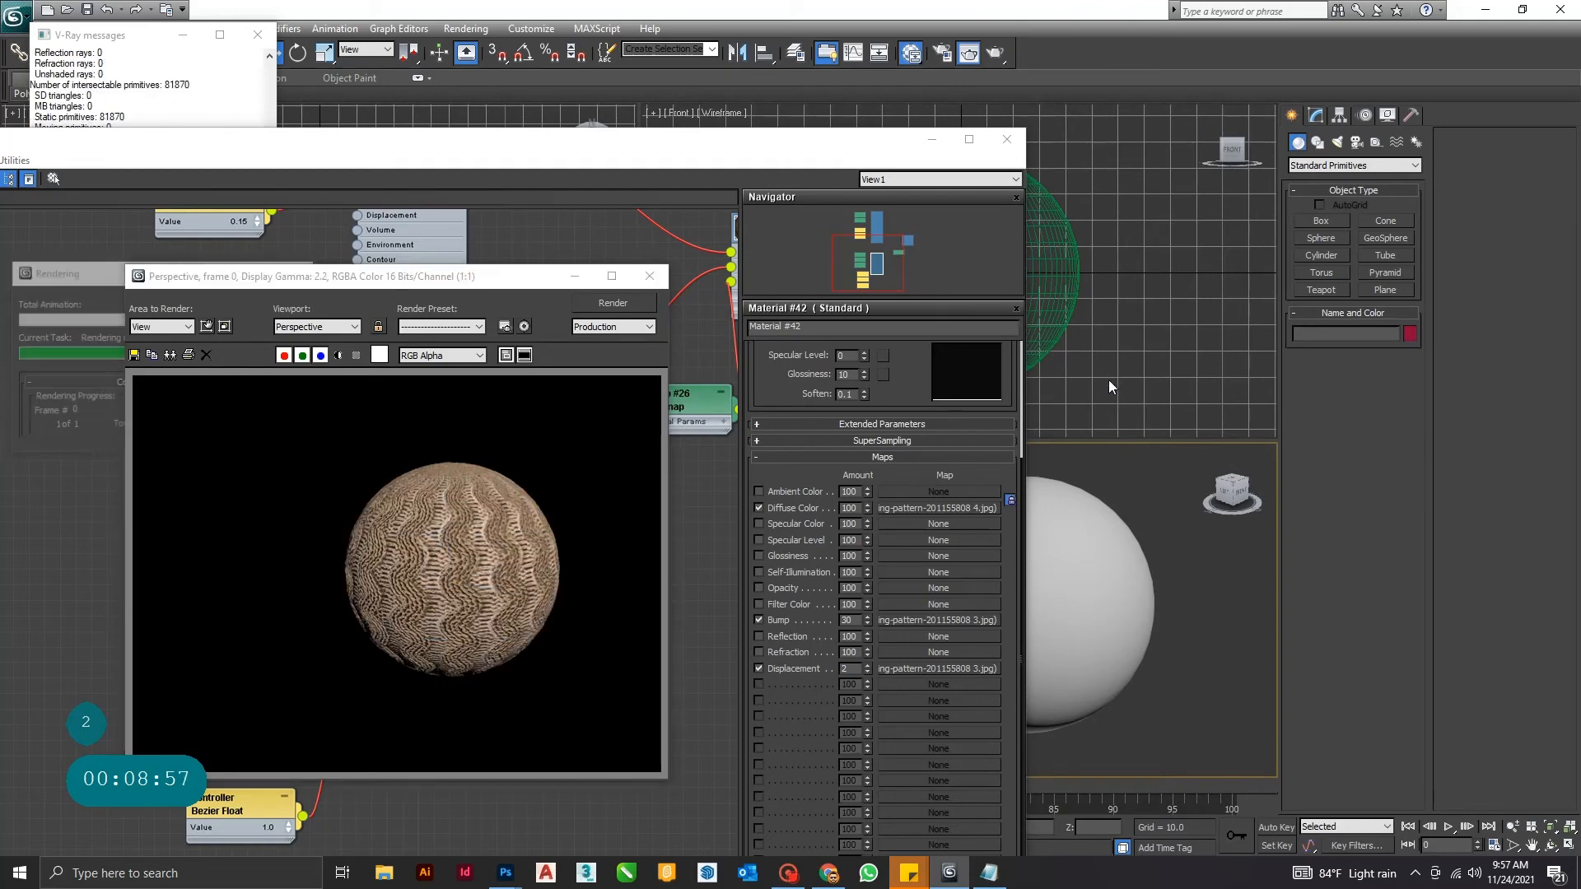
- Add a VRayDisplacementMod modifier to the sphere and test-render the Perspective view
click(1114, 512)
click(1316, 115)
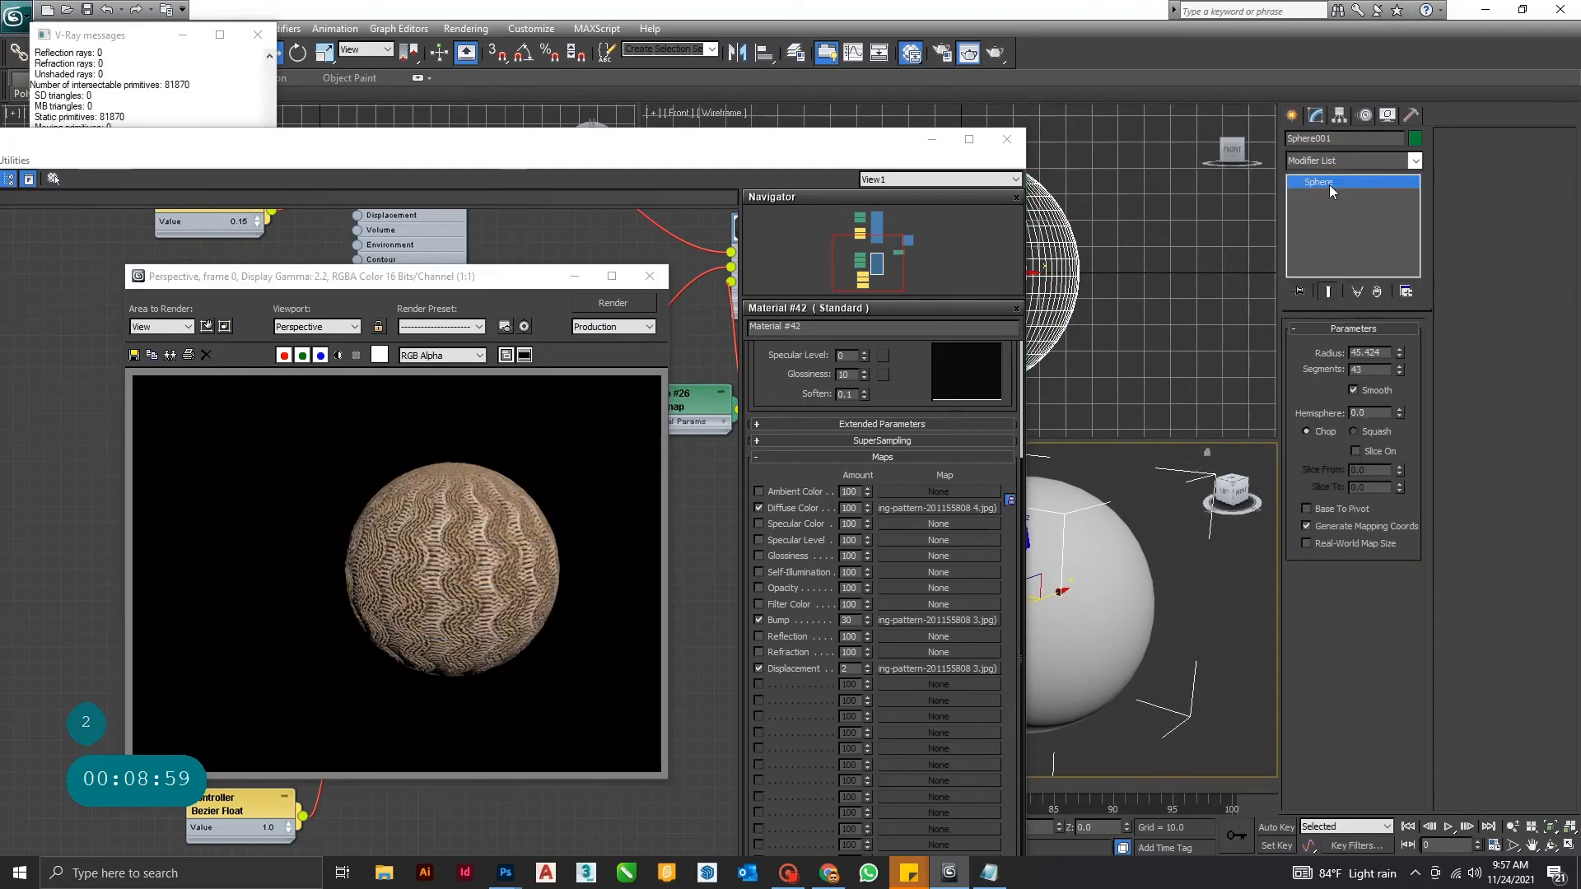
click(1336, 160)
key(w)
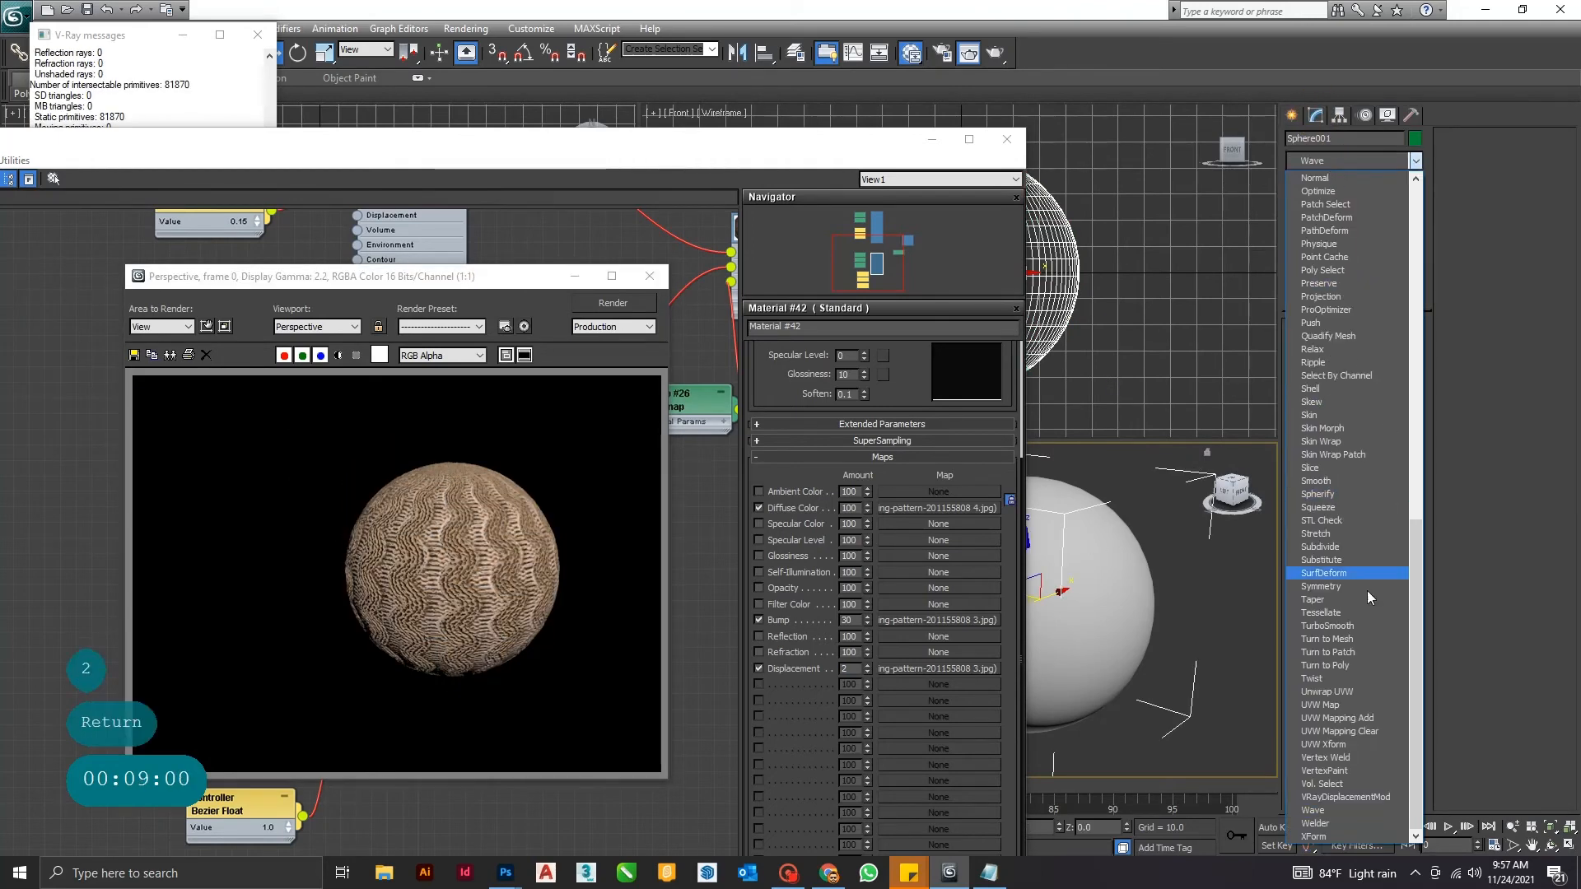
click(1367, 797)
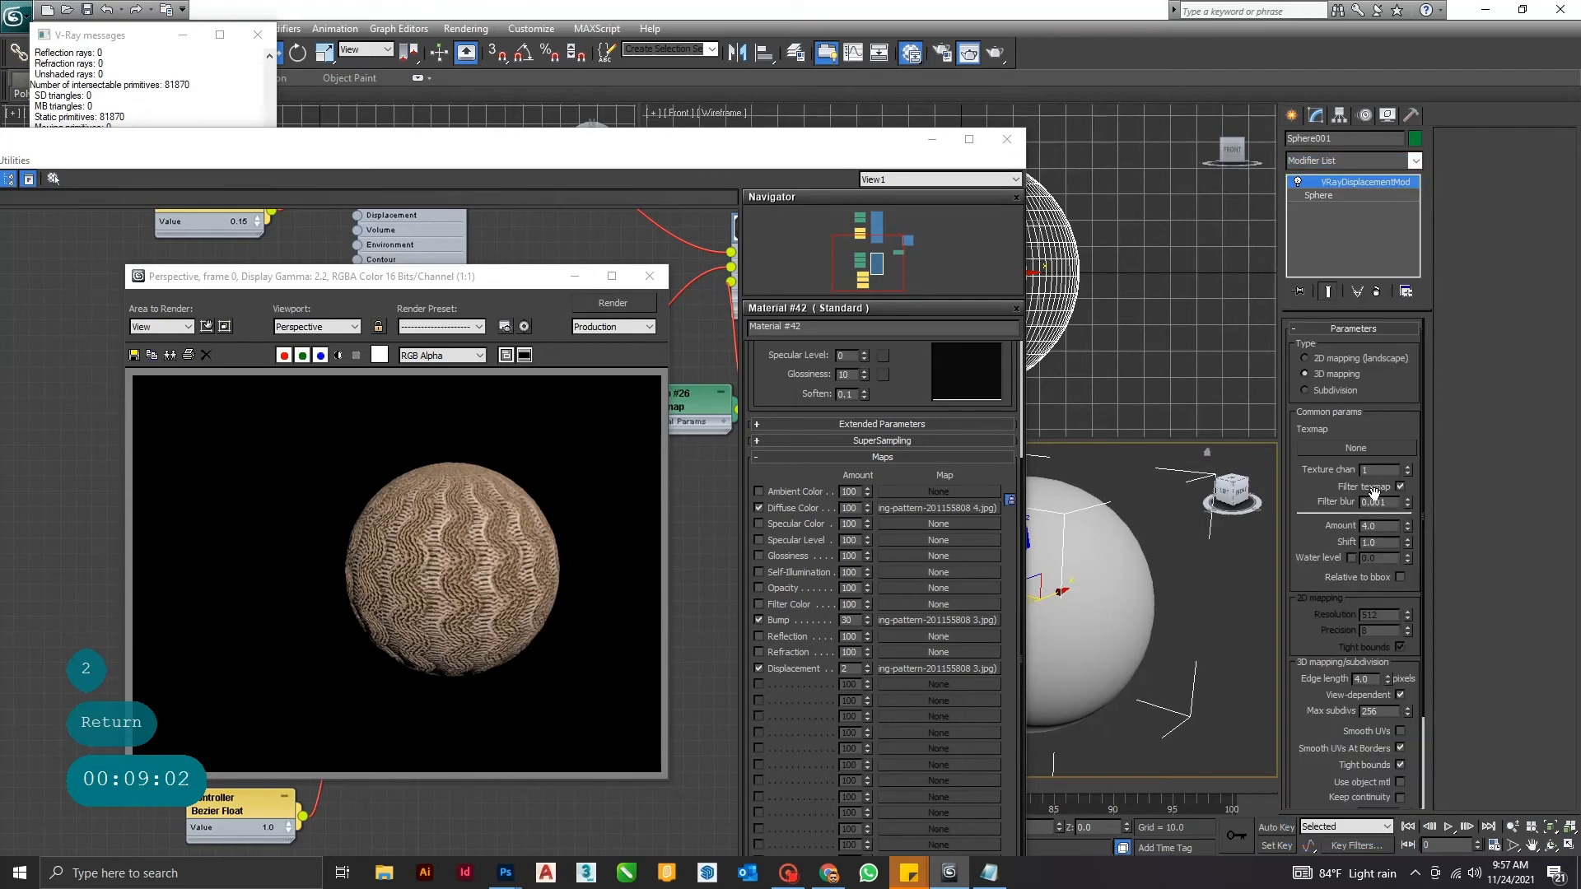
click(1144, 517)
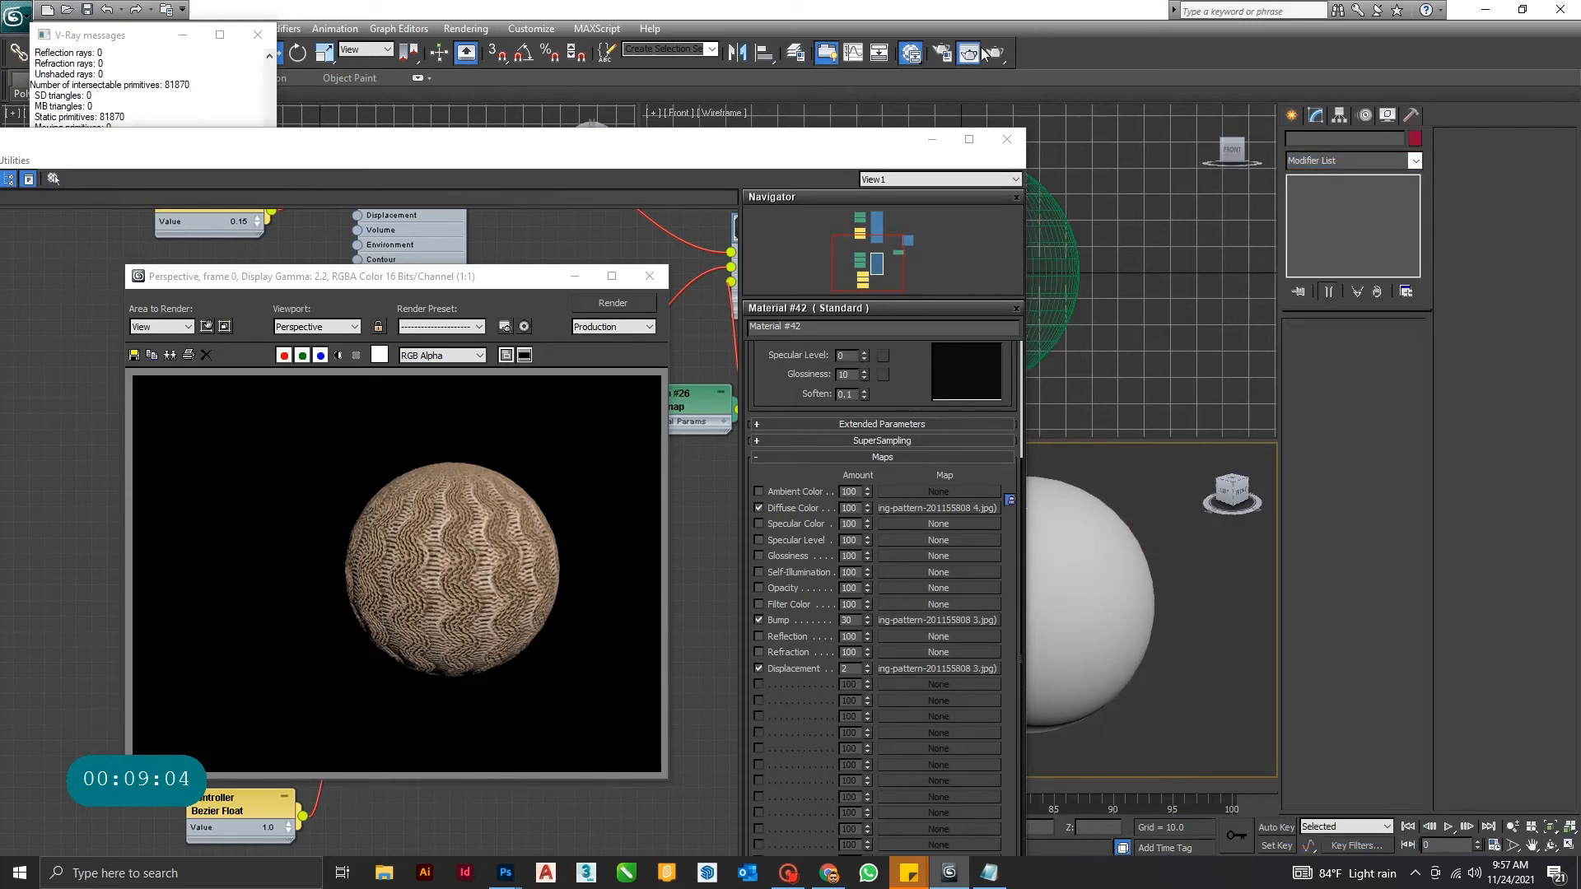
click(995, 53)
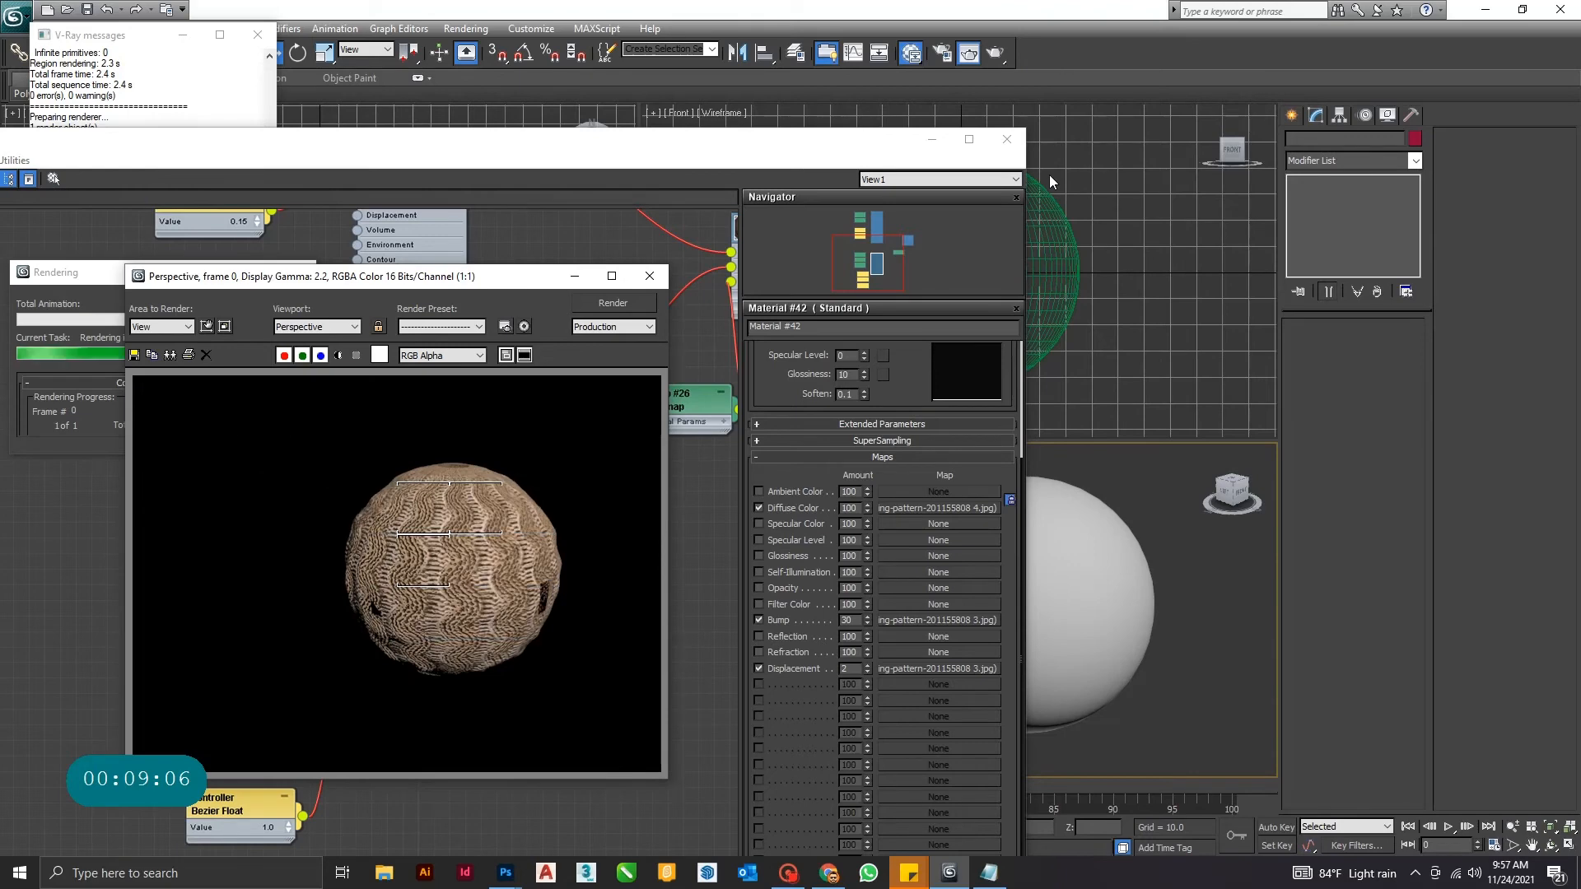
- Load the black-and-white knitting-pattern 201155808 2.jpg bitmap as the sphere's VRayDisplacementMod texmap and test-render the Perspective view
click(1109, 549)
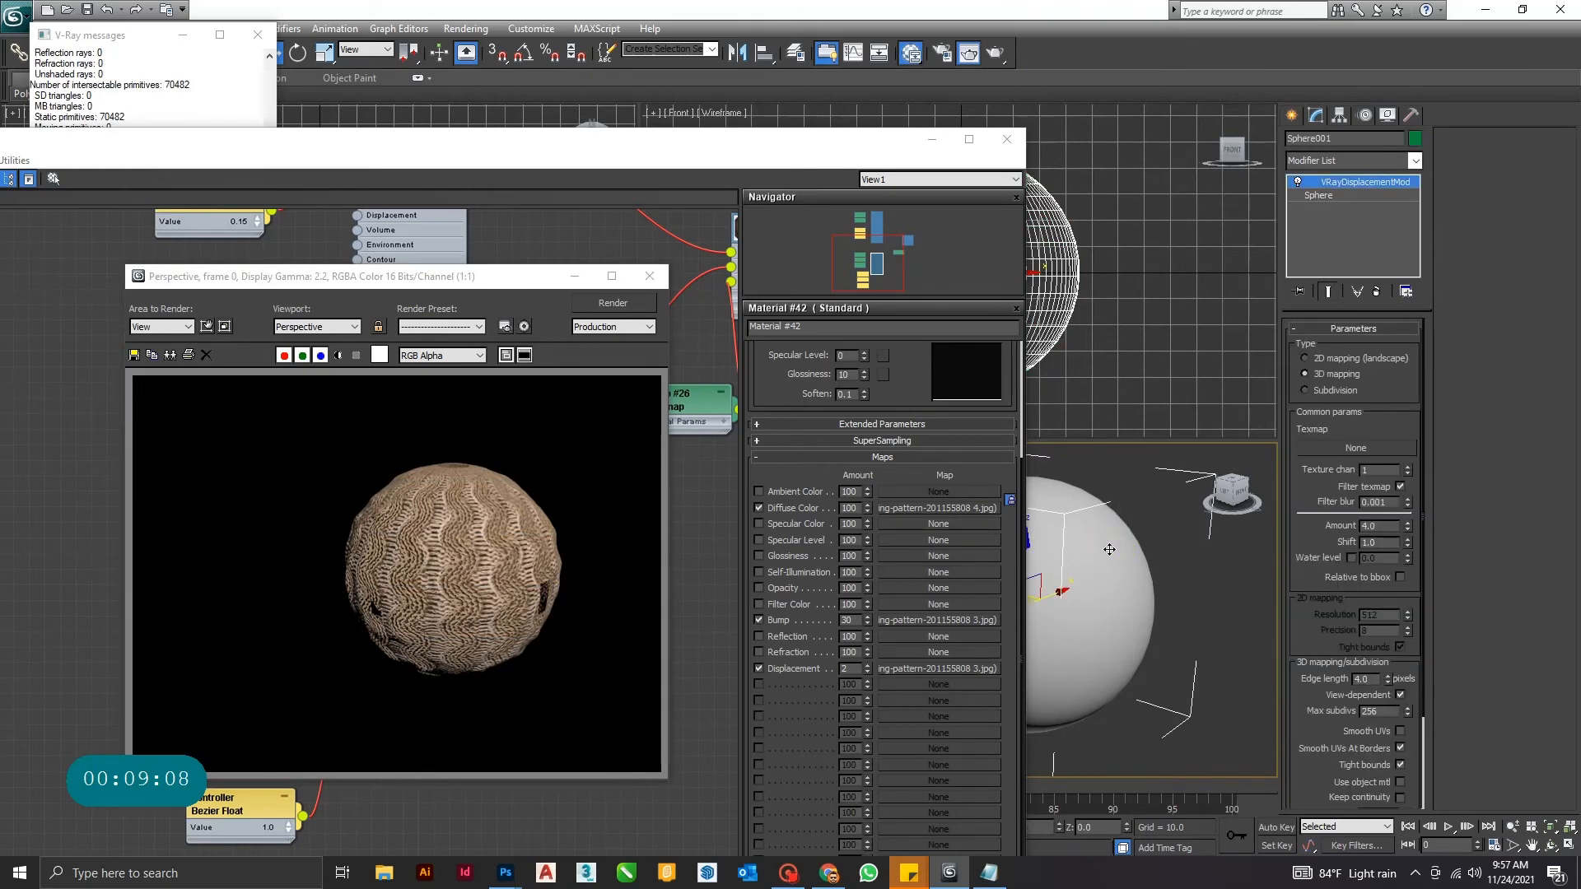
click(1400, 445)
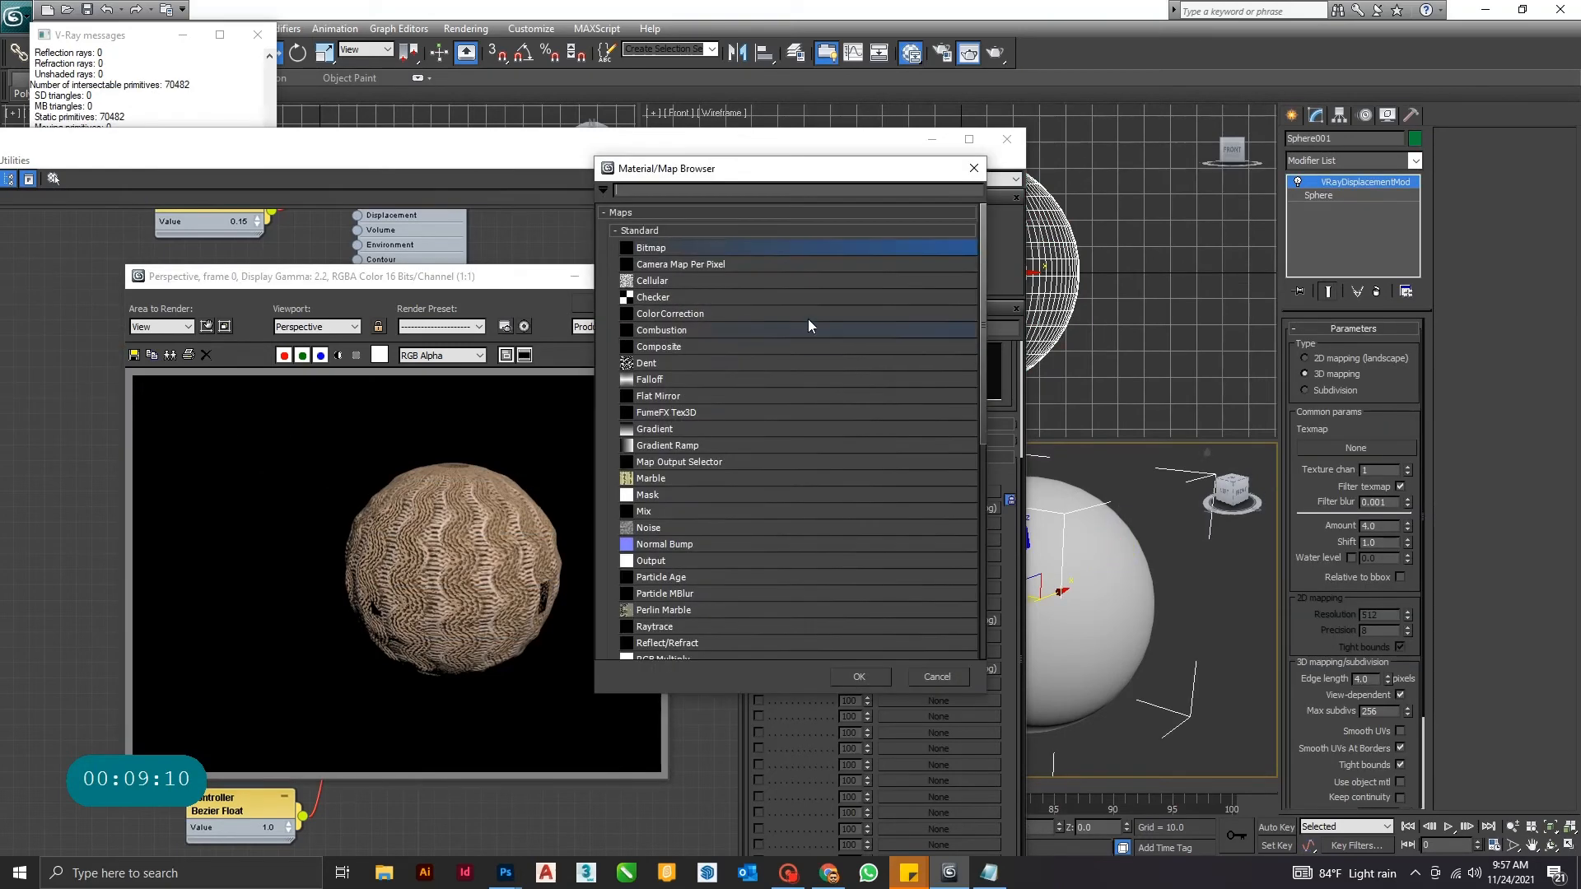
double_click(675, 243)
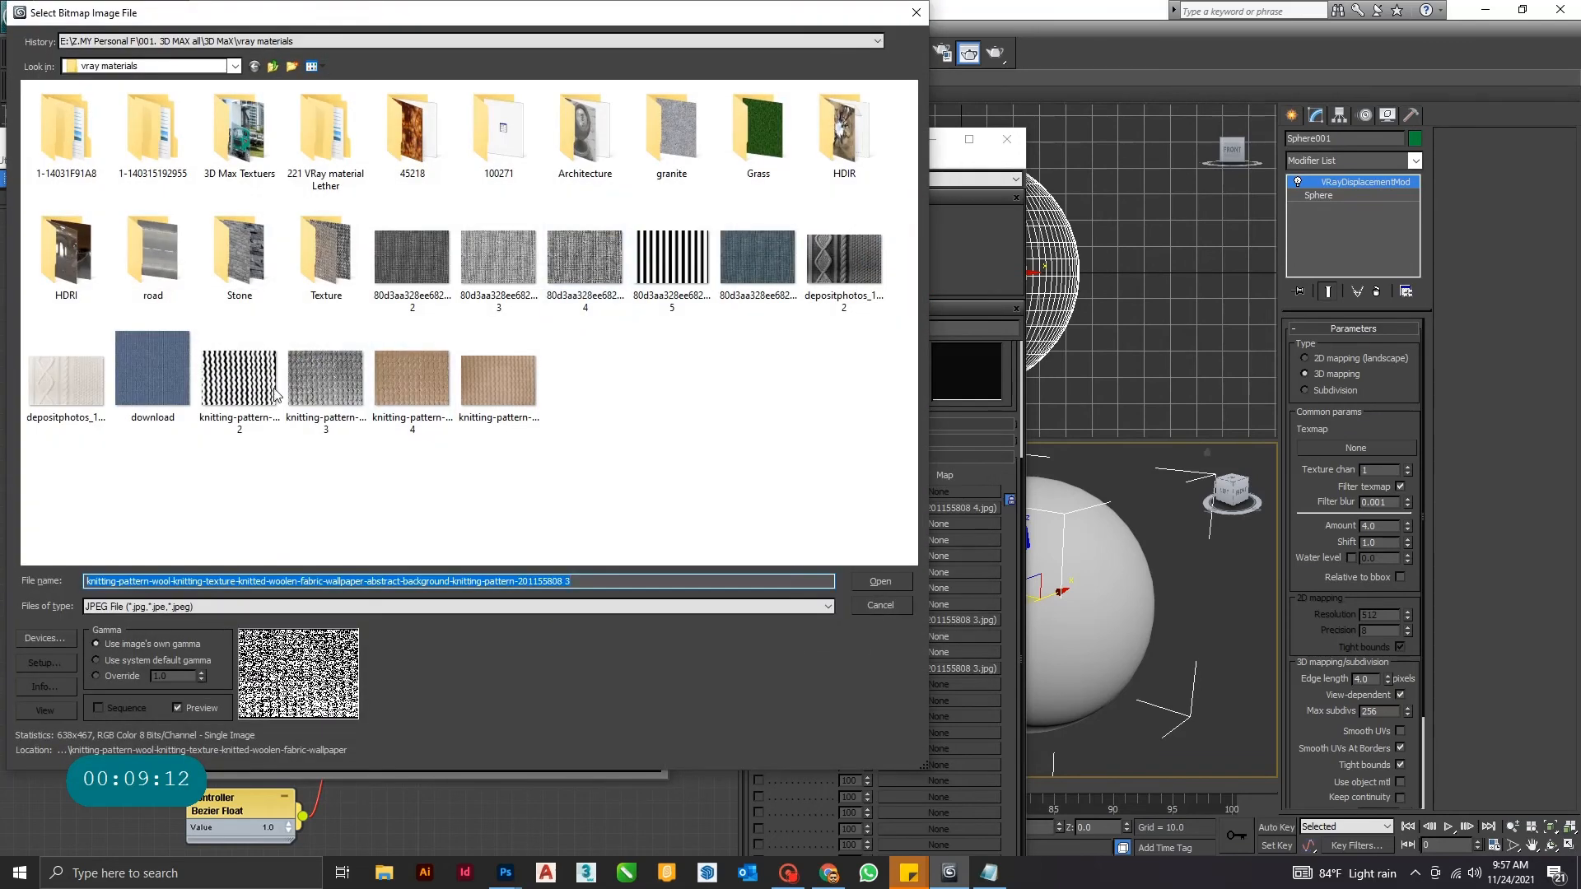
double_click(258, 382)
click(995, 51)
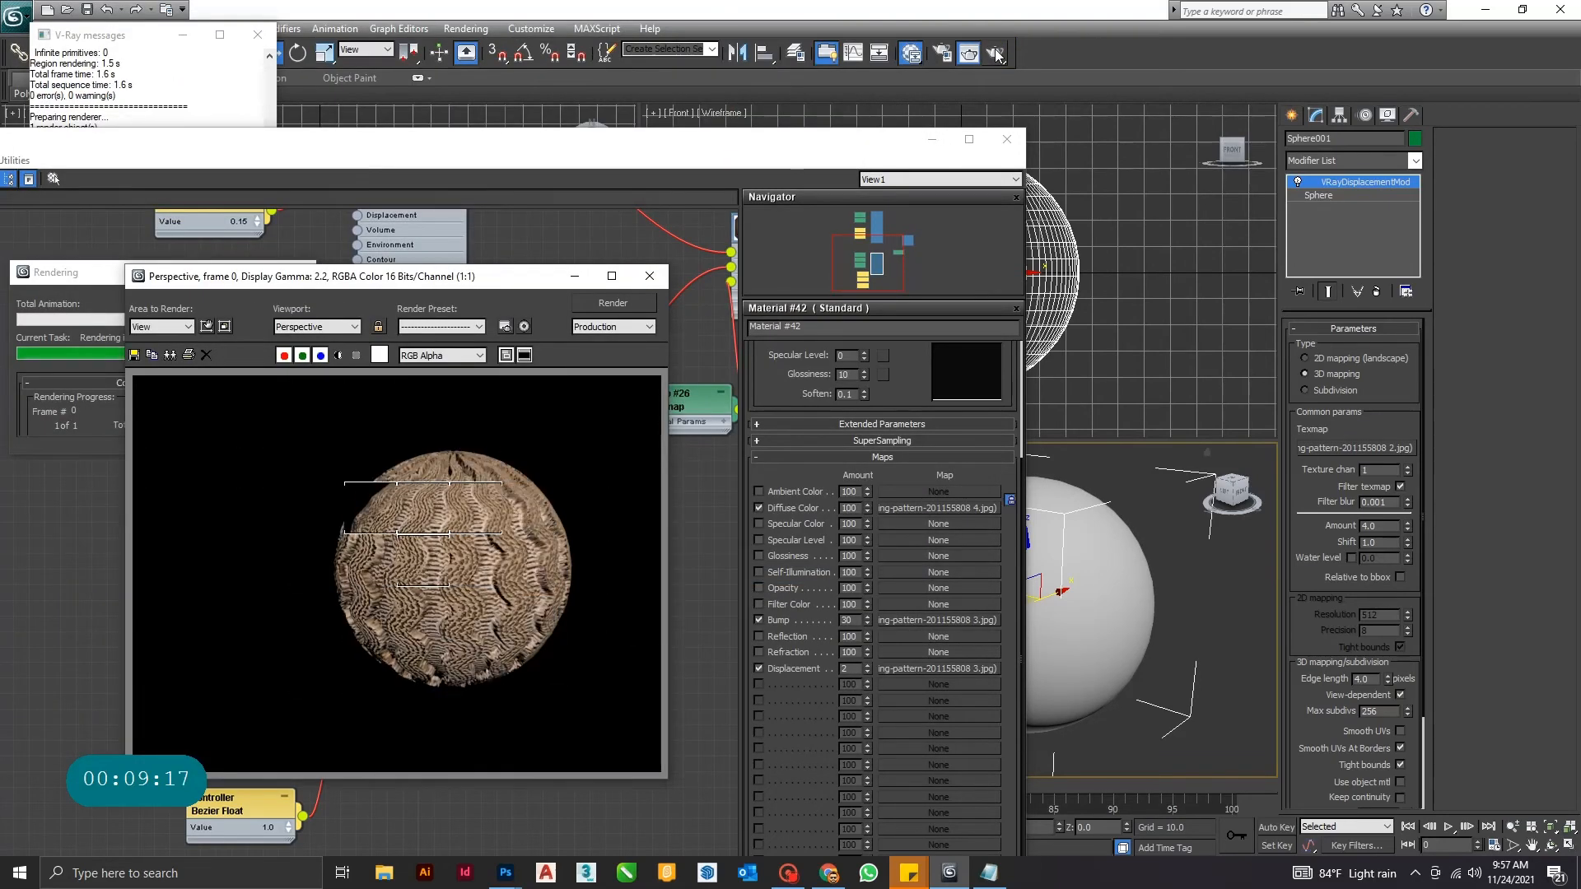
click(649, 275)
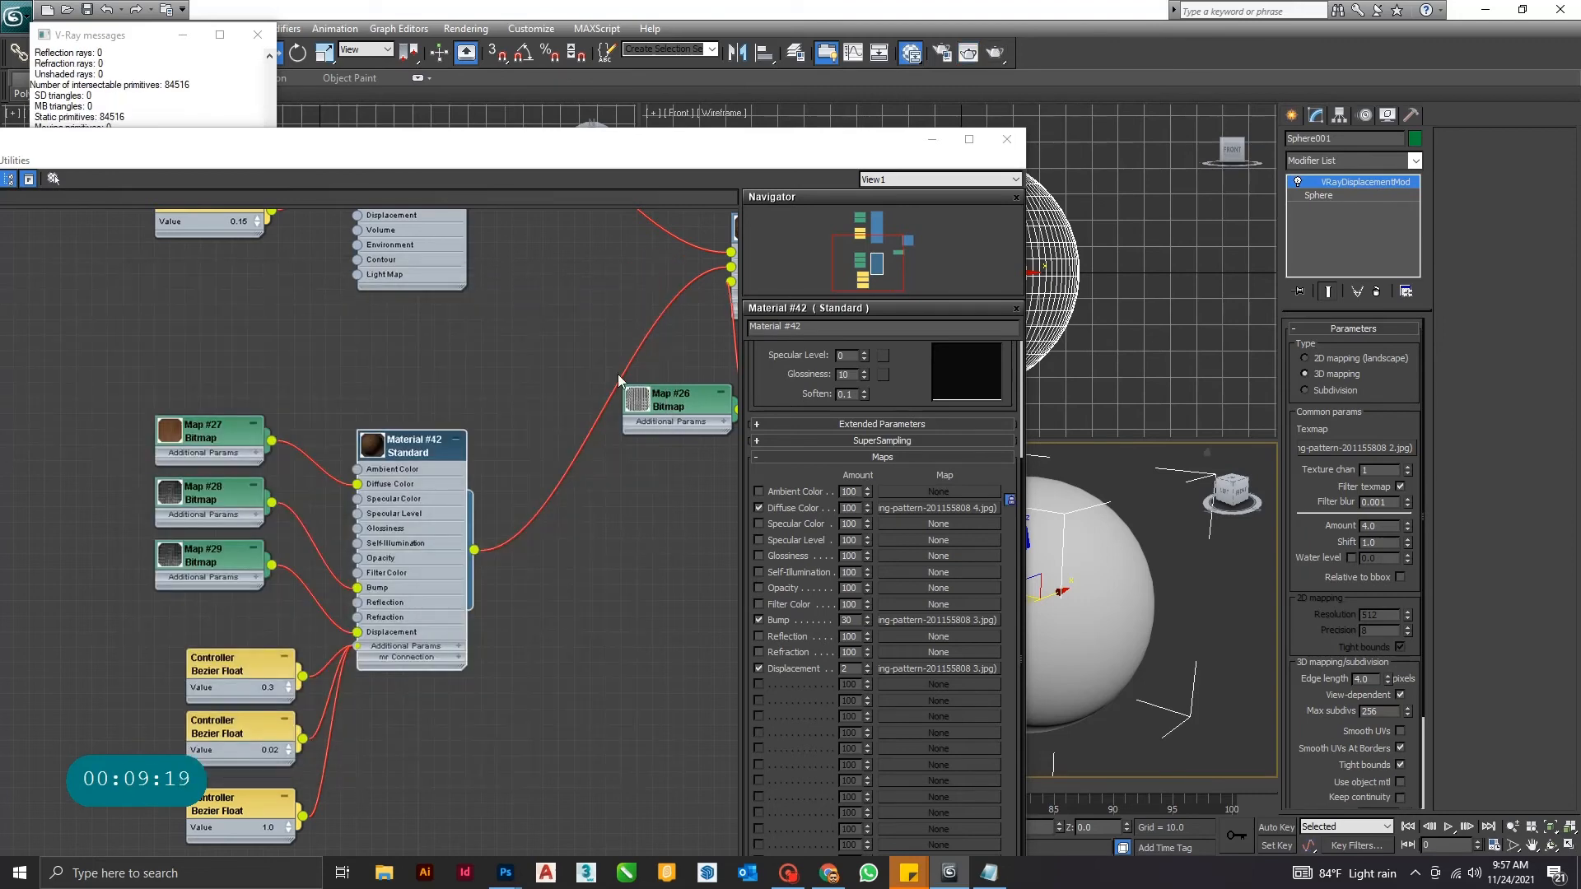
- Rewire the Map #30 bitmap from Diffuse Color to Ambient Color on Material #41
click(547, 582)
middle_drag(489, 431, 512, 731)
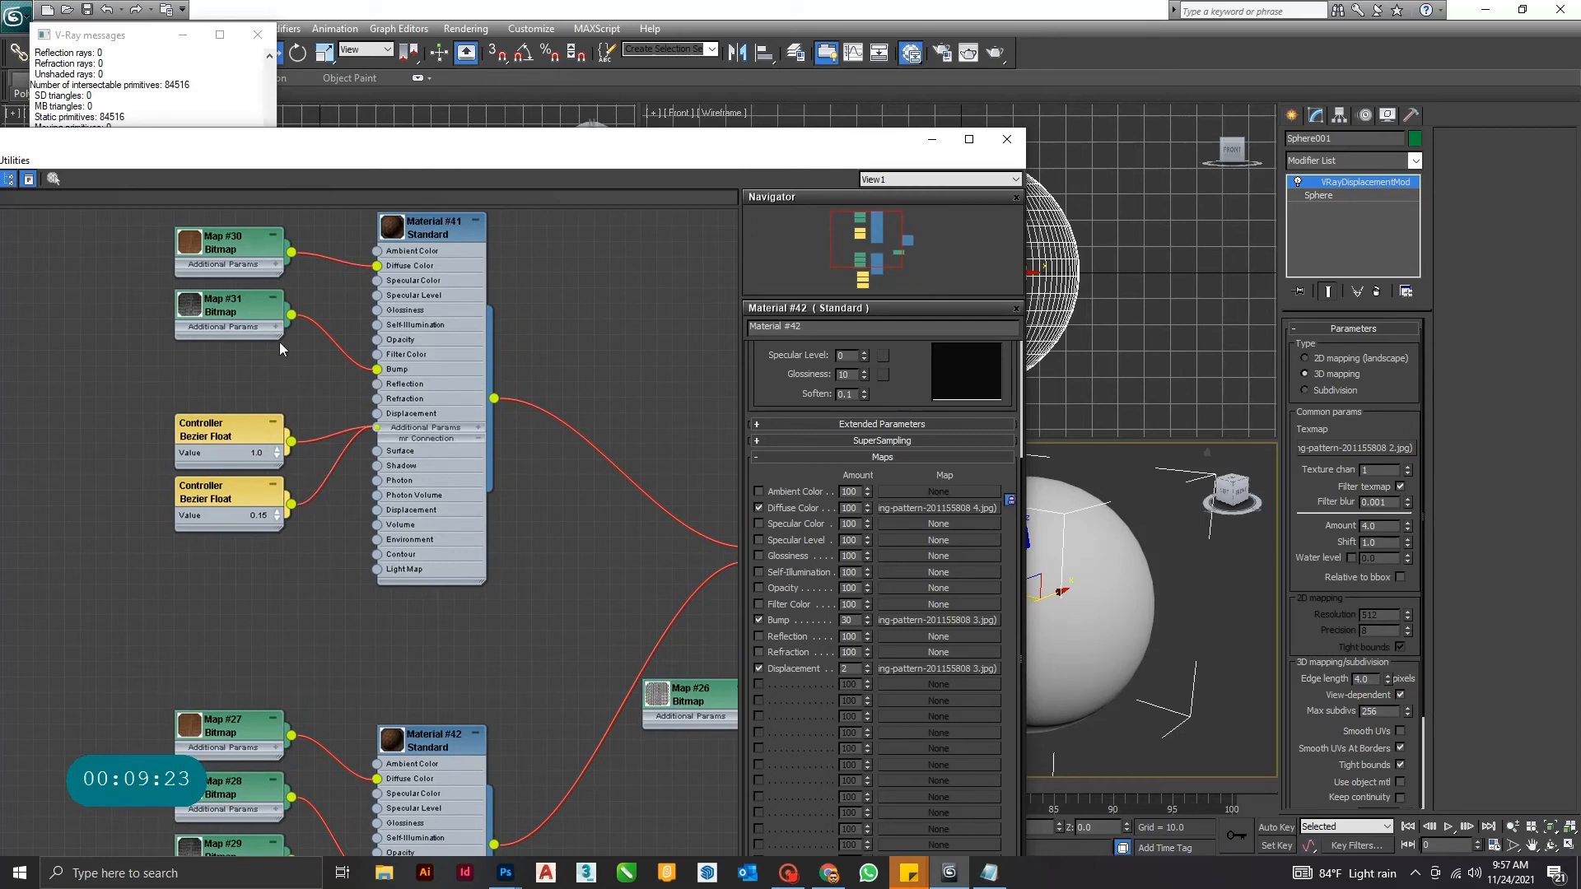
double_click(409, 265)
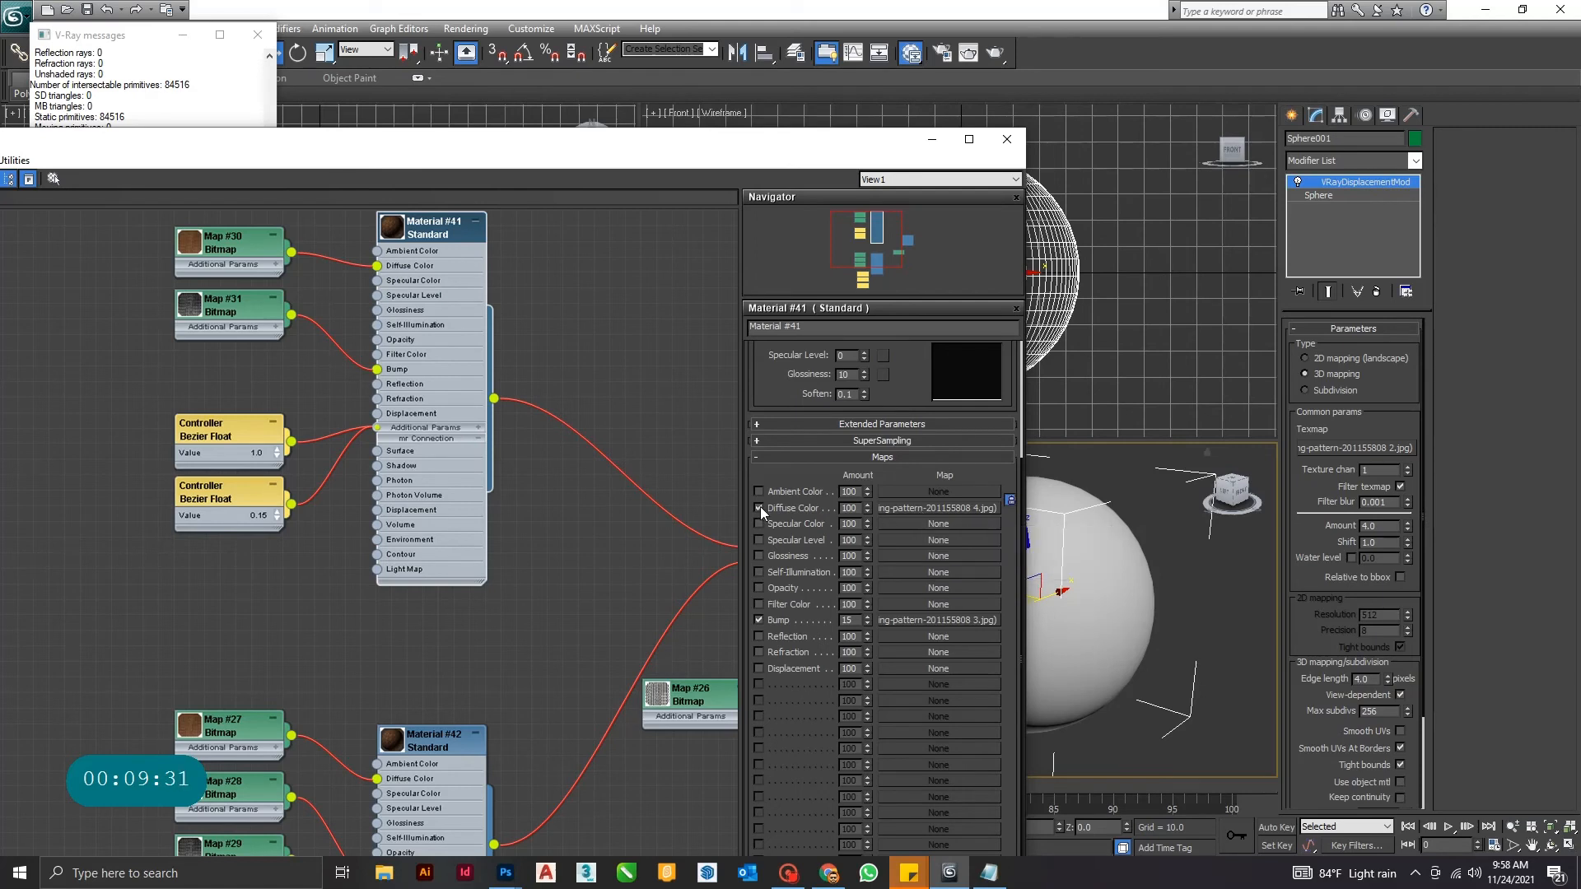
click(376, 257)
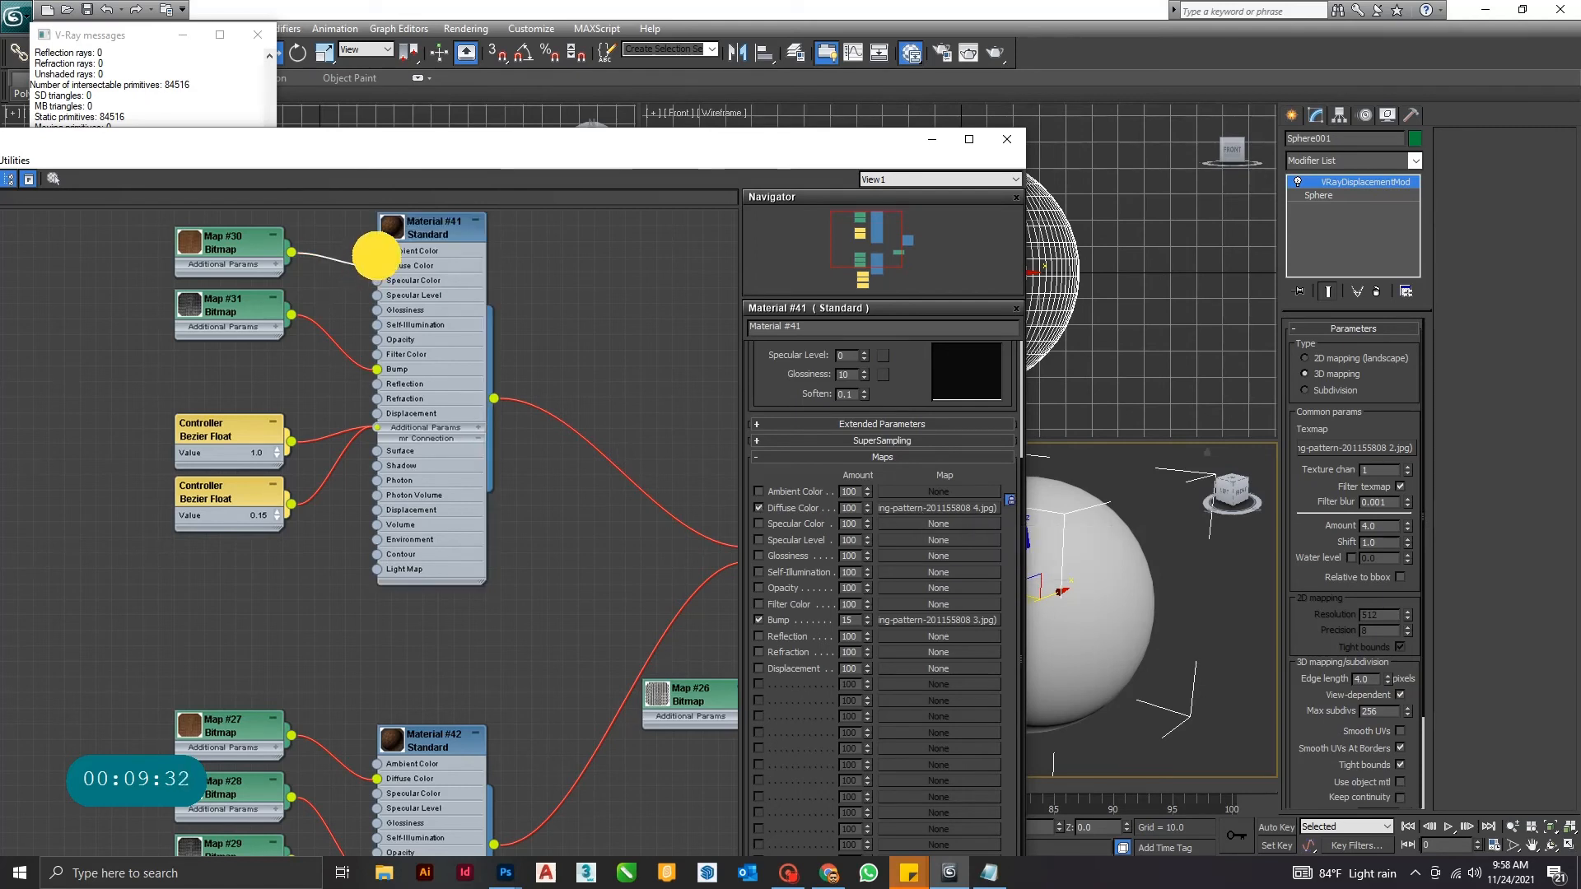
drag(372, 267, 376, 251)
click(346, 272)
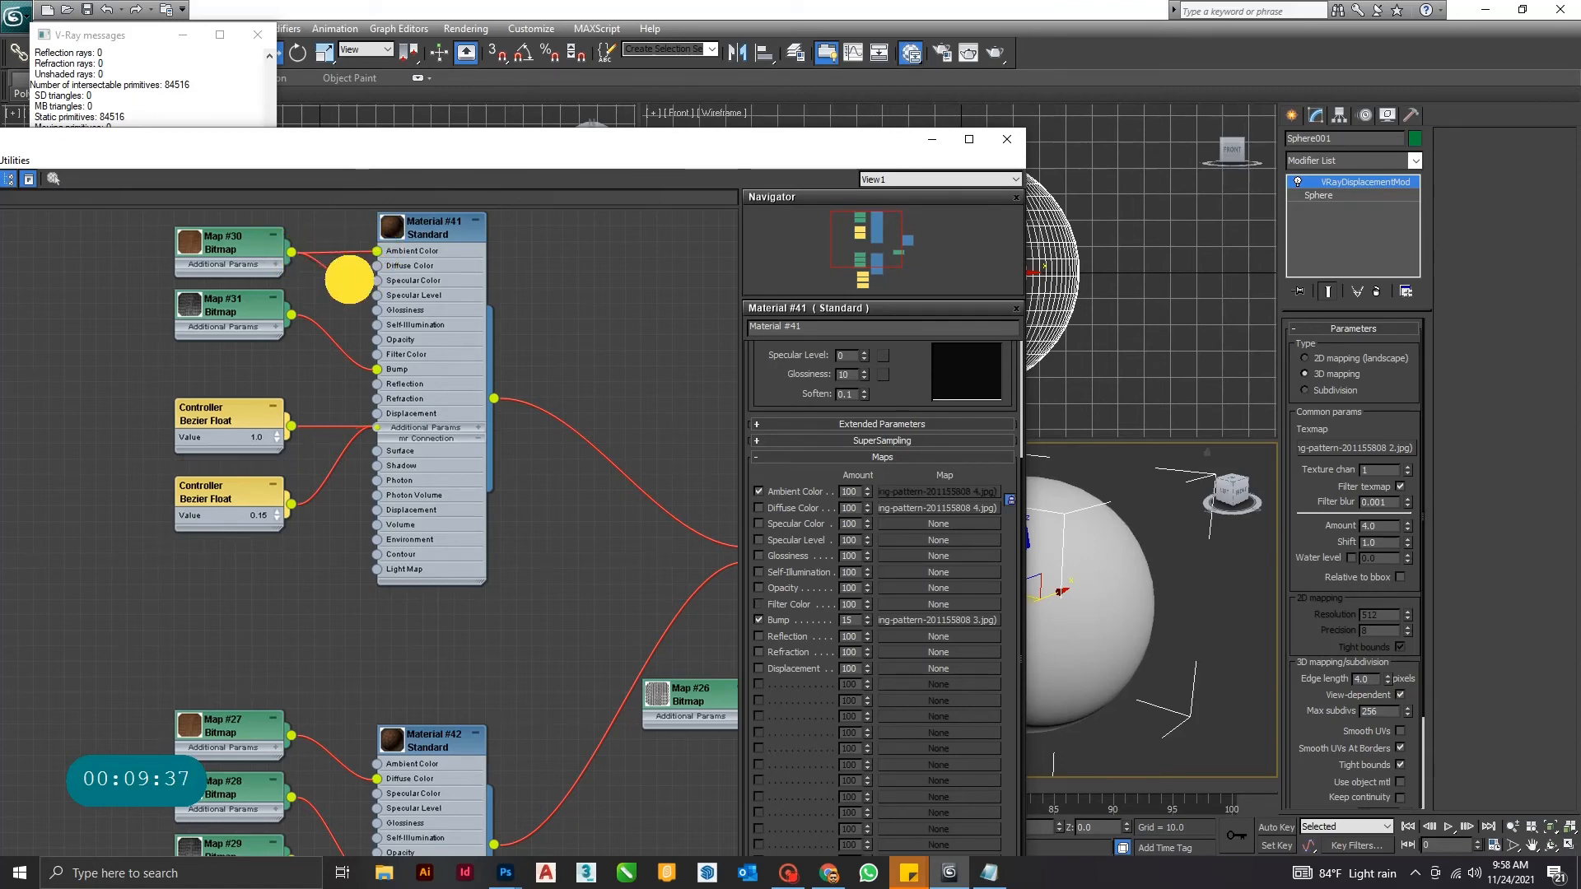
- Rewire the Map #27 bitmap from Diffuse Color to Ambient Color on Material #42 and test-render the Perspective view
middle_drag(364, 708, 358, 502)
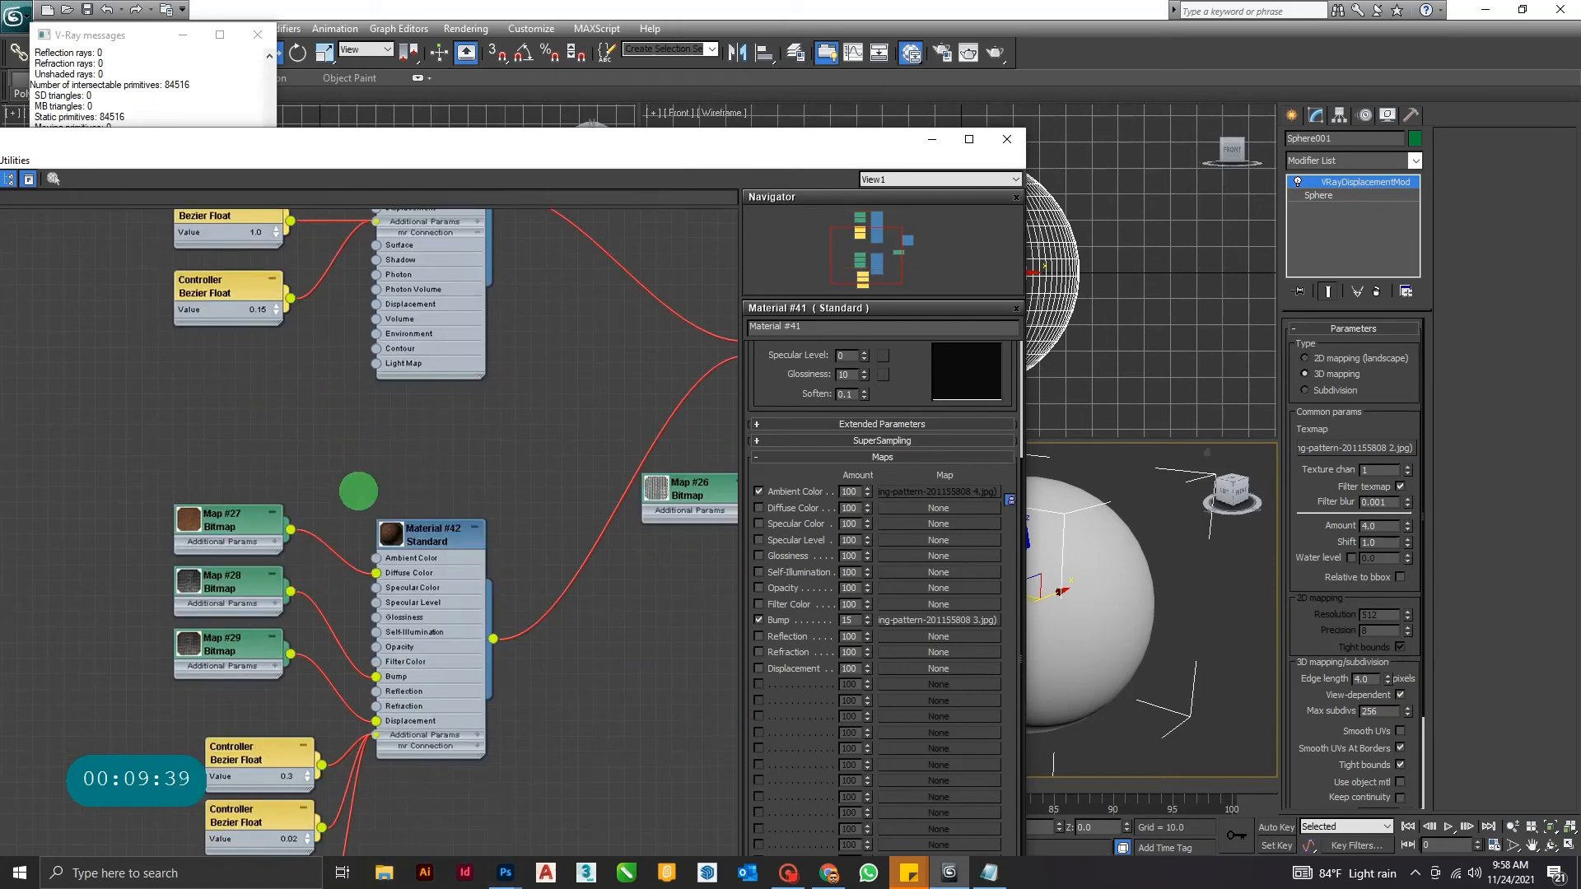
drag(294, 535, 377, 558)
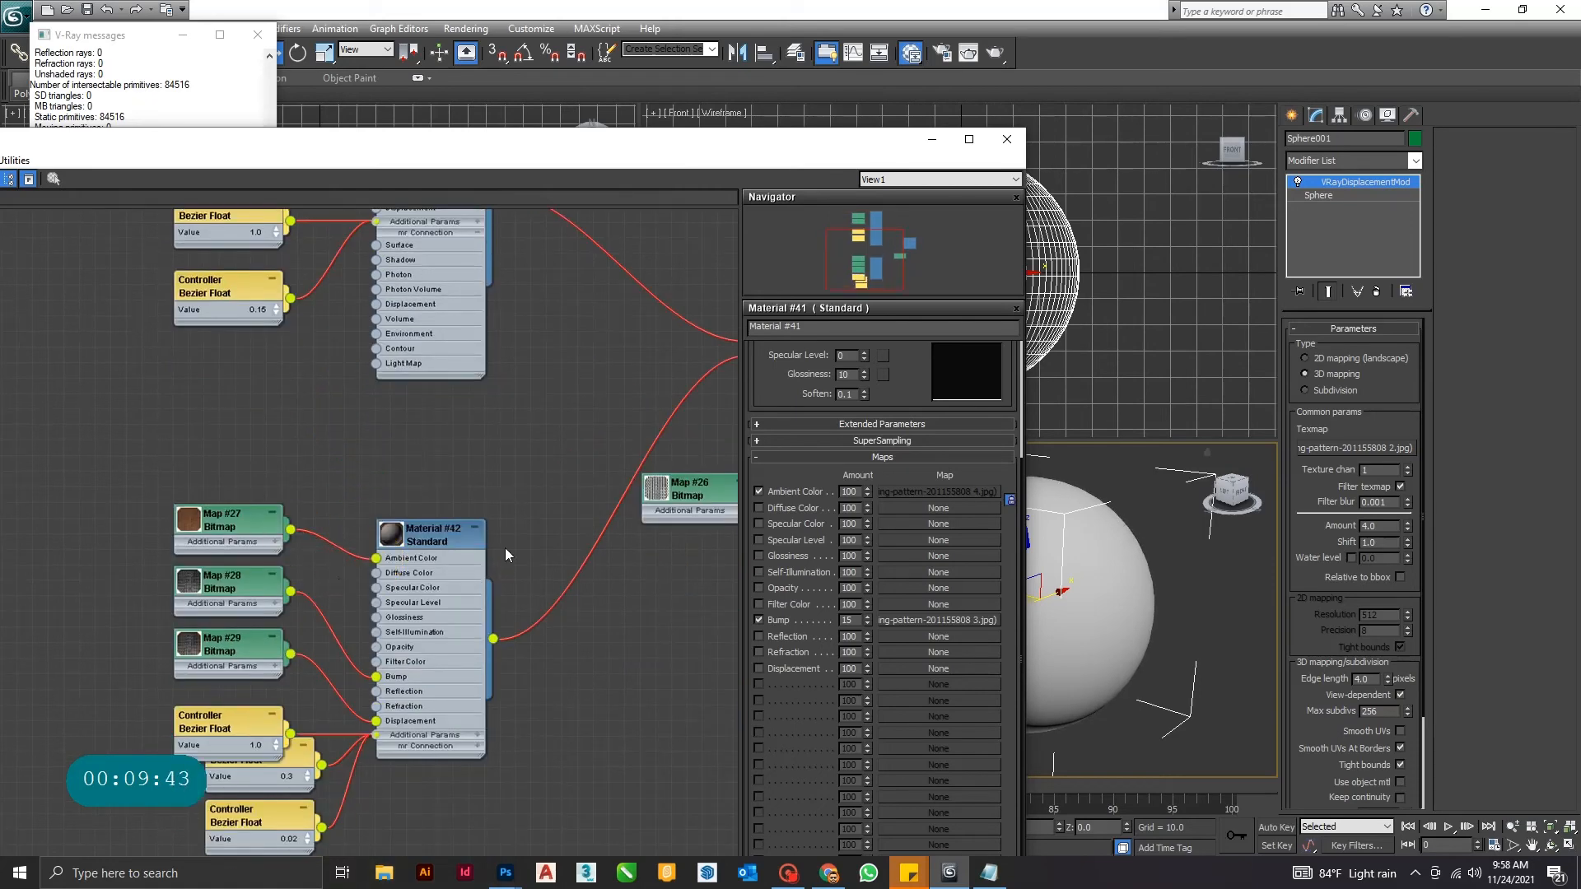
click(994, 56)
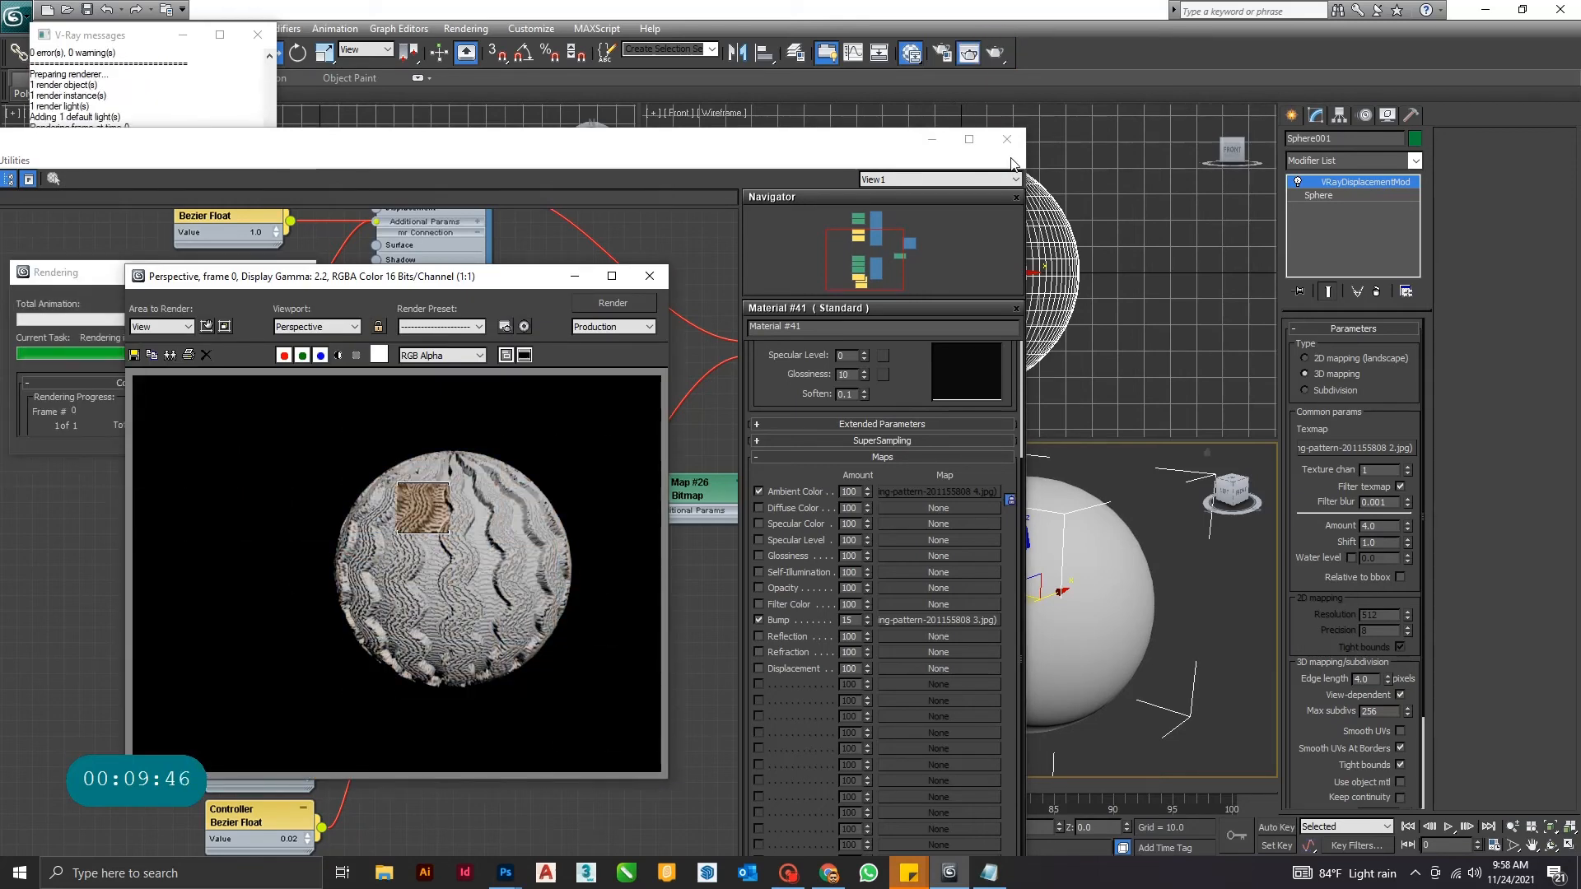
click(651, 277)
middle_drag(555, 466, 556, 665)
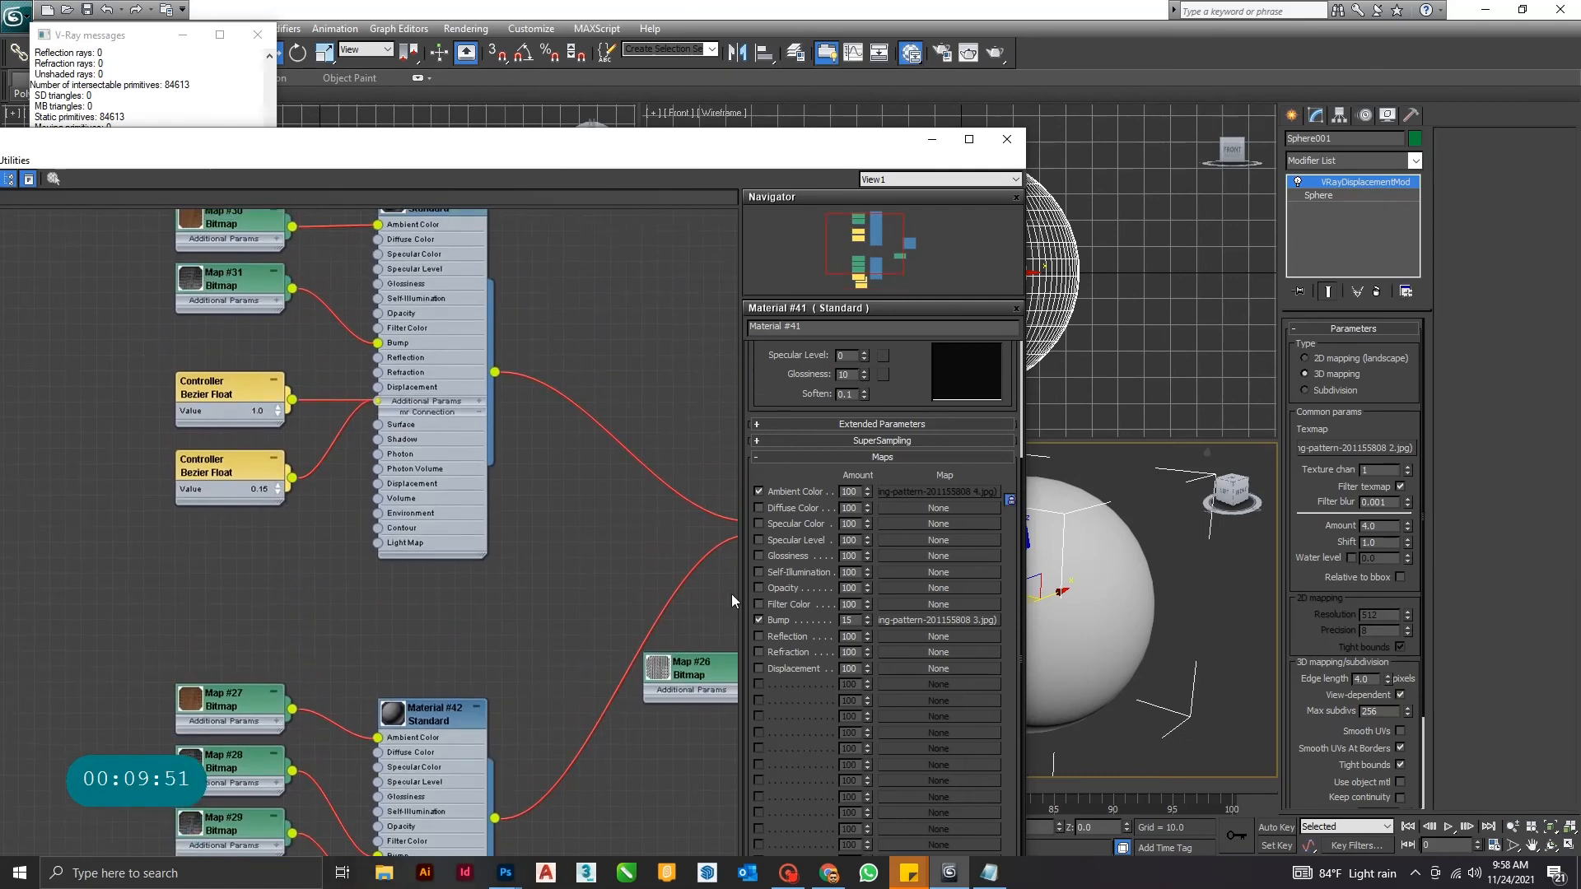
- Undo the Ambient Color rewiring so Map #30 and Map #27 feed Diffuse Color on Material #41 and Material #42 again
middle_drag(364, 270, 373, 293)
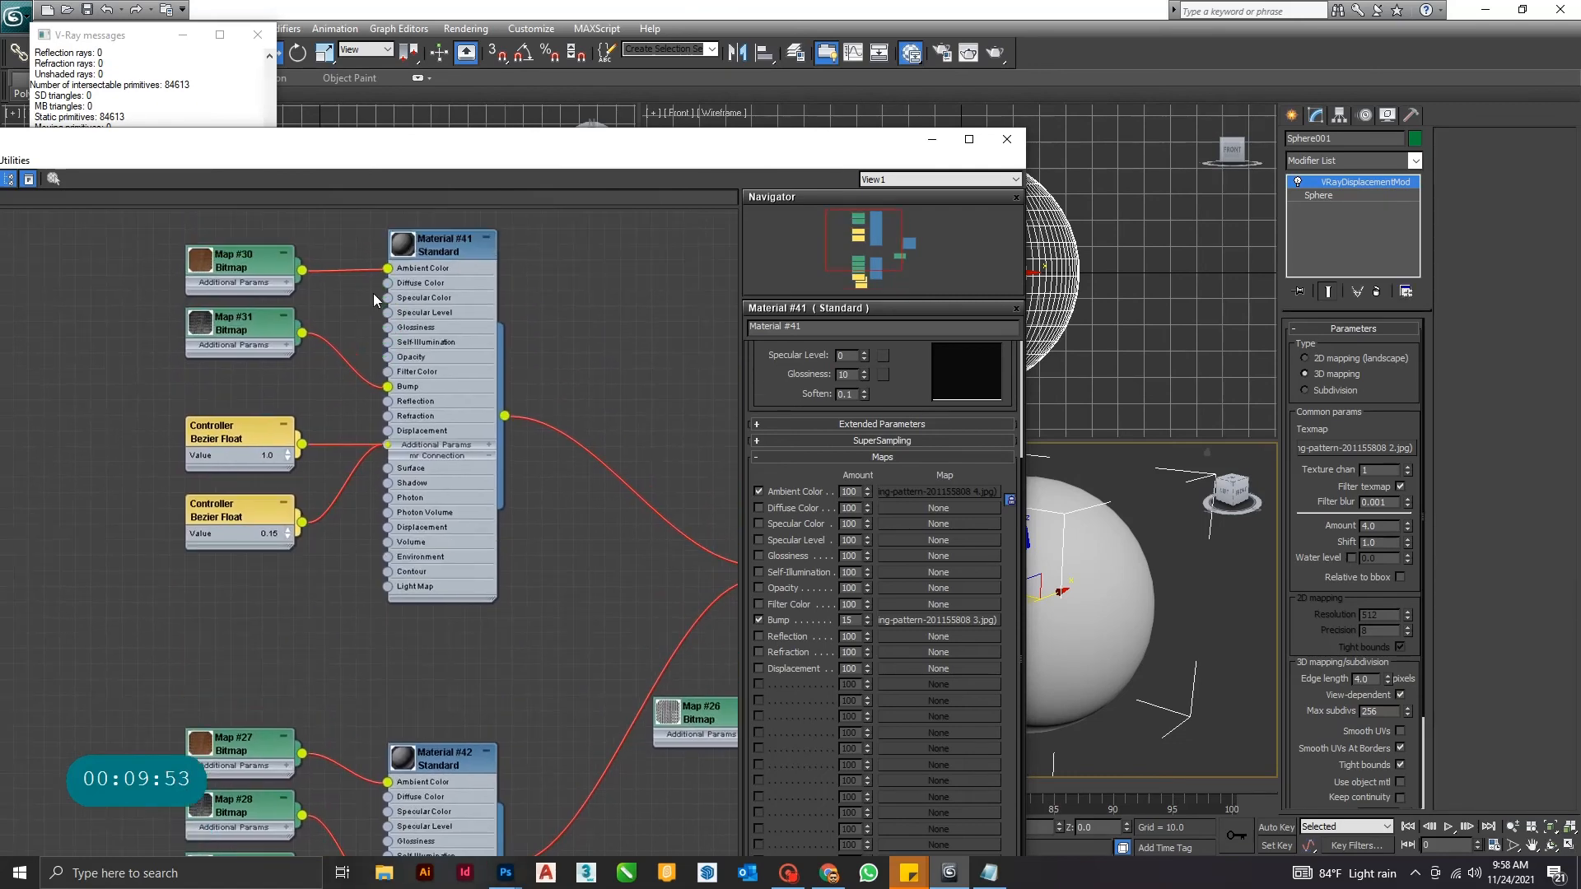
key(ctrl+z)
key(ctrl+z)
key(ctrl+z)
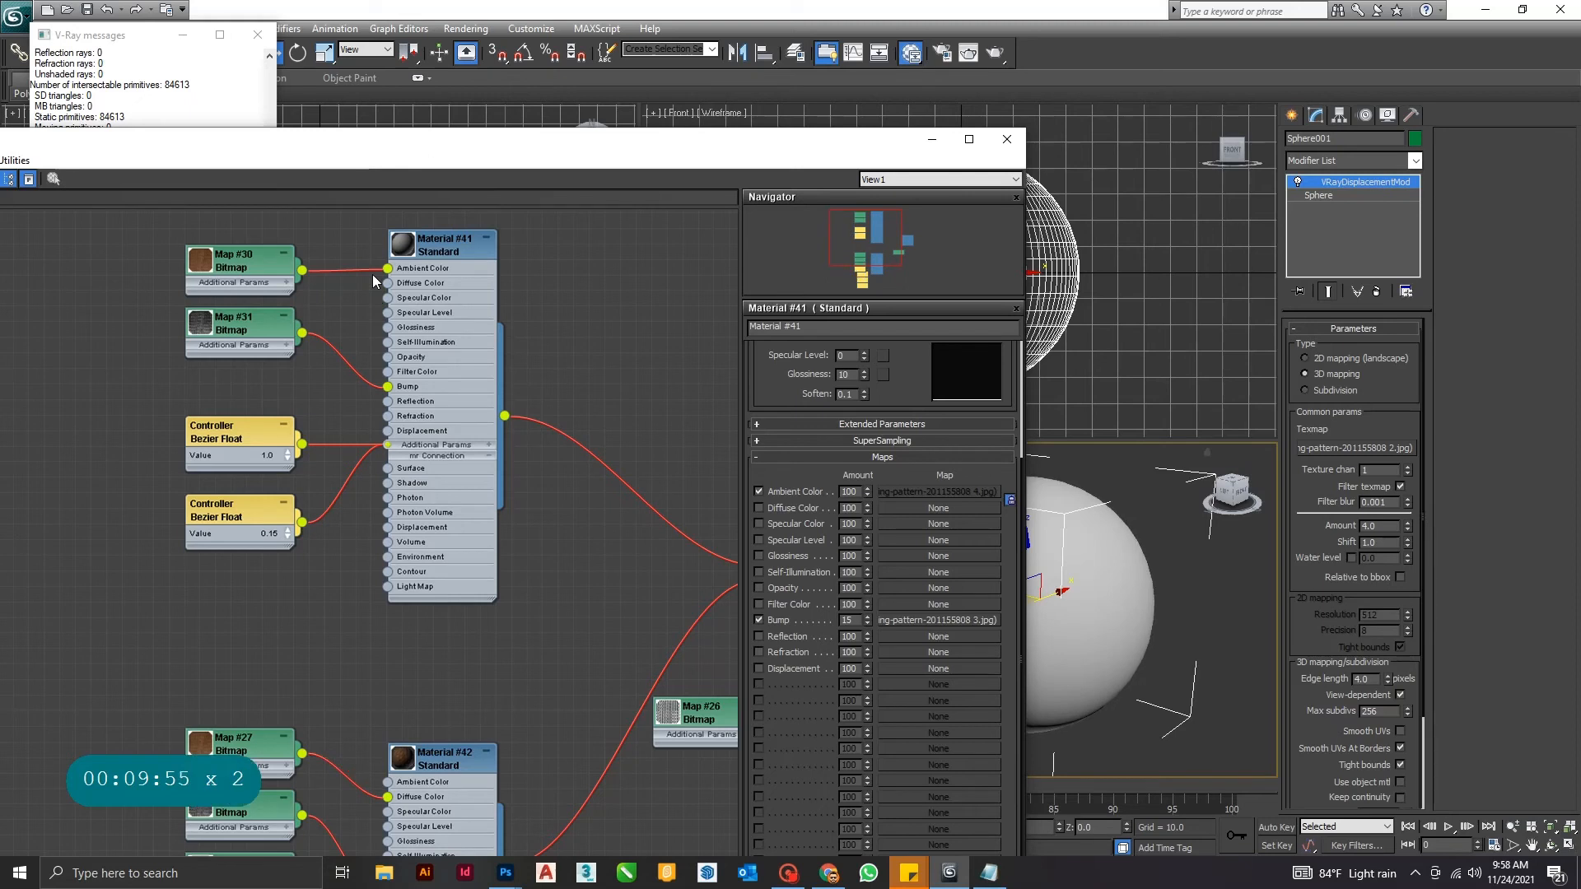
key(ctrl+z)
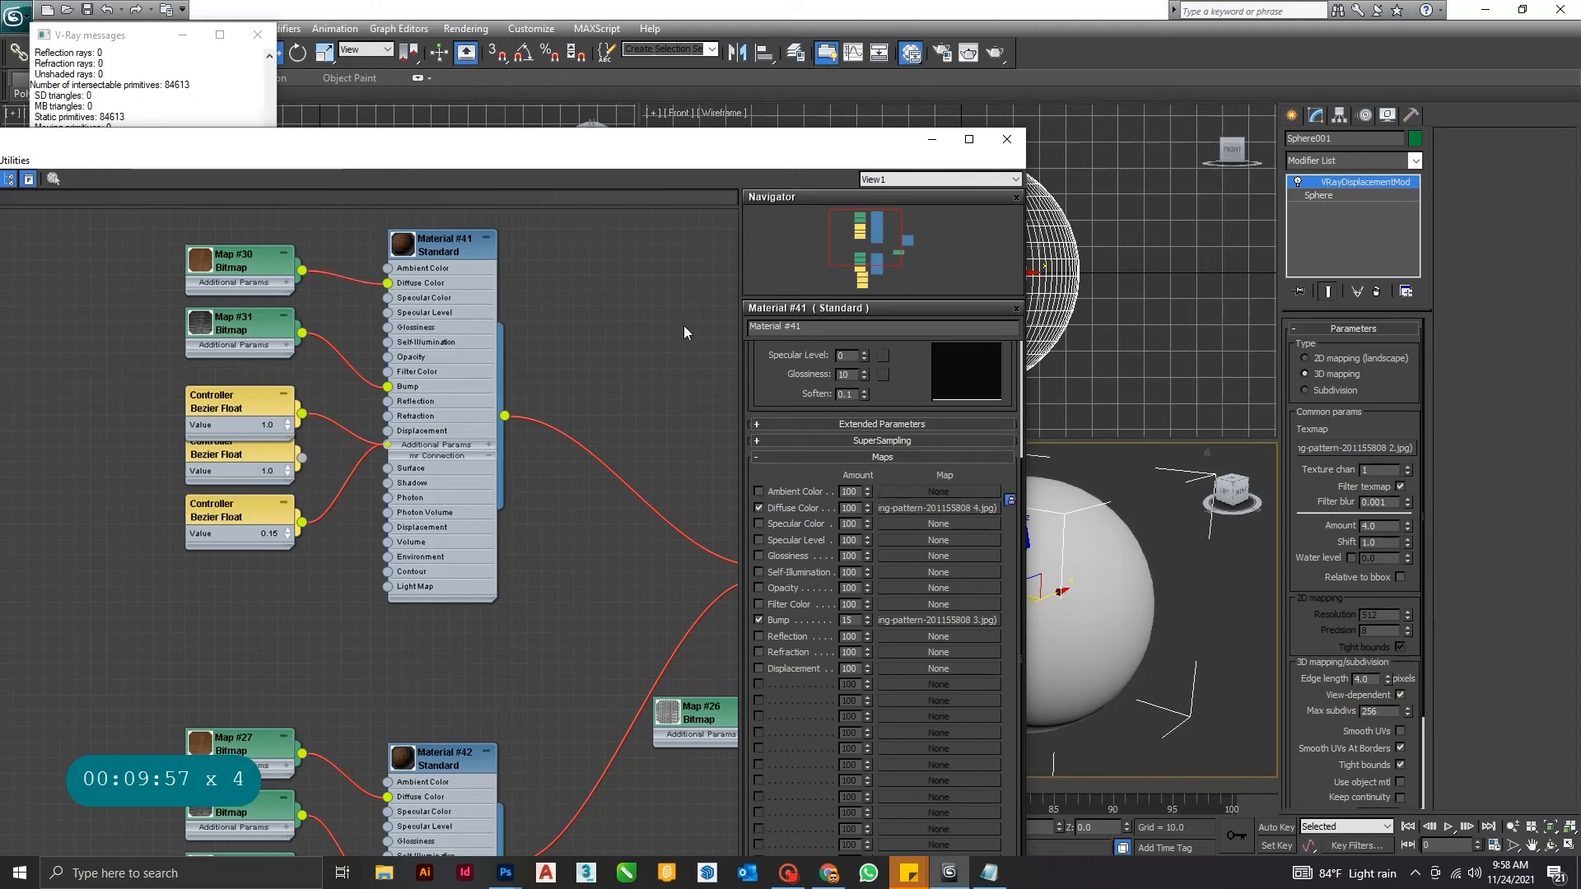
- Enable the output color map on Map #30, lower its curve's black point slightly and white point to about 0.636, and test-render
click(916, 511)
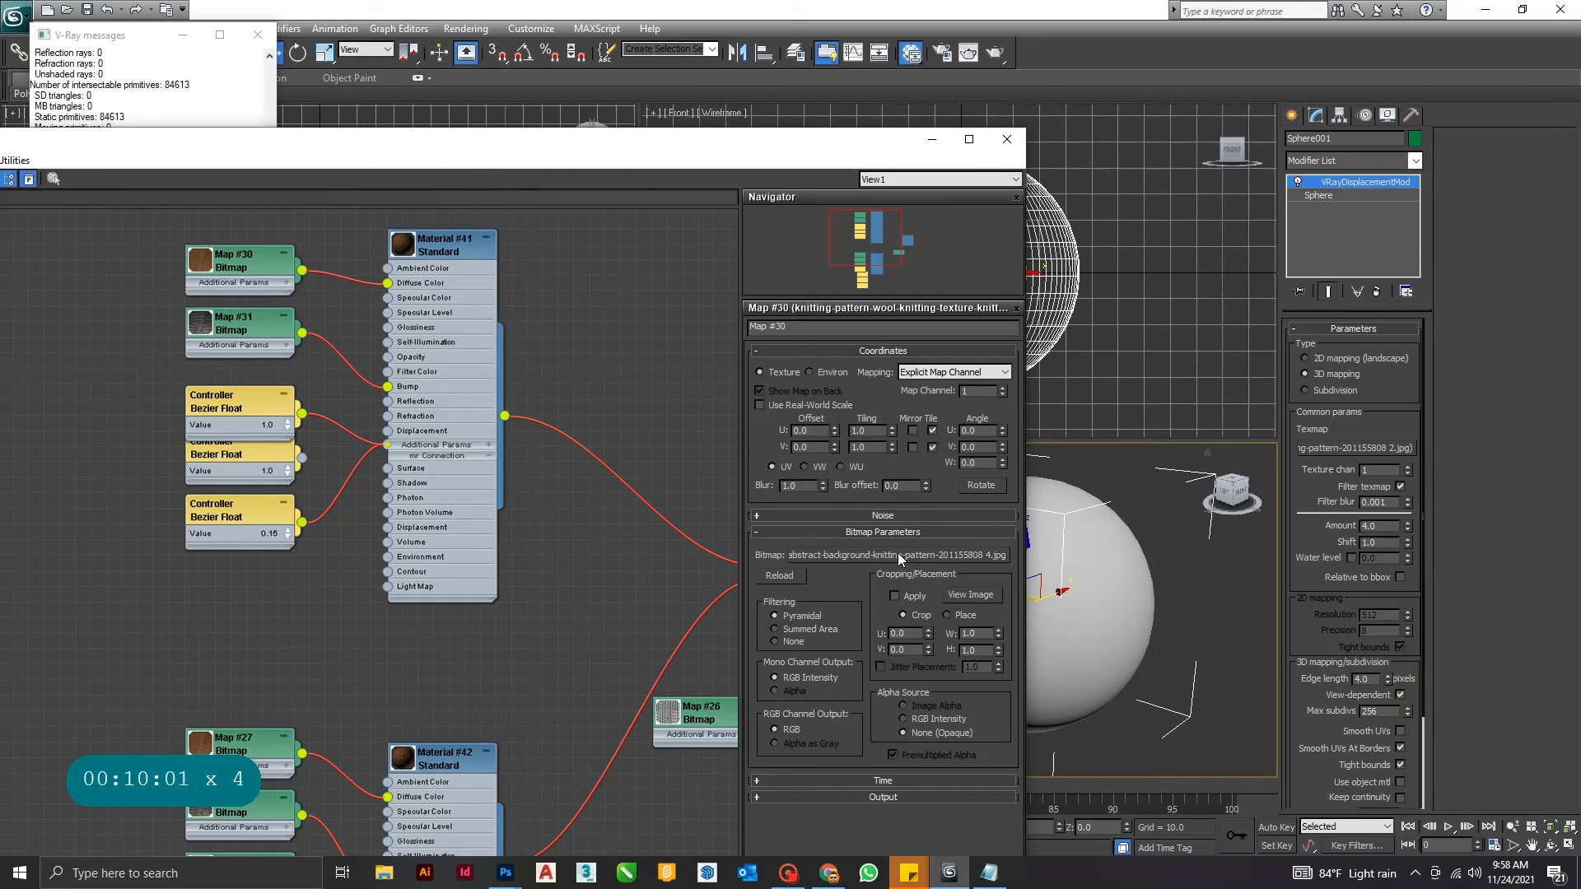
scroll(866, 801, down, 4)
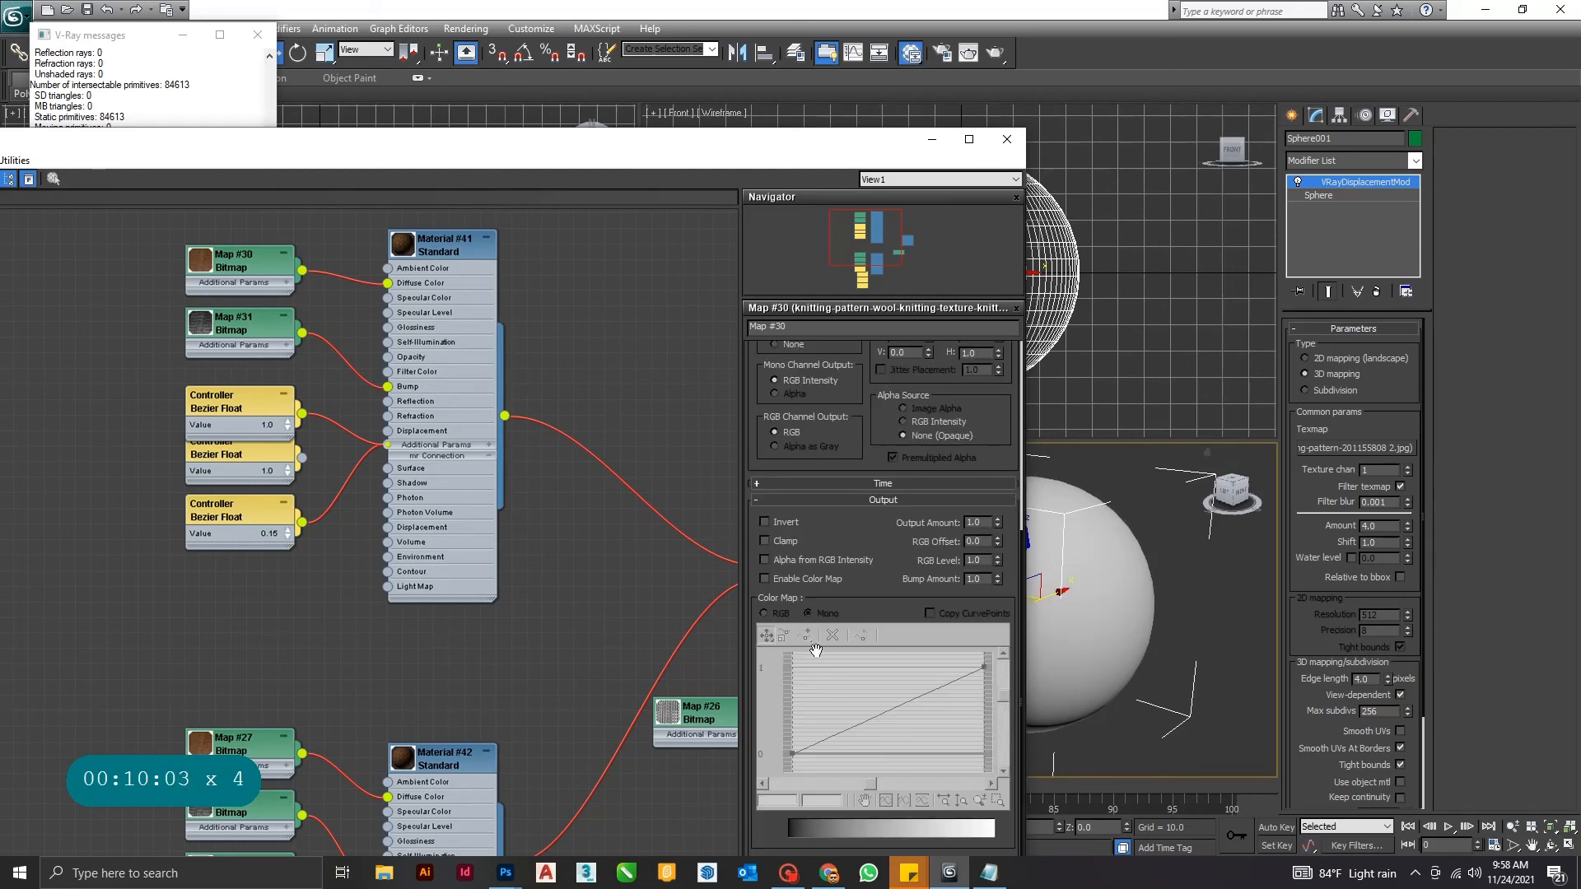
click(777, 579)
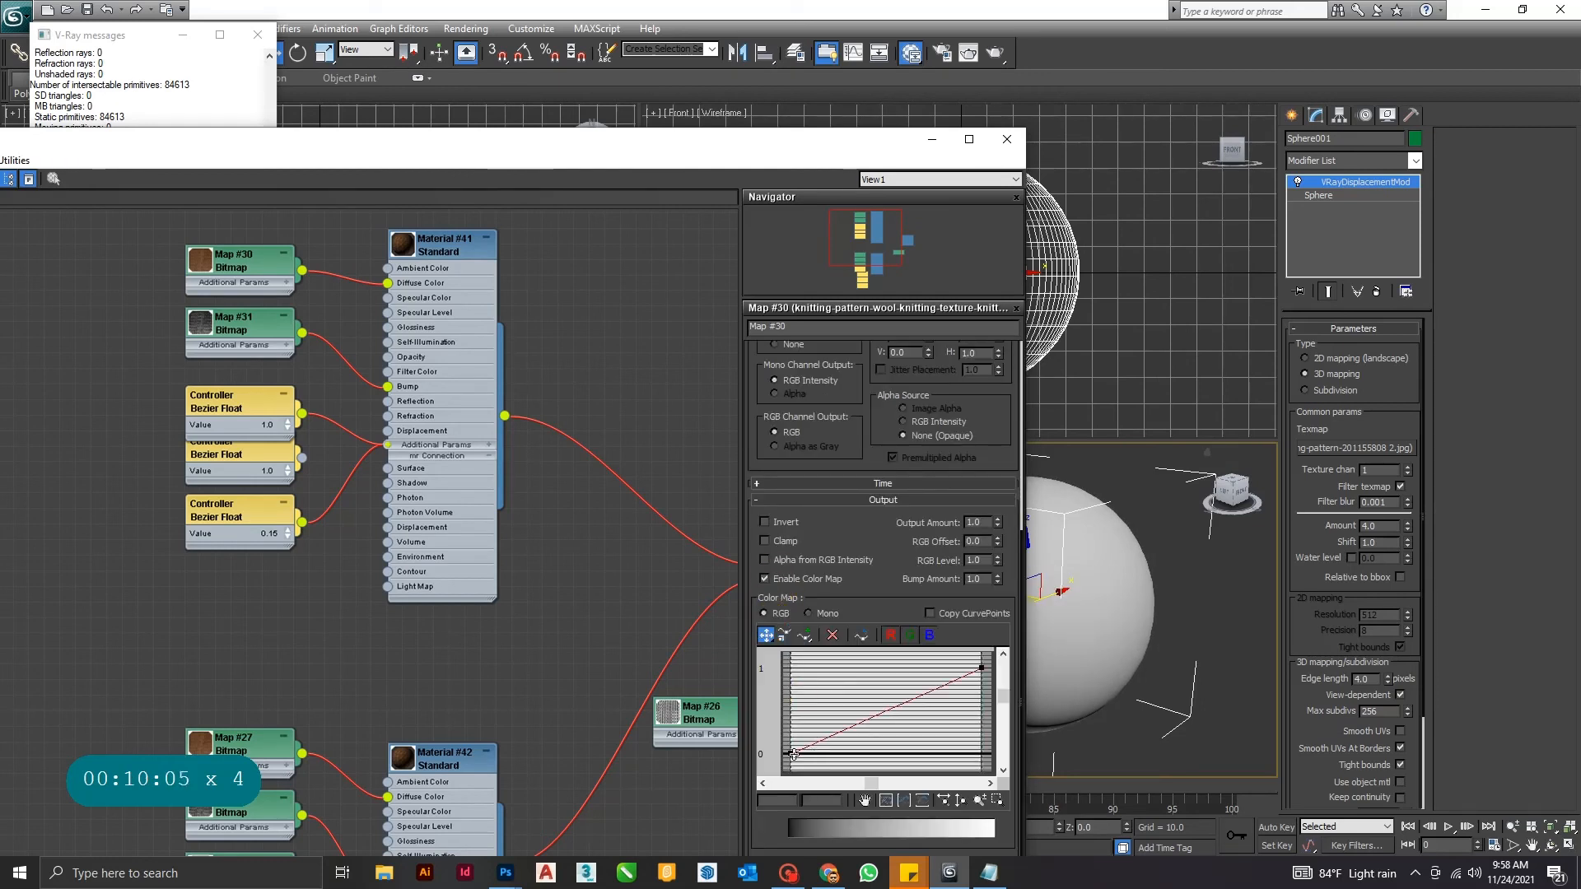
drag(793, 753, 792, 760)
drag(983, 668, 981, 699)
click(1085, 267)
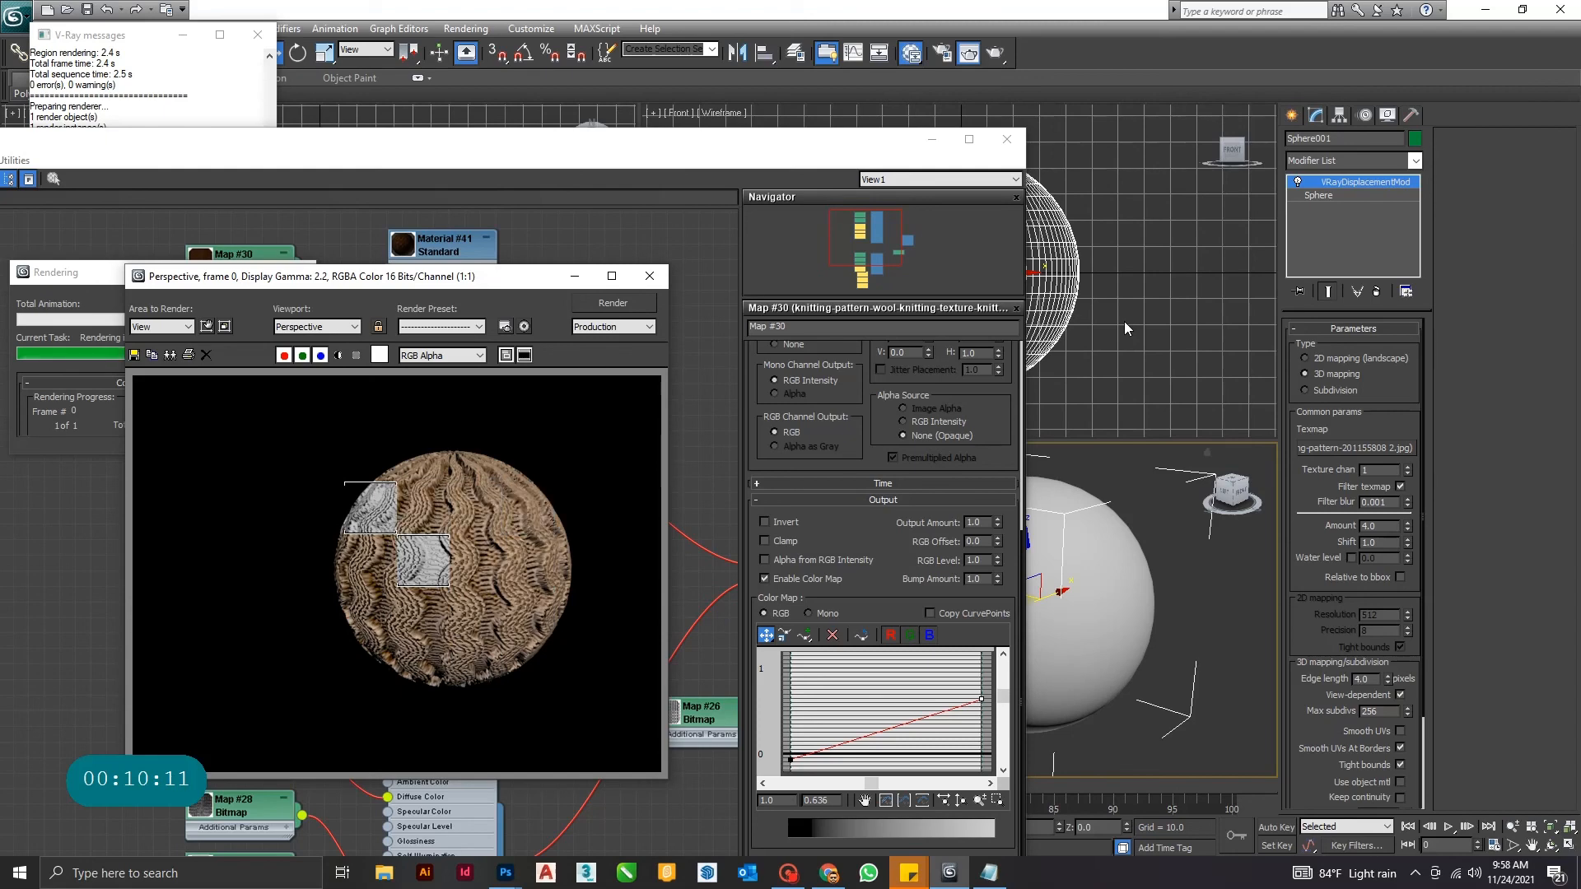
- Lower the white point of Map #30's output curve to about 0.425 and test-render the Perspective view
drag(978, 700, 980, 717)
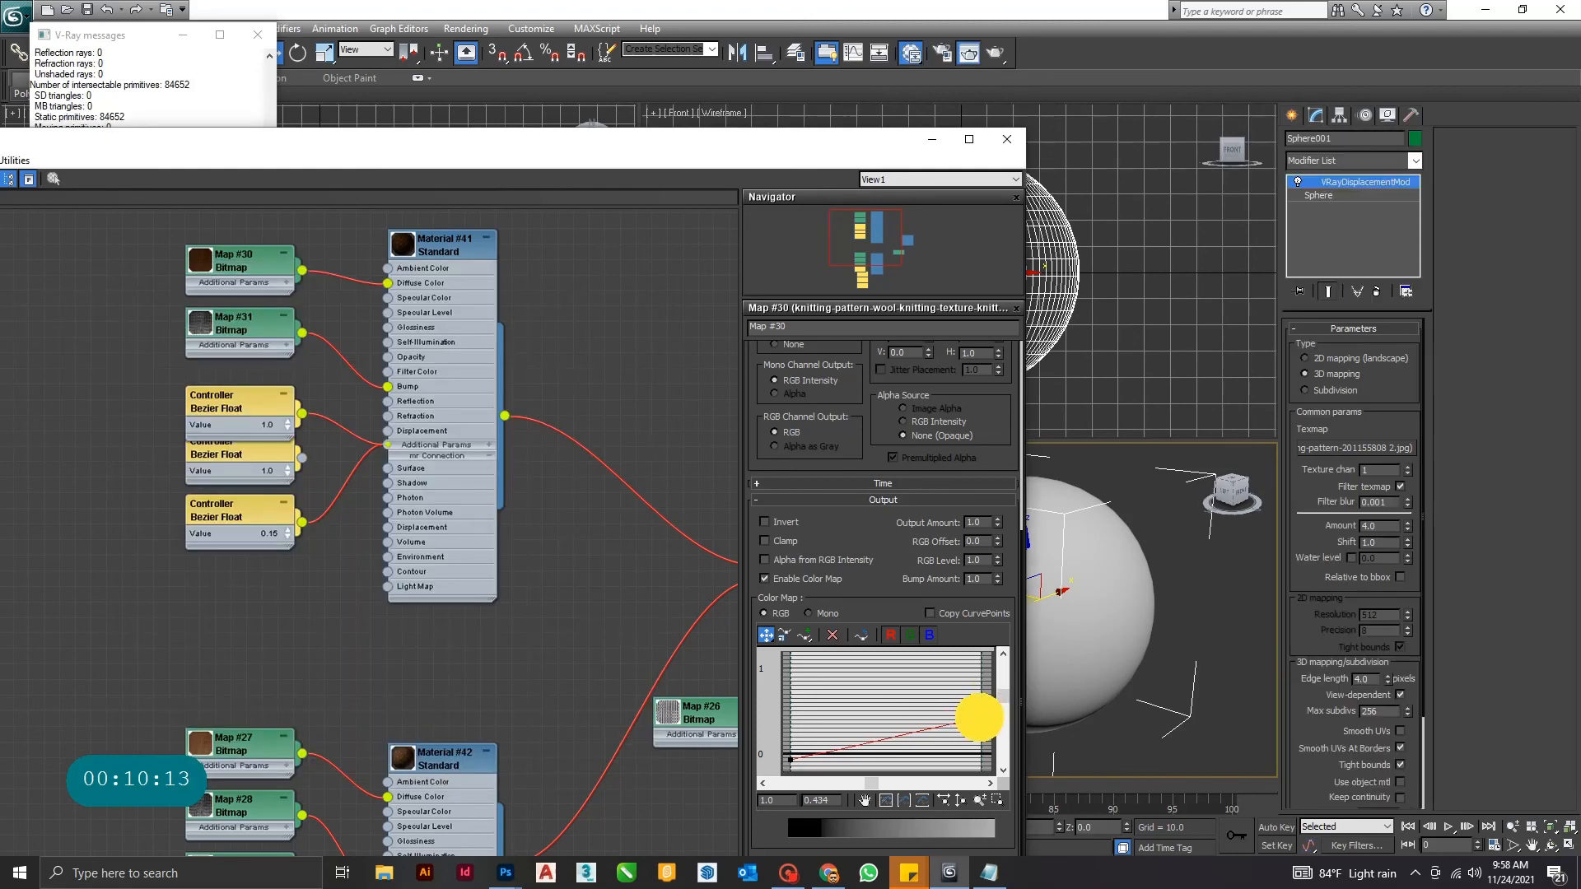
click(996, 54)
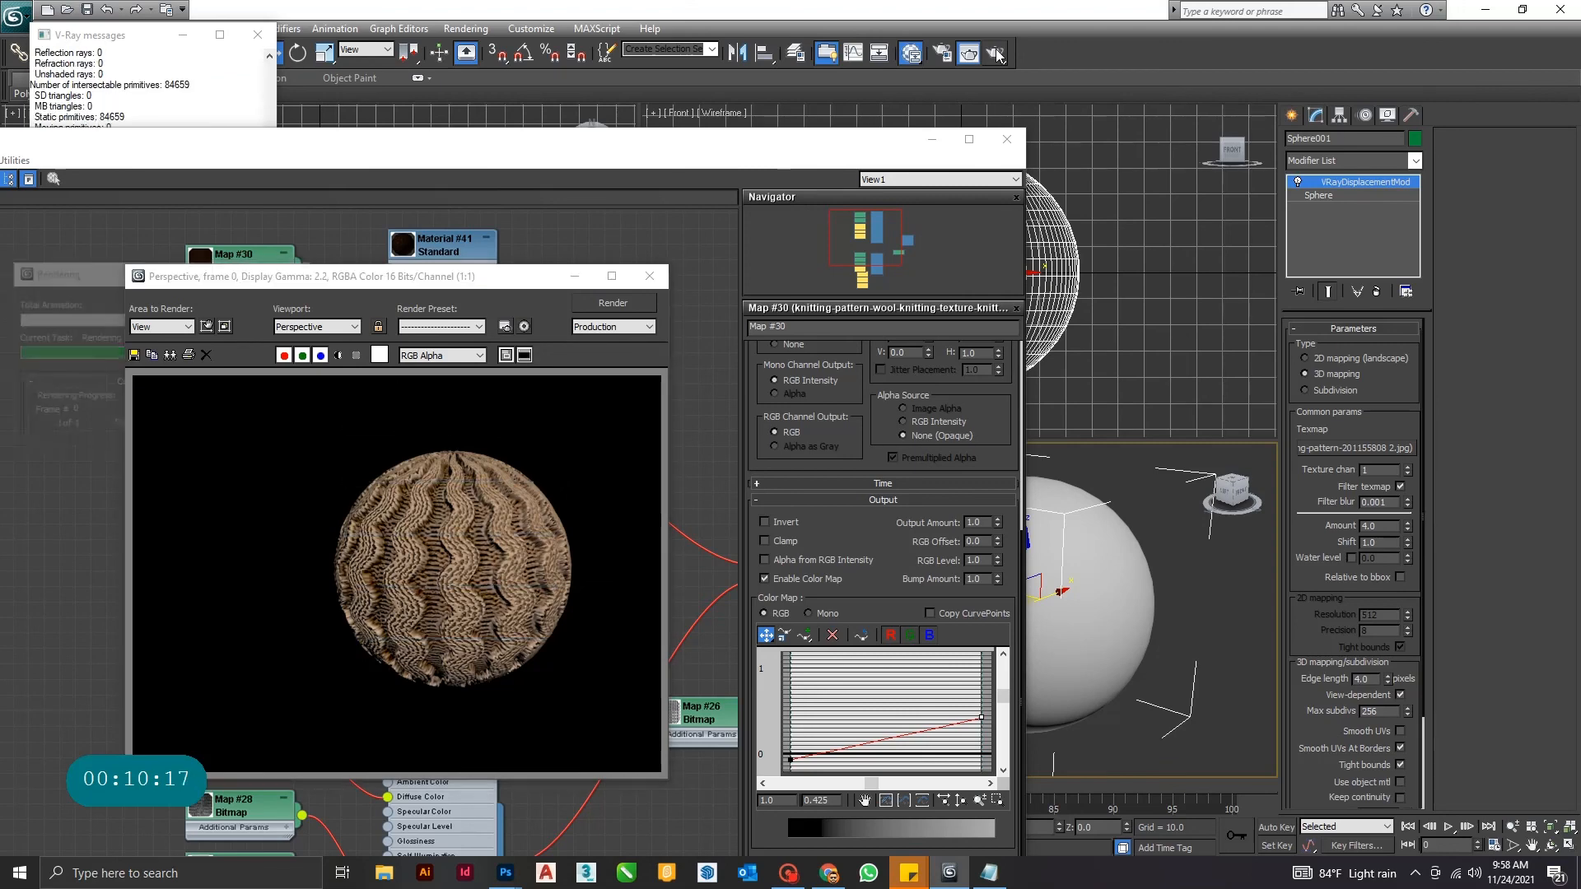
drag(552, 286, 1322, 194)
click(732, 148)
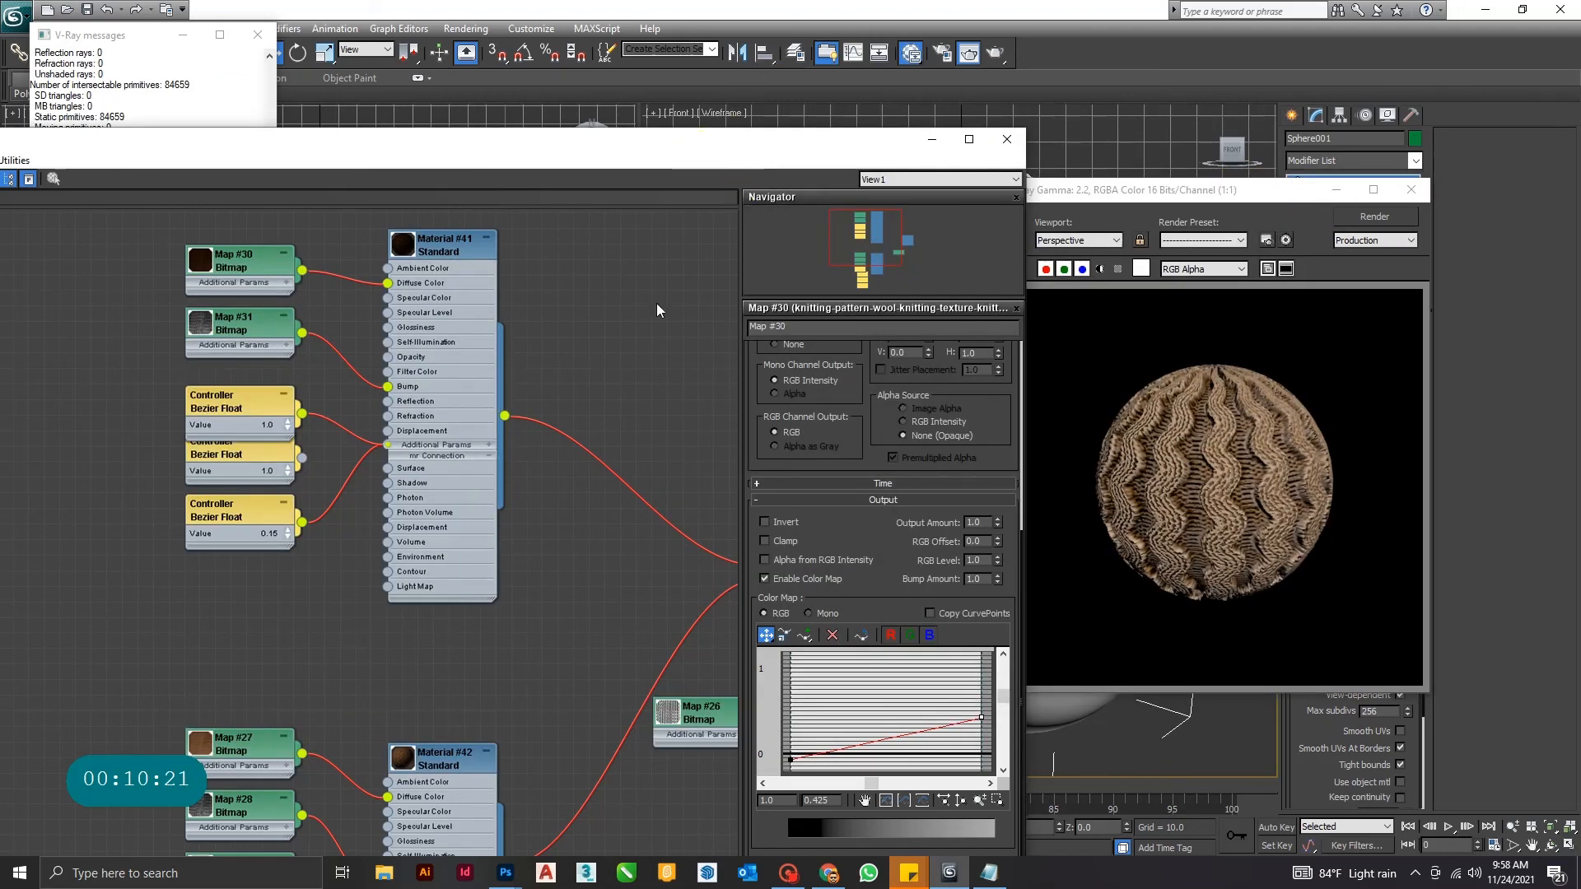
- Tidy the node graph by moving Map #26 and Material #42 up, and close the Slate Material Editor
scroll(554, 305, down, 2)
middle_drag(553, 331, 441, 173)
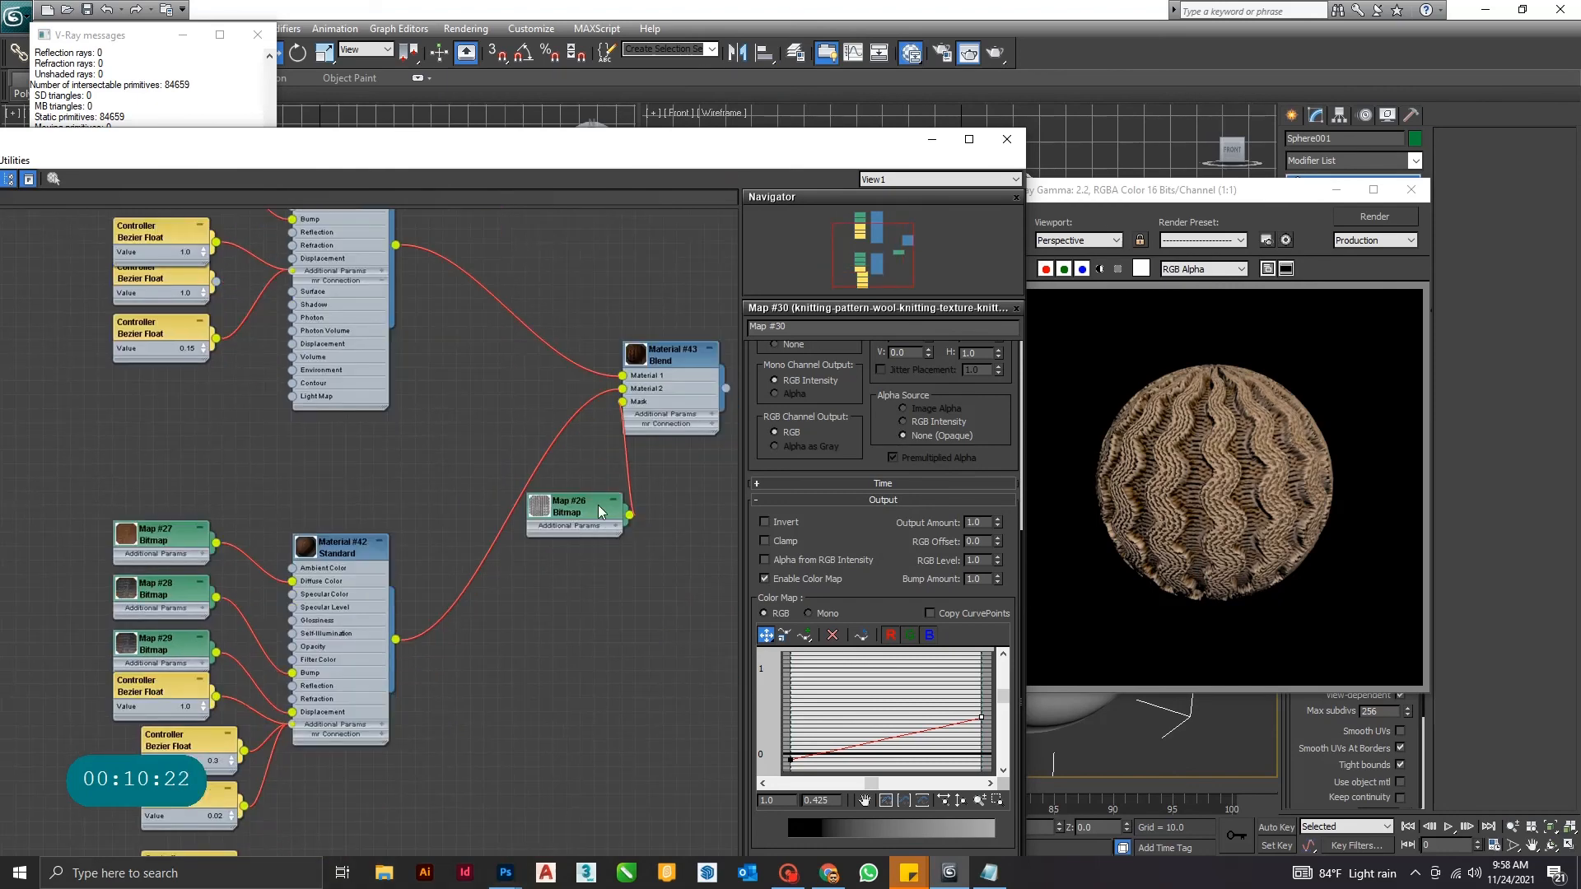
drag(599, 511, 571, 484)
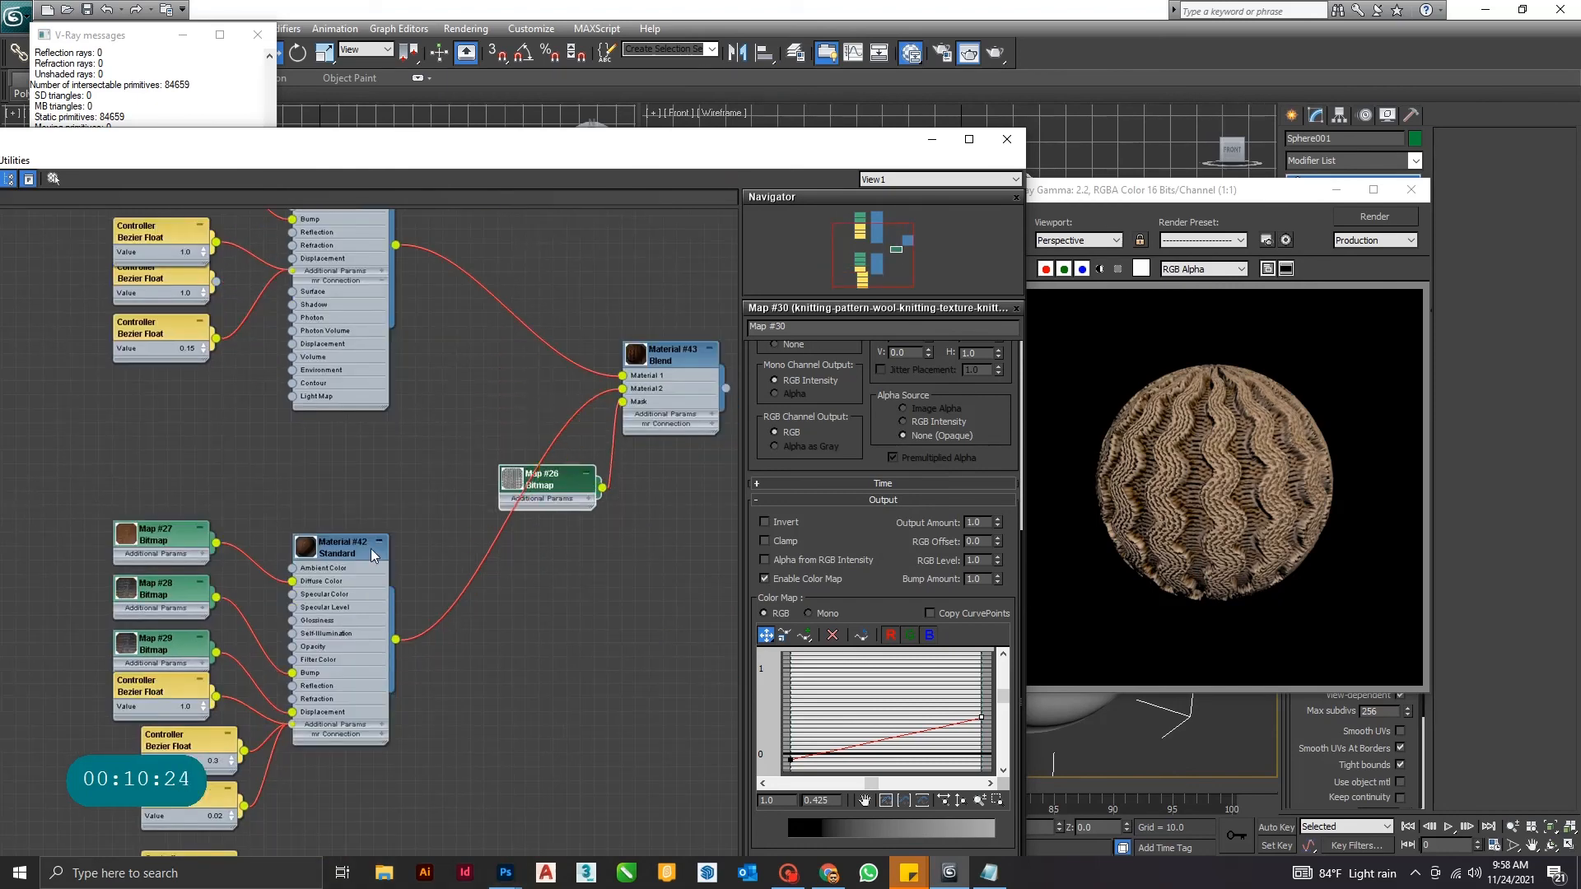
drag(371, 550, 370, 453)
scroll(493, 387, down, 1)
mouse_move(487, 390)
middle_down()
mouse_move(504, 489)
mouse_move(434, 398)
middle_up()
scroll(503, 472, down, 1)
drag(547, 141, 917, 70)
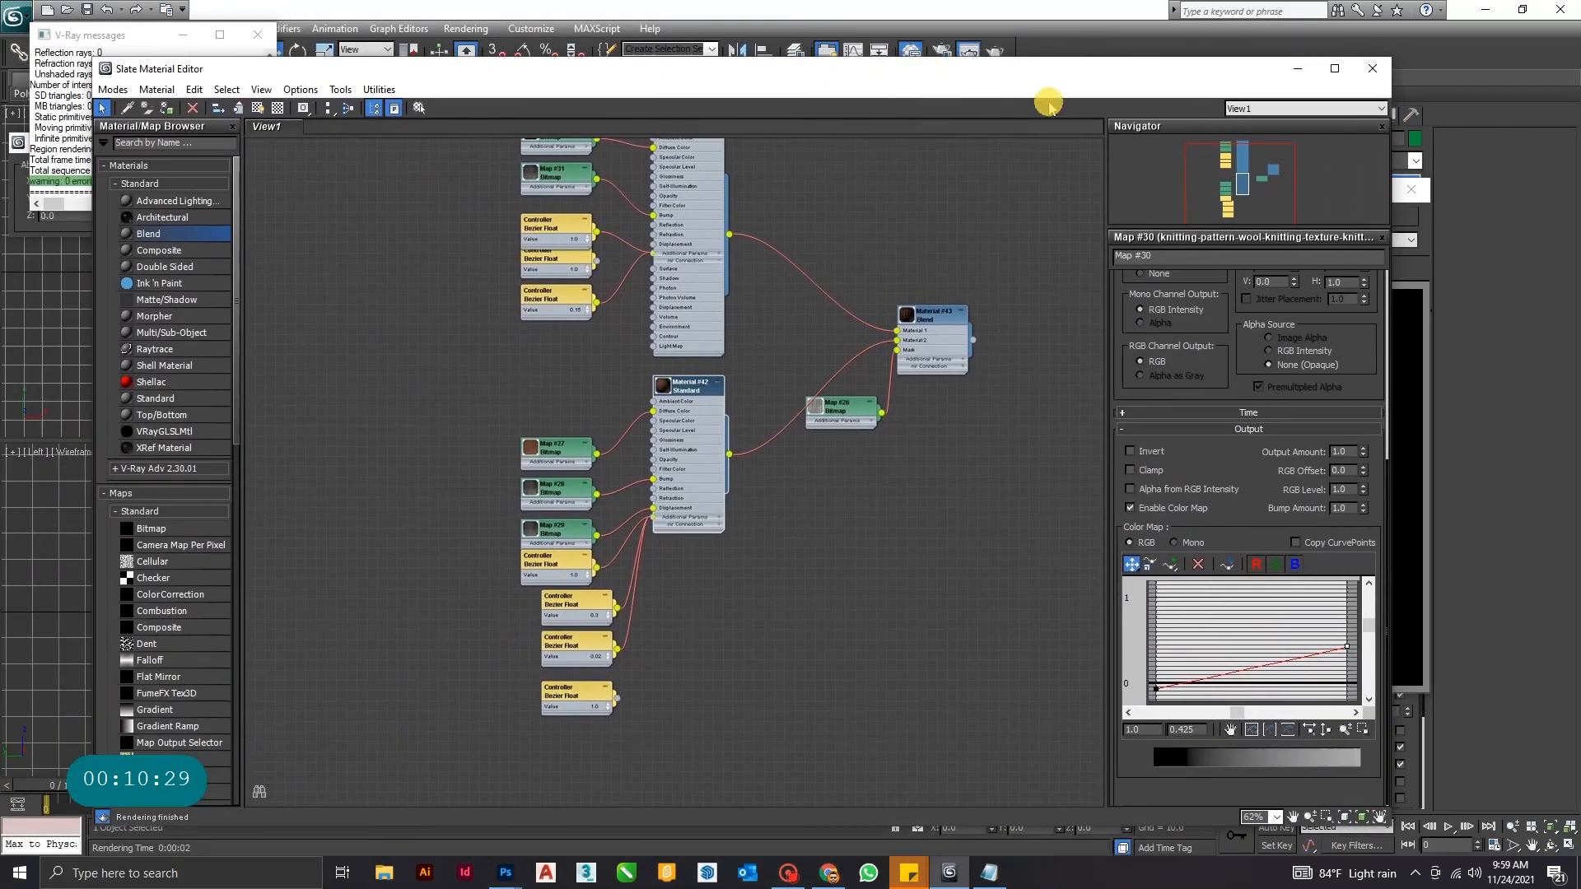
click(1372, 72)
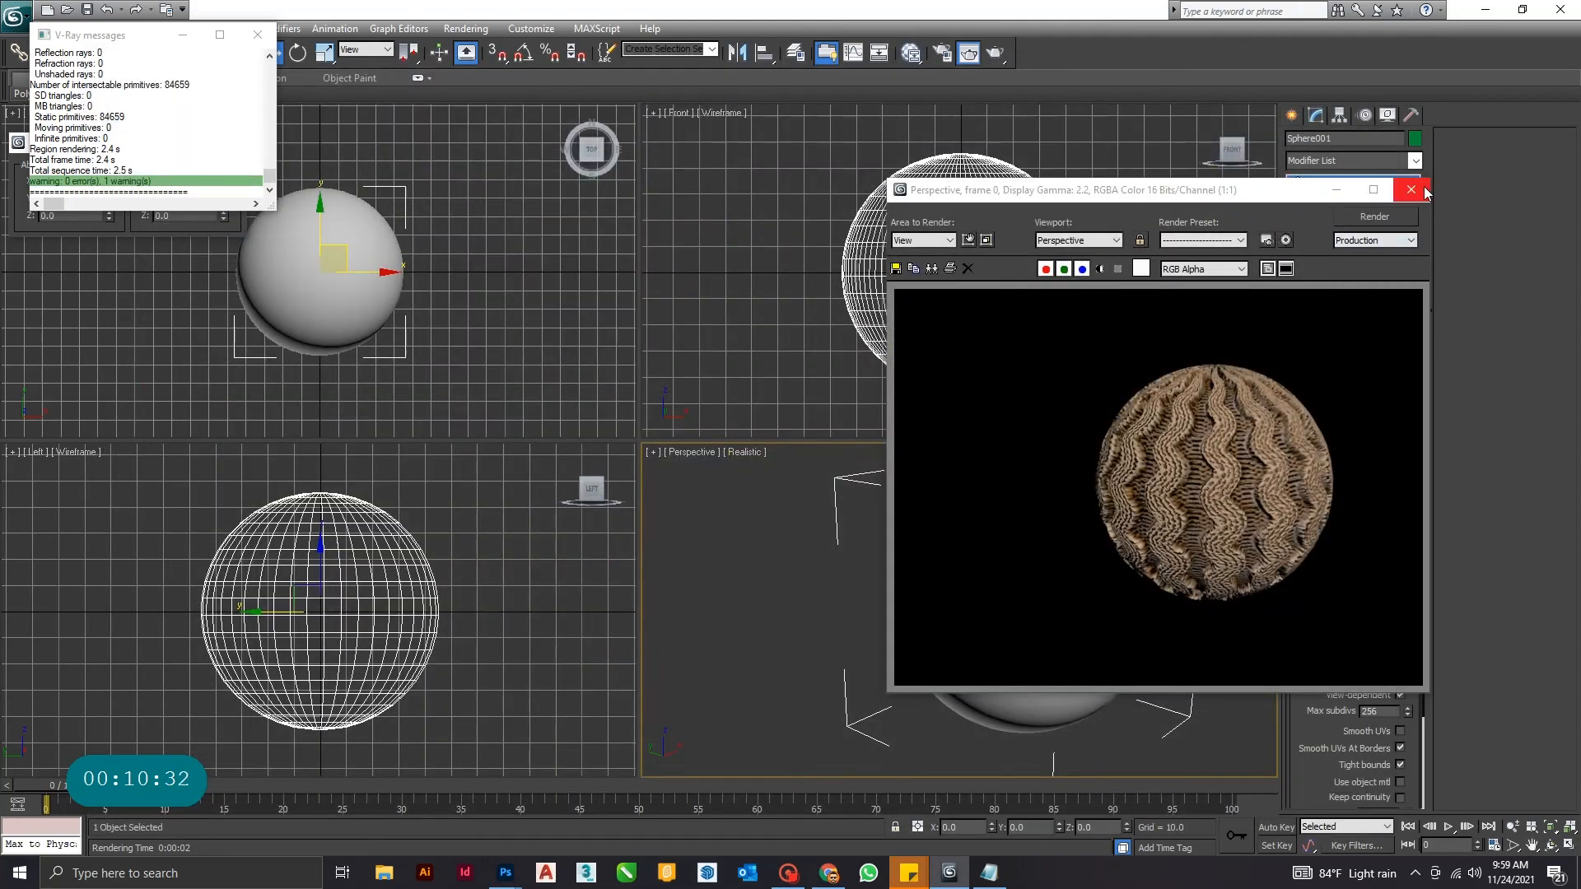